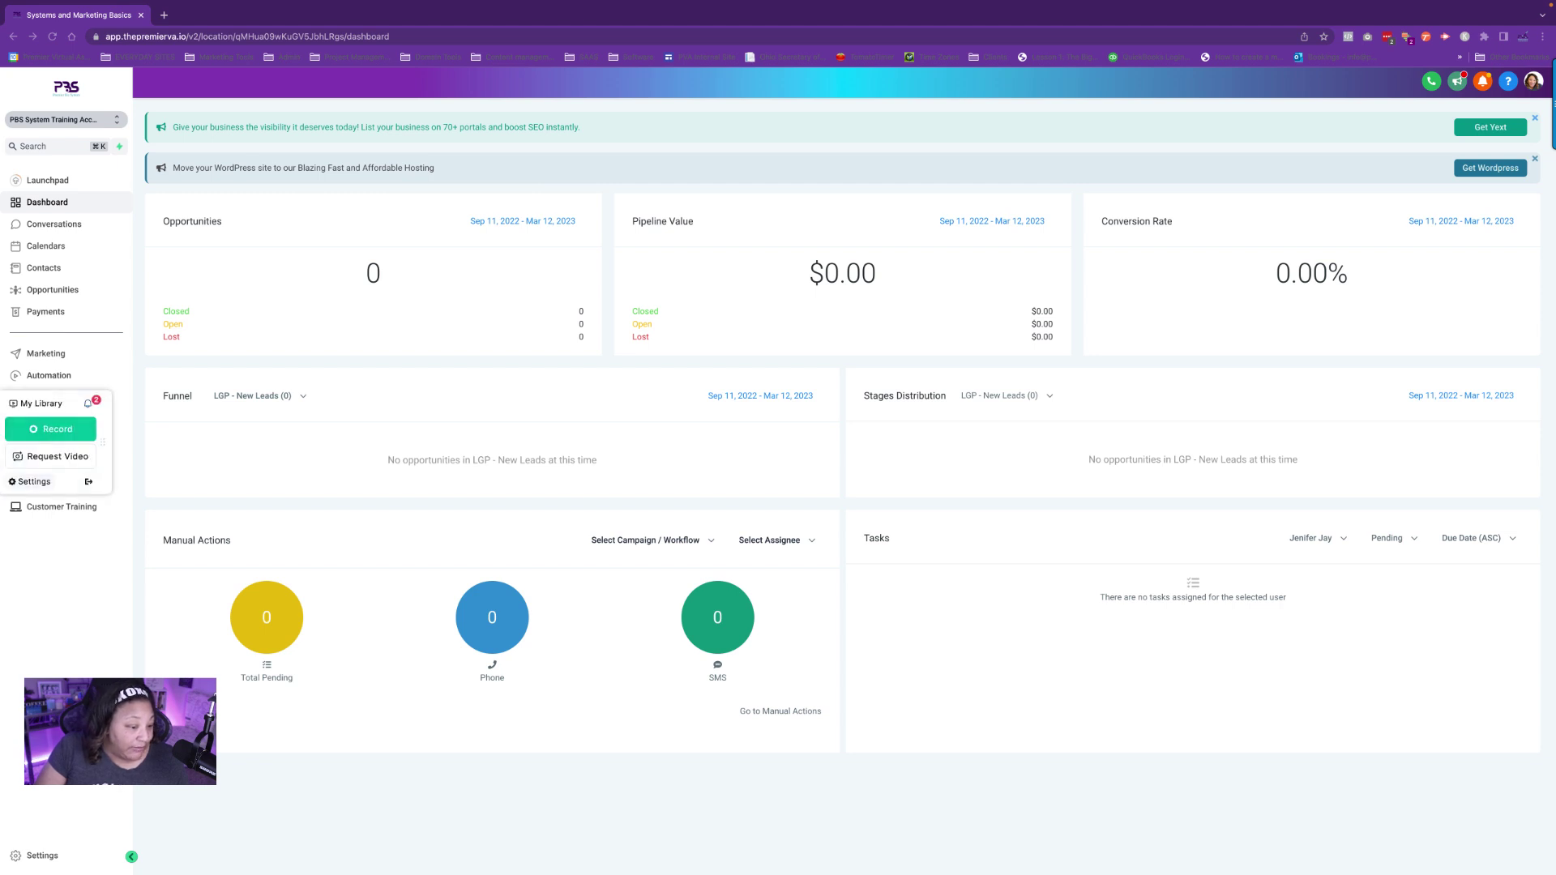
Close the recorder widget and create a blank workflow from scratch under Automation > Workflows.
{"action": "left_click", "coordinate": [88, 481]}
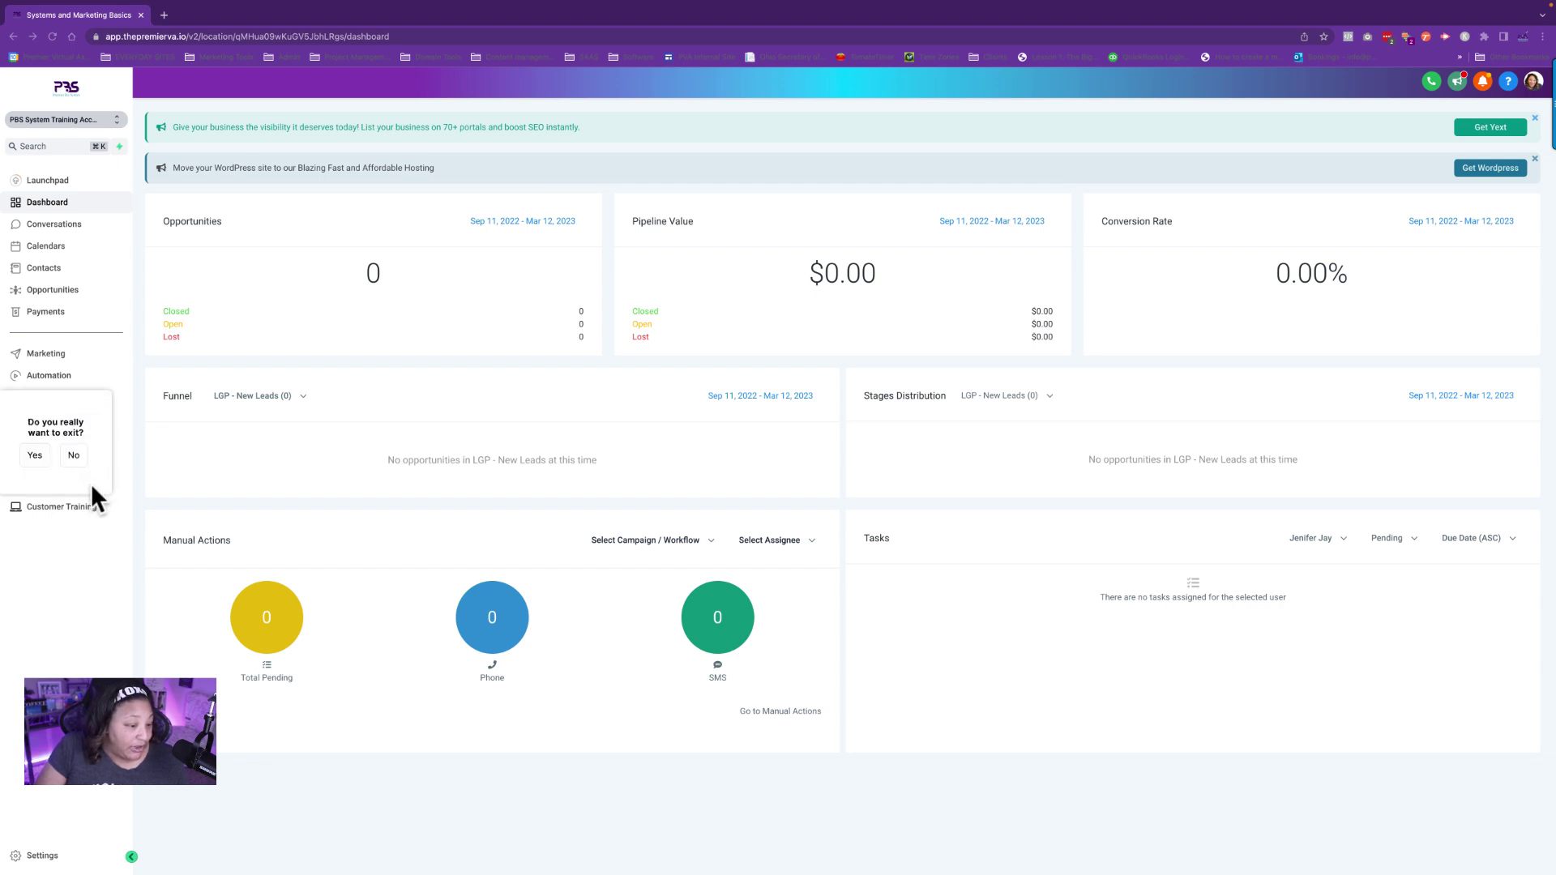
{"action": "left_click", "coordinate": [36, 456]}
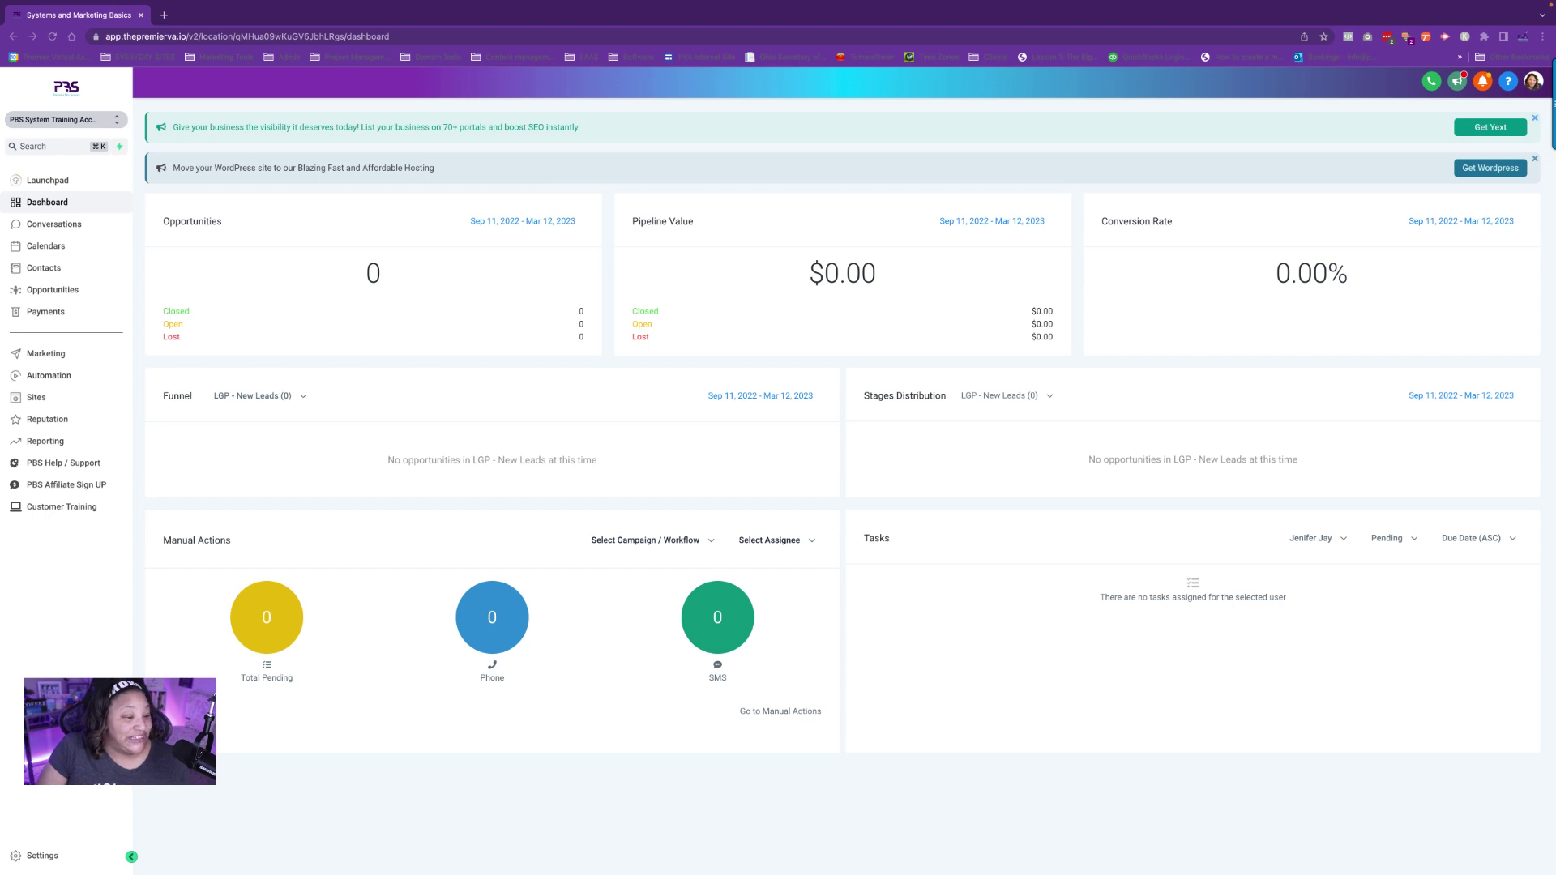
{"action": "left_click", "coordinate": [59, 381]}
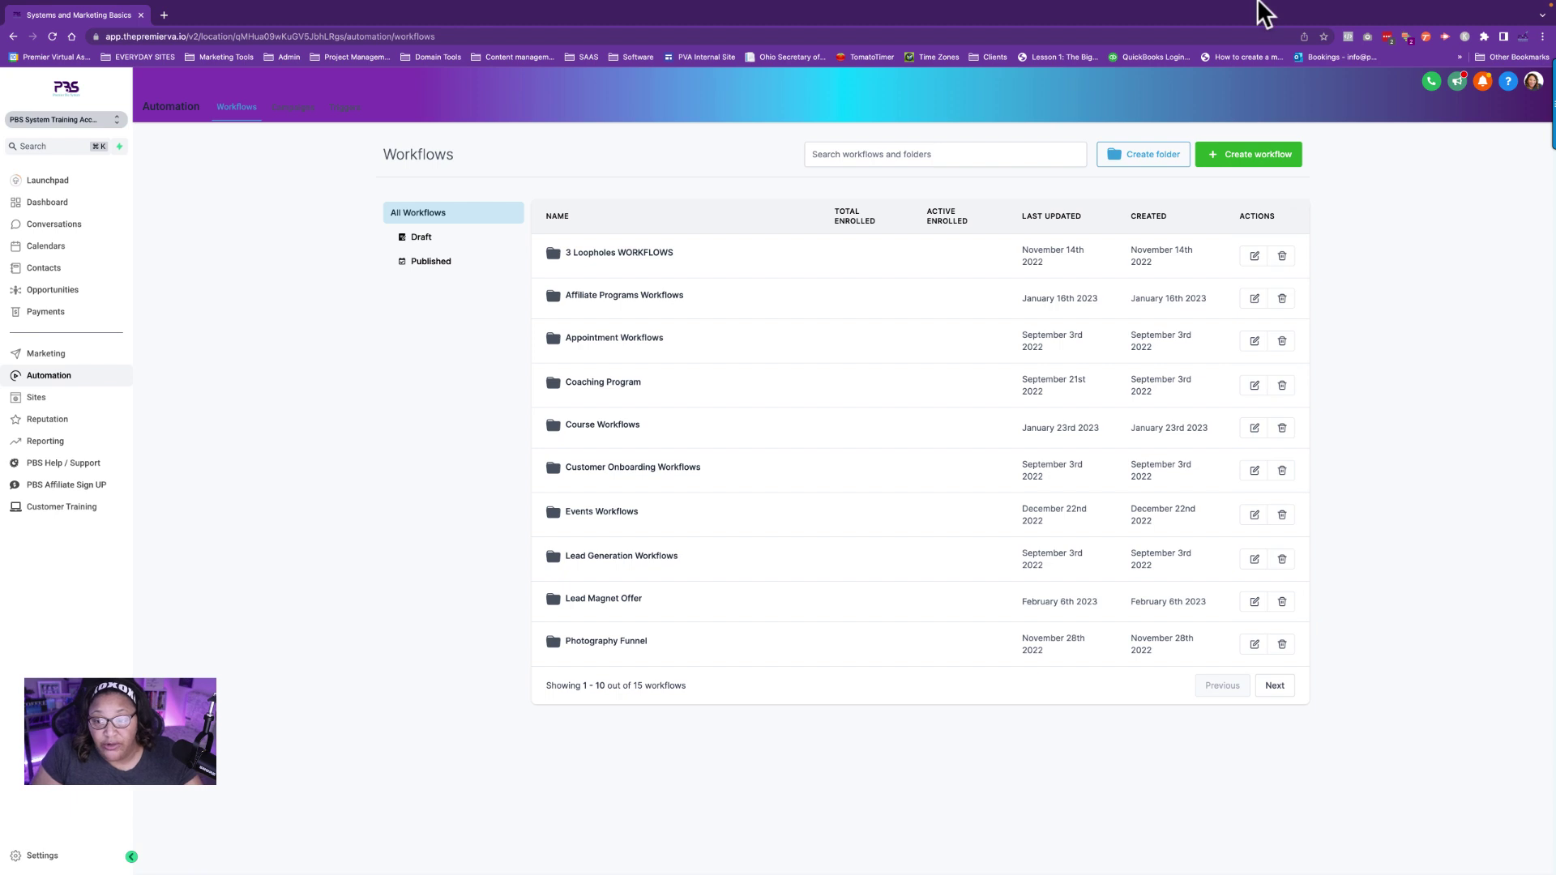
{"action": "left_click", "coordinate": [1263, 153]}
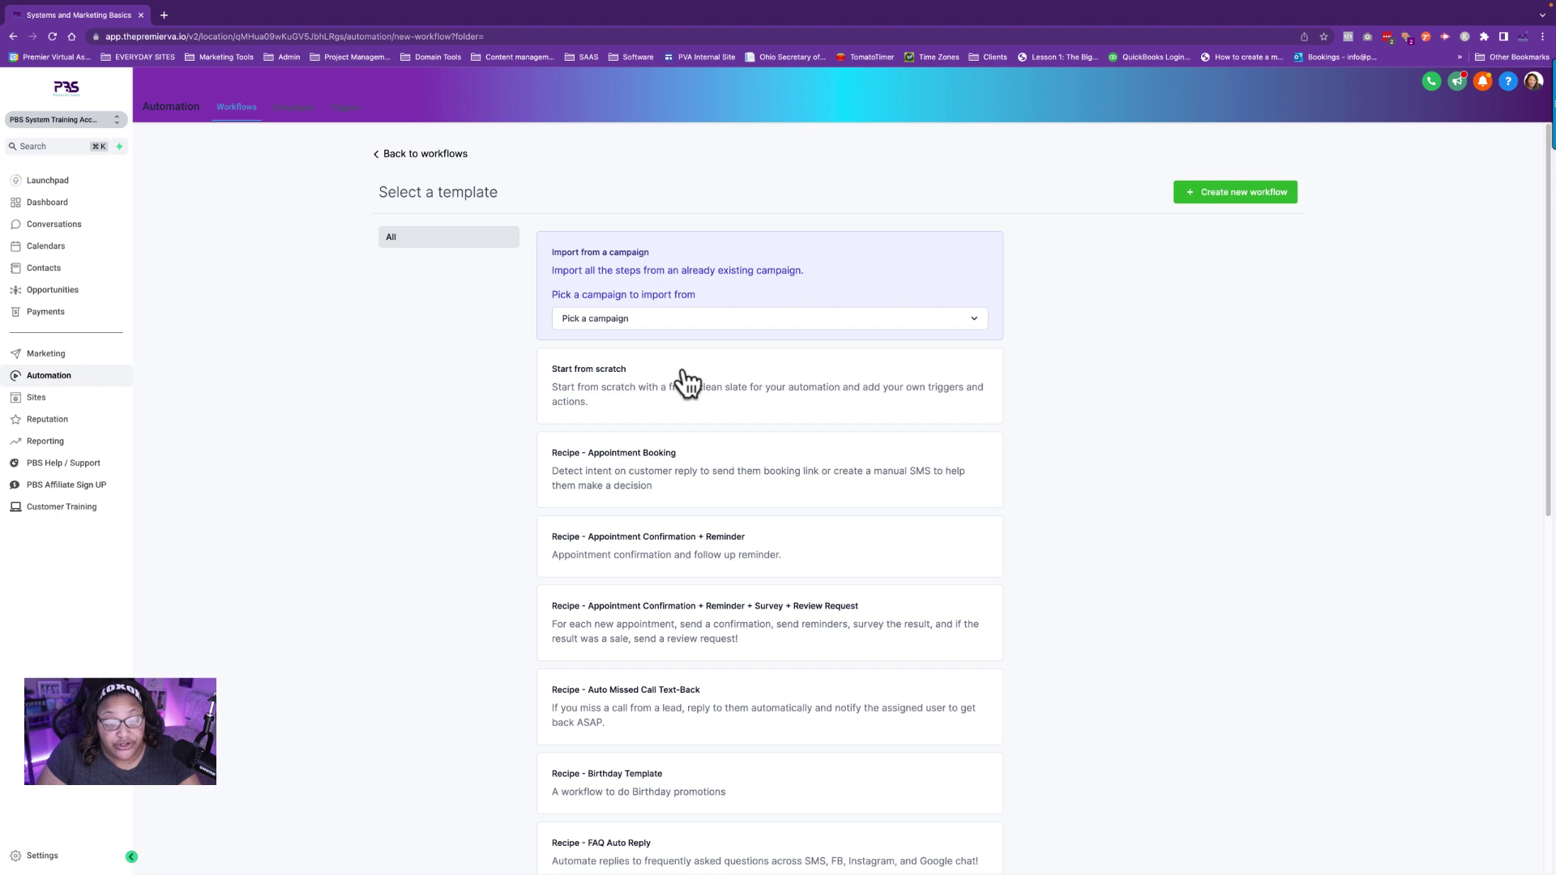
{"action": "left_click_drag", "start_coordinate": [637, 381], "coordinate": [635, 393]}
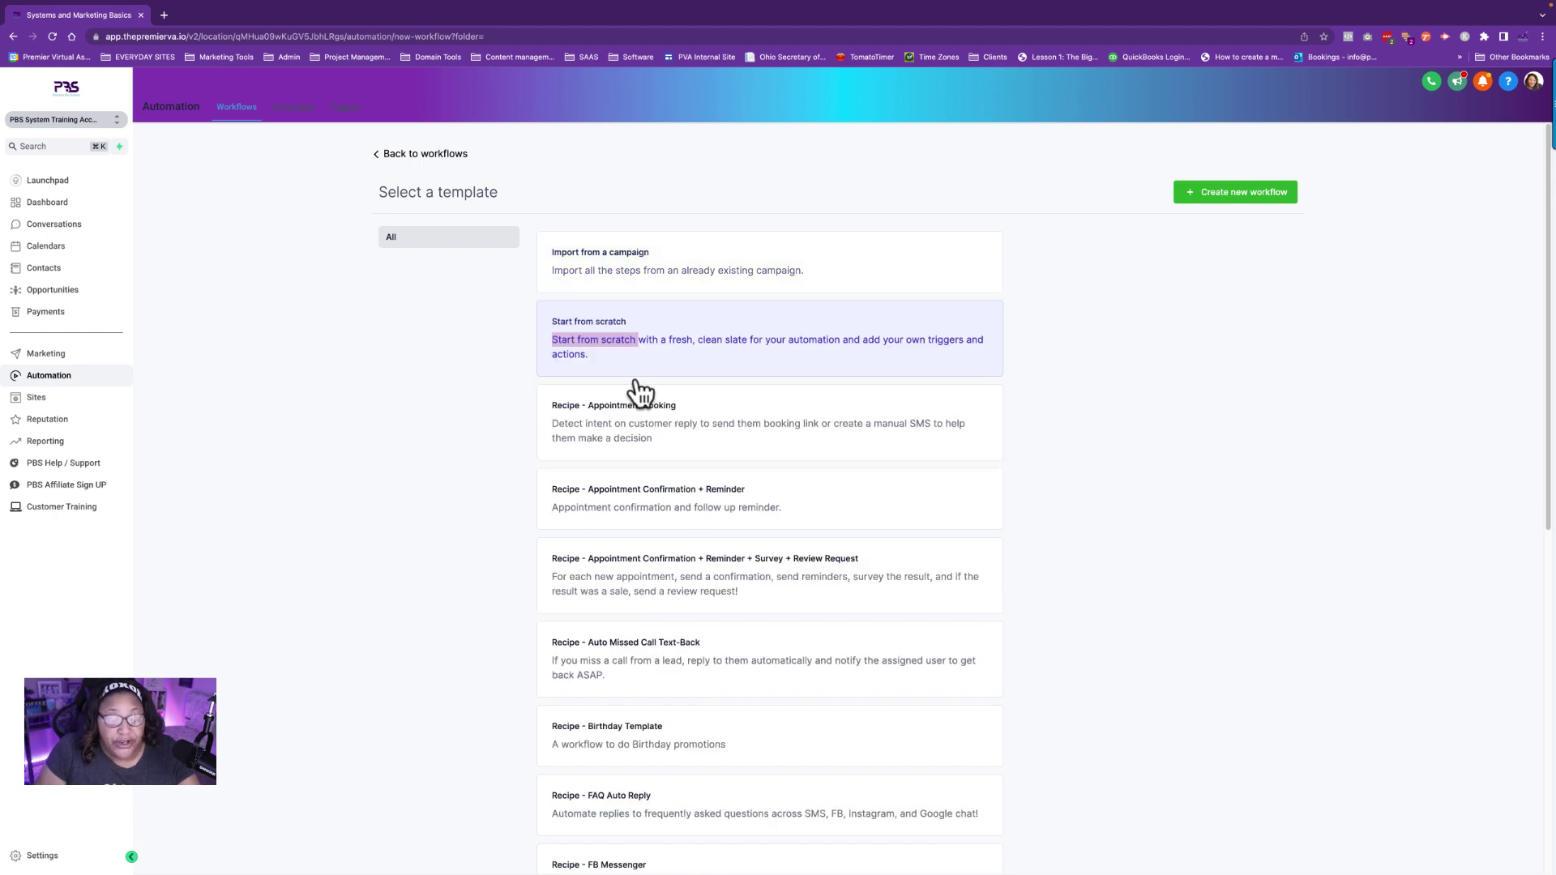
{"action": "left_click", "coordinate": [1255, 198]}
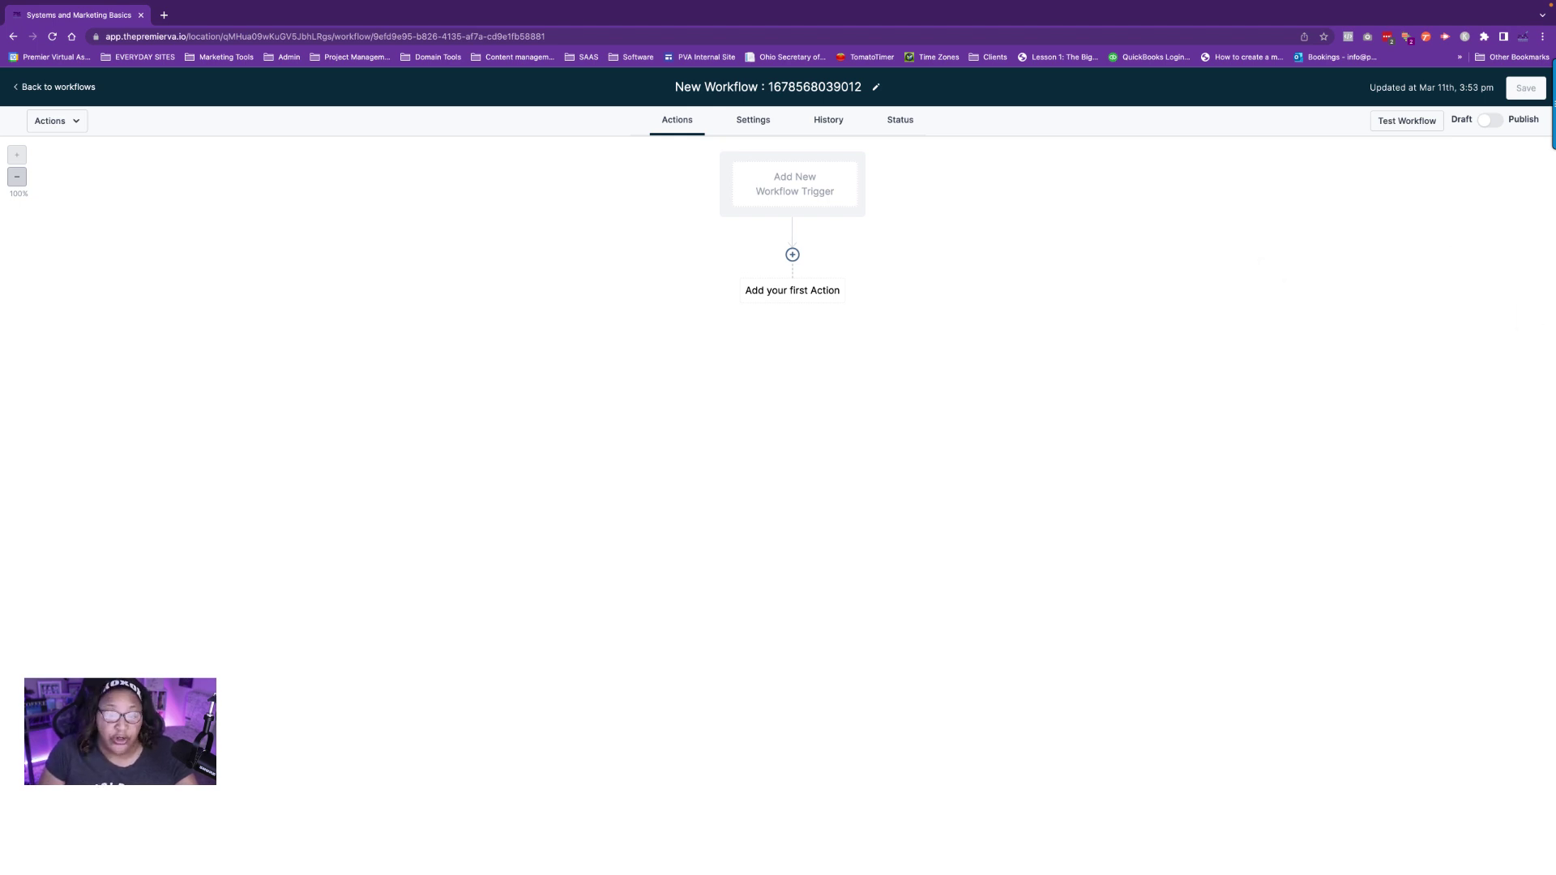
Replace the default workflow title with 'Email Workflow Reply Event Training' and save.
{"action": "left_click", "coordinate": [684, 86]}
{"action": "left_click_drag", "start_coordinate": [677, 87], "coordinate": [904, 89]}
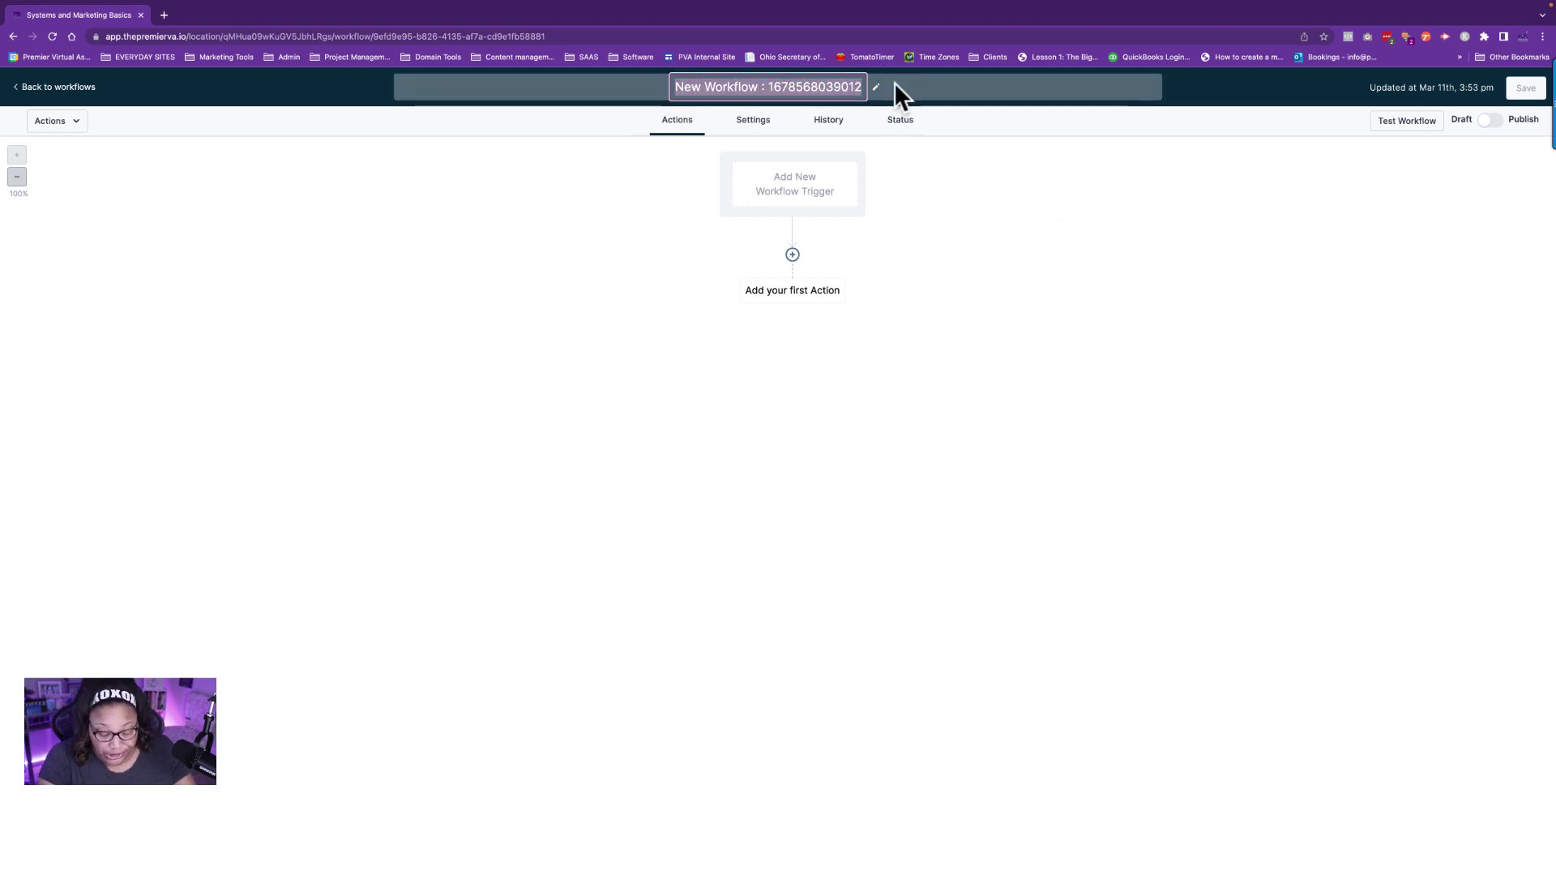
{"action": "type", "text": "Email "}
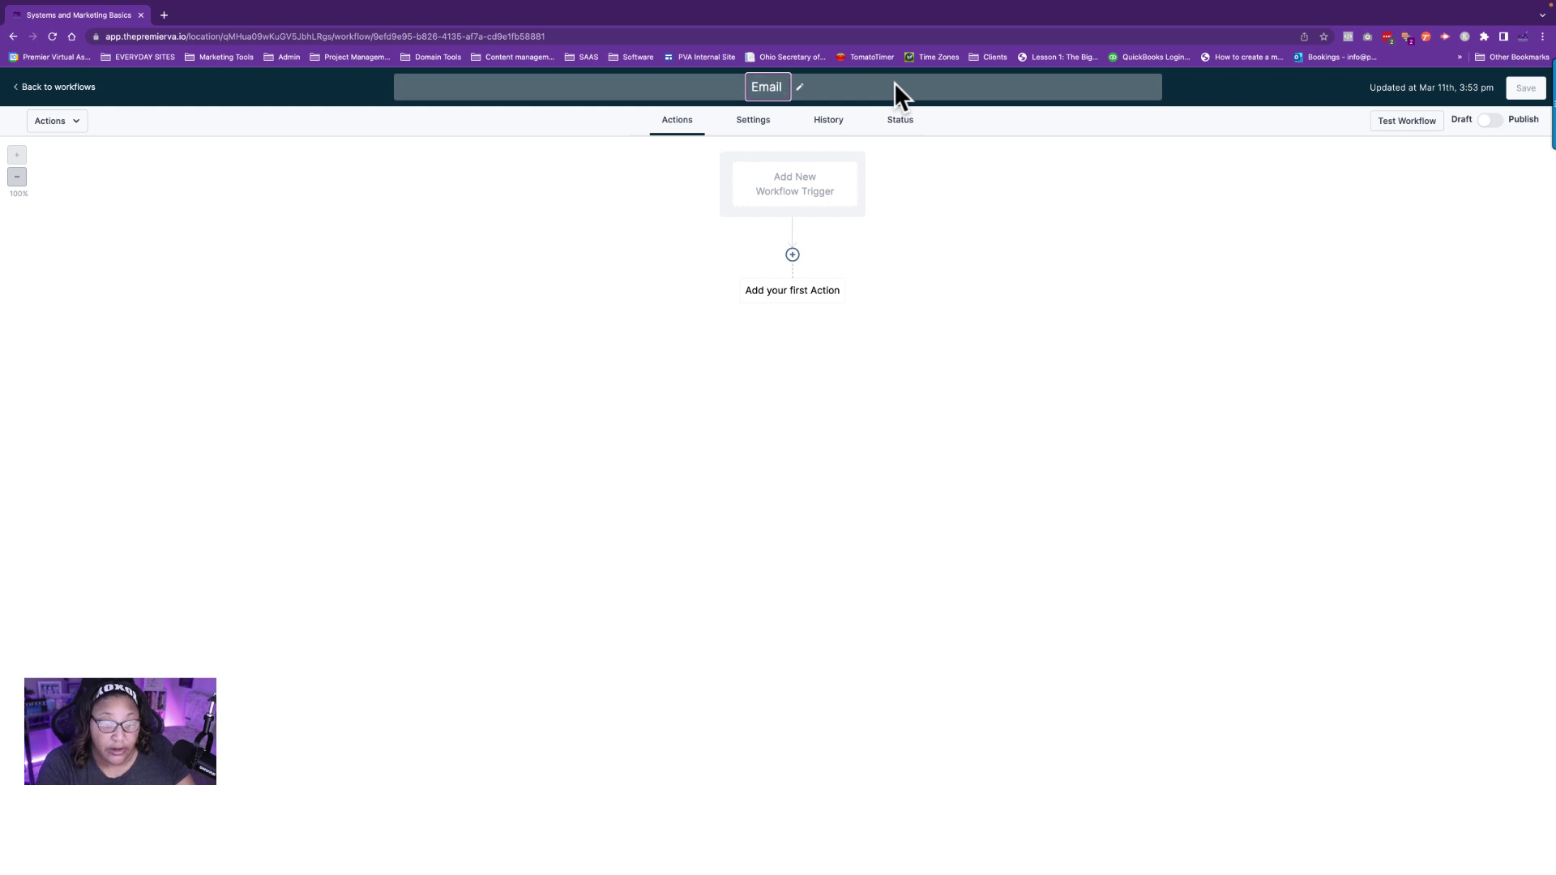
{"action": "type", "text": "Workflow Reply Event Training"}
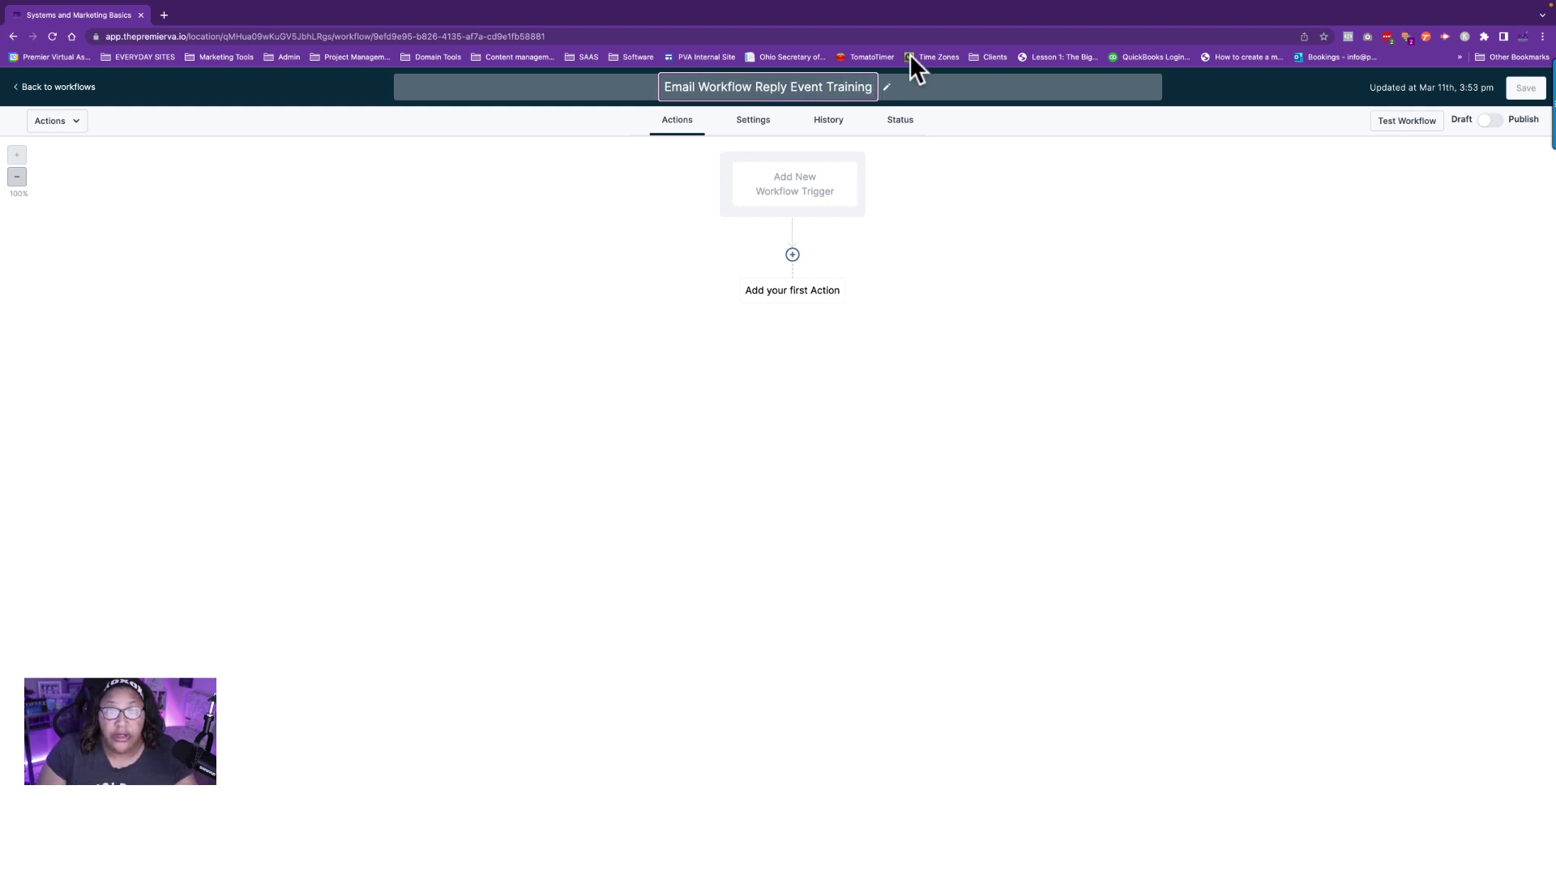
{"action": "left_click", "coordinate": [1527, 91]}
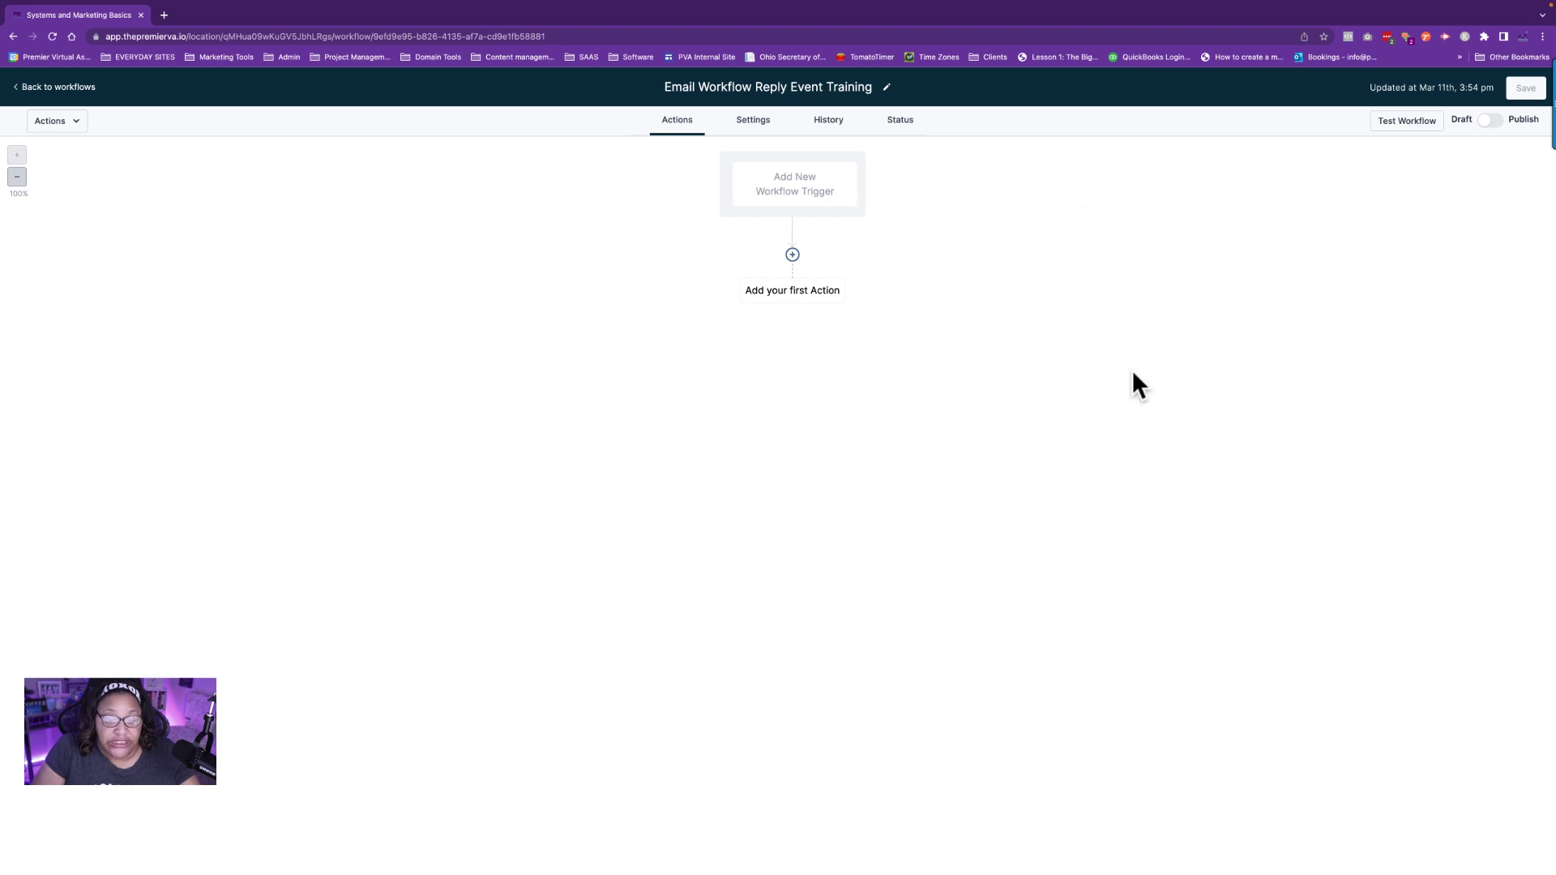
Add a Send Email action with the subject 'Reply Event Test'.
{"action": "left_click", "coordinate": [793, 256]}
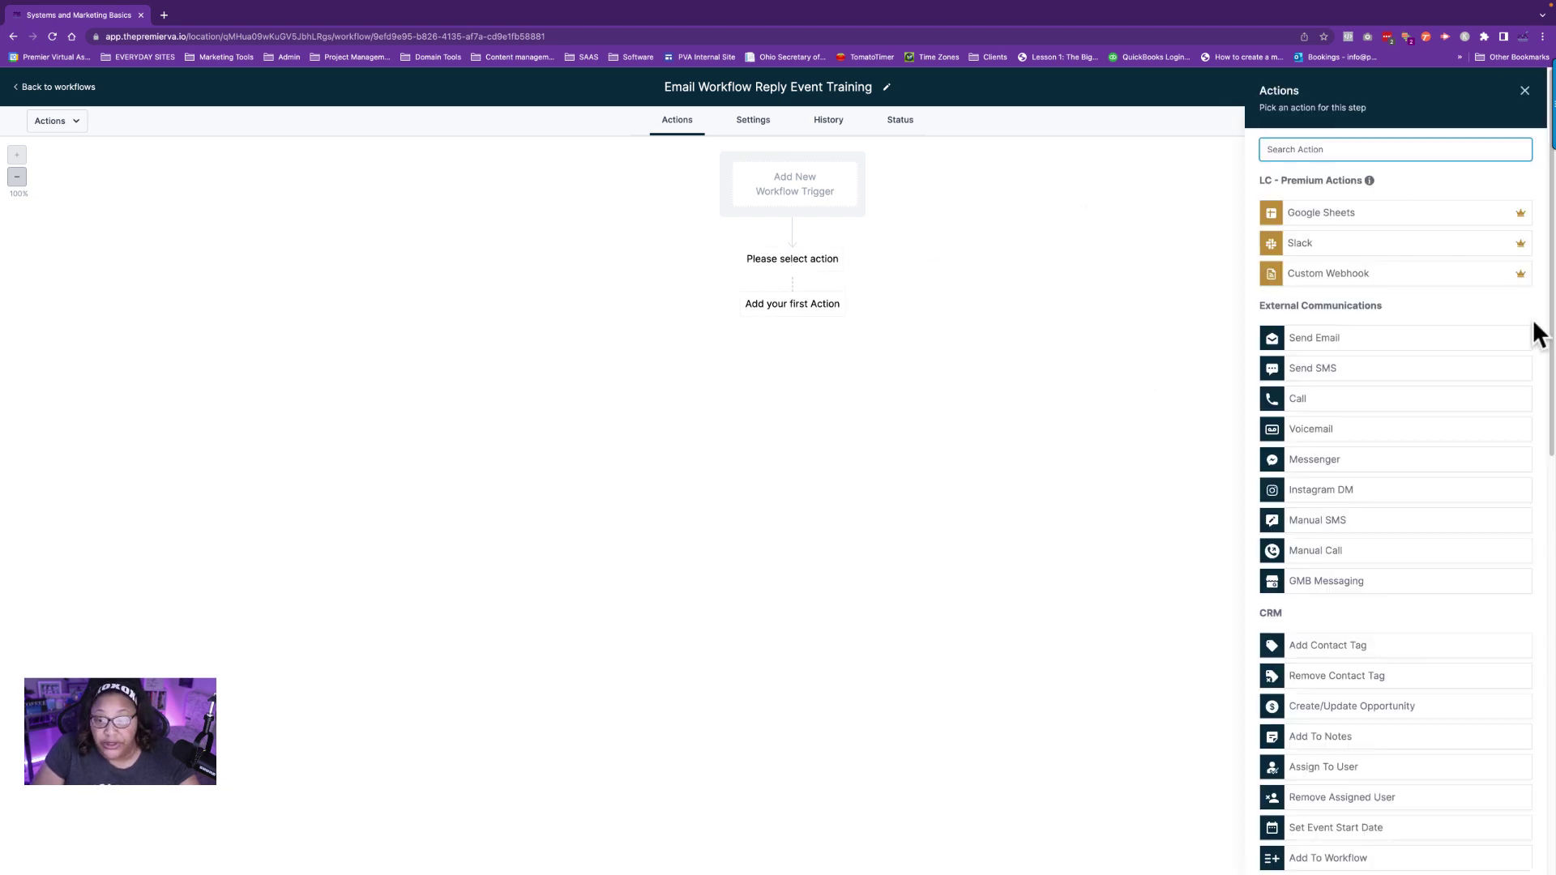
{"action": "left_click", "coordinate": [1346, 337]}
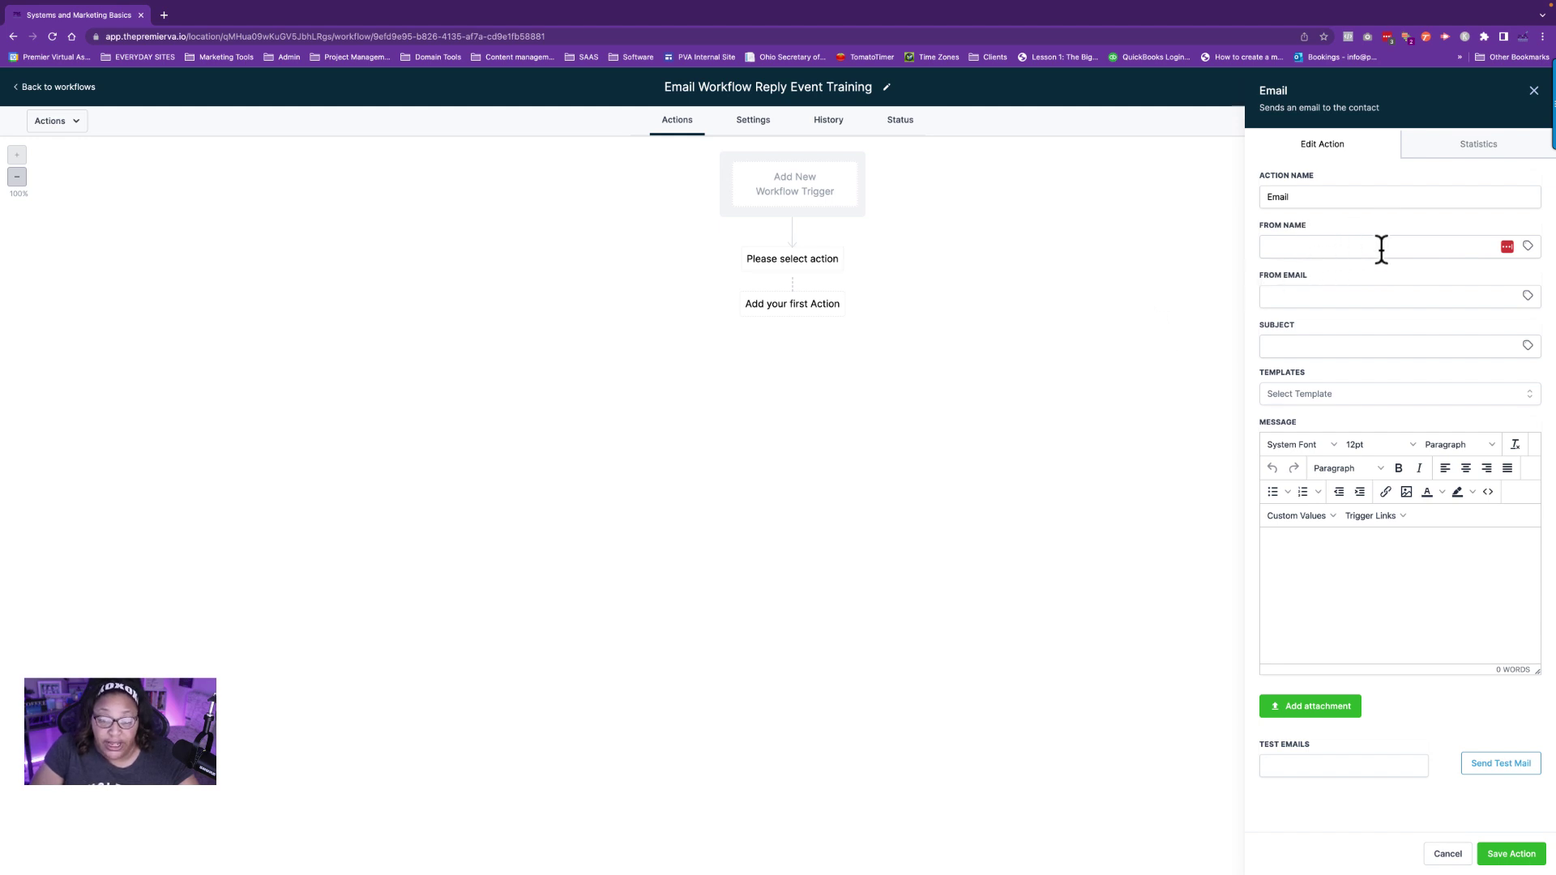
{"action": "left_click", "coordinate": [1352, 344]}
{"action": "type", "text": "Re"}
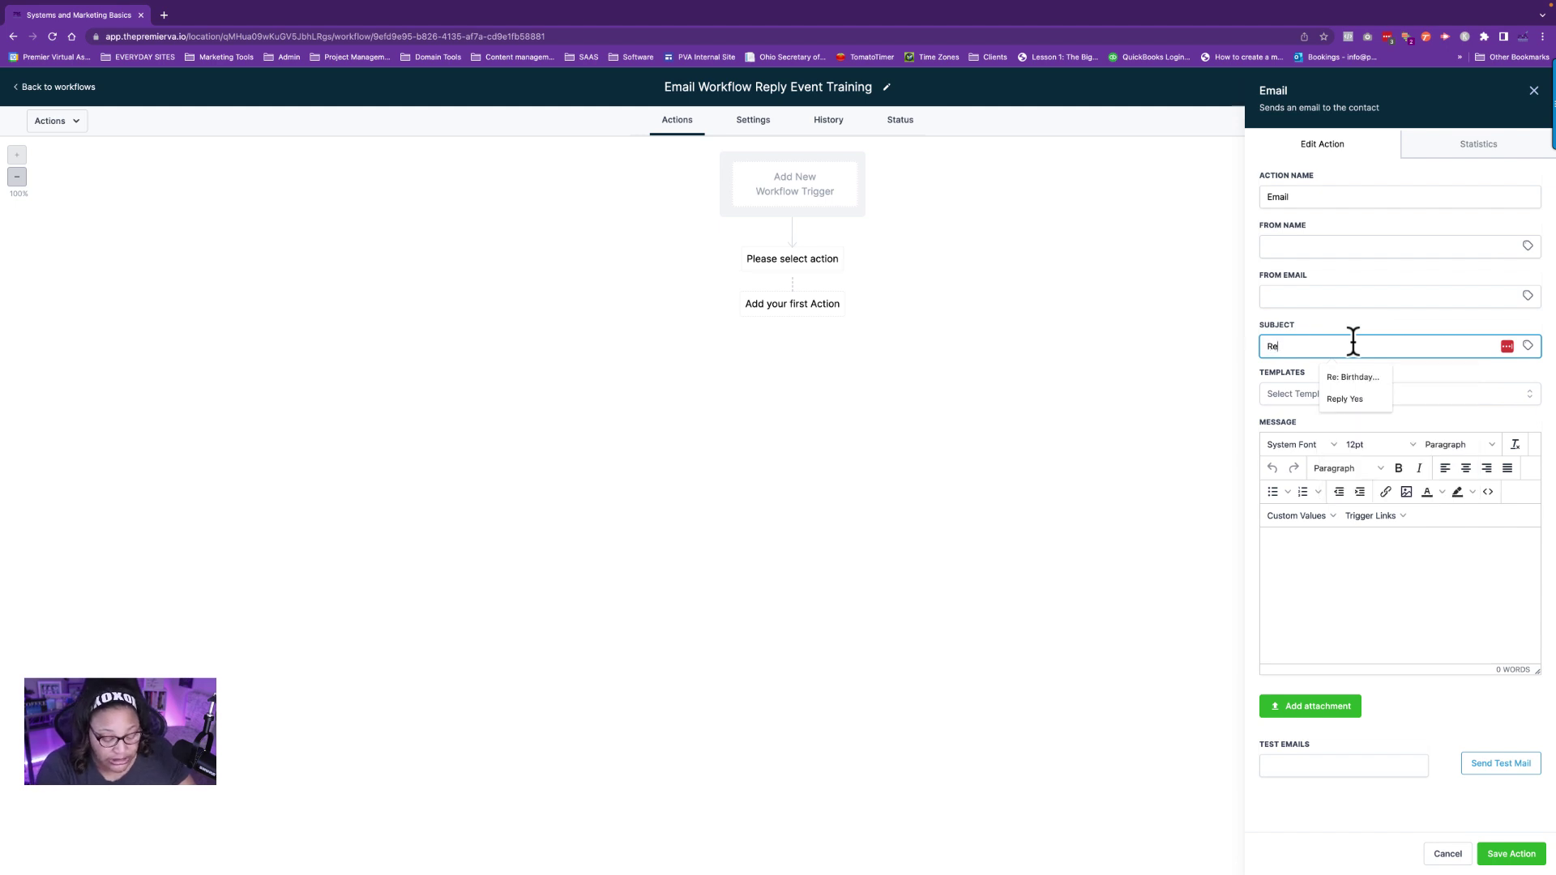
{"action": "type", "text": "ly Event Test"}
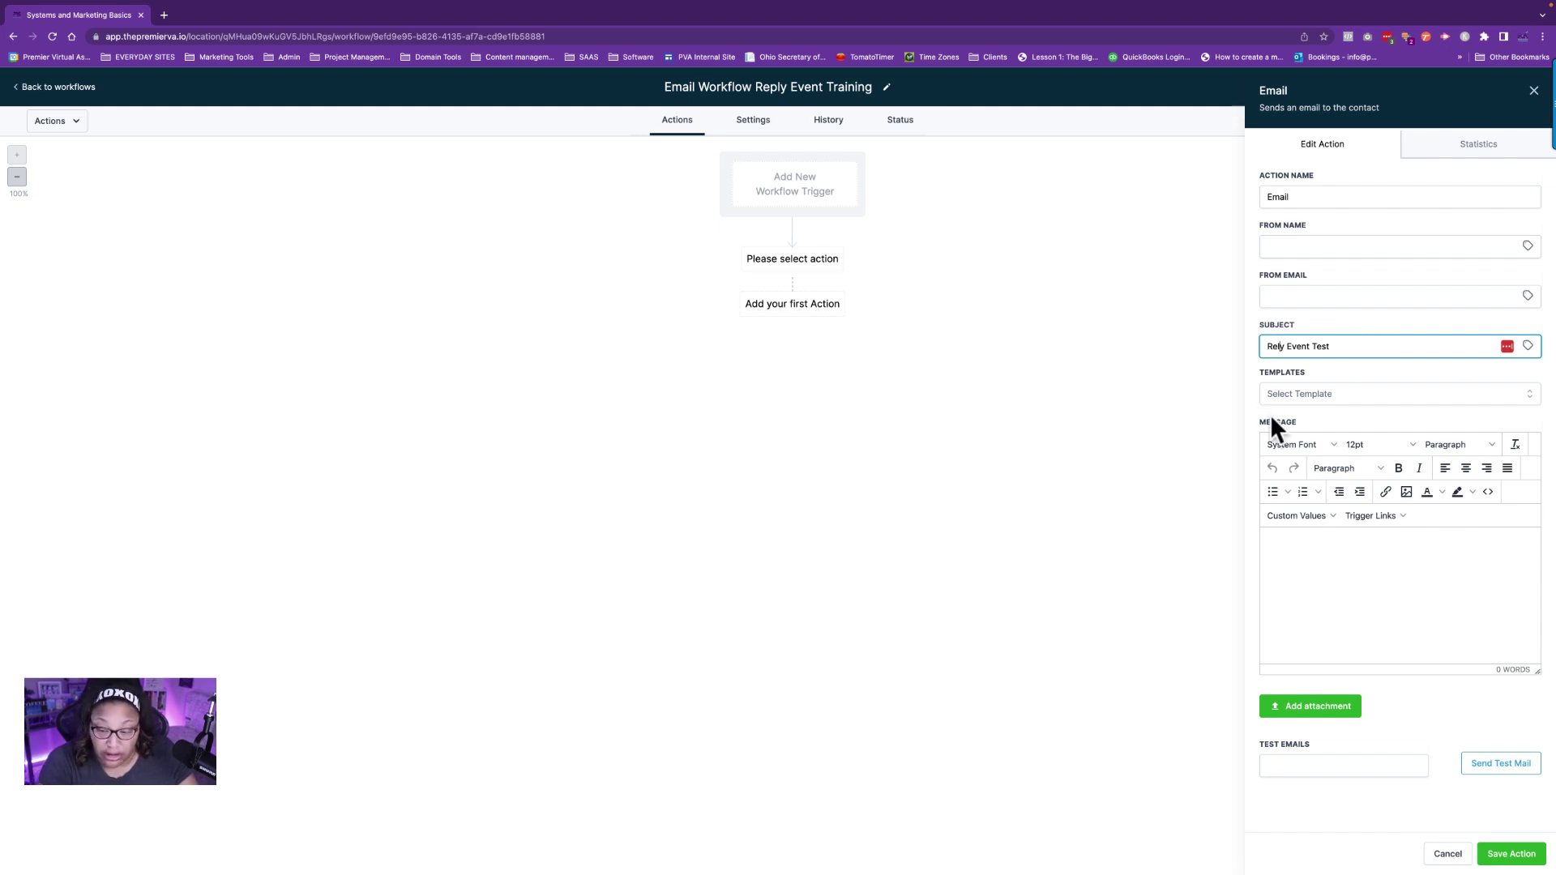
{"action": "type", "text": "p"}
{"action": "key", "text": "BackSpace"}
{"action": "key", "text": "BackSpace"}
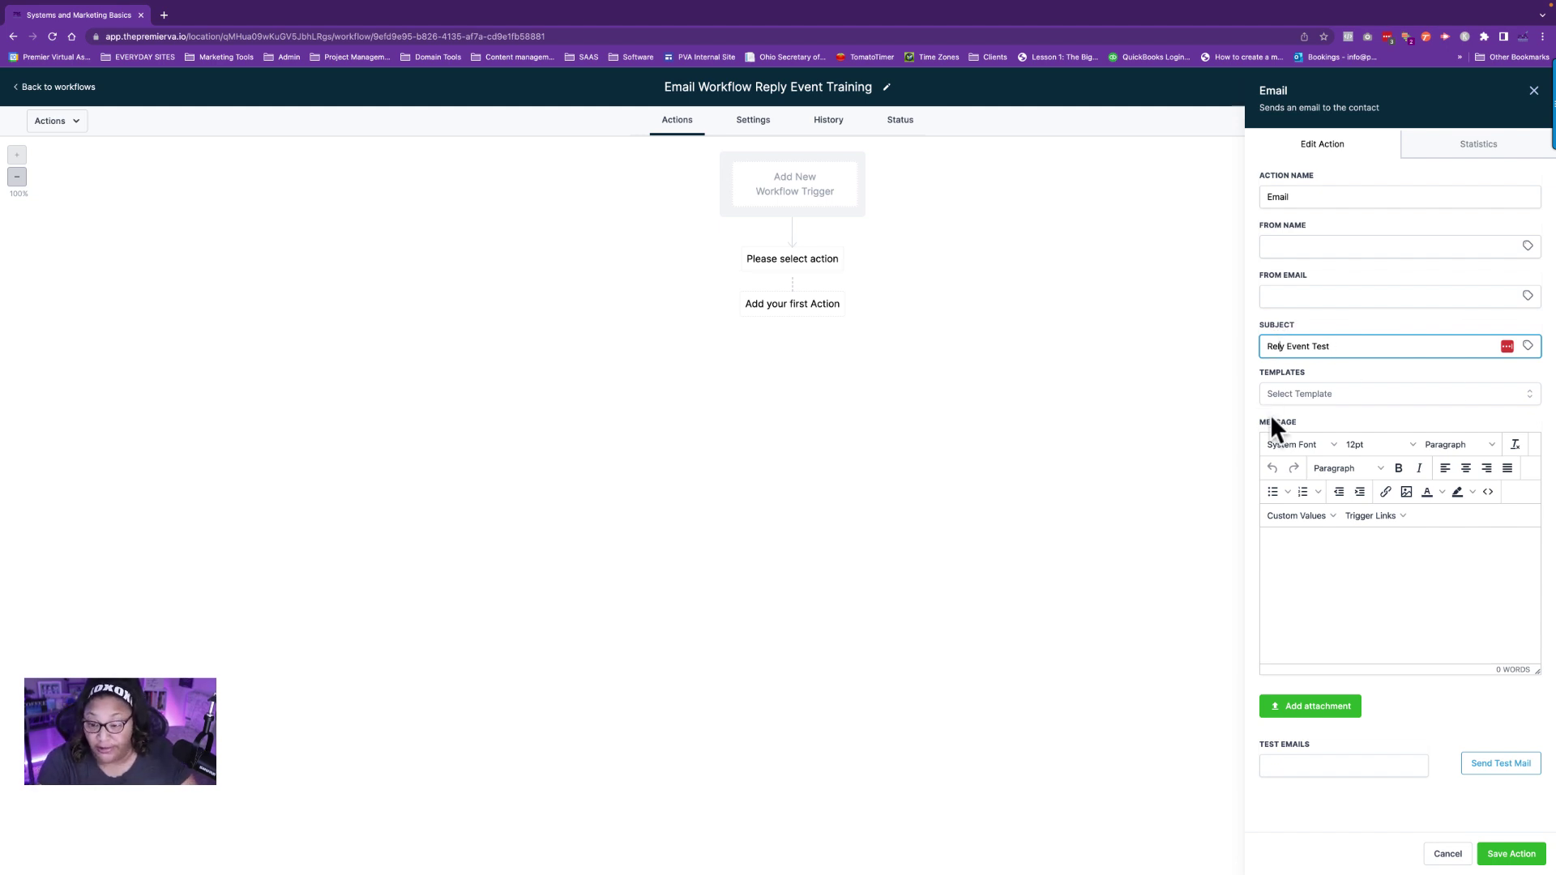
{"action": "type", "text": "pl"}
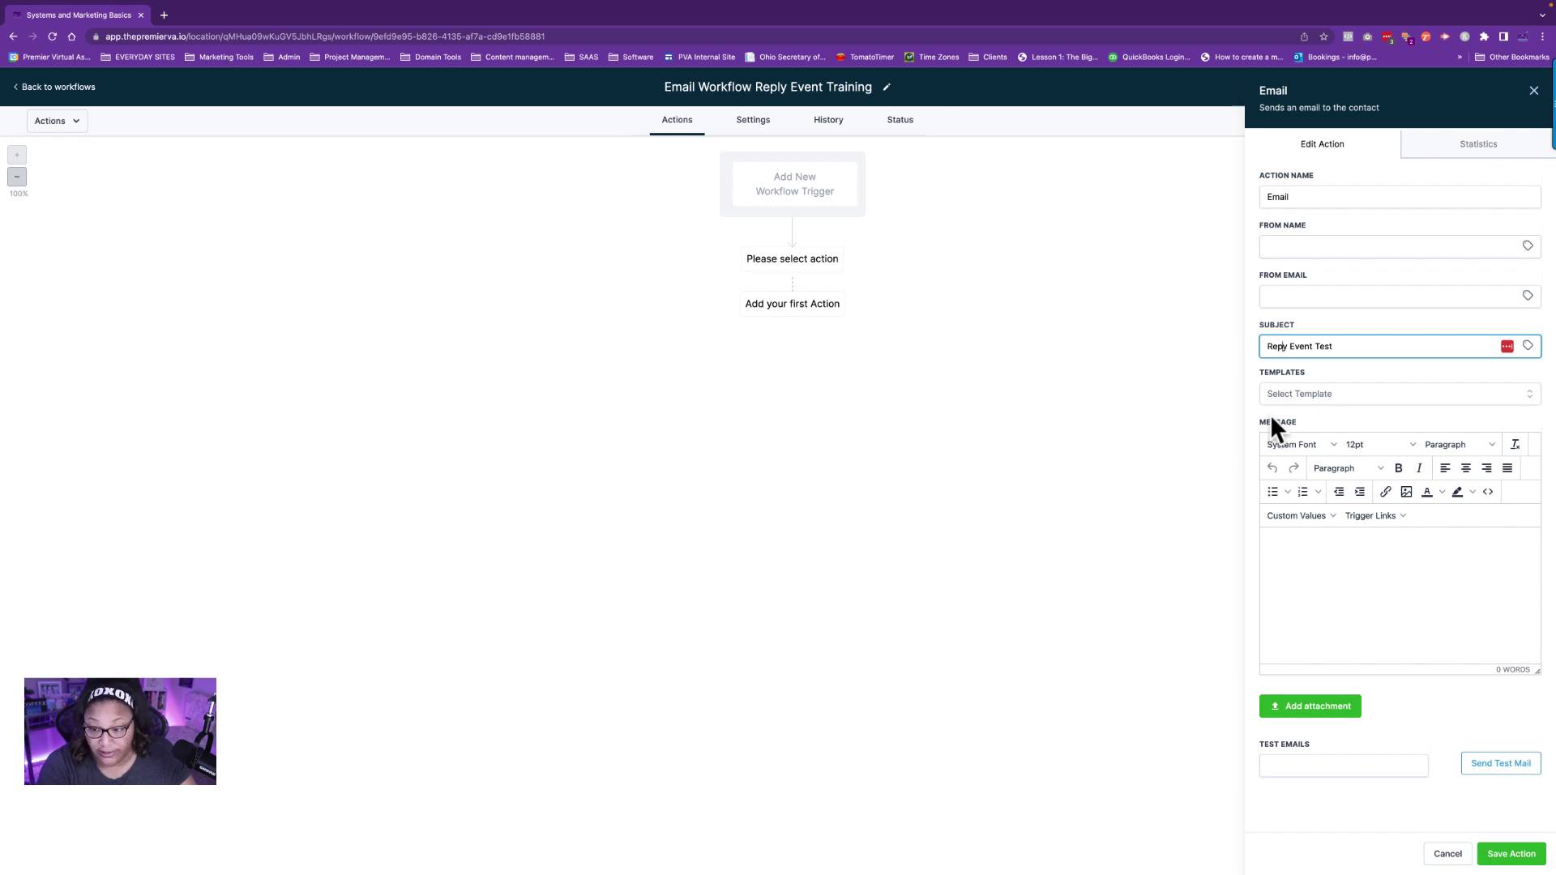
{"action": "type", "text": "l"}
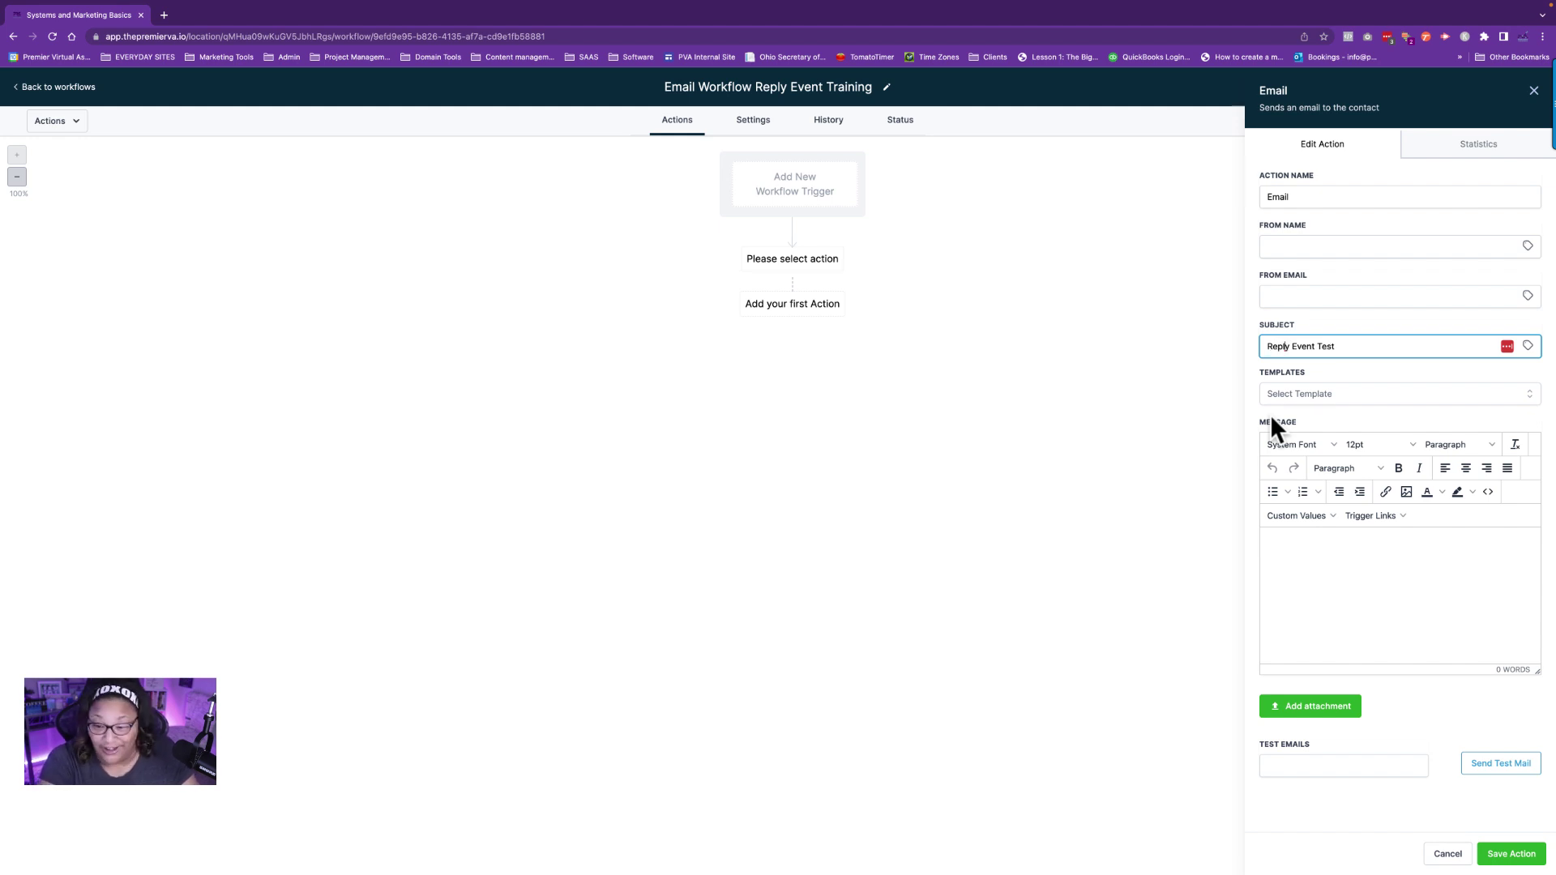
Write a body greeting the contact's first name: 'Reply to this email with your thoughts on our system', then save.
{"action": "left_click", "coordinate": [1338, 561]}
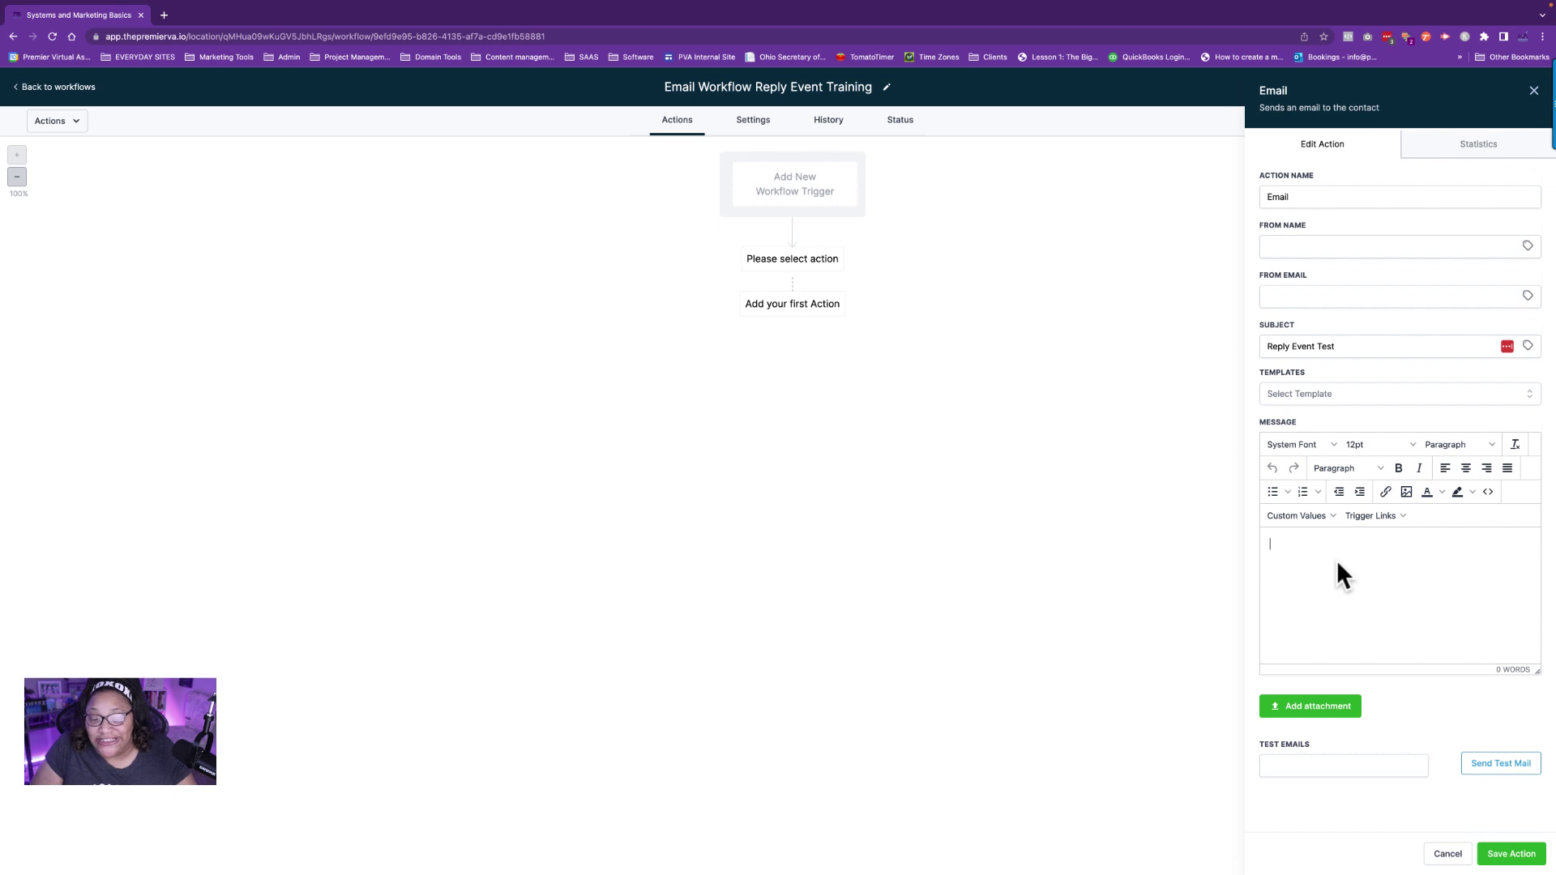
{"action": "left_click", "coordinate": [1324, 517]}
{"action": "mouse_move", "coordinate": [1315, 541]}
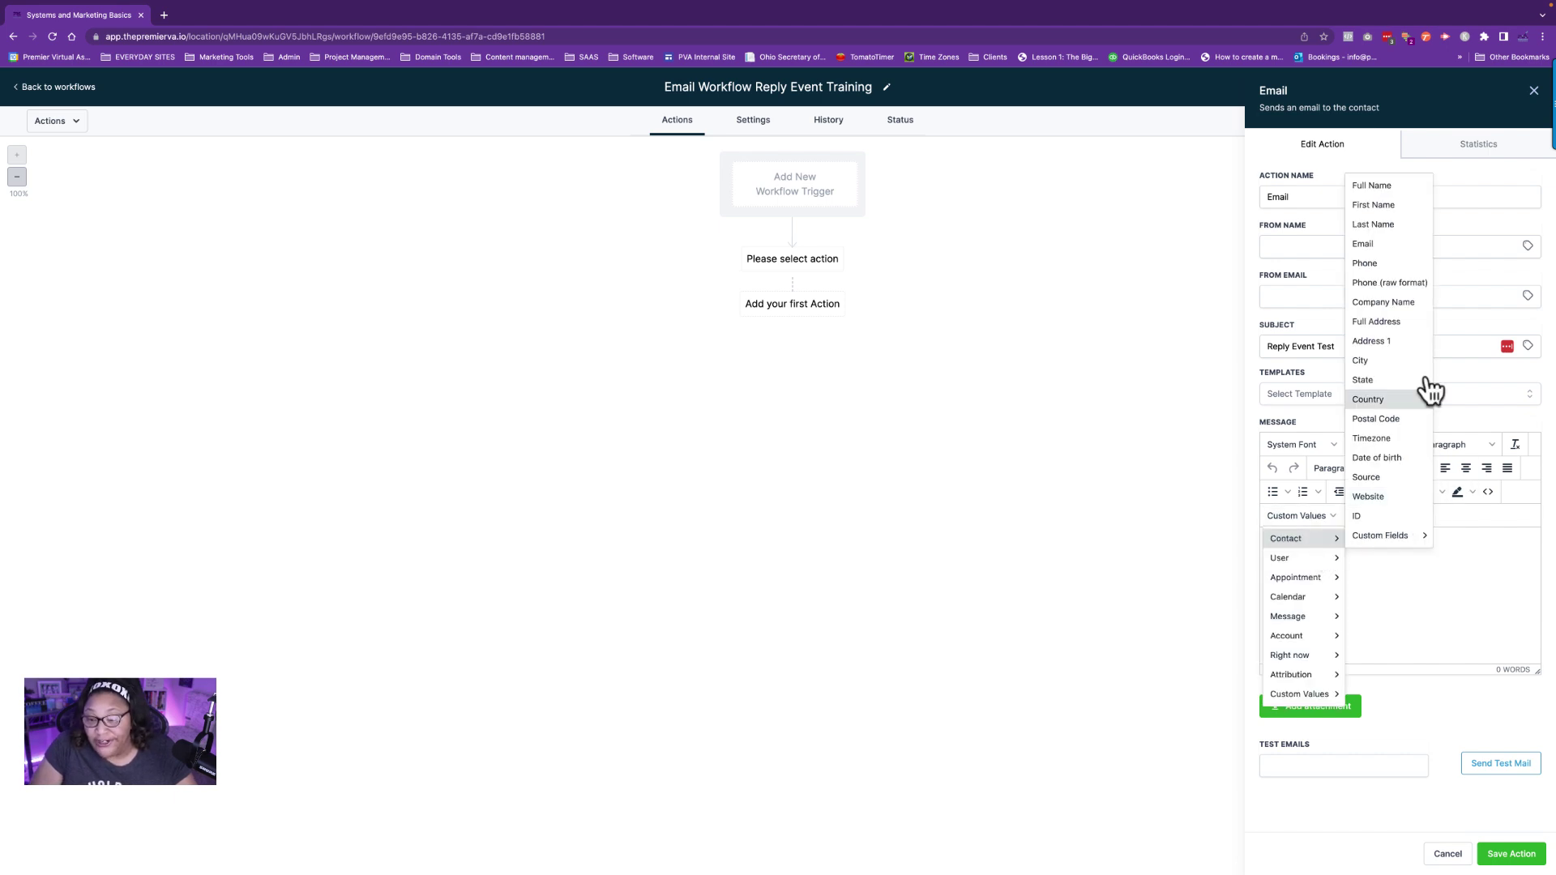
{"action": "left_click", "coordinate": [1409, 206]}
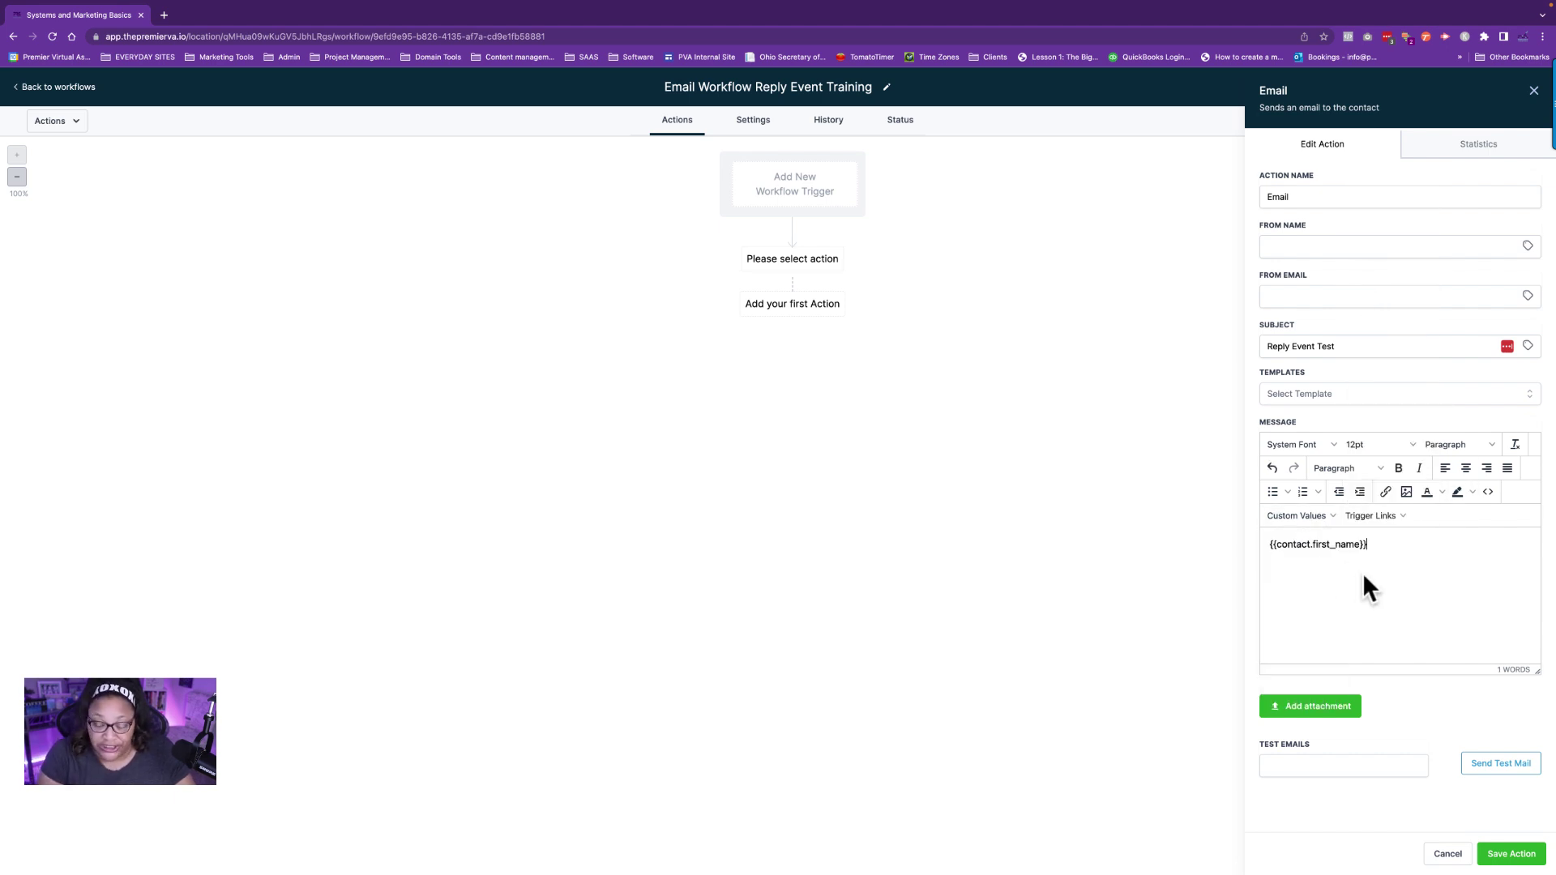
{"action": "type", "text": "Reply to this email"}
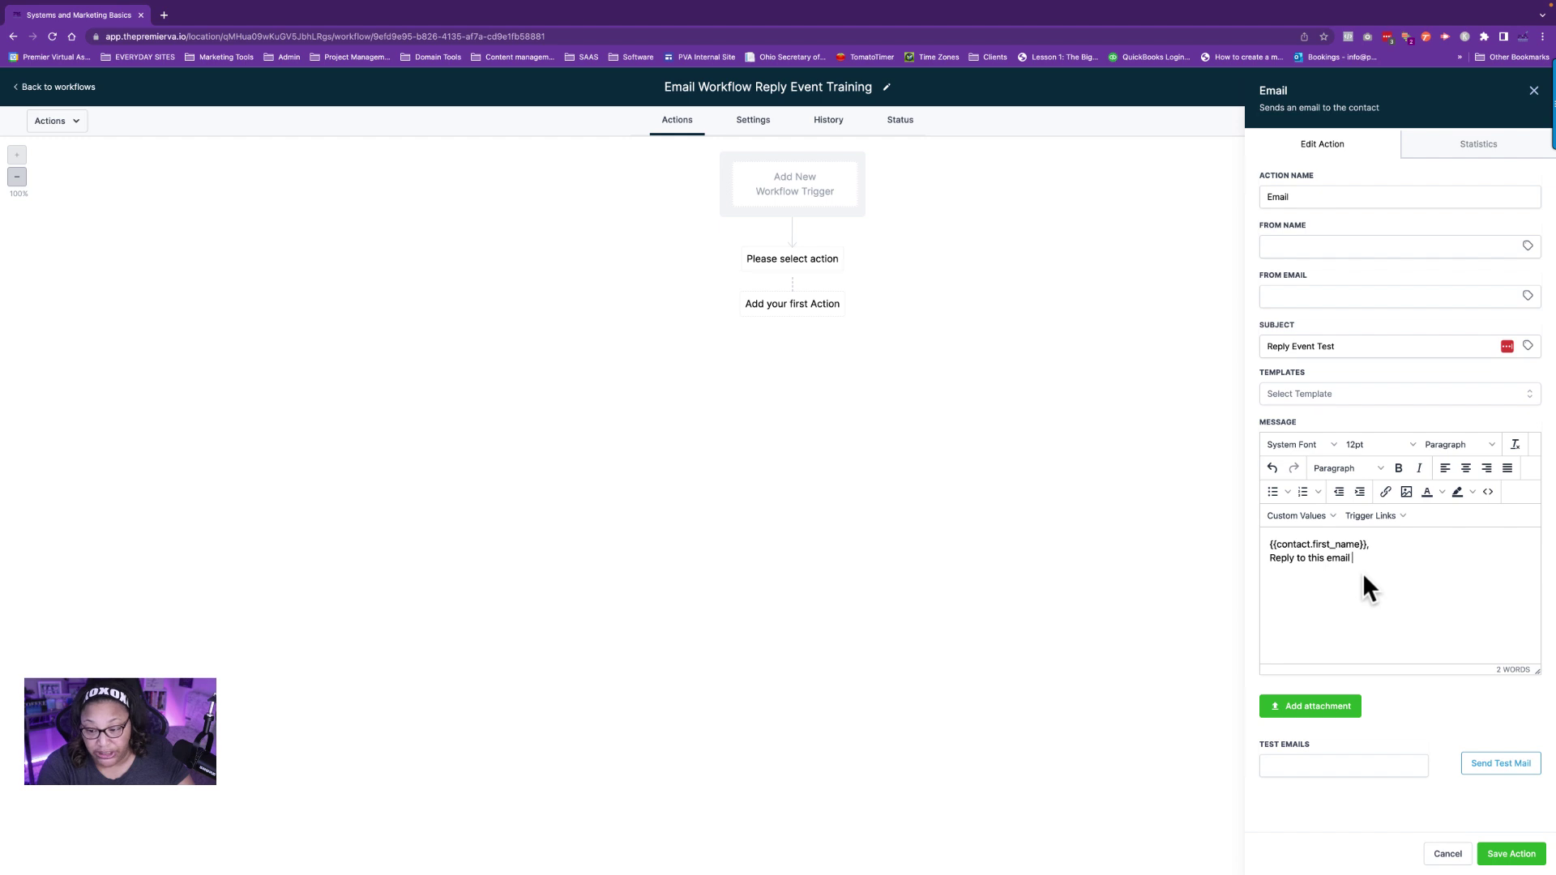
{"action": "type", "text": " with your thou"}
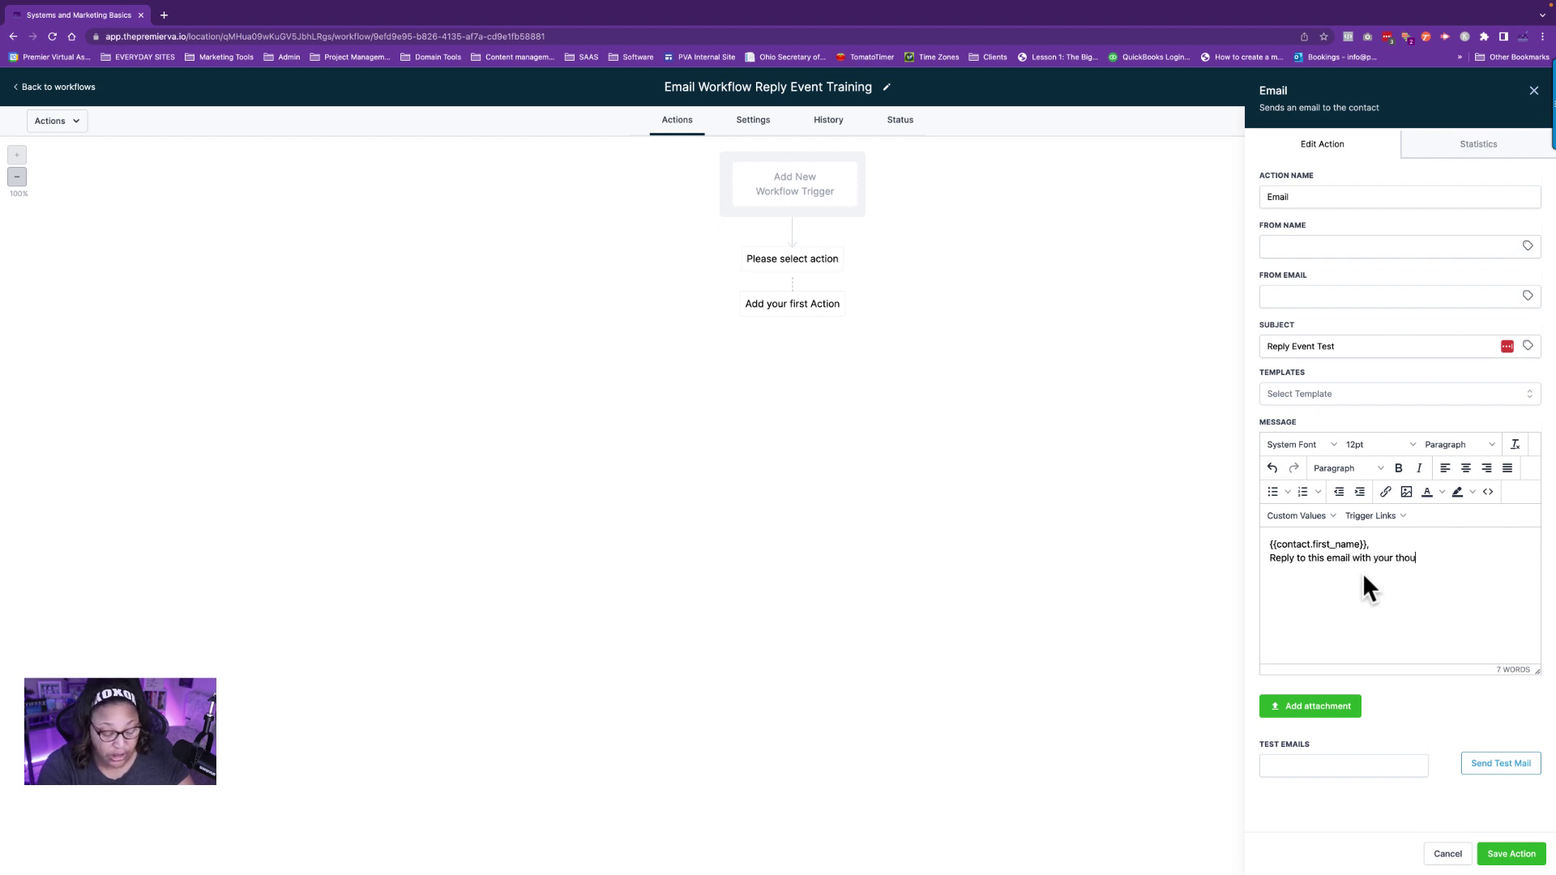
{"action": "type", "text": "ghts on our system."}
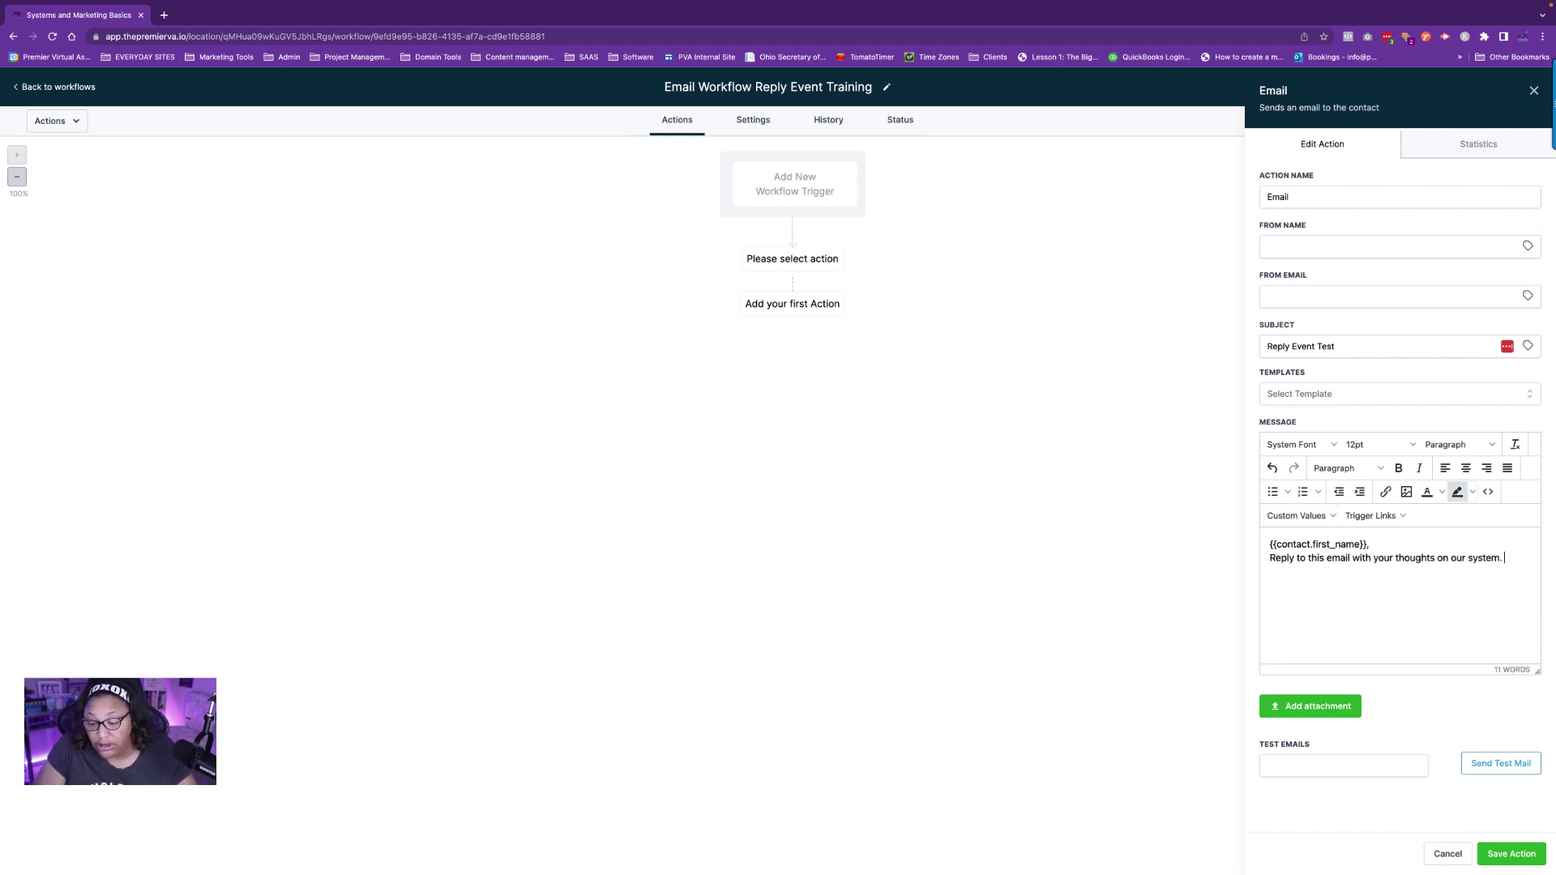
{"action": "left_click", "coordinate": [1505, 857]}
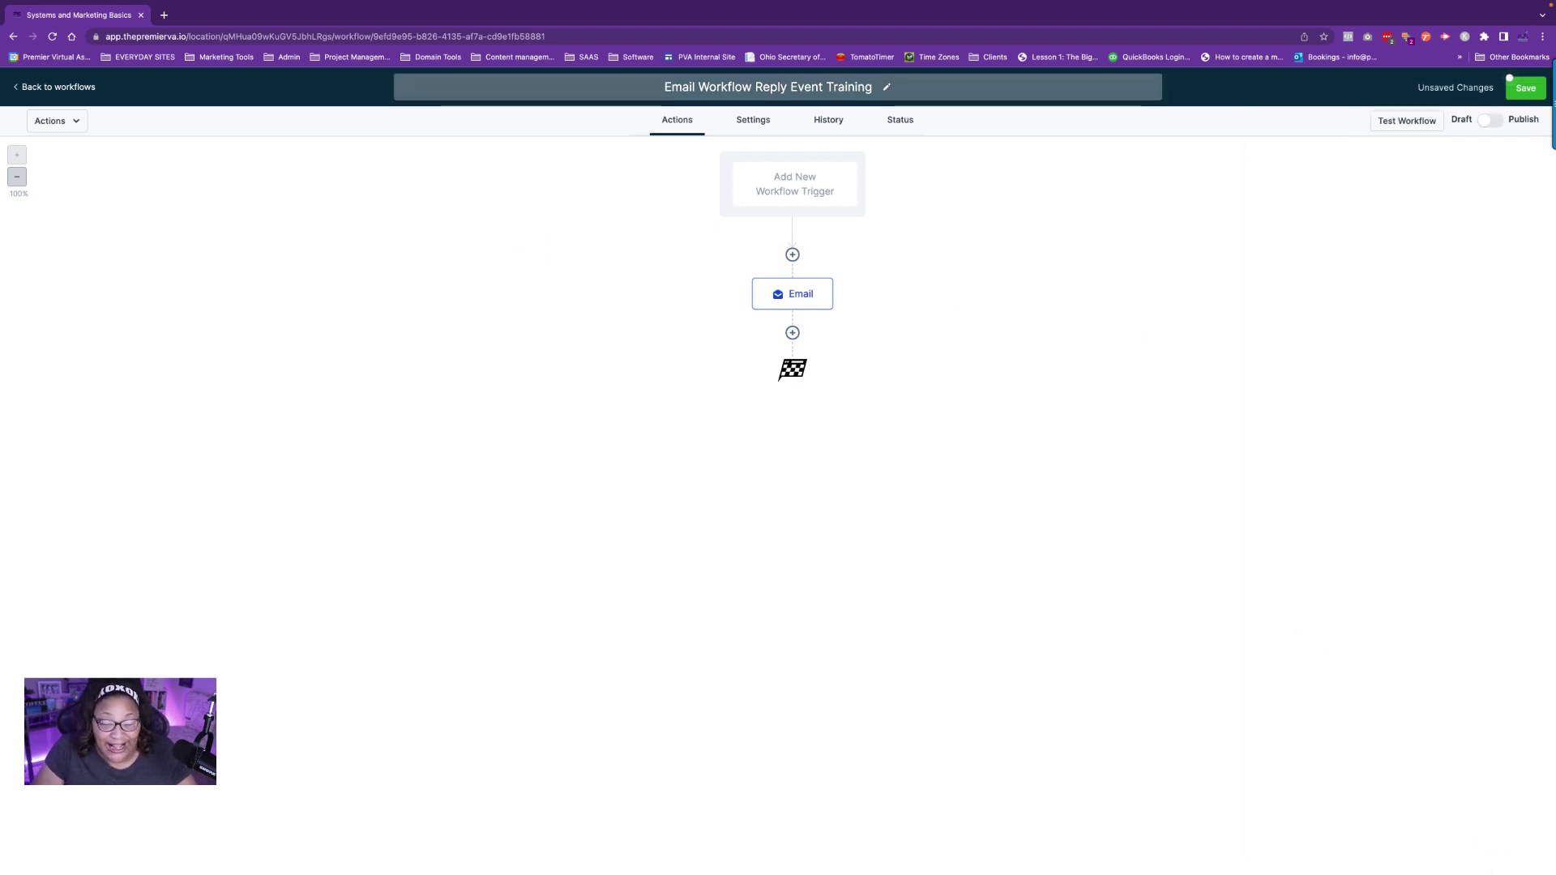
Name the email step 'Reply Event Email' and save the workflow.
{"action": "left_click", "coordinate": [1528, 89]}
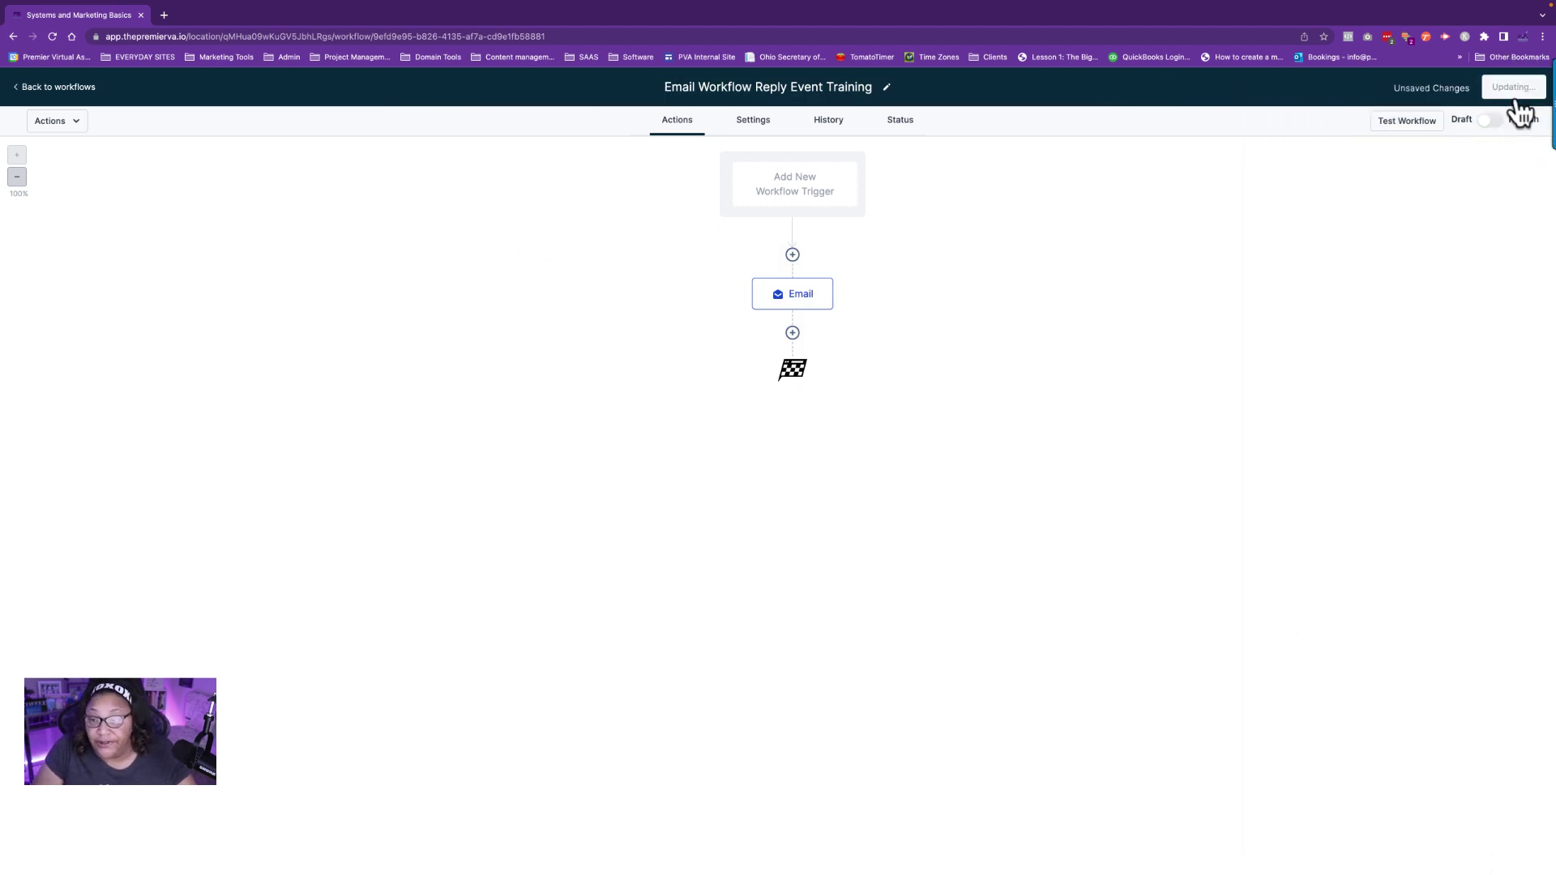
{"action": "left_click", "coordinate": [811, 299]}
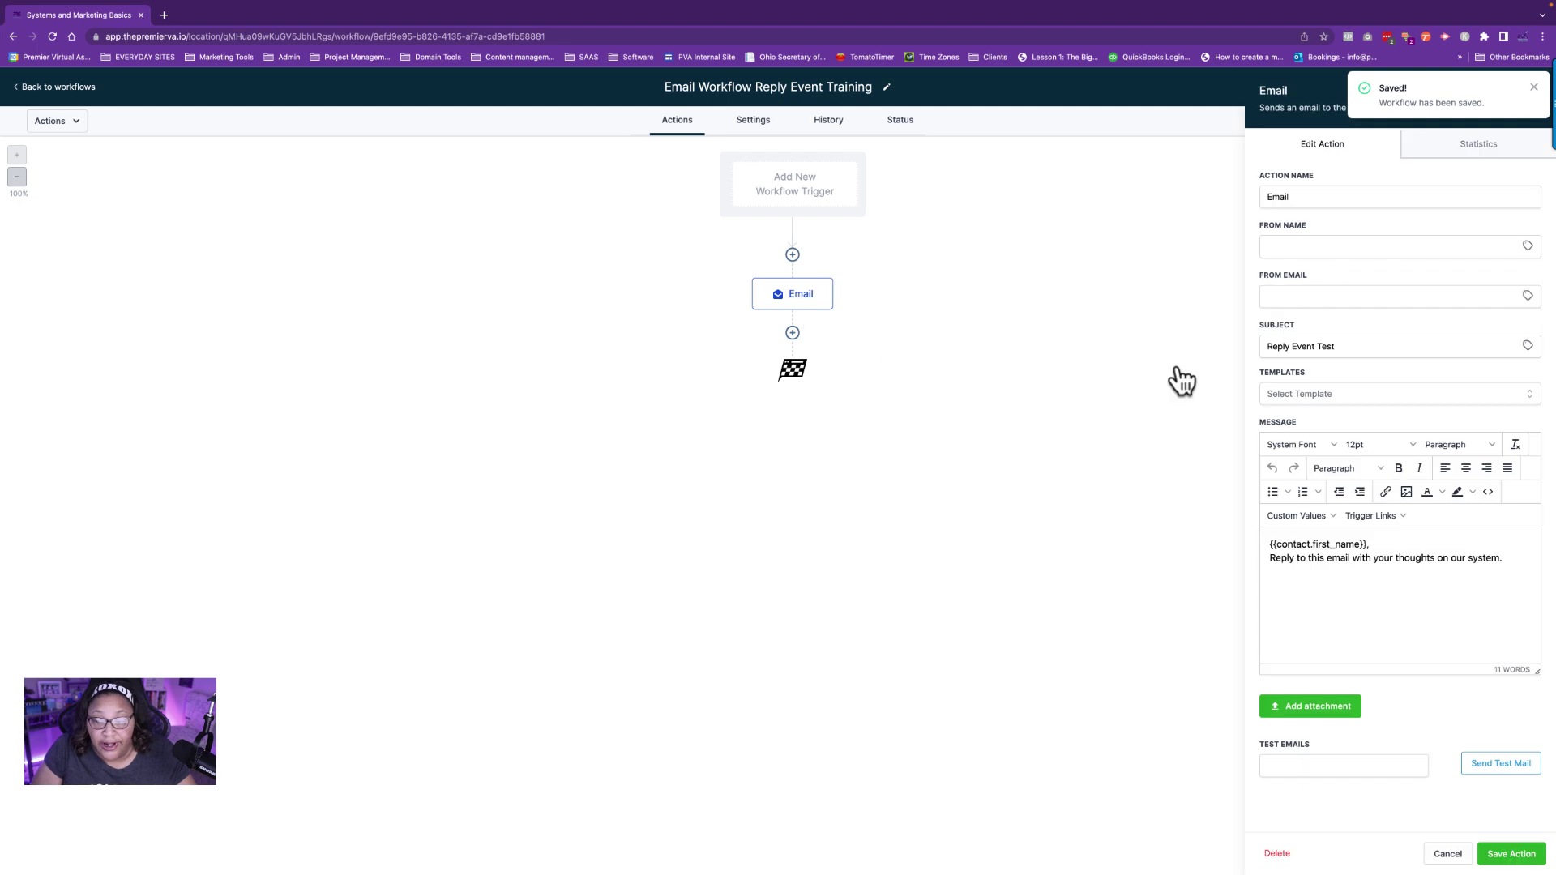
{"action": "left_click", "coordinate": [1271, 198]}
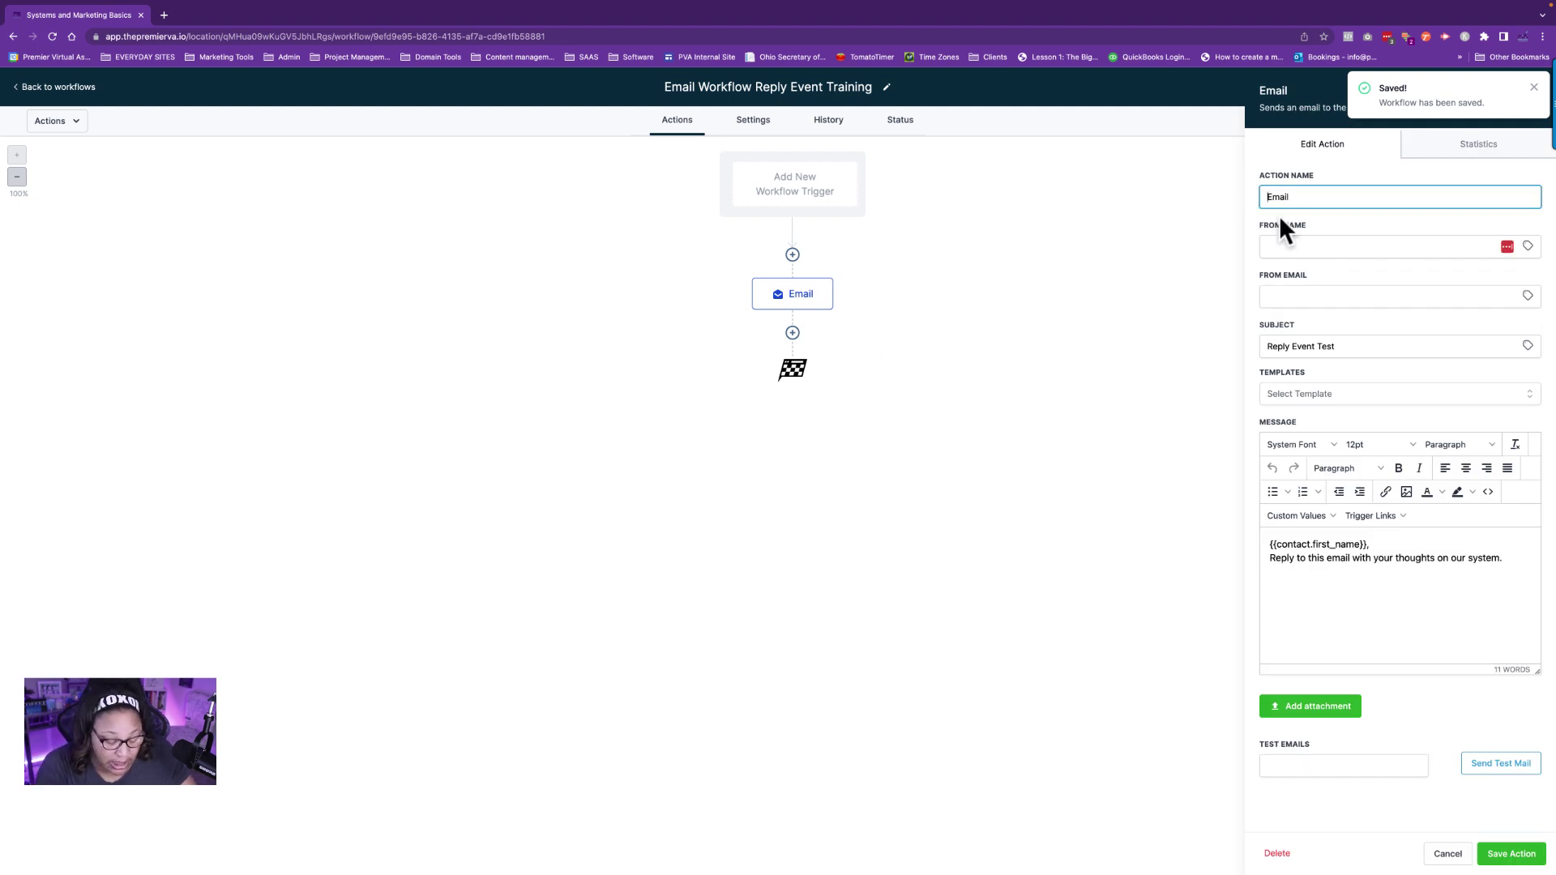
{"action": "type", "text": "Reply"}
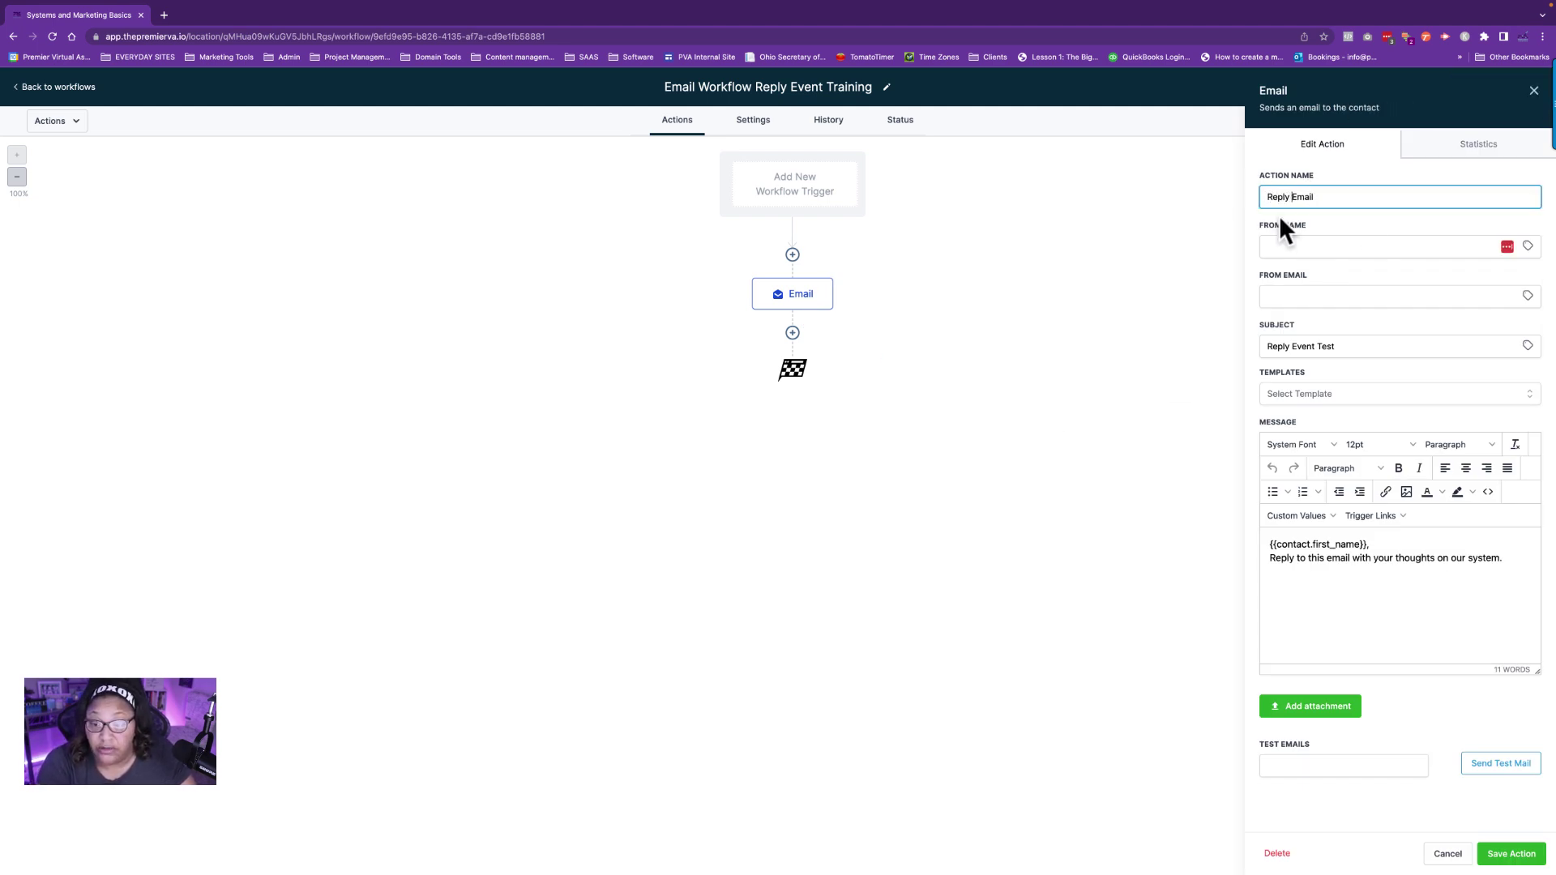
{"action": "type", "text": " E"}
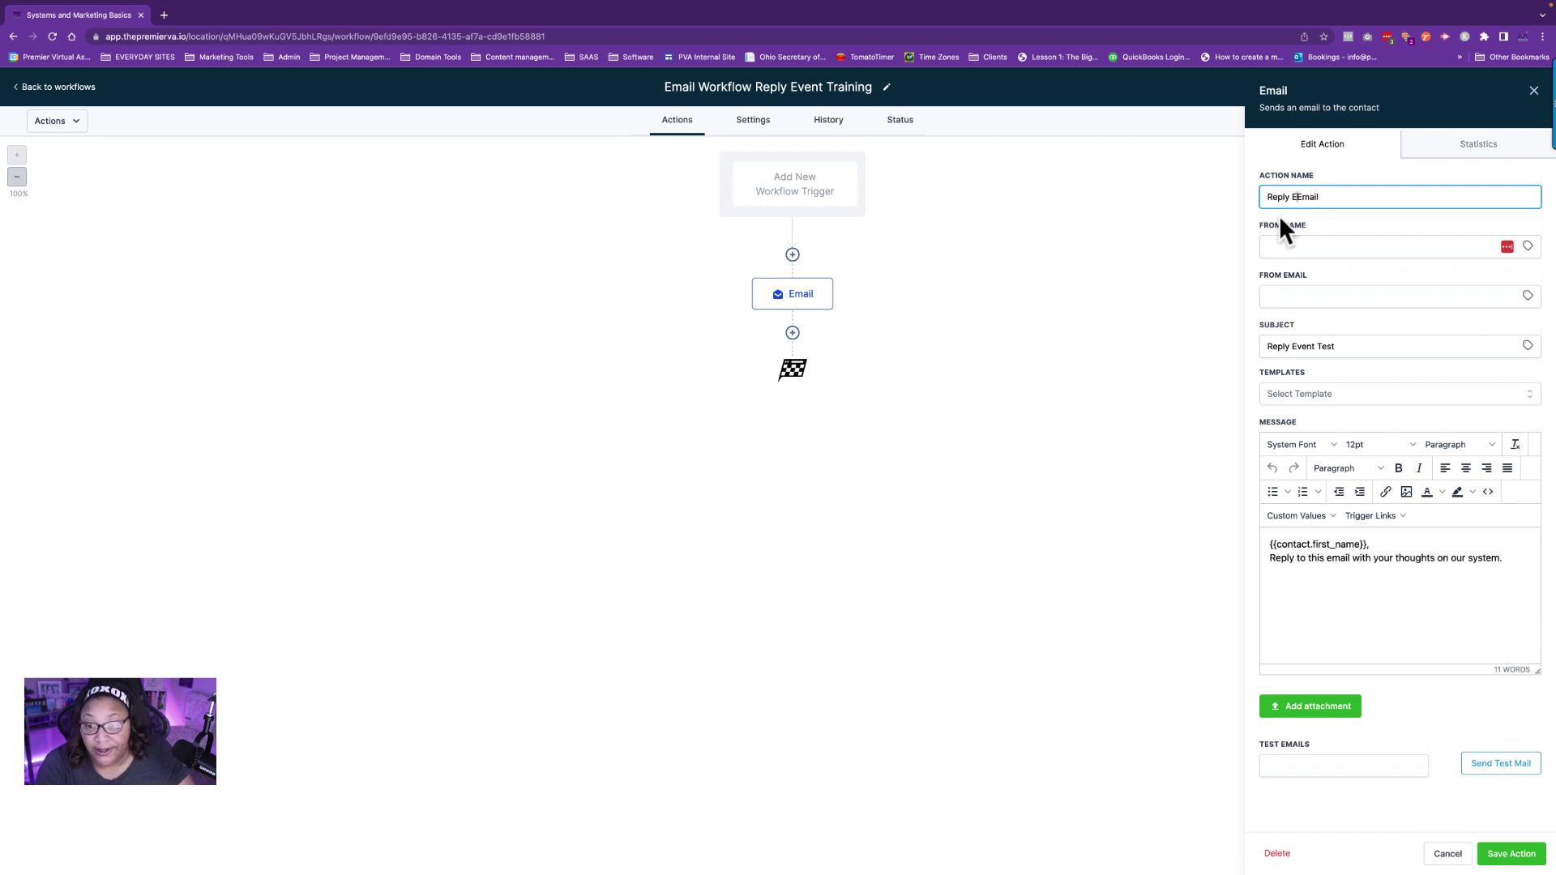
{"action": "type", "text": "vent"}
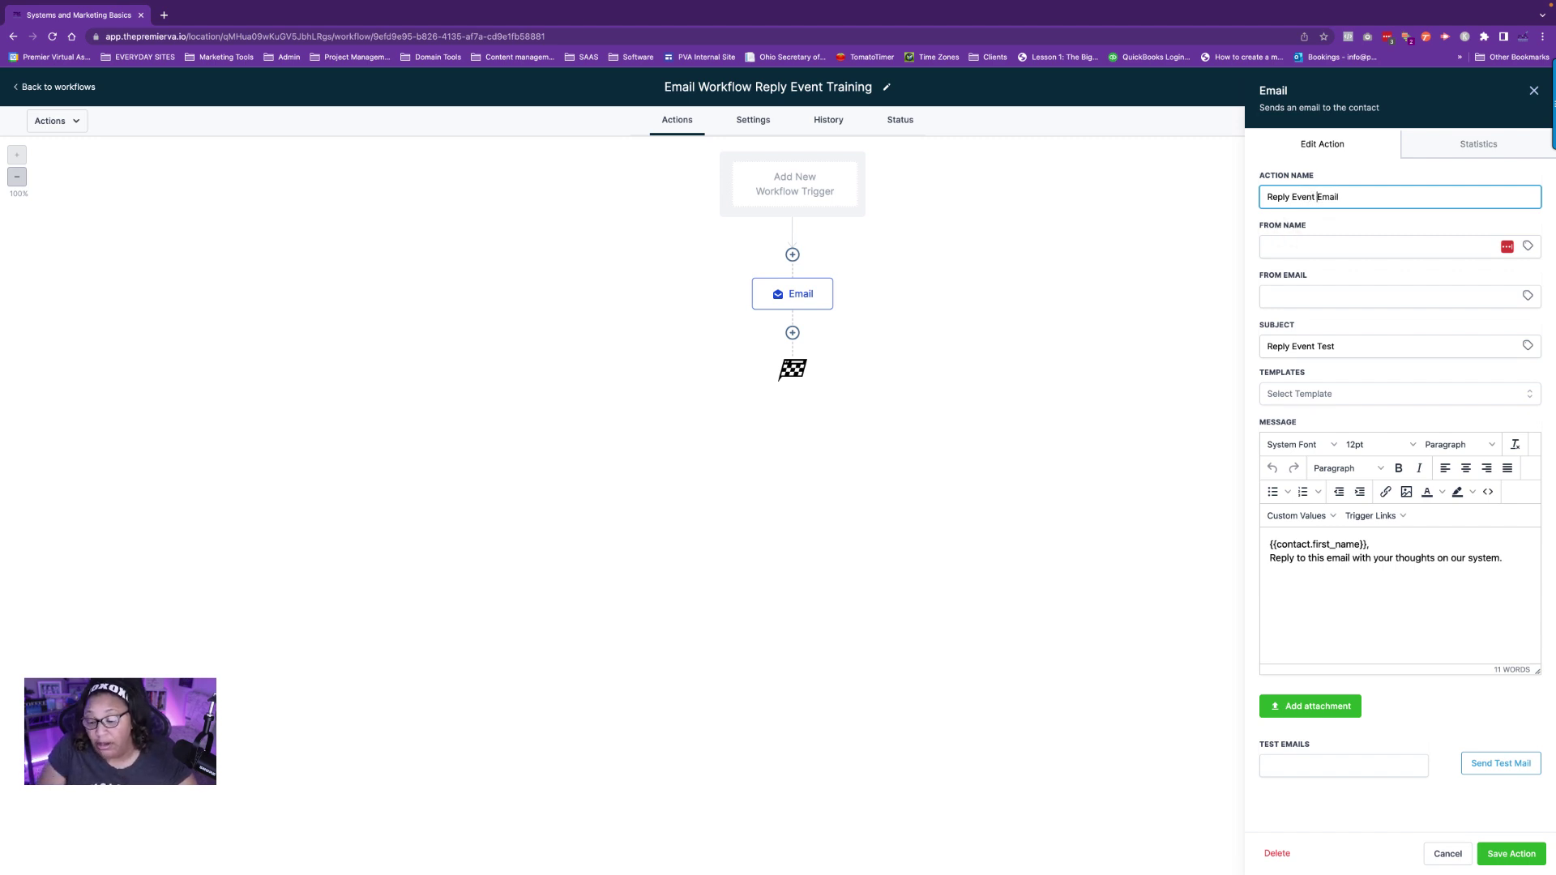
{"action": "left_click", "coordinate": [1505, 859]}
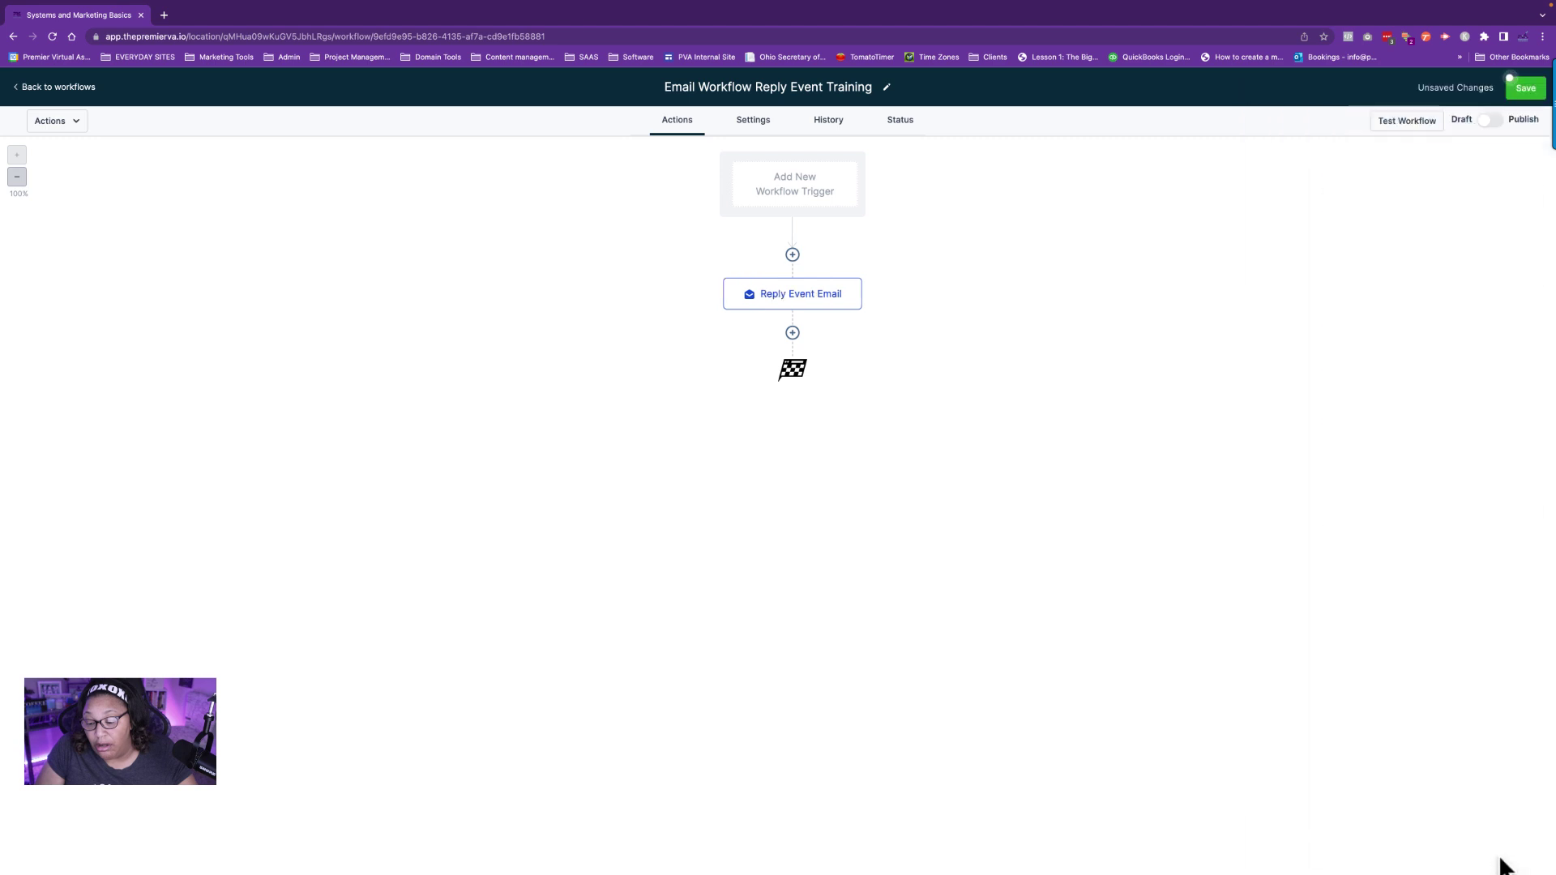
{"action": "left_click", "coordinate": [1538, 90]}
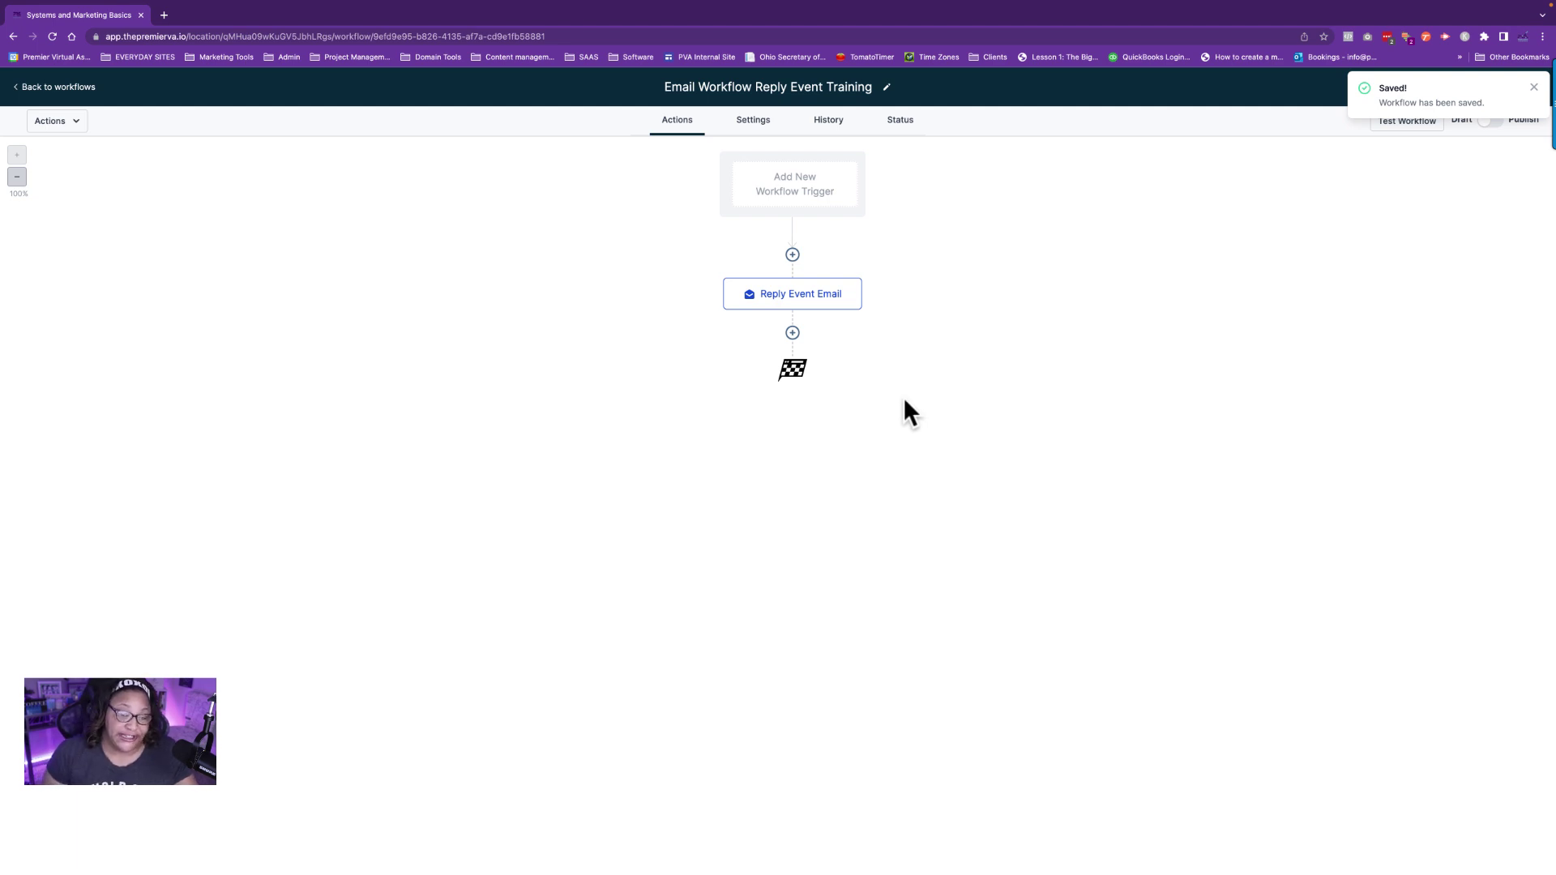
Add a Wait step that waits for a Contact Reply to 'Reply Event Email'.
{"action": "left_click", "coordinate": [793, 334]}
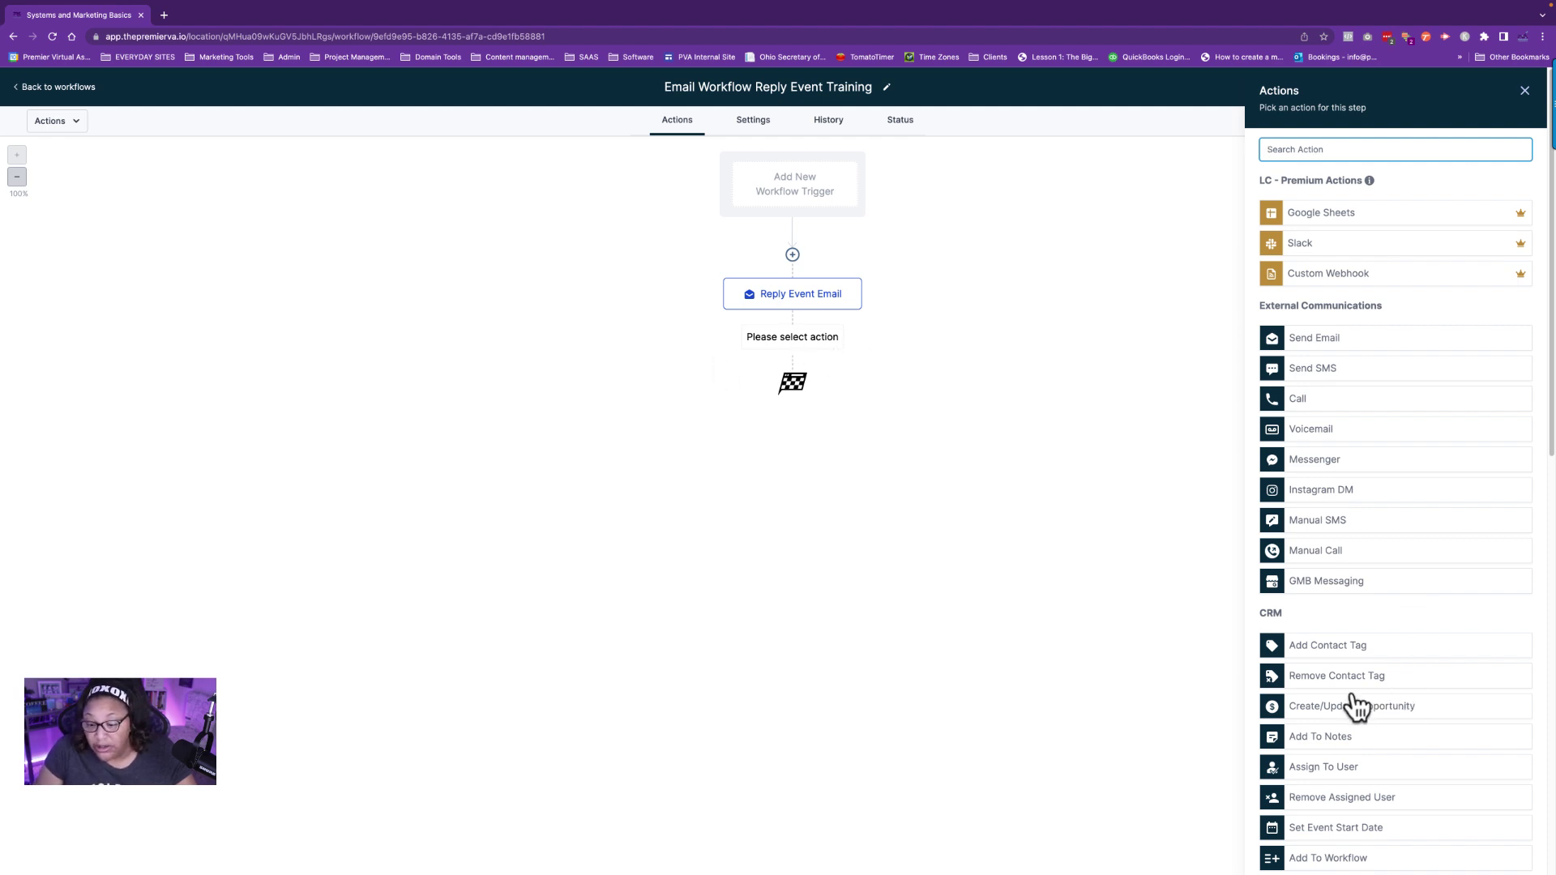
{"action": "scroll", "coordinate": [1361, 705], "scroll_direction": "down", "scroll_amount": 10}
{"action": "scroll", "coordinate": [1379, 705], "scroll_direction": "down", "scroll_amount": 1}
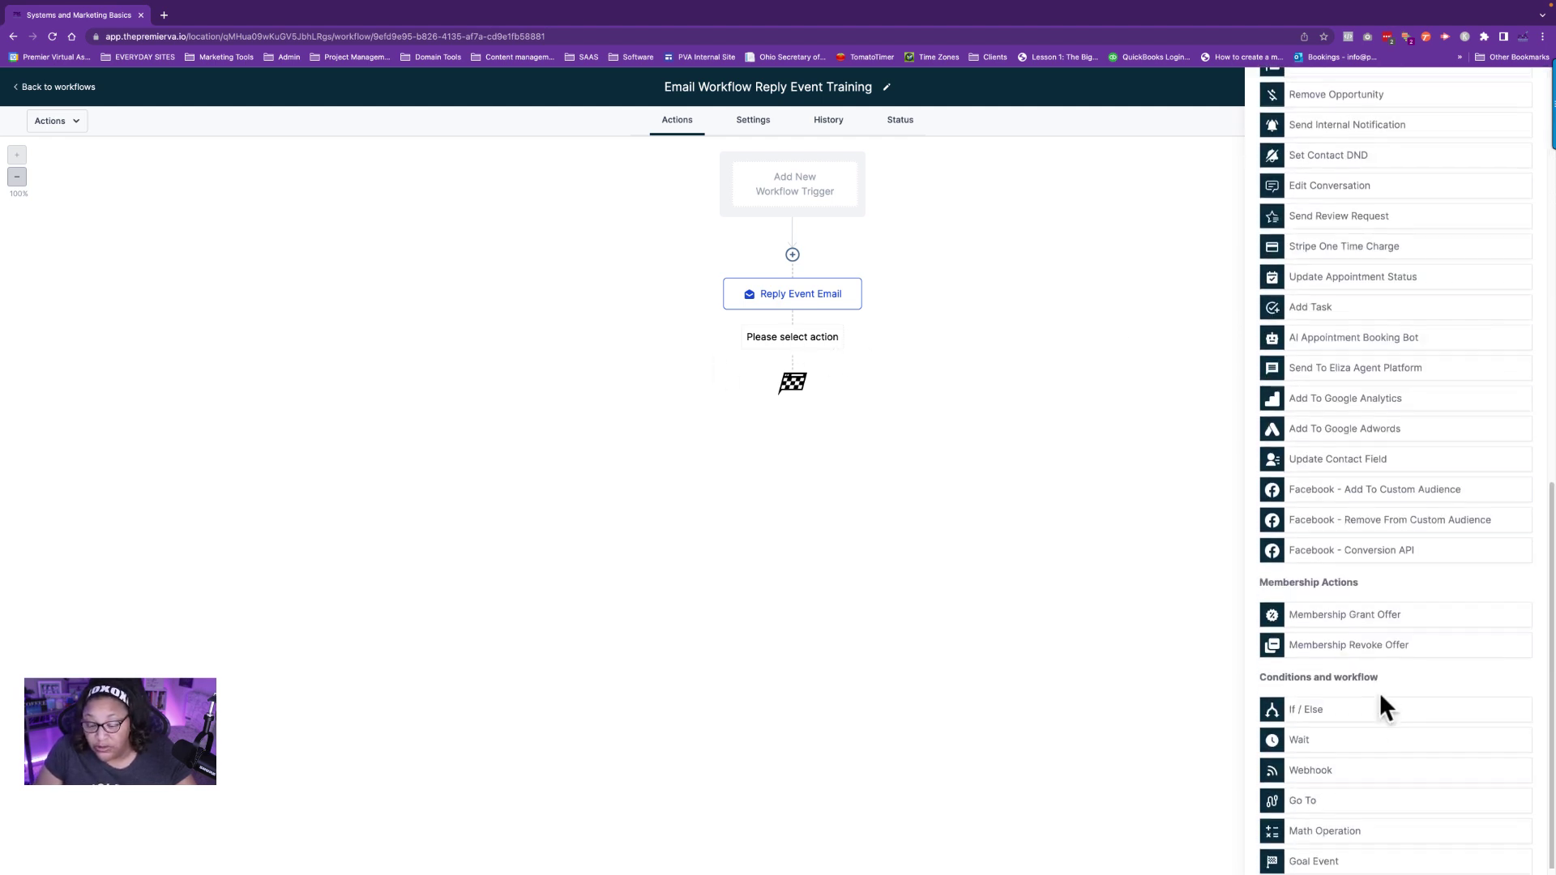
{"action": "left_click", "coordinate": [1322, 733]}
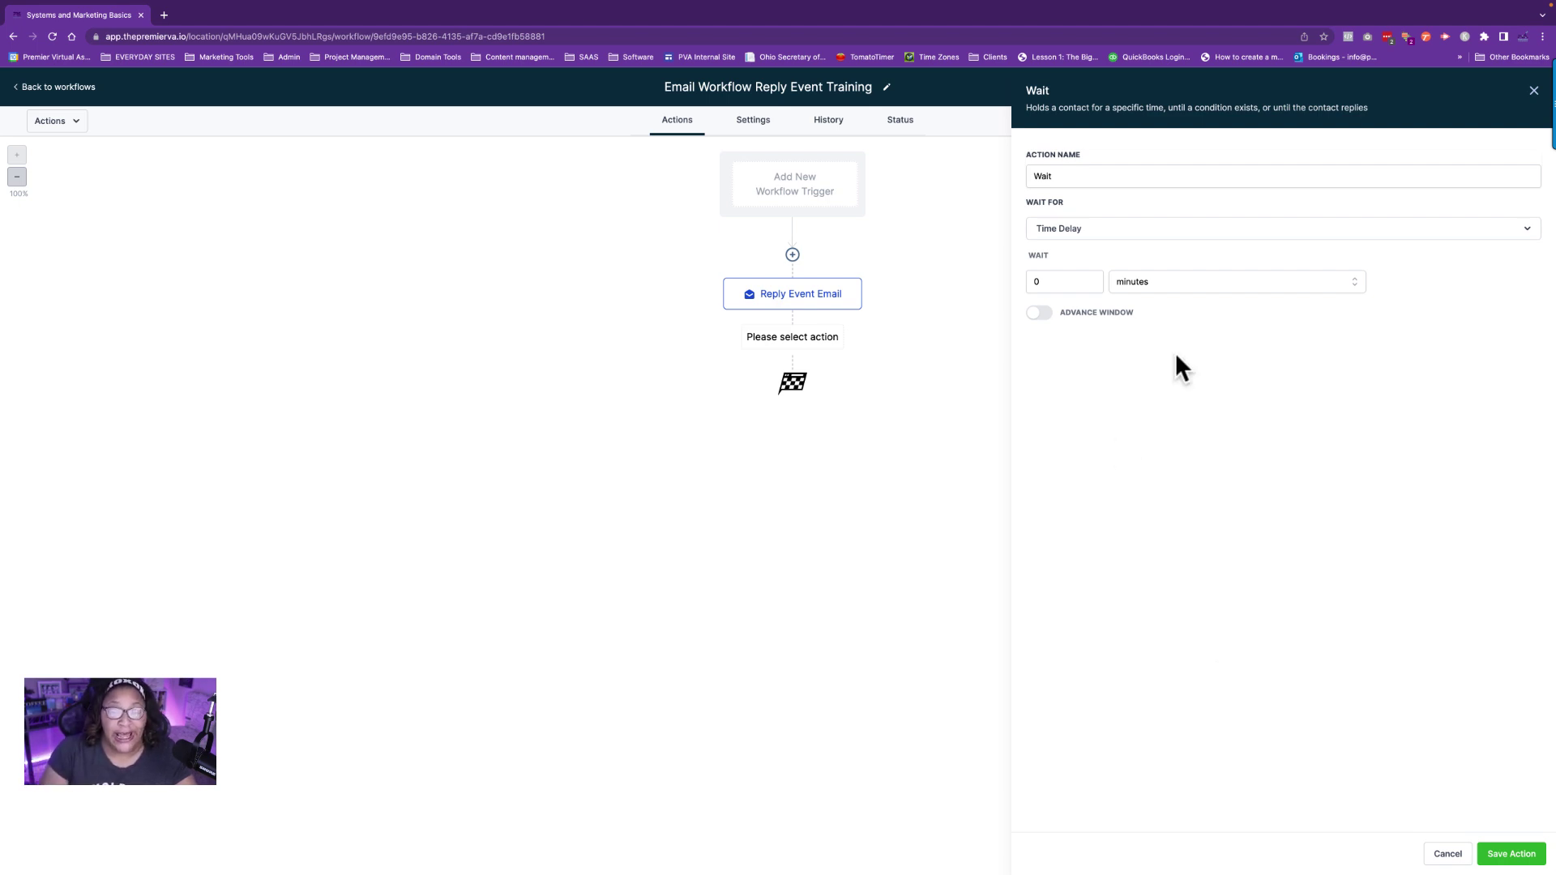
{"action": "left_click", "coordinate": [1082, 231]}
{"action": "scroll", "coordinate": [1090, 327], "scroll_direction": "down", "scroll_amount": 3}
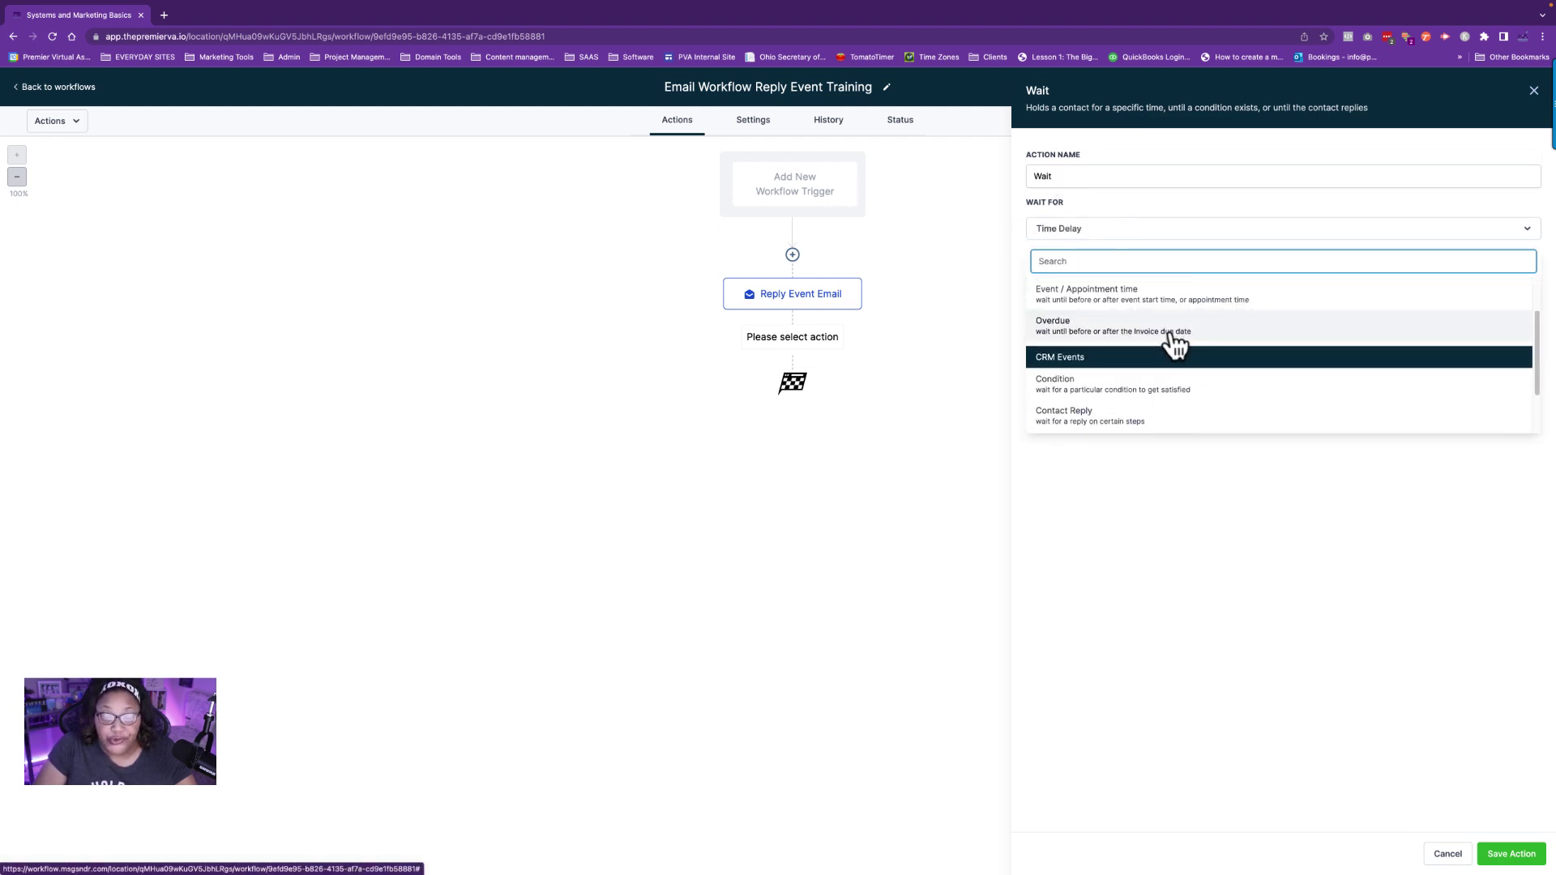
{"action": "left_click", "coordinate": [1087, 354]}
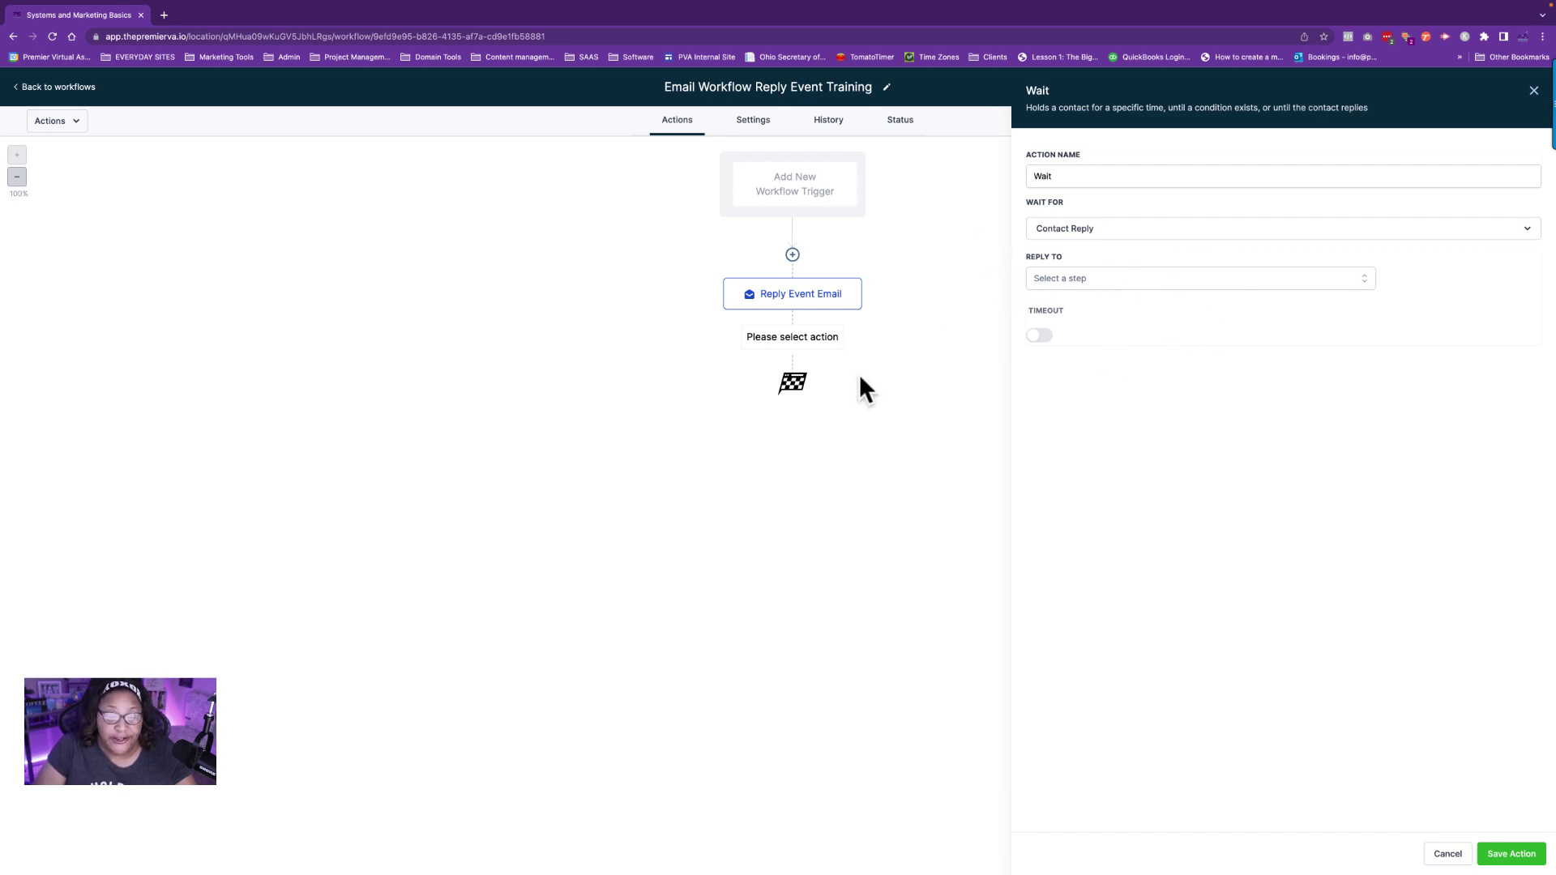
{"action": "left_click", "coordinate": [1062, 284]}
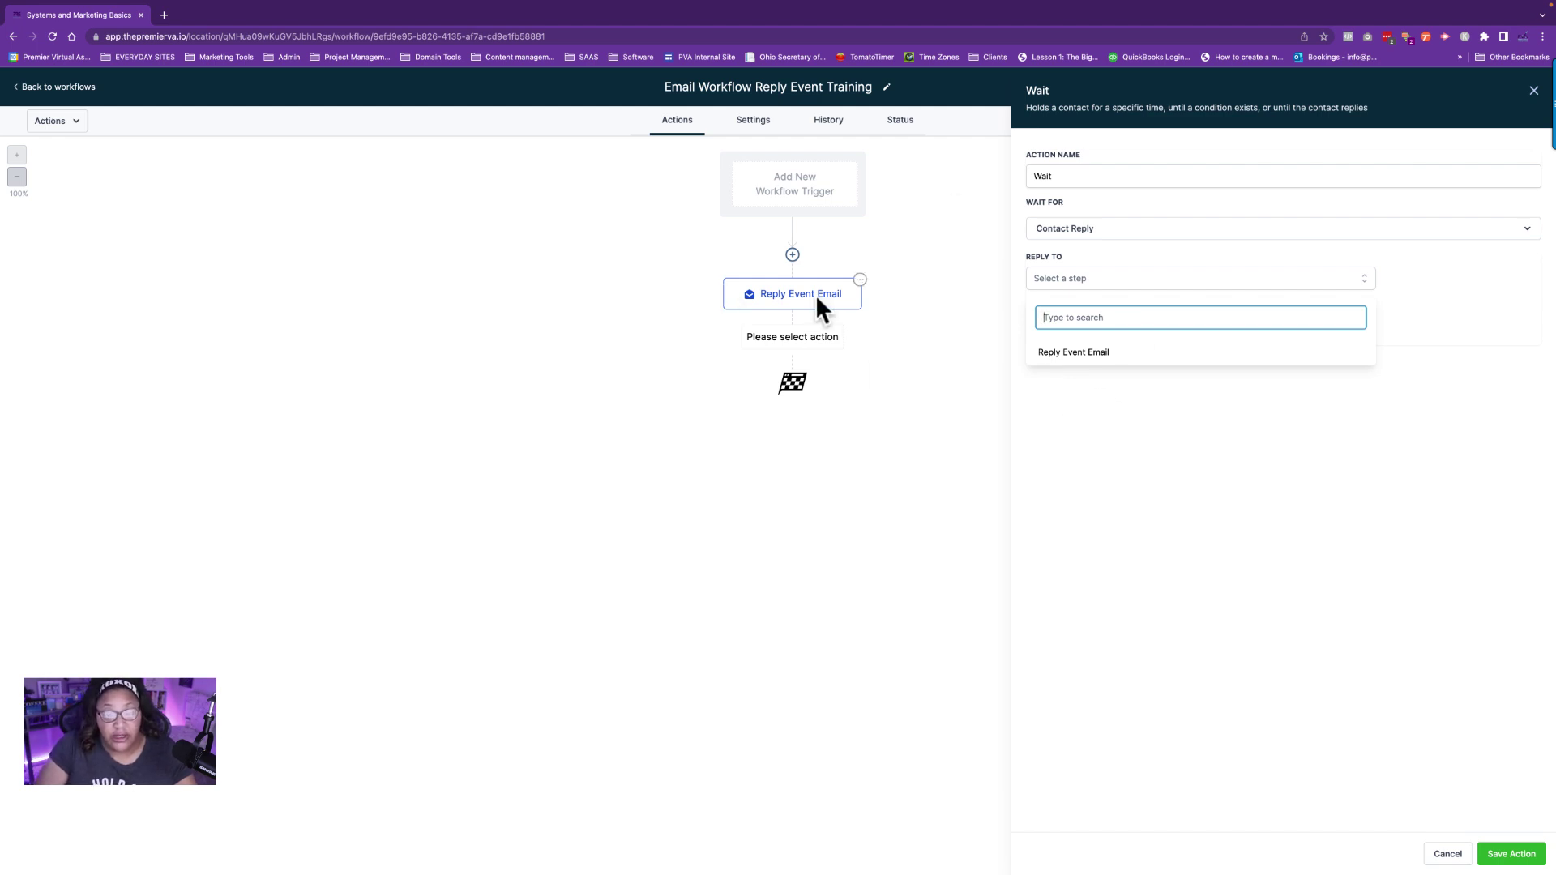
{"action": "left_click", "coordinate": [1087, 357]}
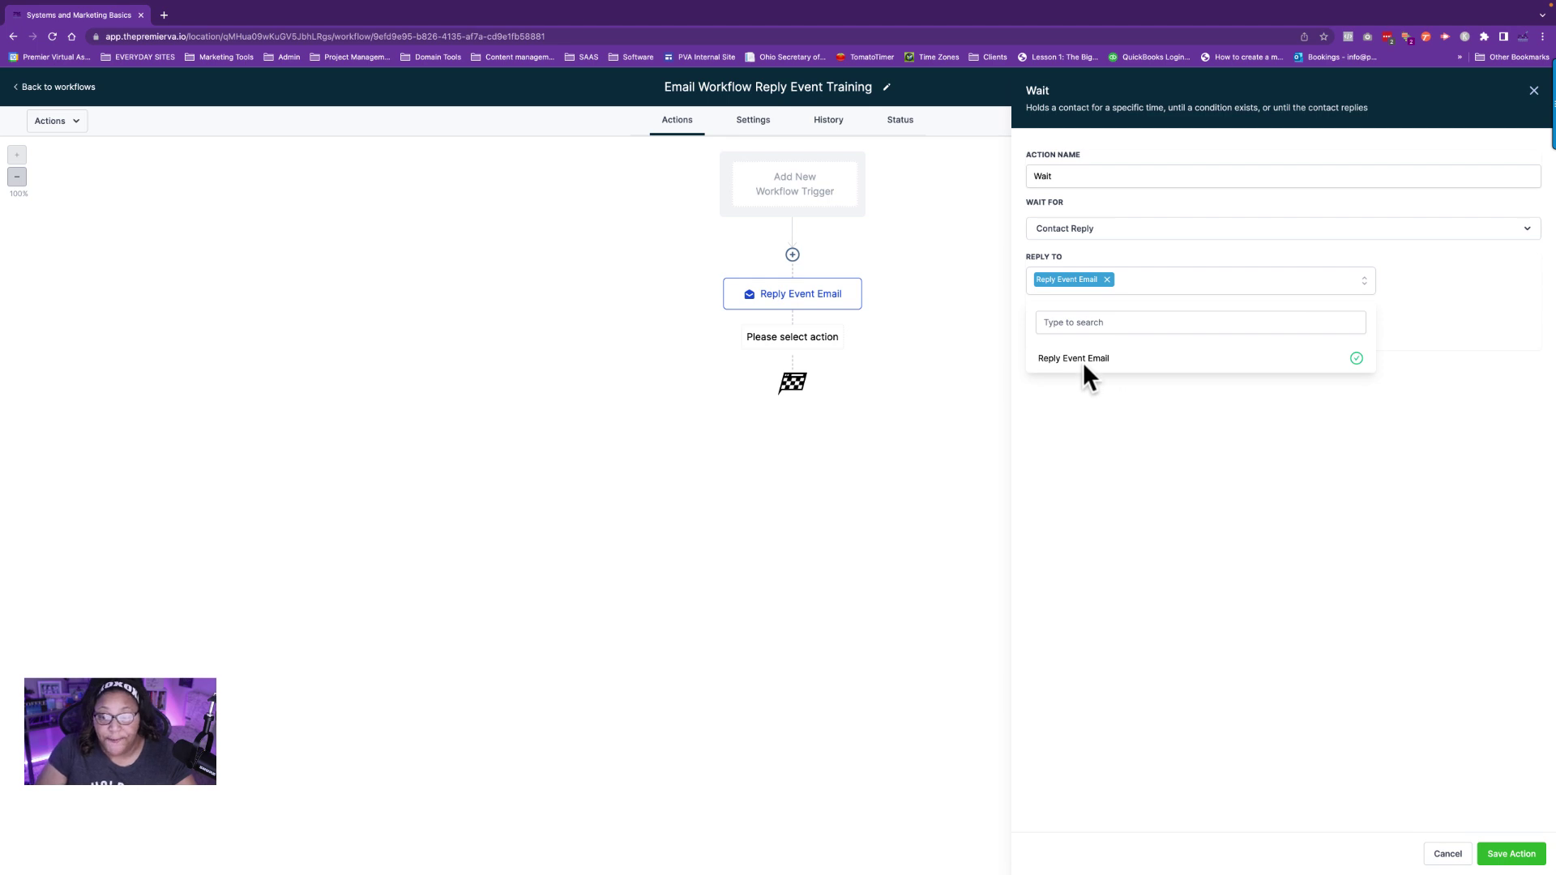
{"action": "left_click", "coordinate": [1506, 858]}
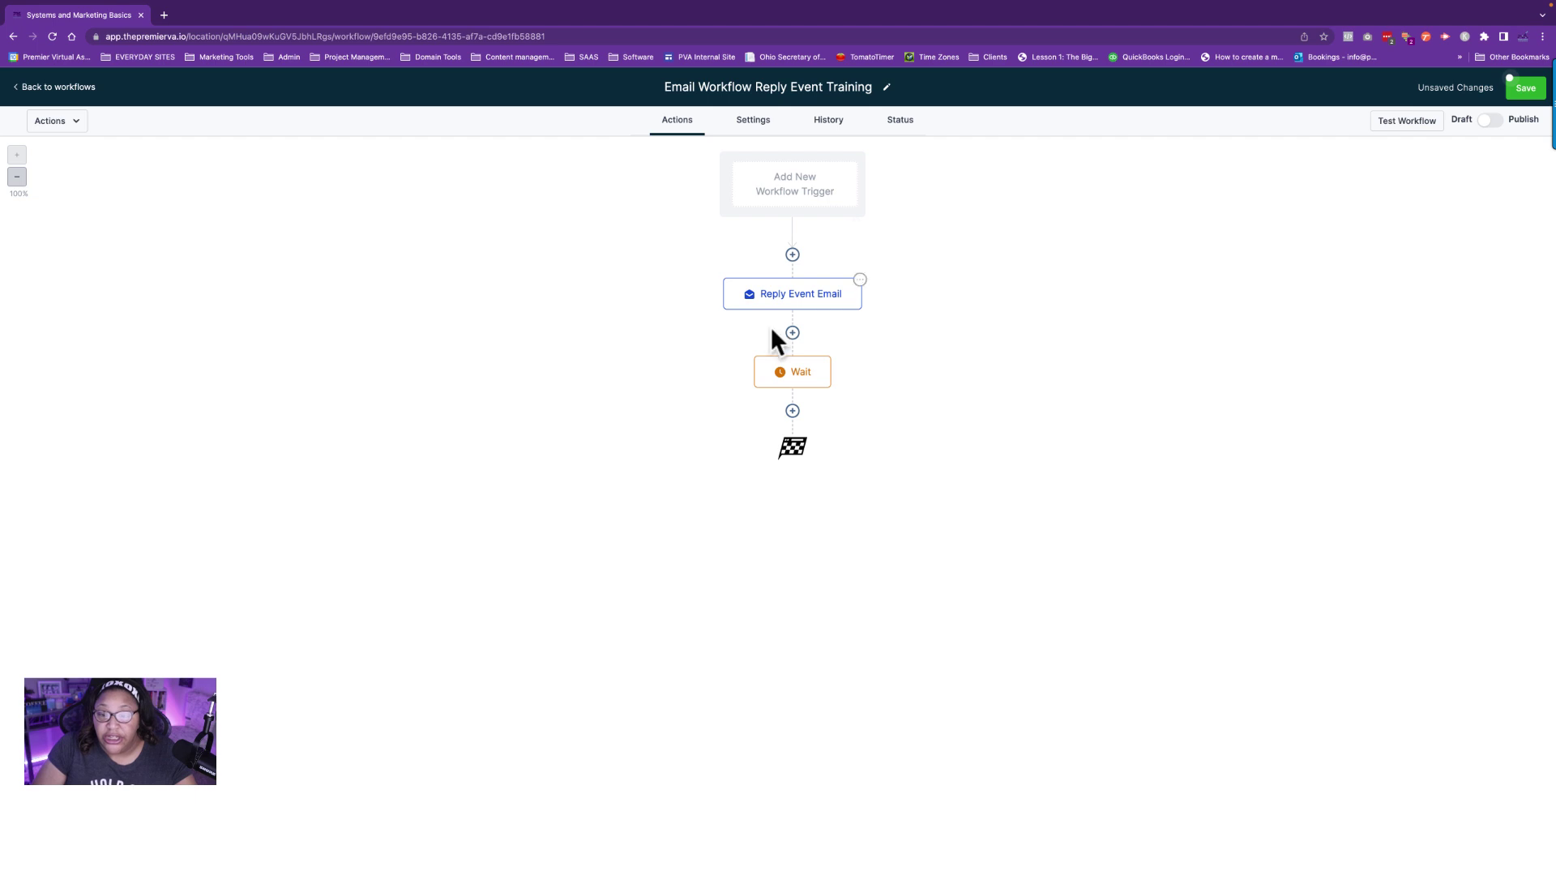
Enable the Wait step's timeout and set it to 1 hour.
{"action": "left_click", "coordinate": [801, 378]}
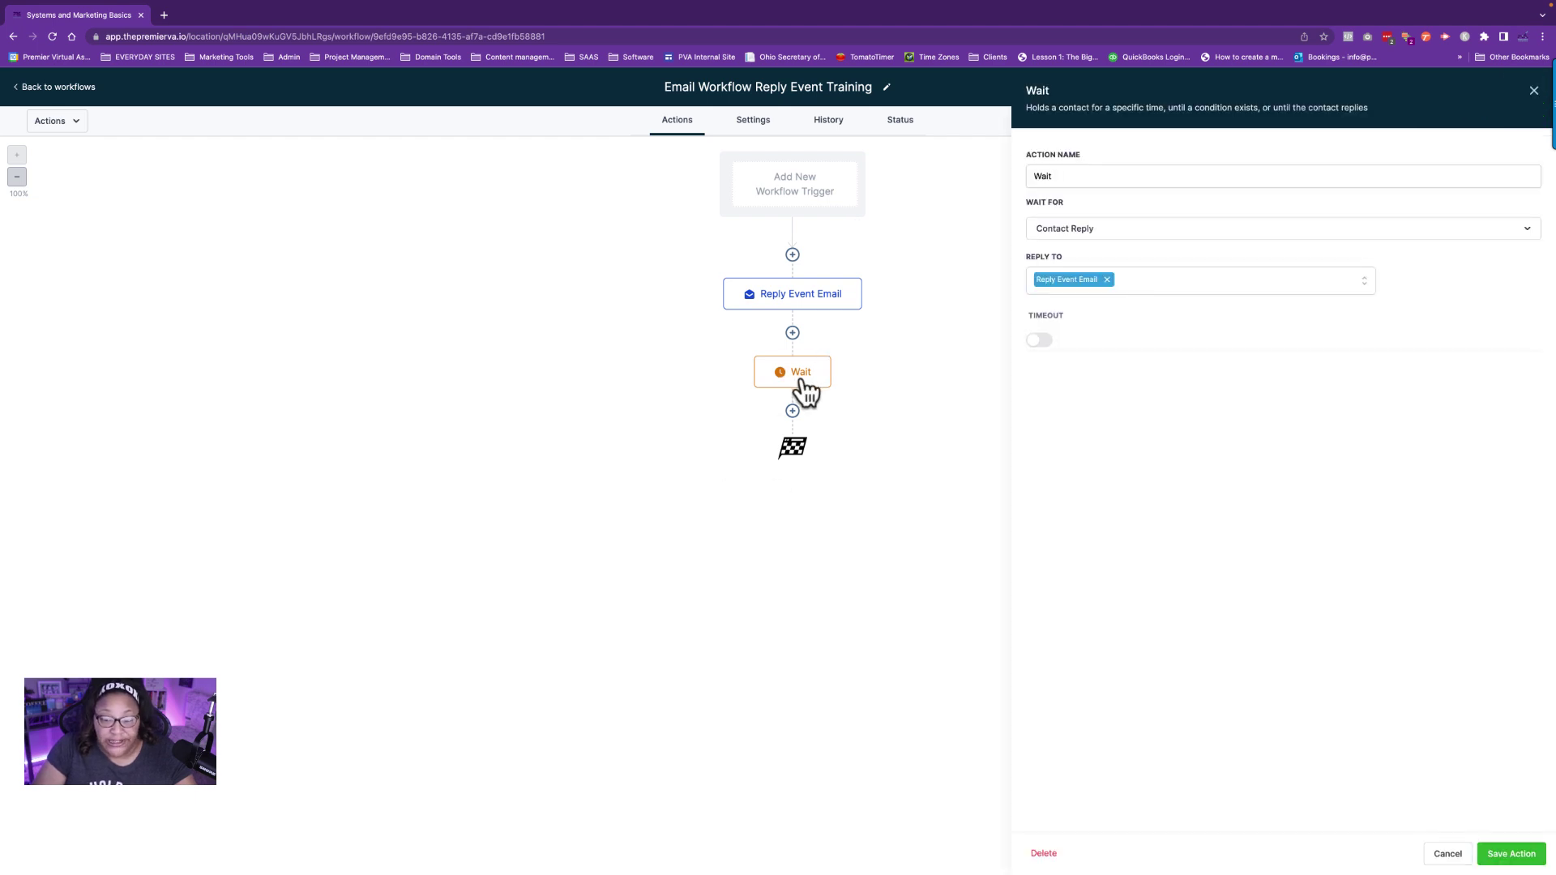
{"action": "left_click", "coordinate": [1046, 341]}
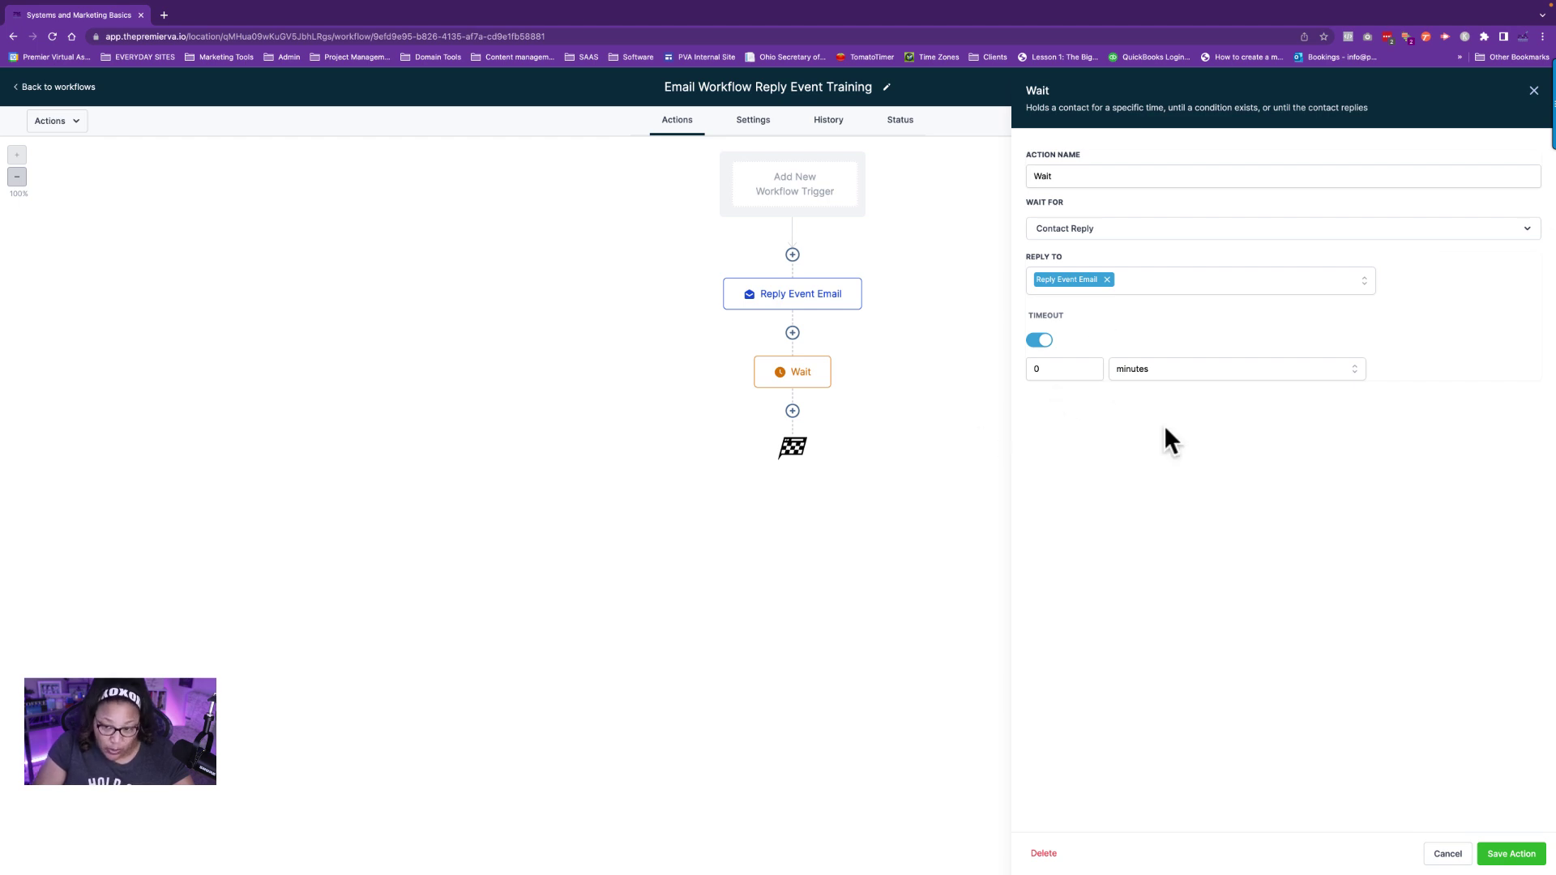
{"action": "left_click", "coordinate": [1037, 369]}
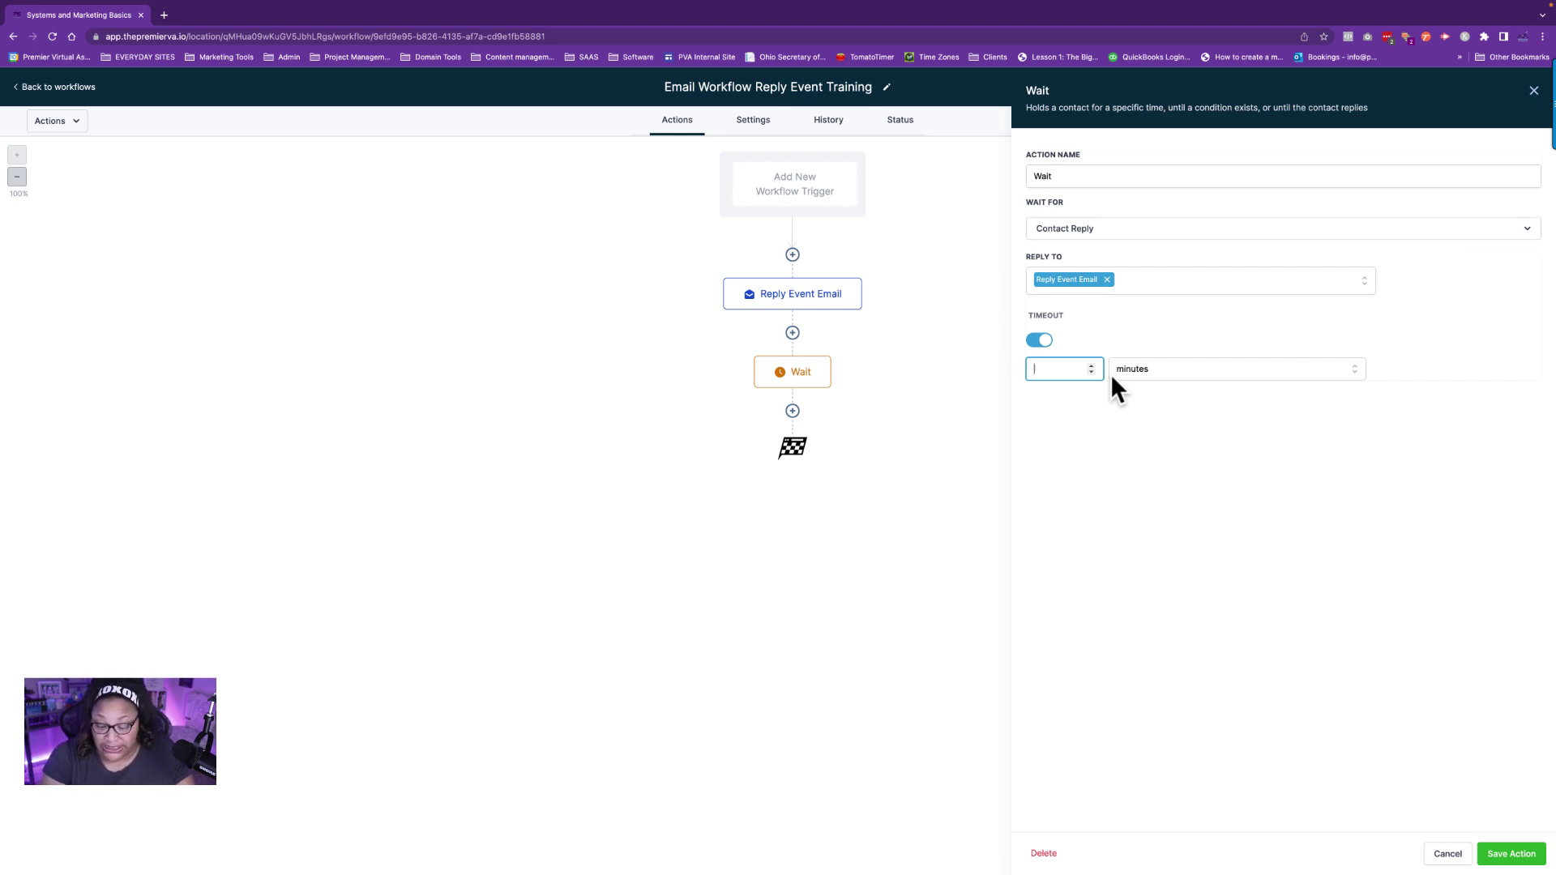
{"action": "left_click", "coordinate": [1178, 369]}
{"action": "left_click", "coordinate": [1140, 366]}
{"action": "left_click", "coordinate": [1138, 373]}
{"action": "left_click", "coordinate": [1129, 420]}
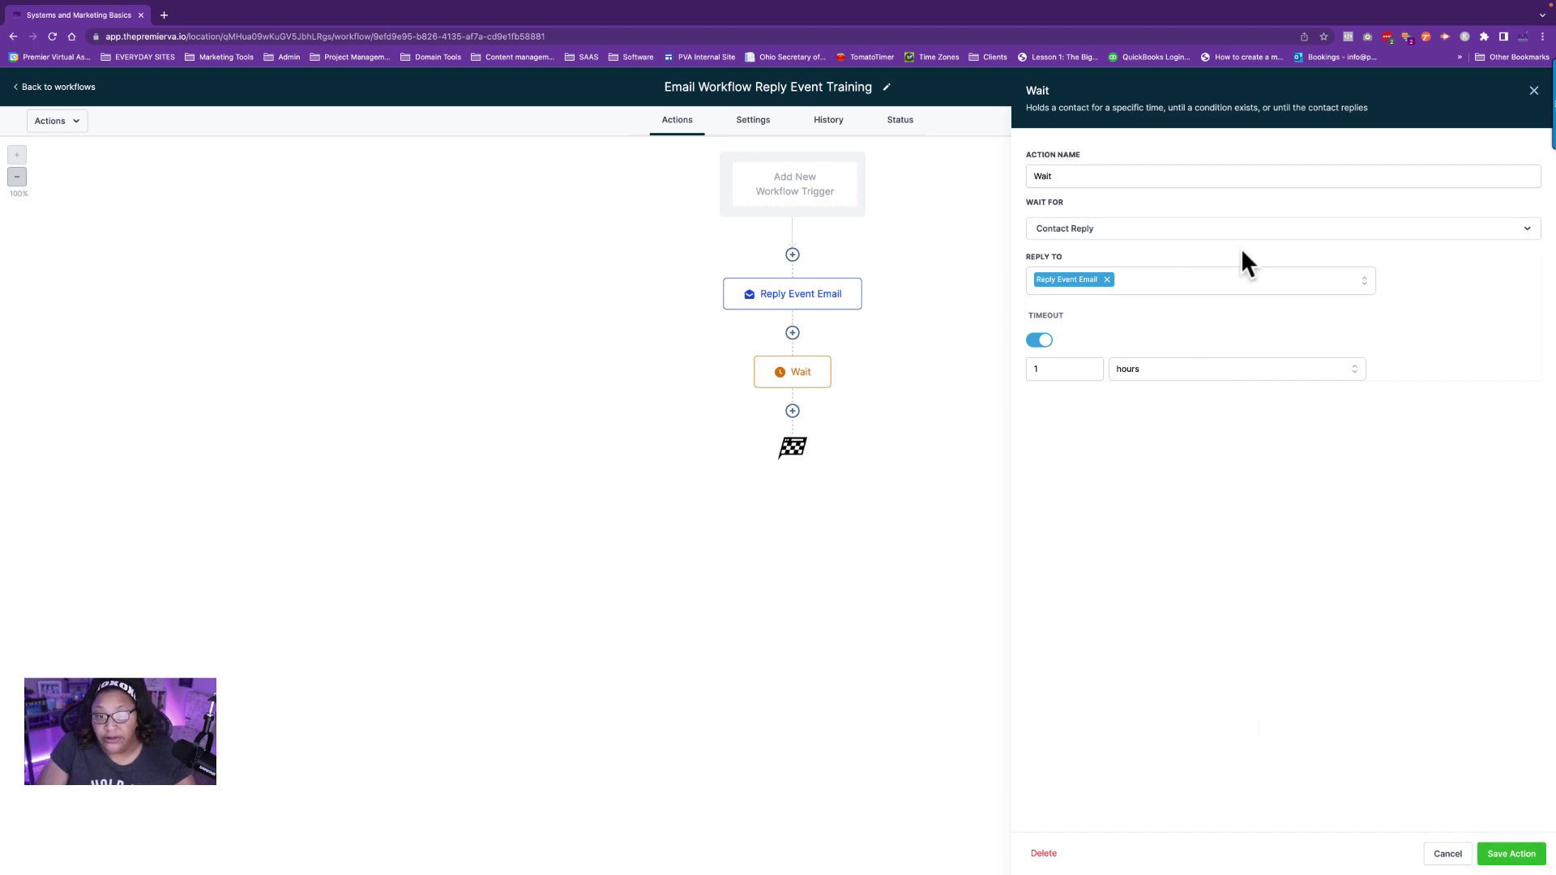
{"action": "left_click", "coordinate": [1095, 182]}
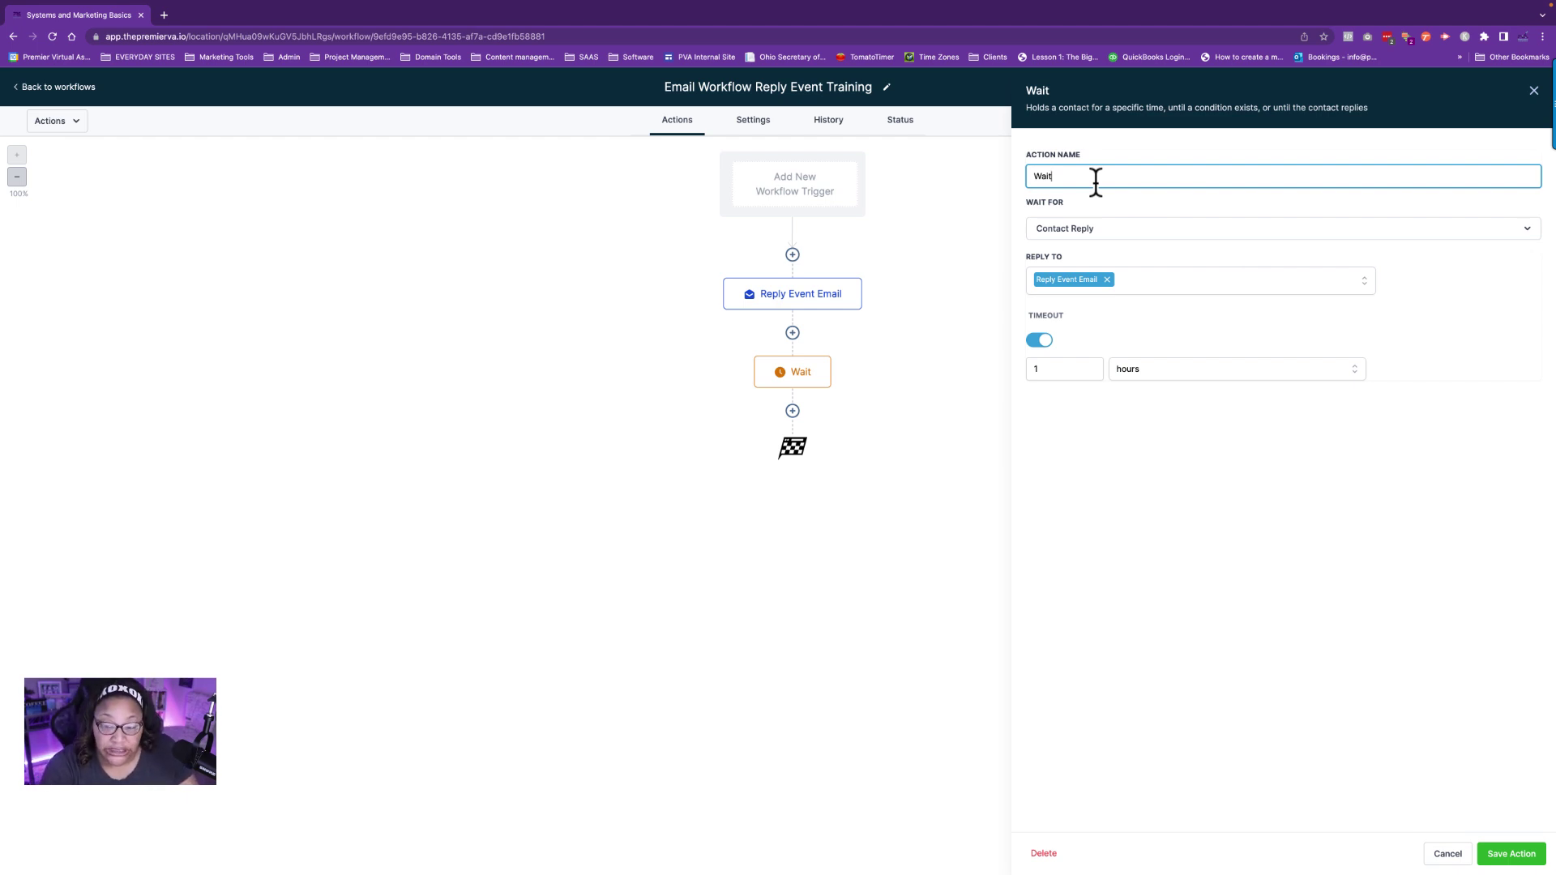
Extend the Wait step's name with 'for reply Timeout: 1 Hour' and save the workflow.
{"action": "type", "text": "for rep"}
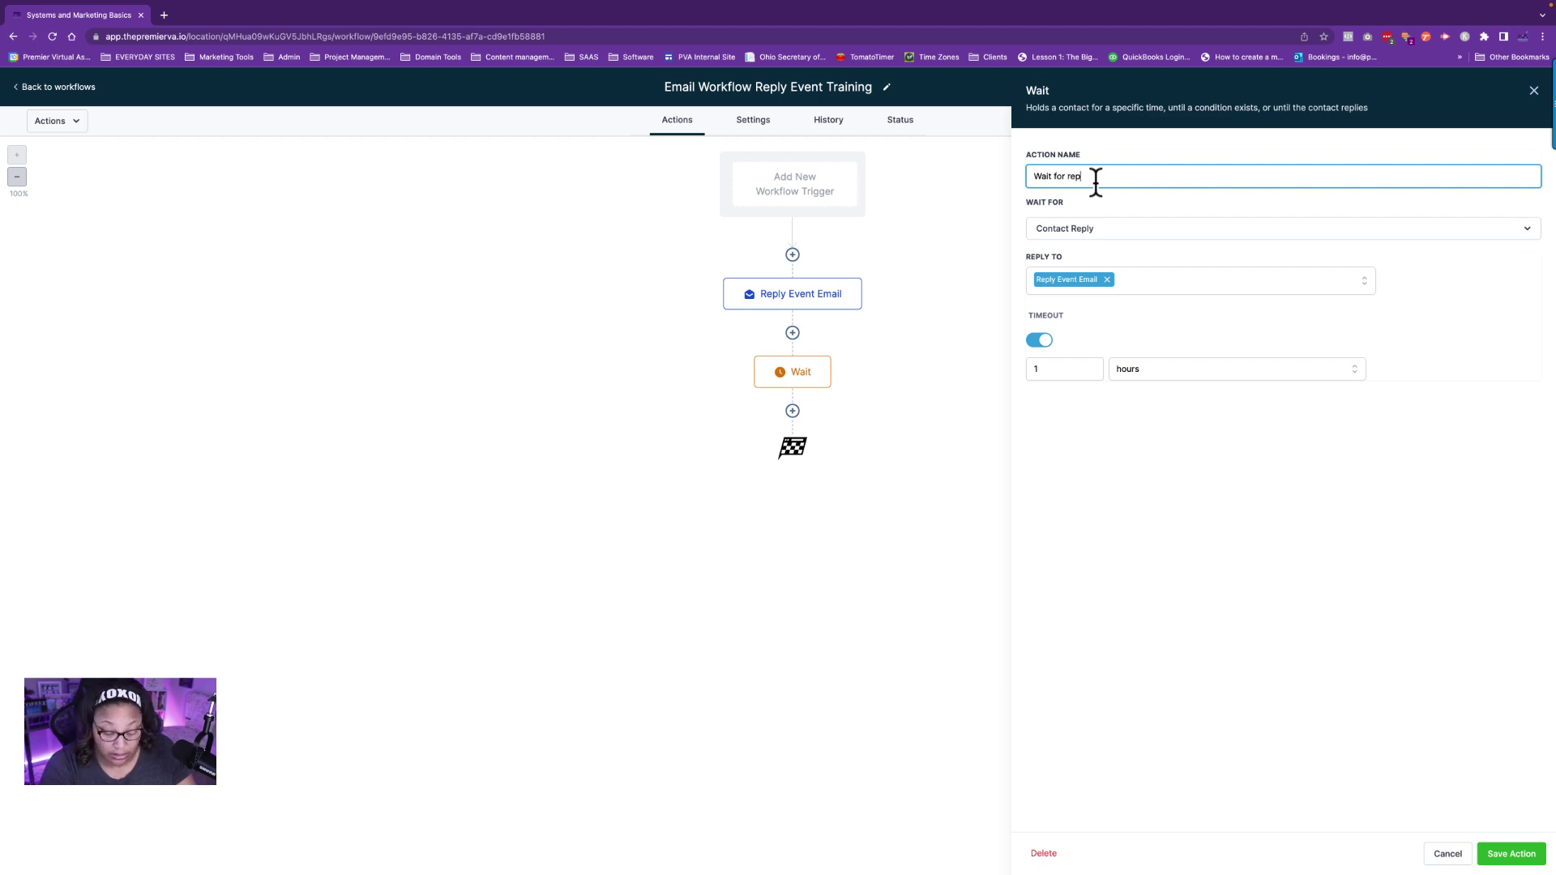
{"action": "type", "text": "ly Timeou"}
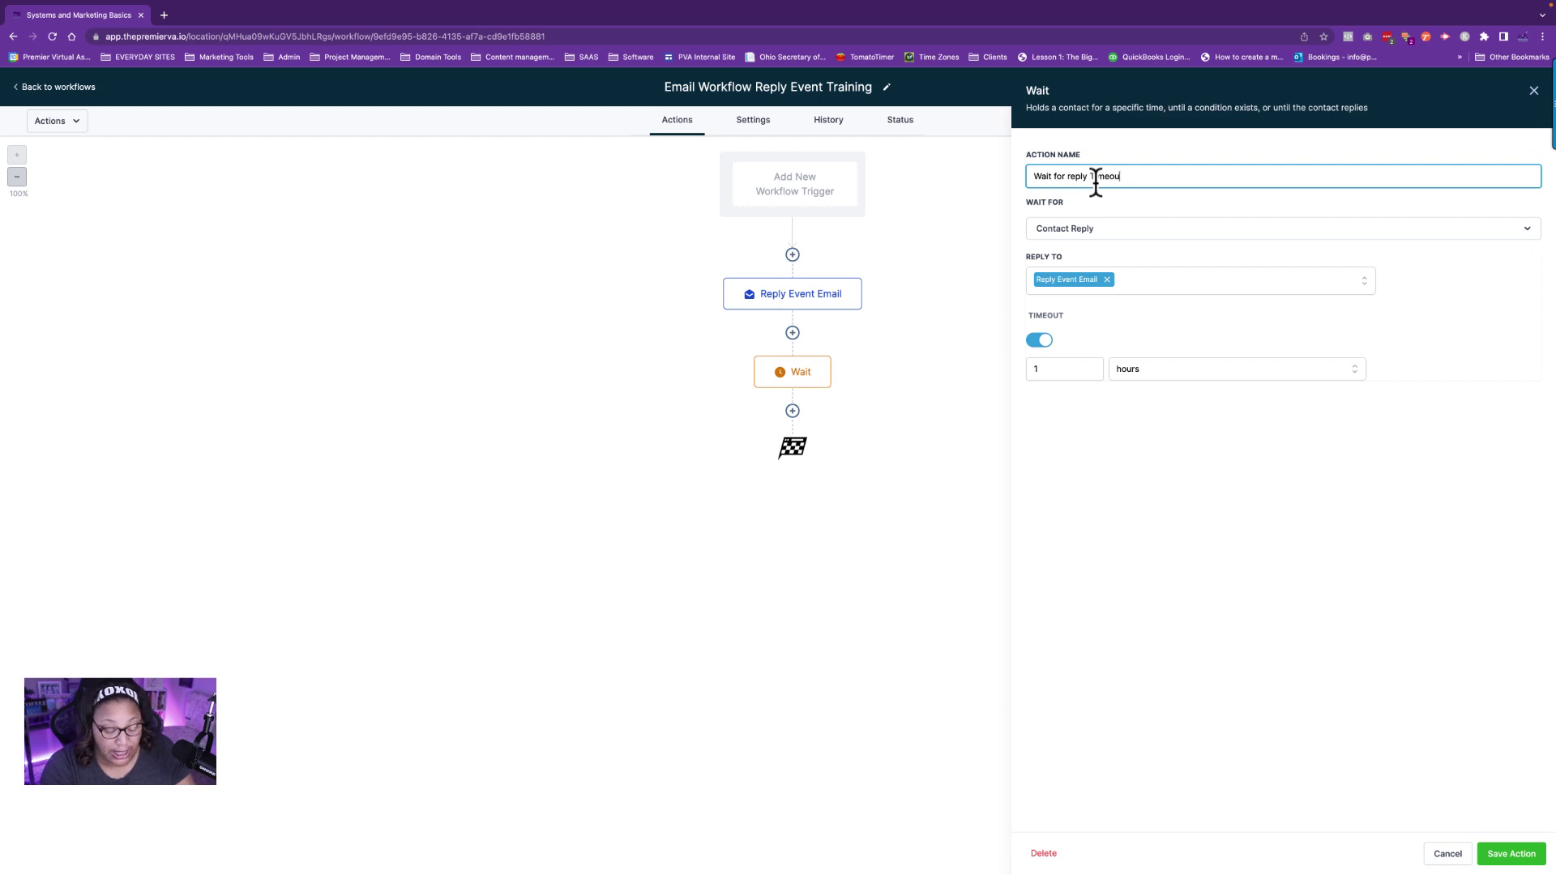
{"action": "type", "text": "t: "}
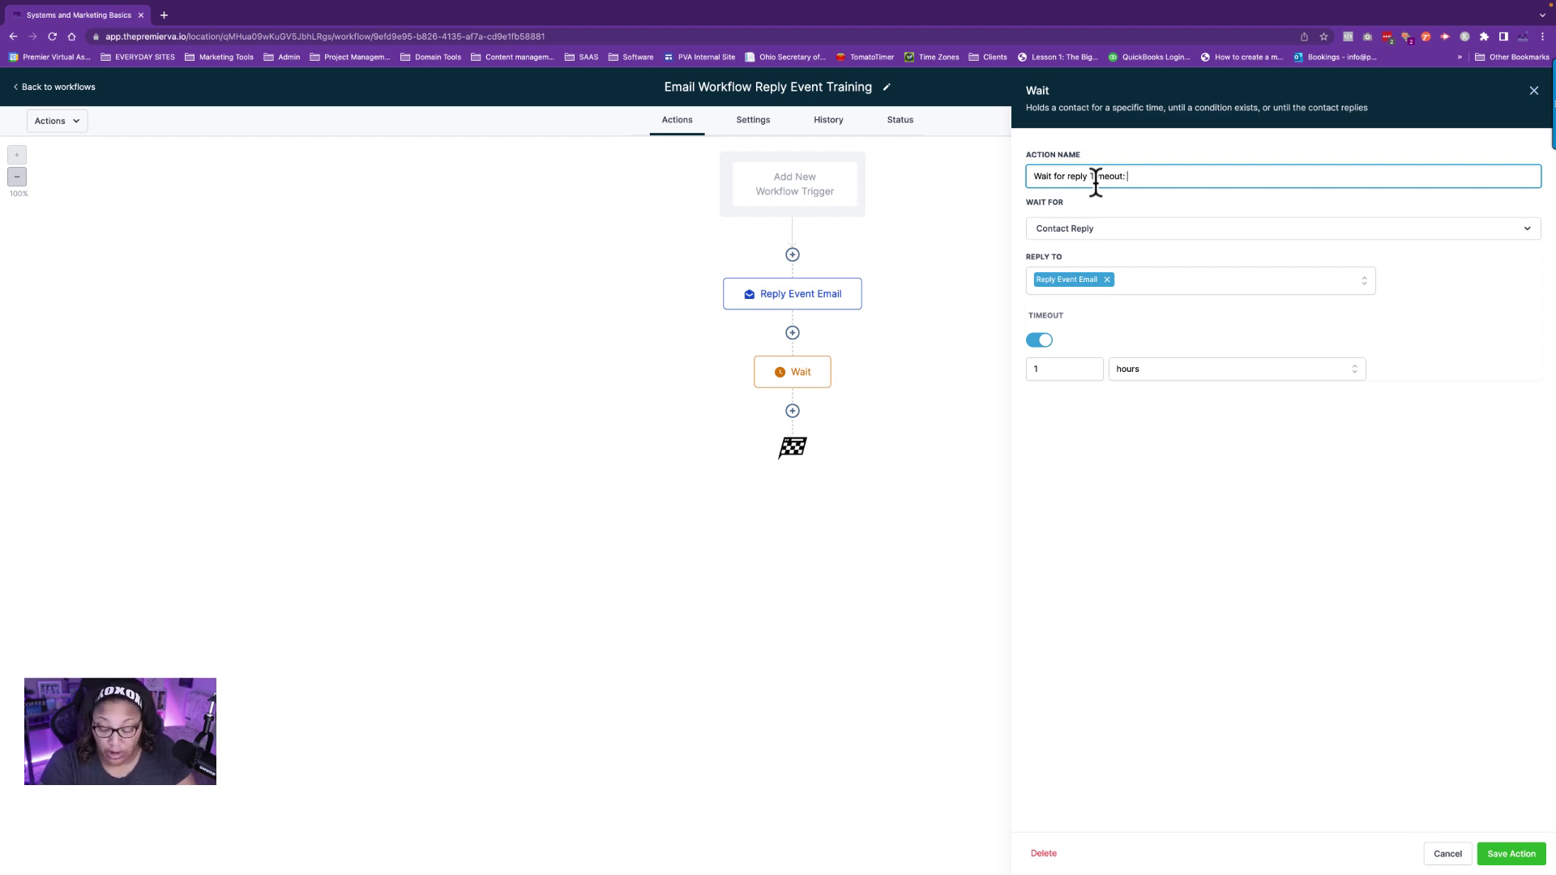
{"action": "type", "text": "1 Hour"}
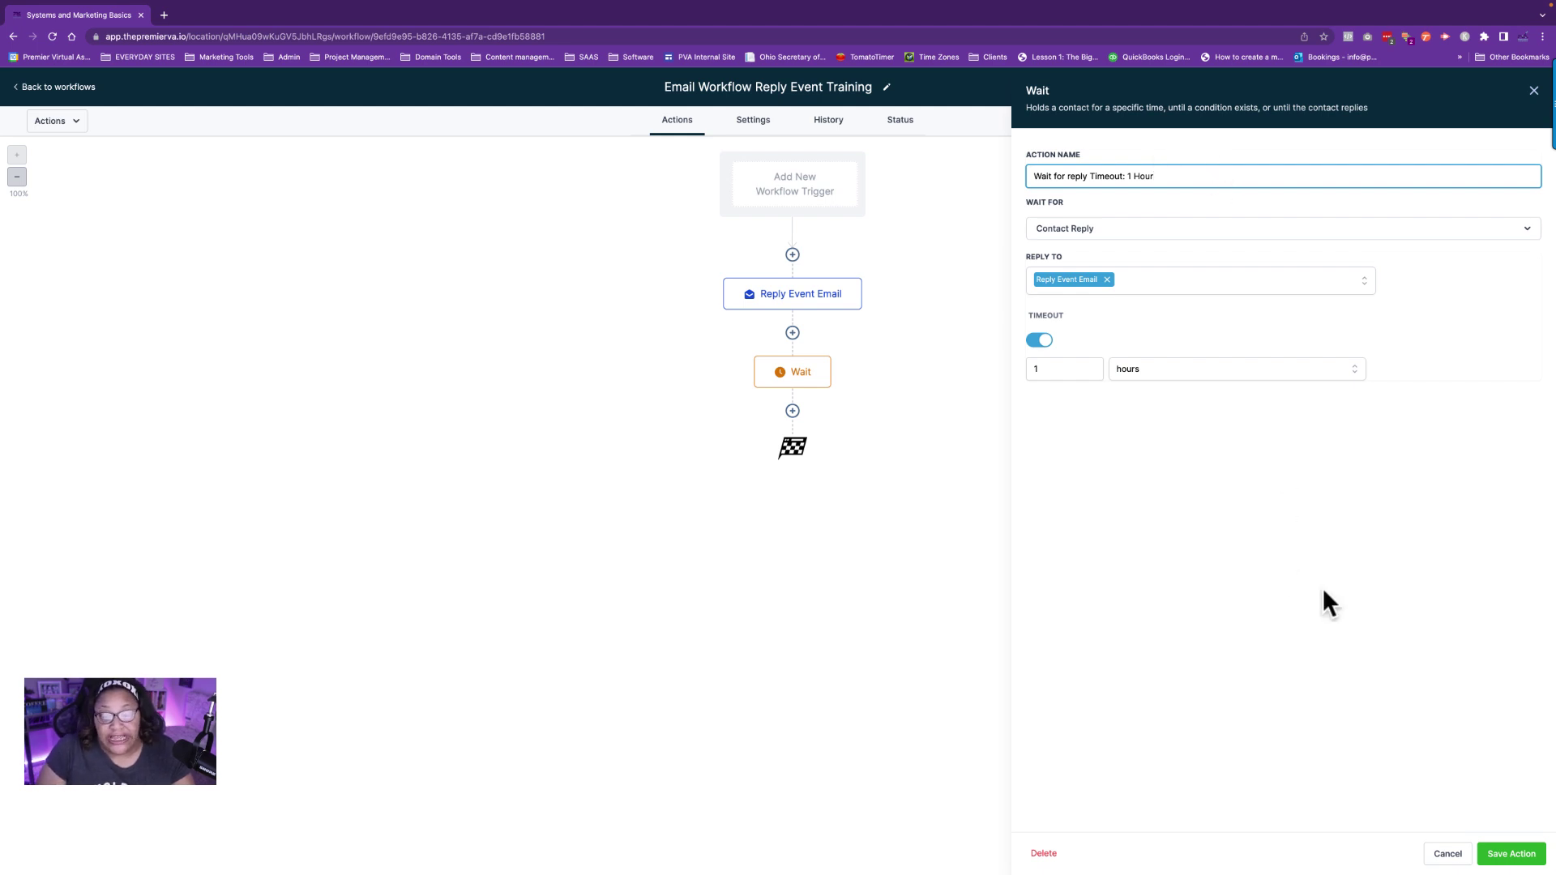
{"action": "left_click", "coordinate": [1509, 853]}
{"action": "left_click", "coordinate": [1525, 89]}
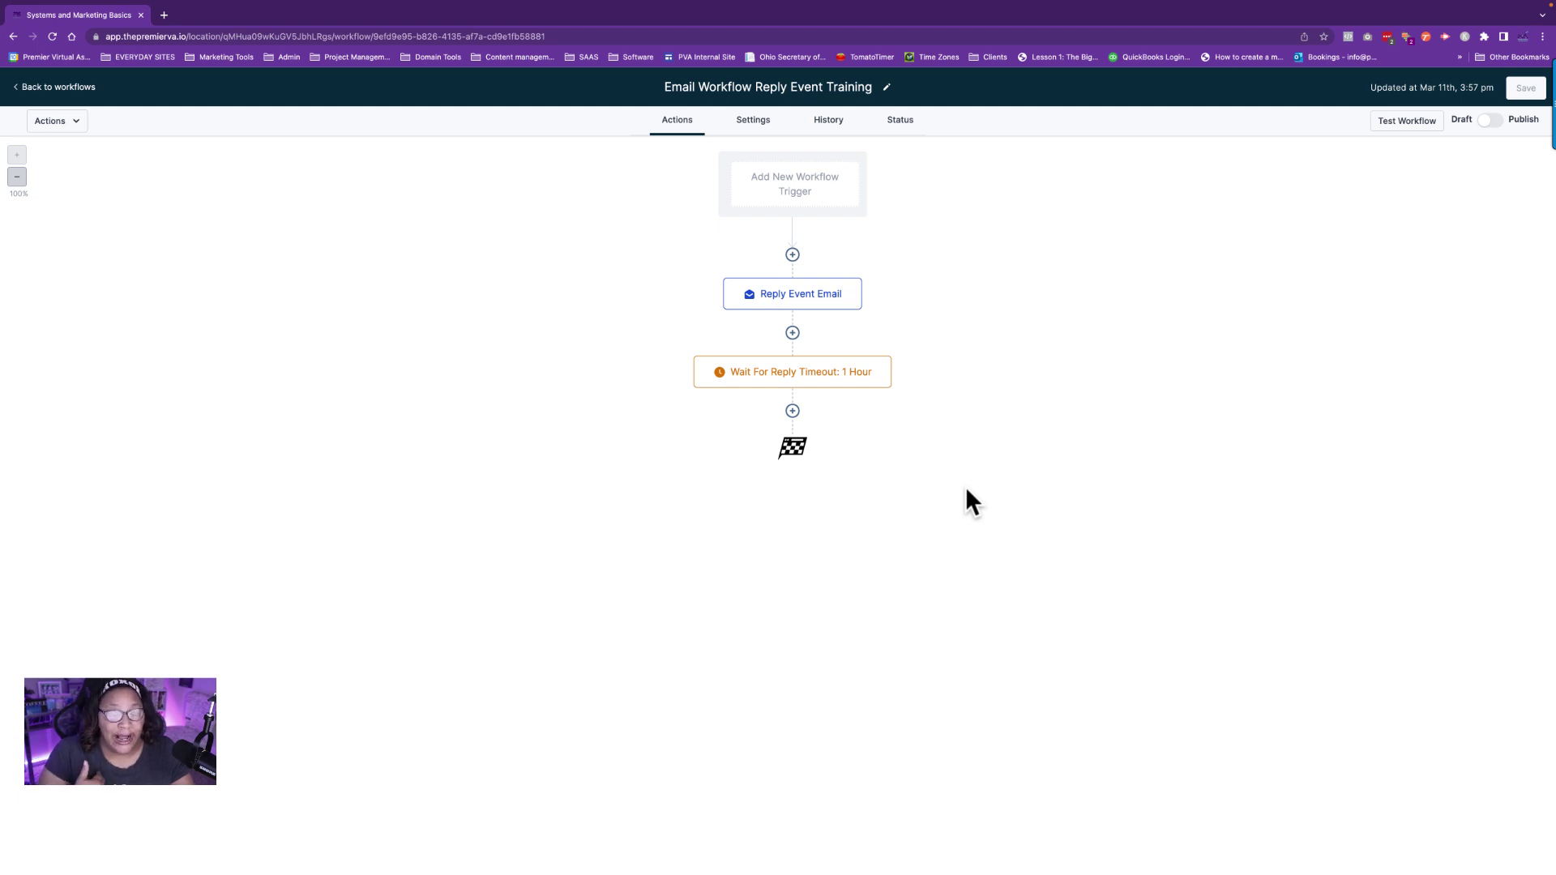
Add an If / Else condition after the wait, named 'Did the Customer Reply to the email?'.
{"action": "left_click", "coordinate": [793, 411]}
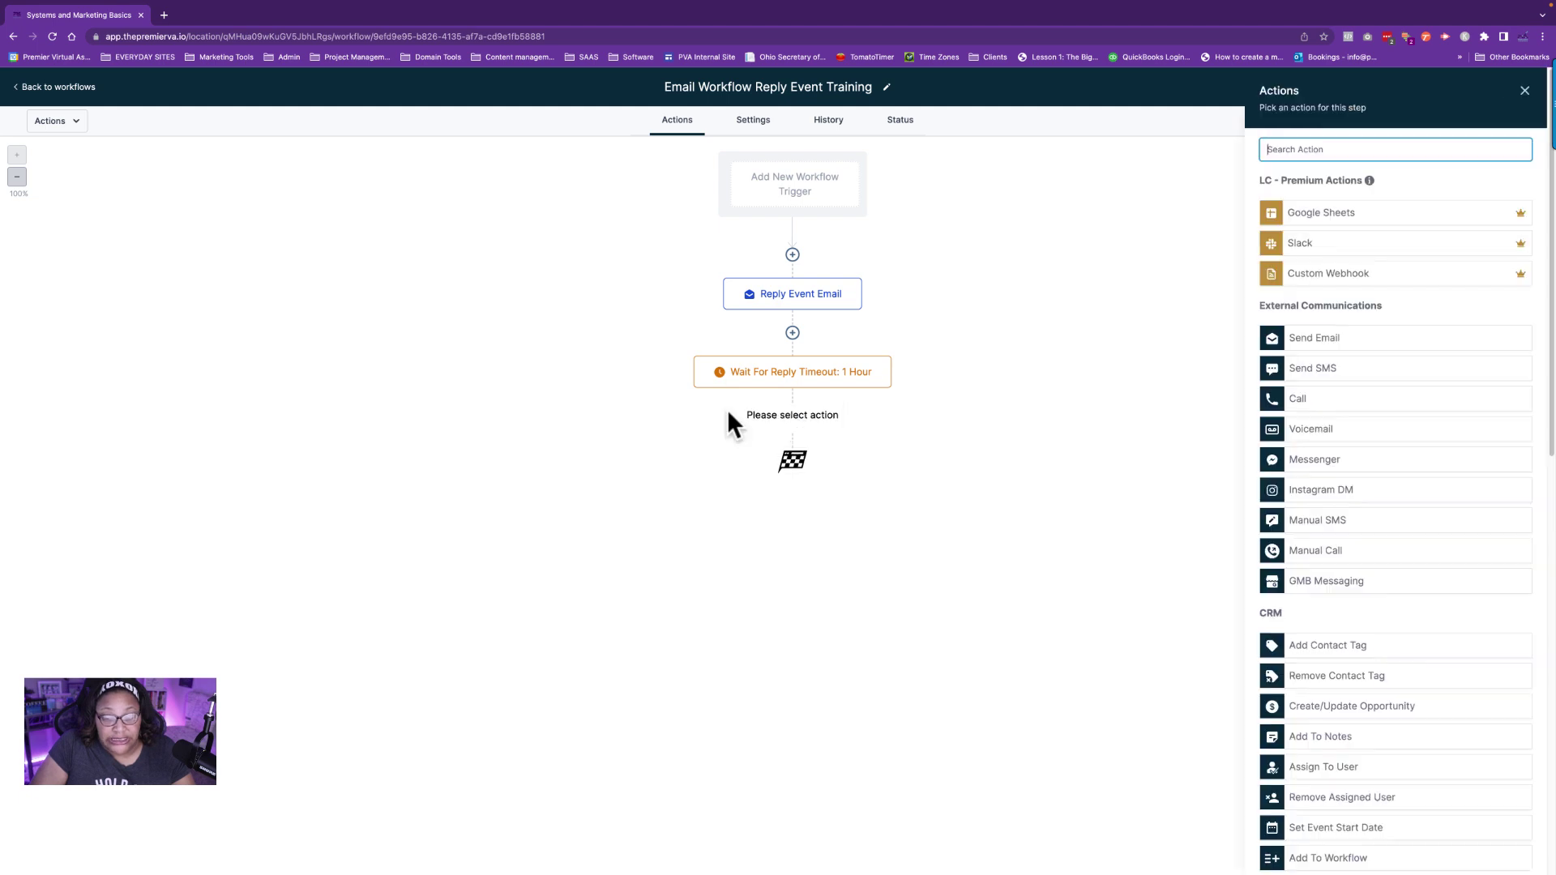
{"action": "scroll", "coordinate": [1459, 528], "scroll_direction": "down", "scroll_amount": 10}
{"action": "left_click", "coordinate": [1318, 704]}
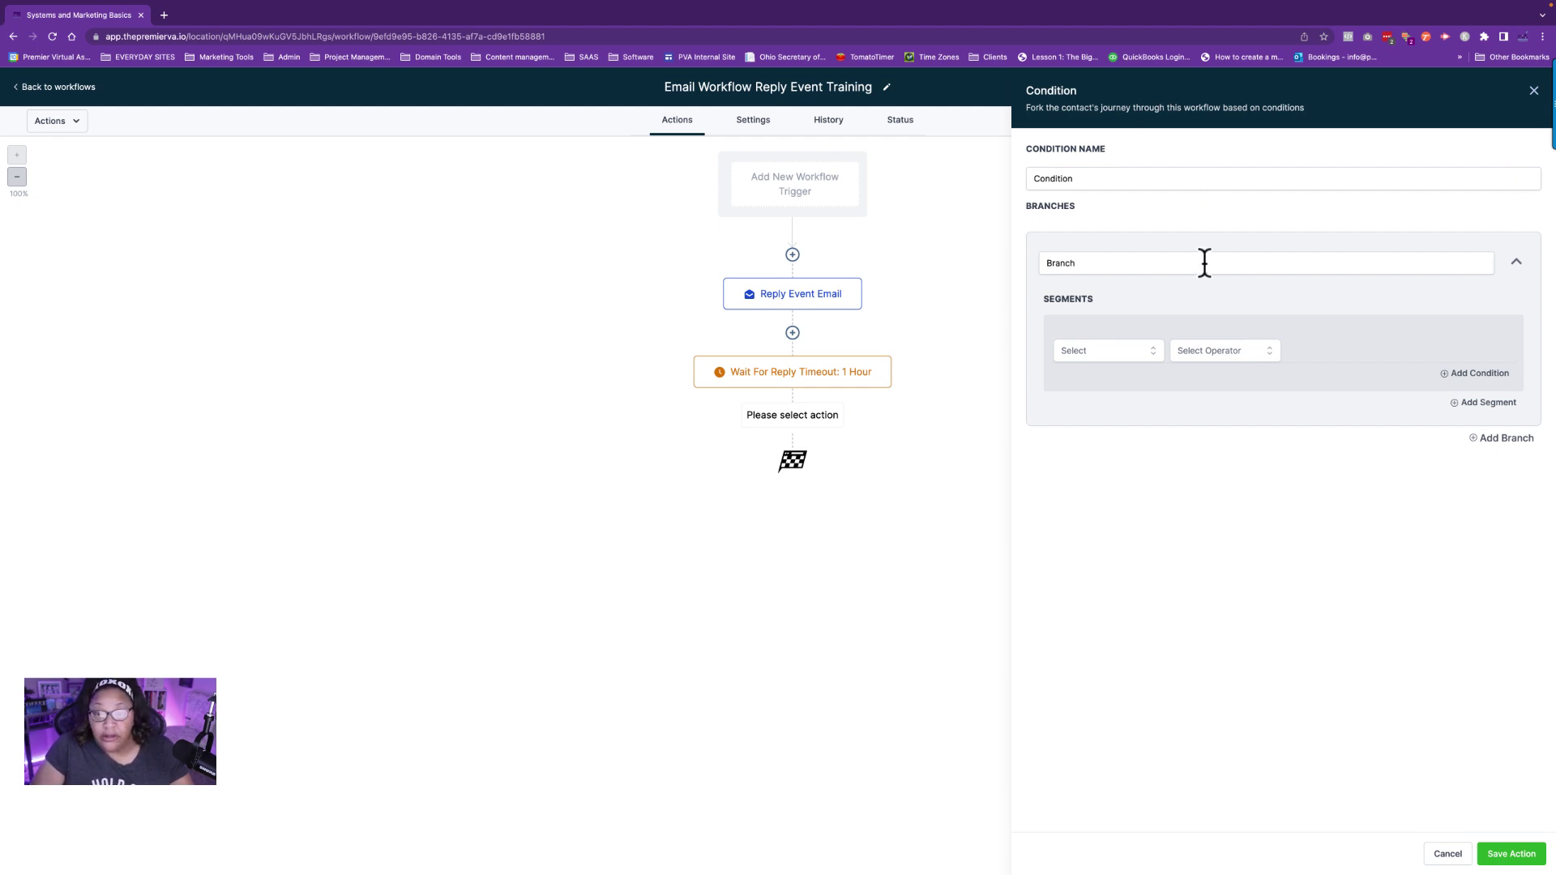
{"action": "left_click", "coordinate": [1088, 179]}
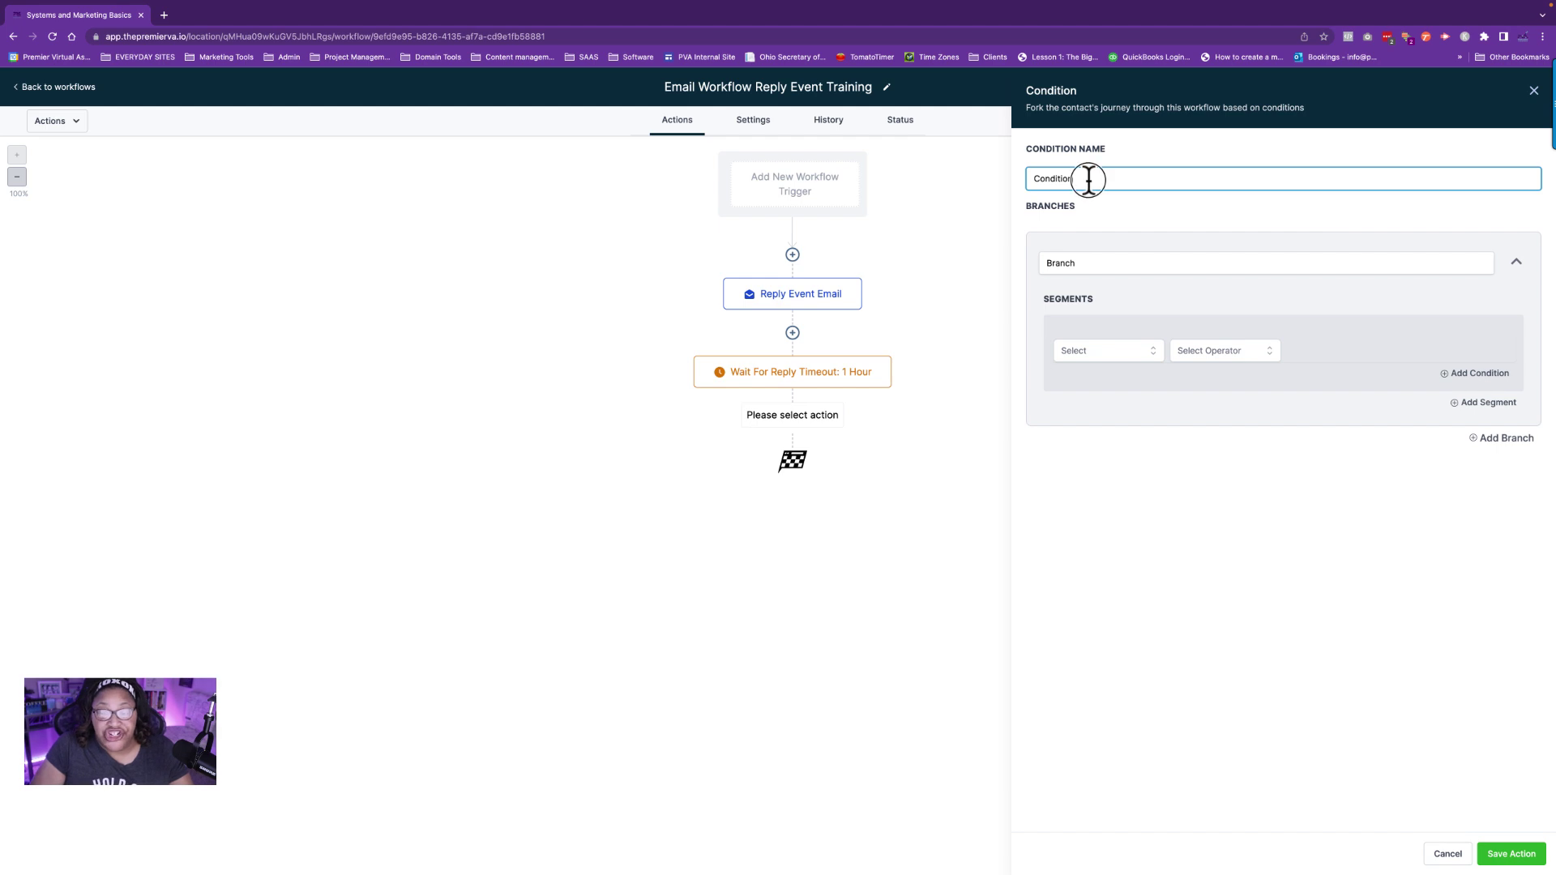
{"action": "double_click", "coordinate": [1034, 179]}
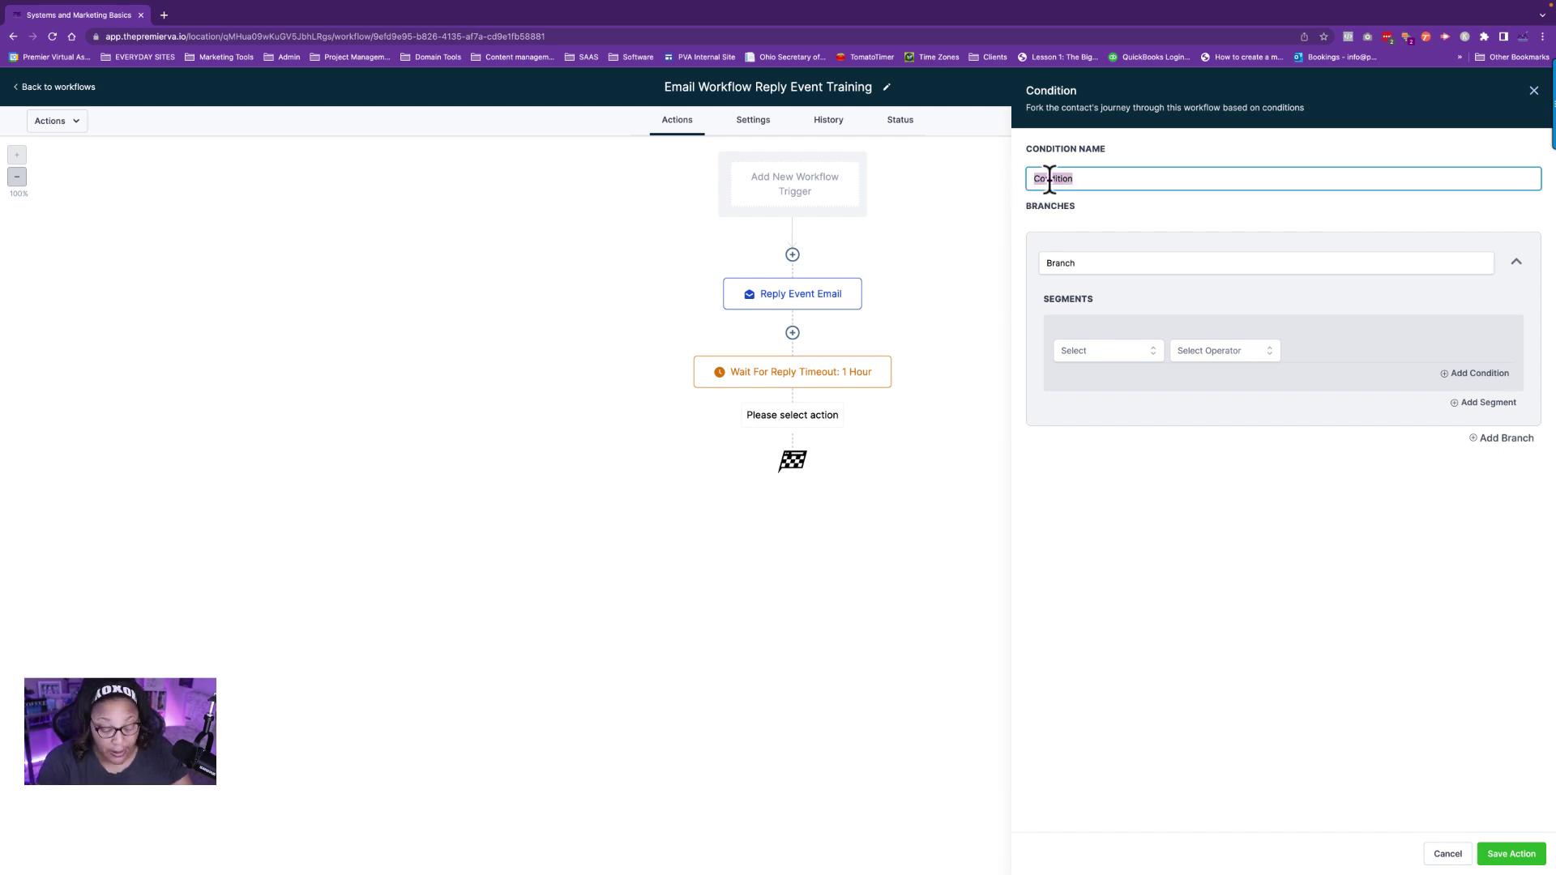
{"action": "type", "text": "Did the Cu"}
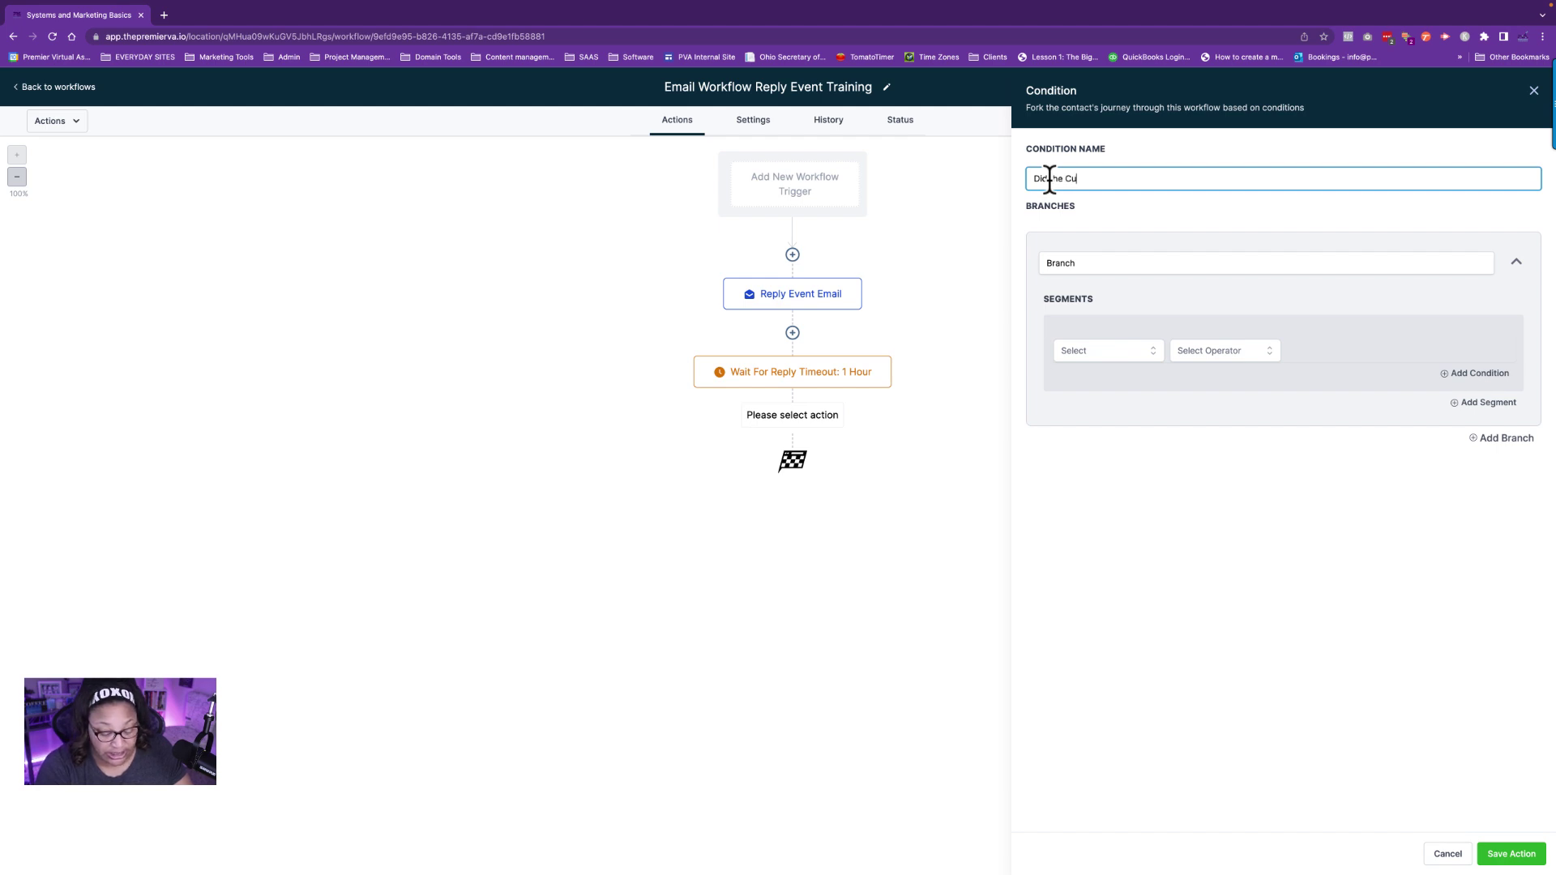
{"action": "type", "text": "stomer"}
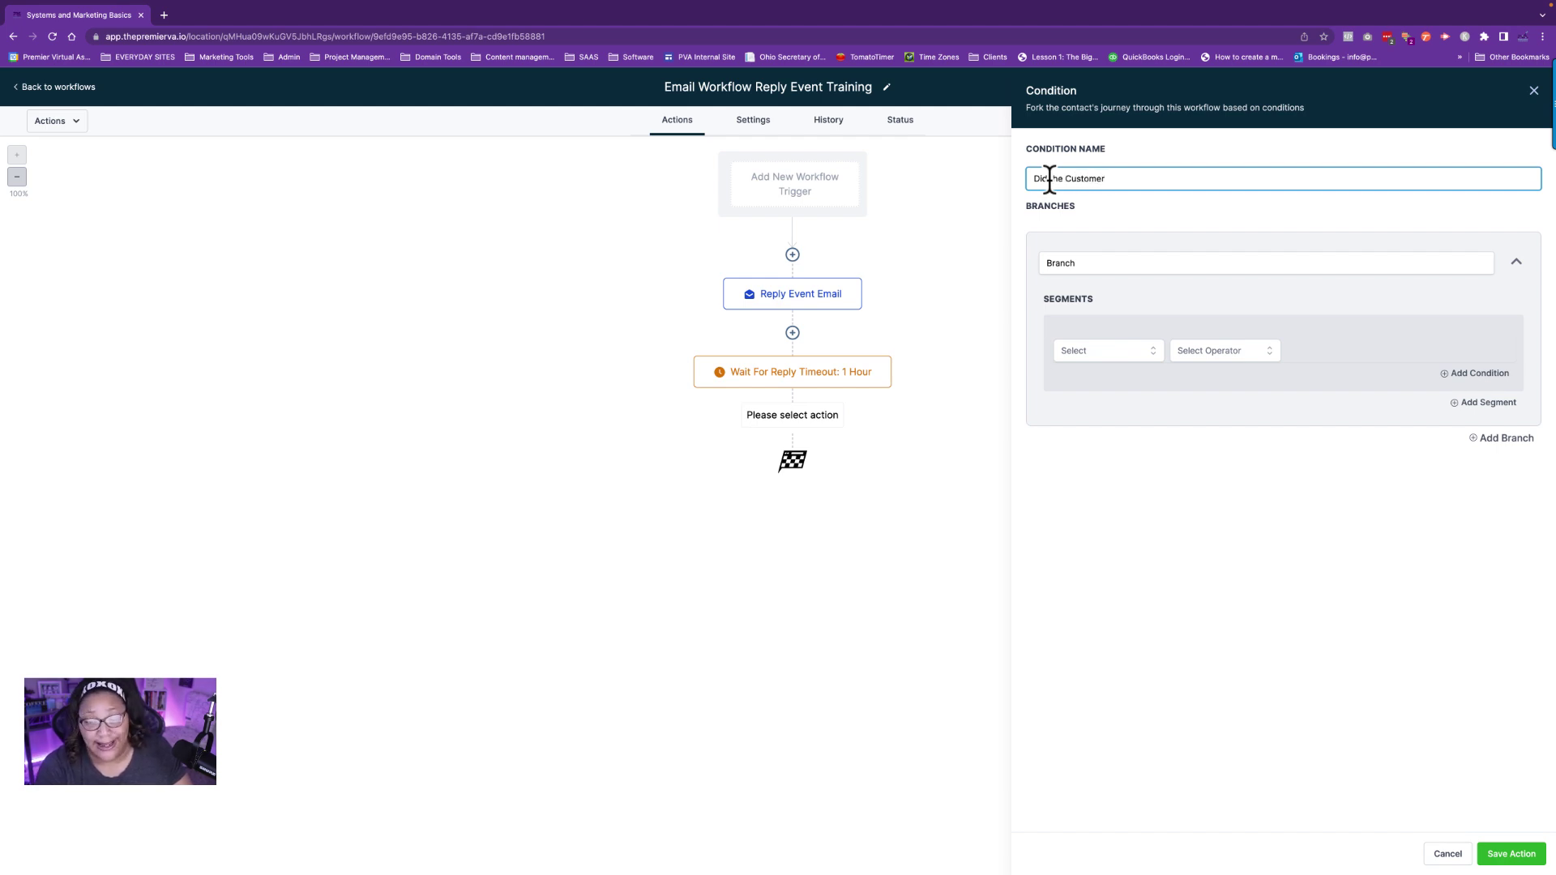
{"action": "type", "text": " Re"}
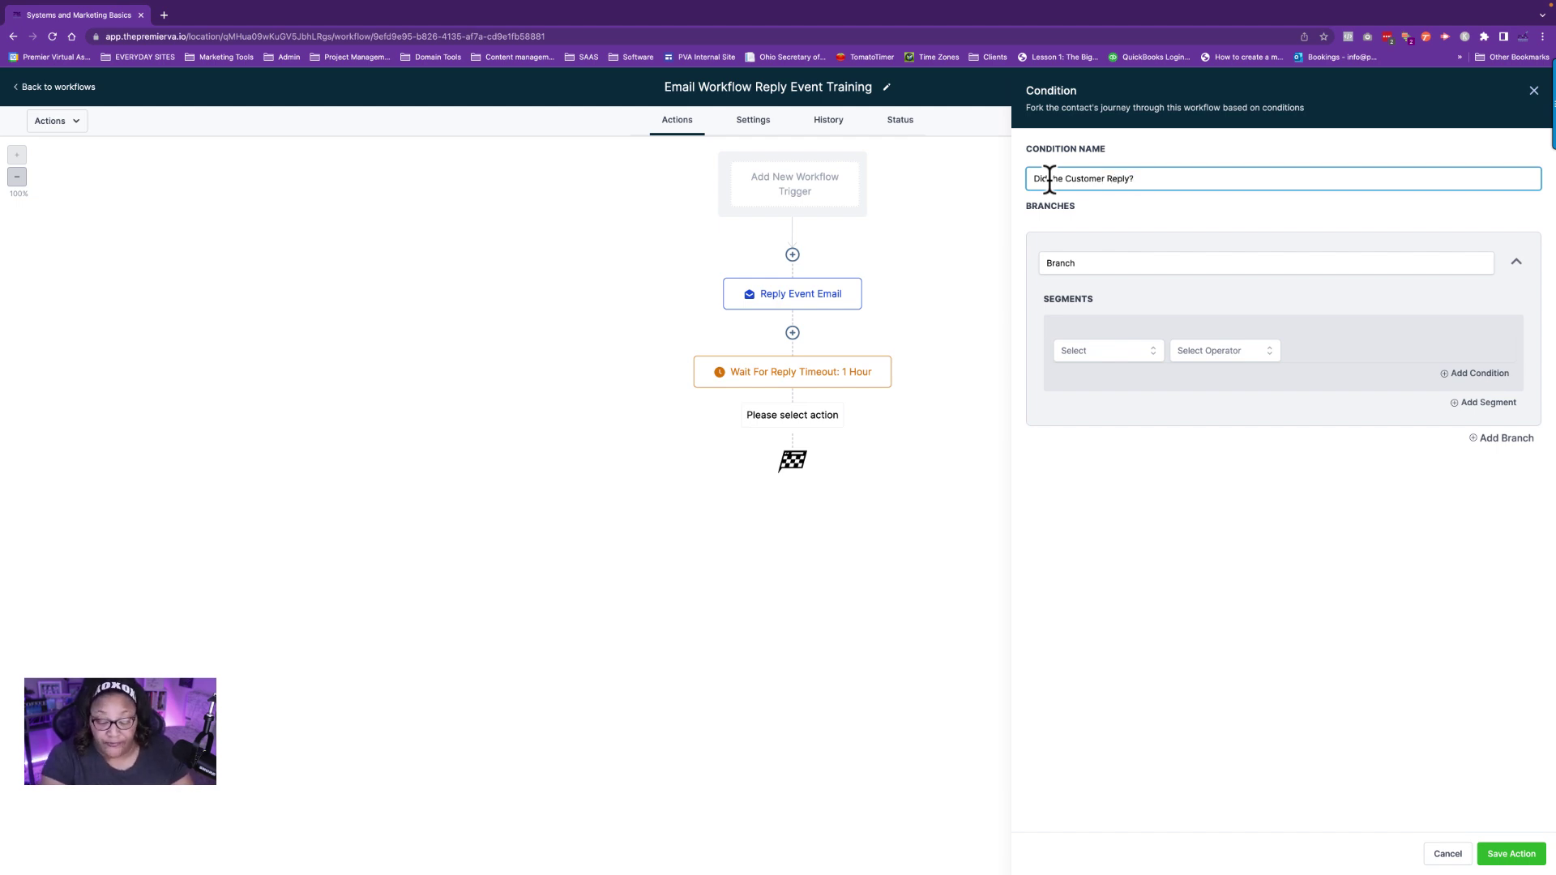
{"action": "type", "text": "ply to the email"}
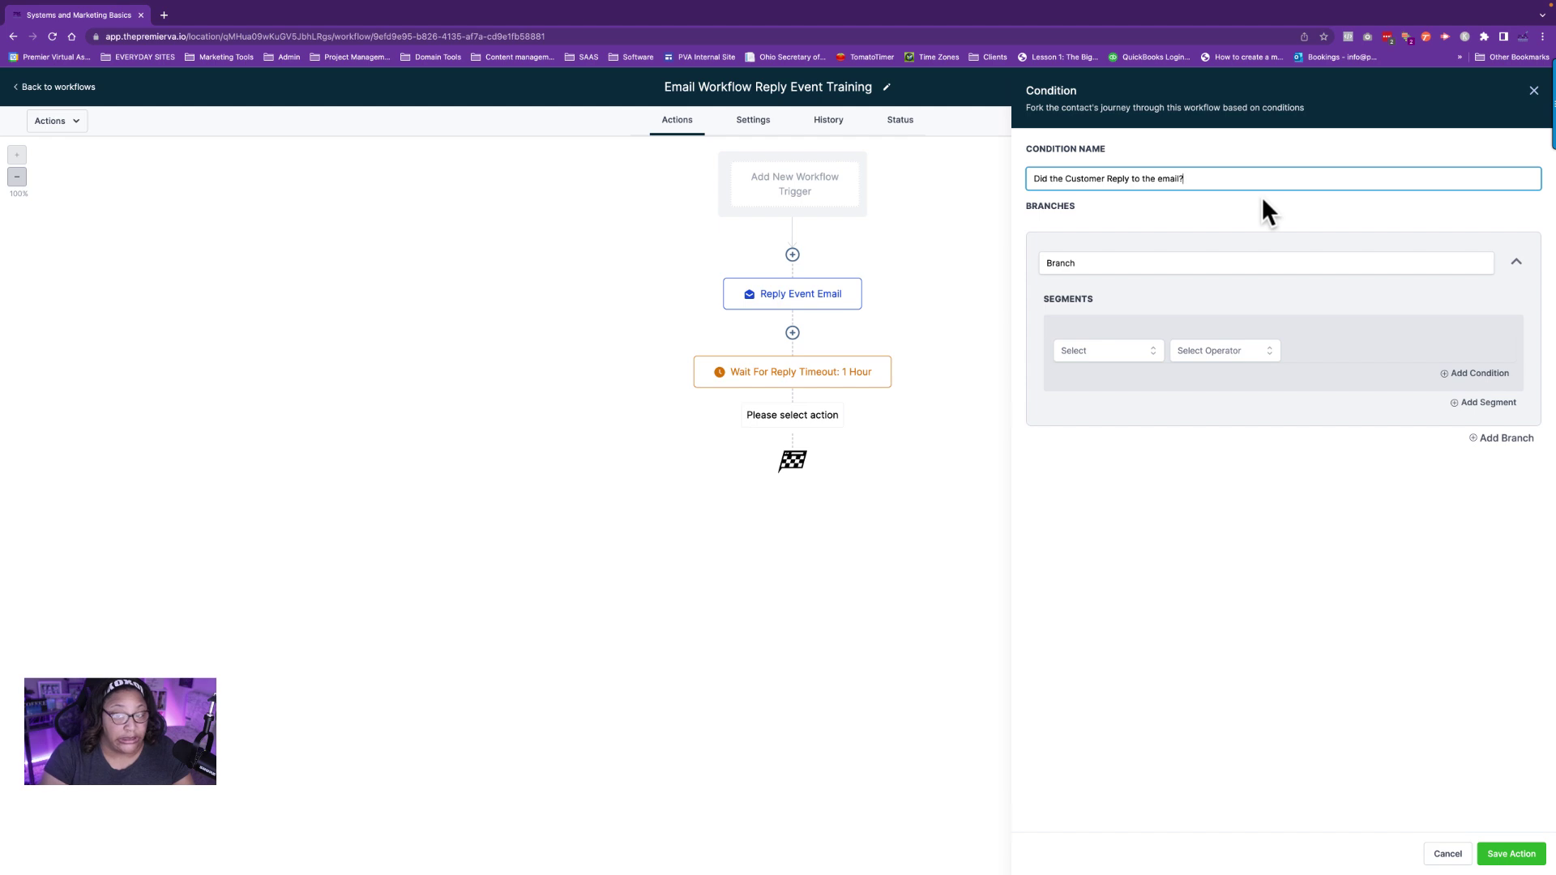
{"action": "left_click_drag", "start_coordinate": [1091, 263], "coordinate": [1038, 261]}
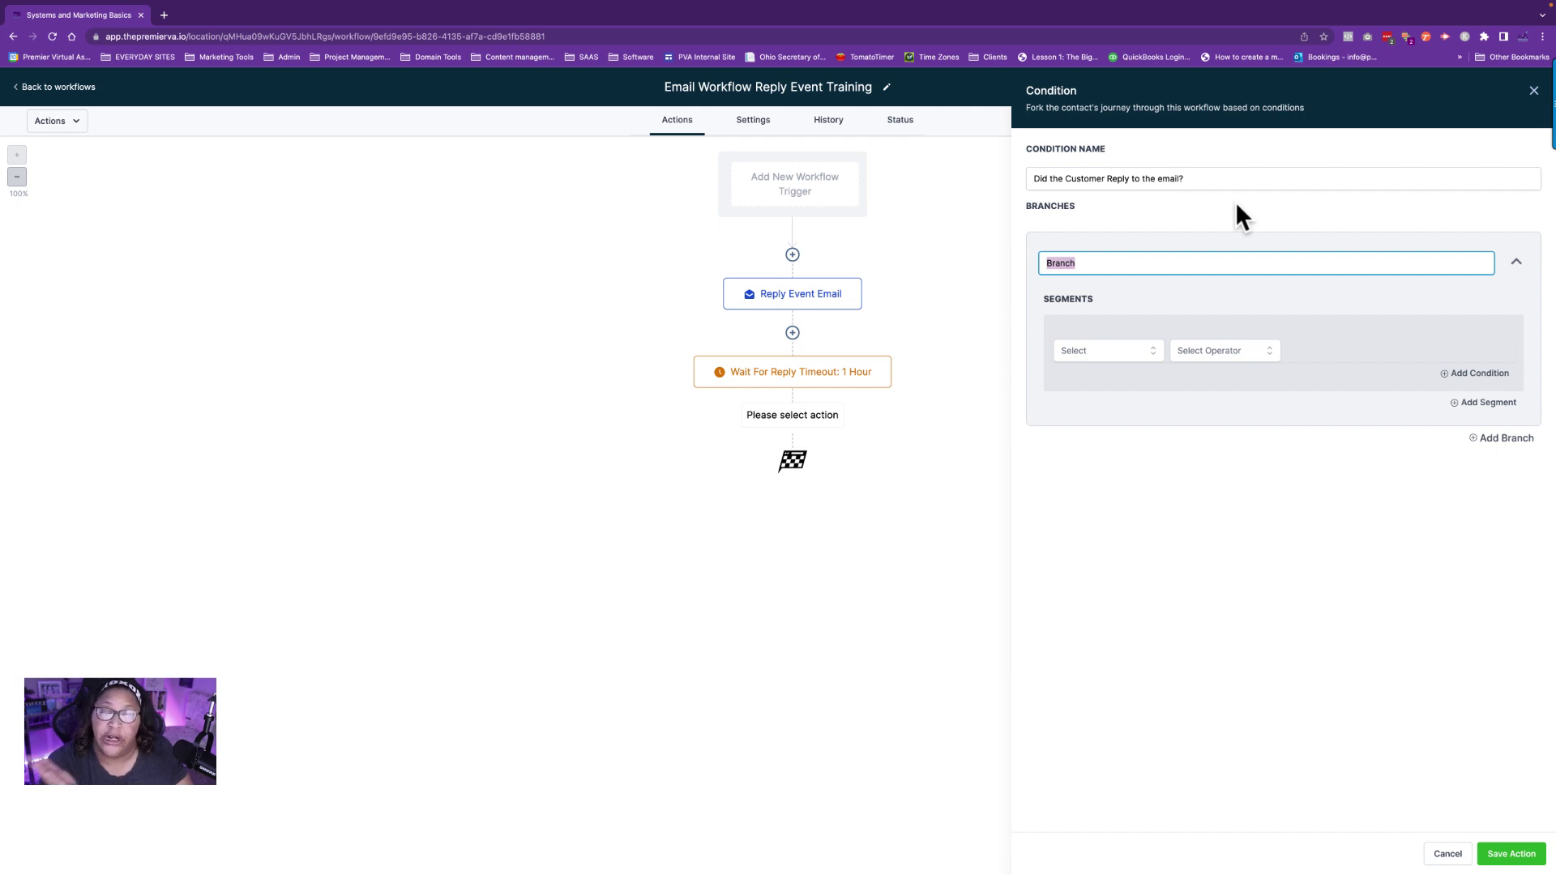
Name the branch 'Yes' with the condition Contact Reply > Replied message is not empty.
{"action": "type", "text": "Yes"}
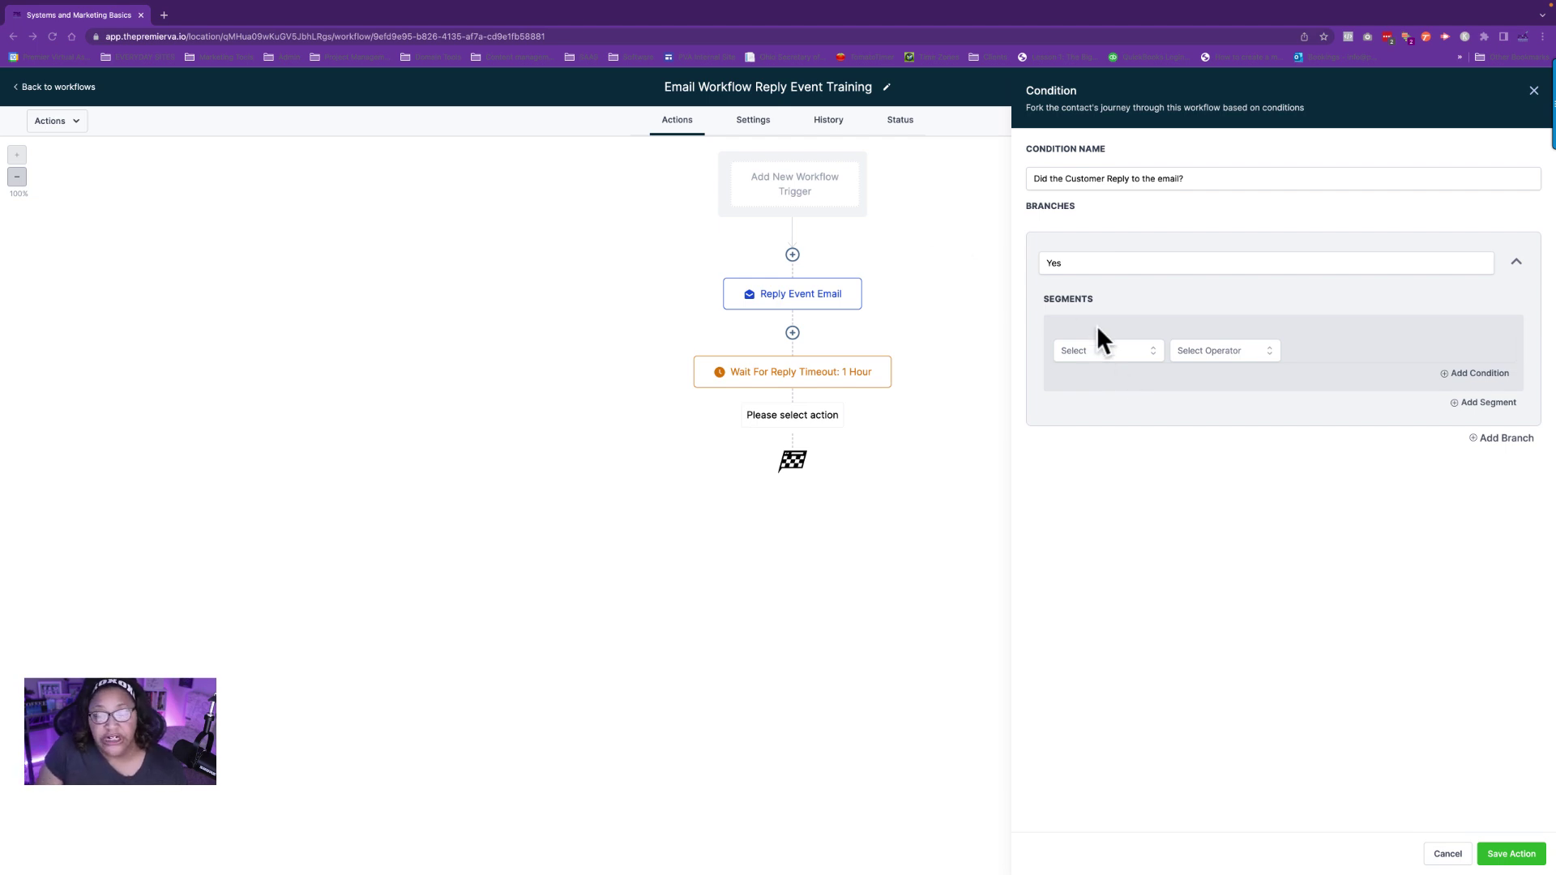
{"action": "left_click", "coordinate": [1103, 350]}
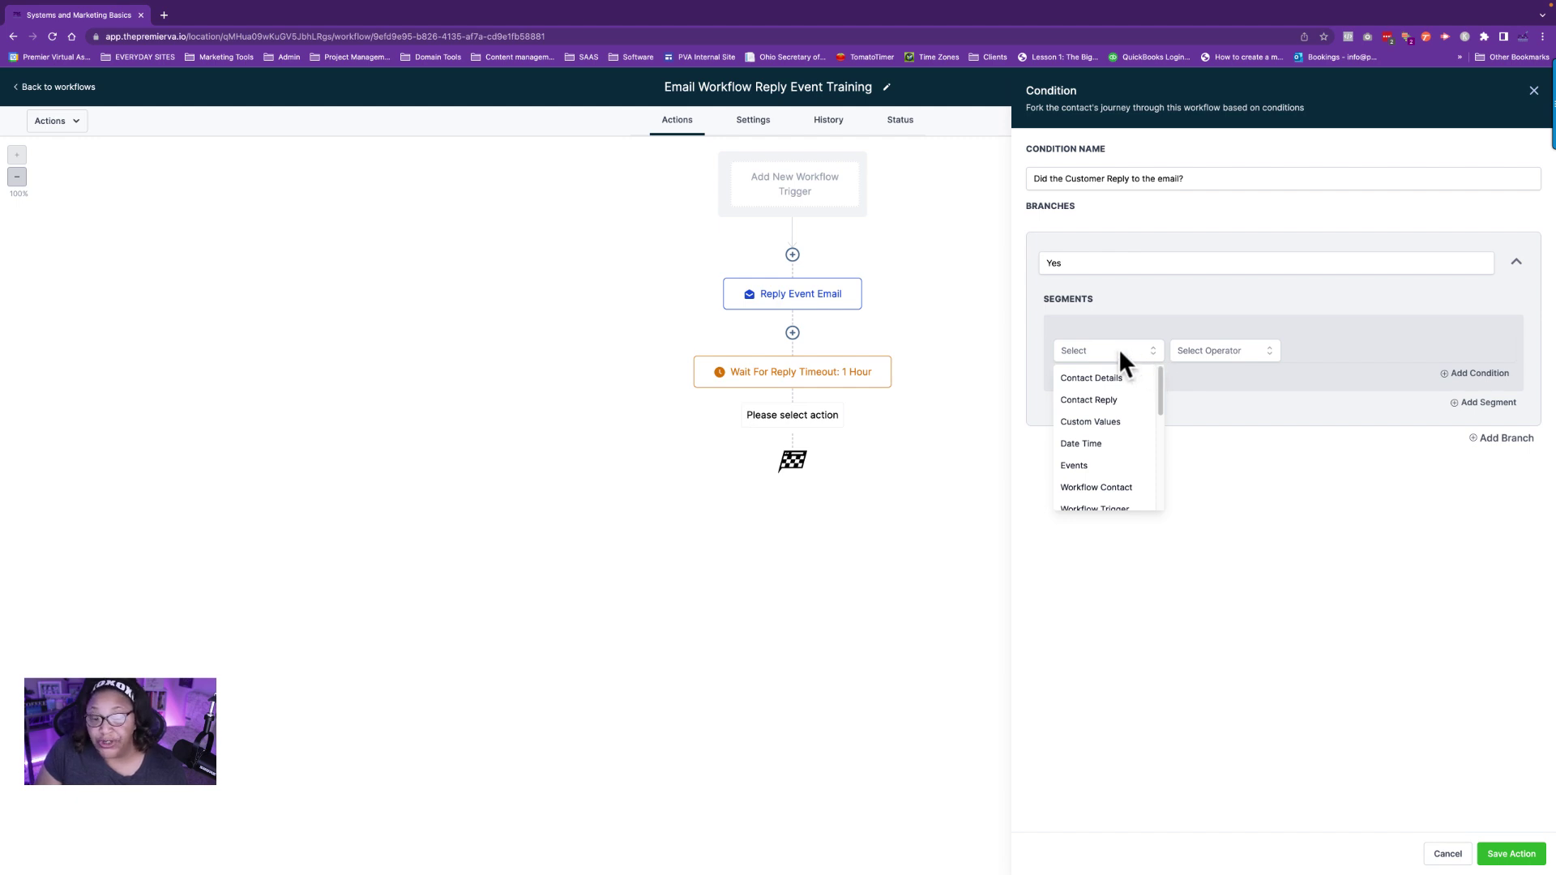
{"action": "scroll", "coordinate": [1138, 378], "scroll_direction": "down", "scroll_amount": 2}
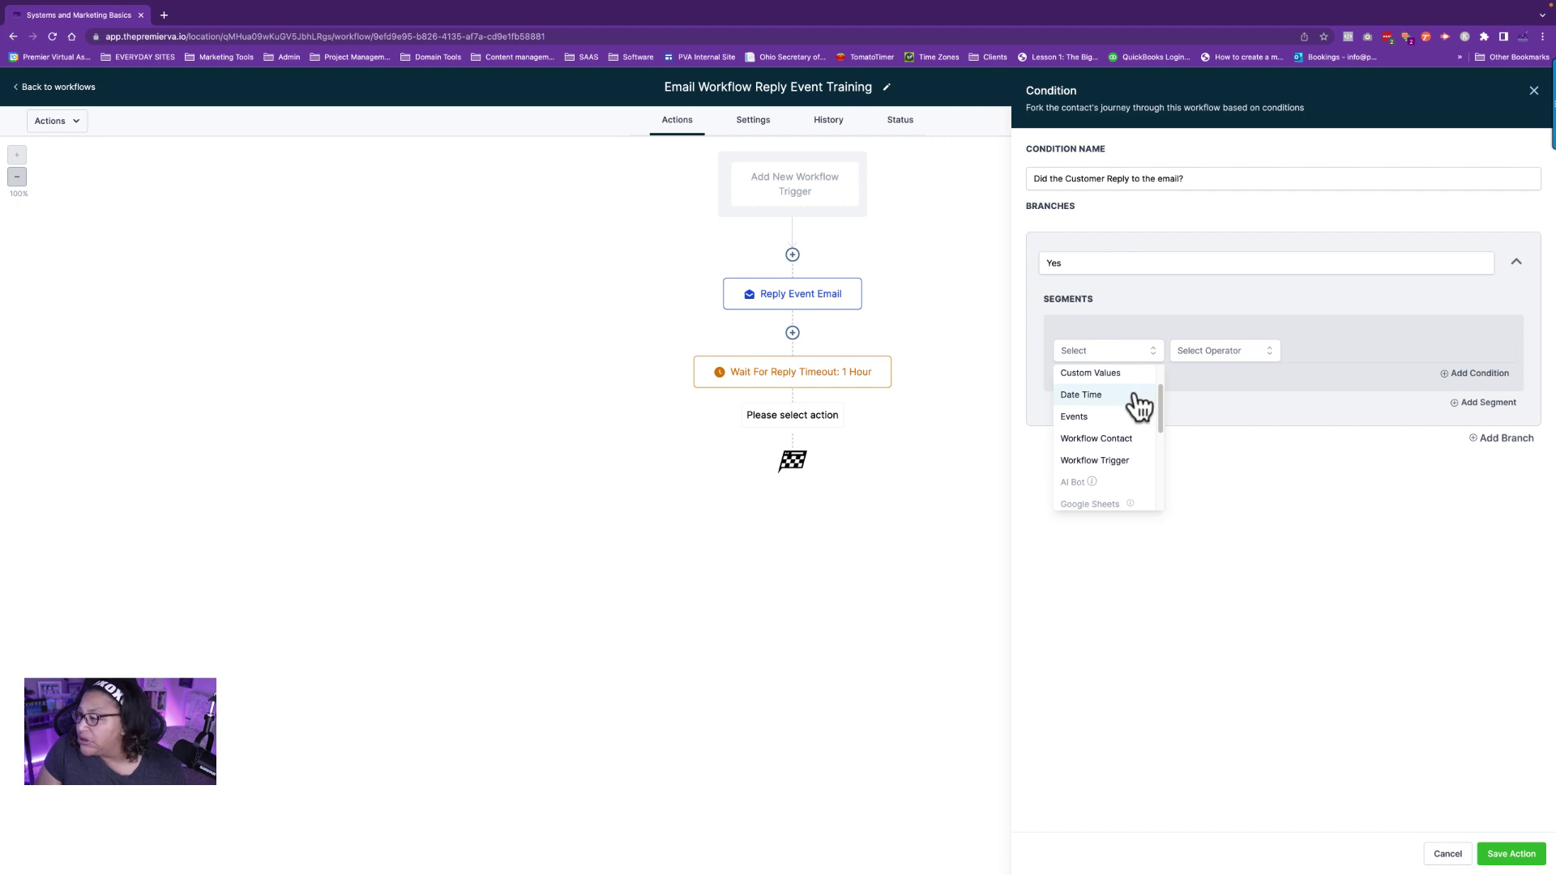
{"action": "scroll", "coordinate": [1123, 414], "scroll_direction": "up", "scroll_amount": 2}
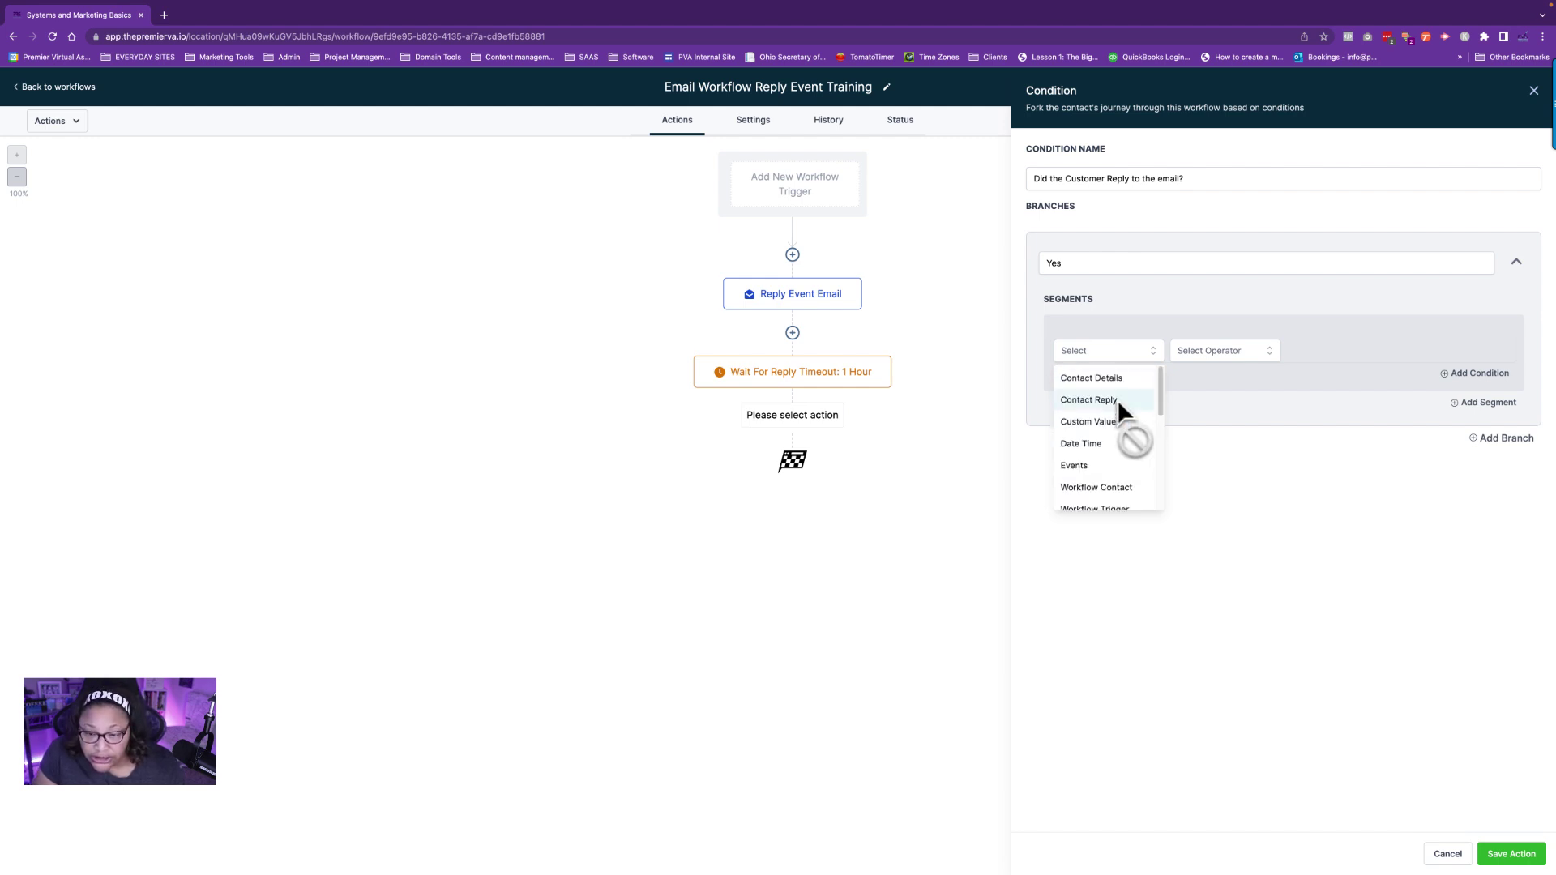
{"action": "left_click", "coordinate": [1120, 399]}
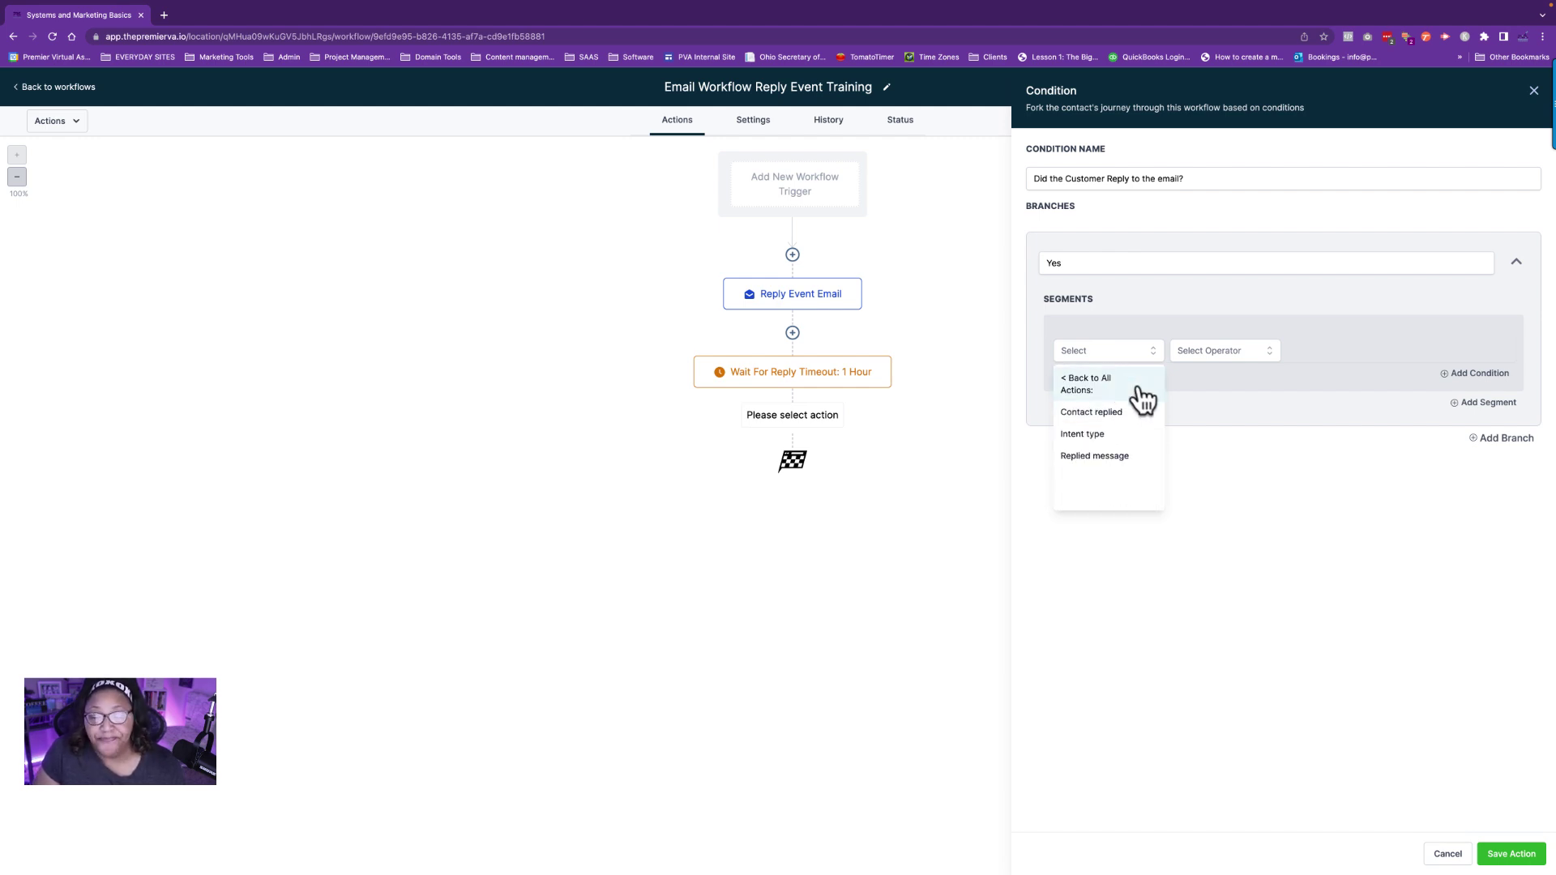
{"action": "left_click", "coordinate": [1092, 457]}
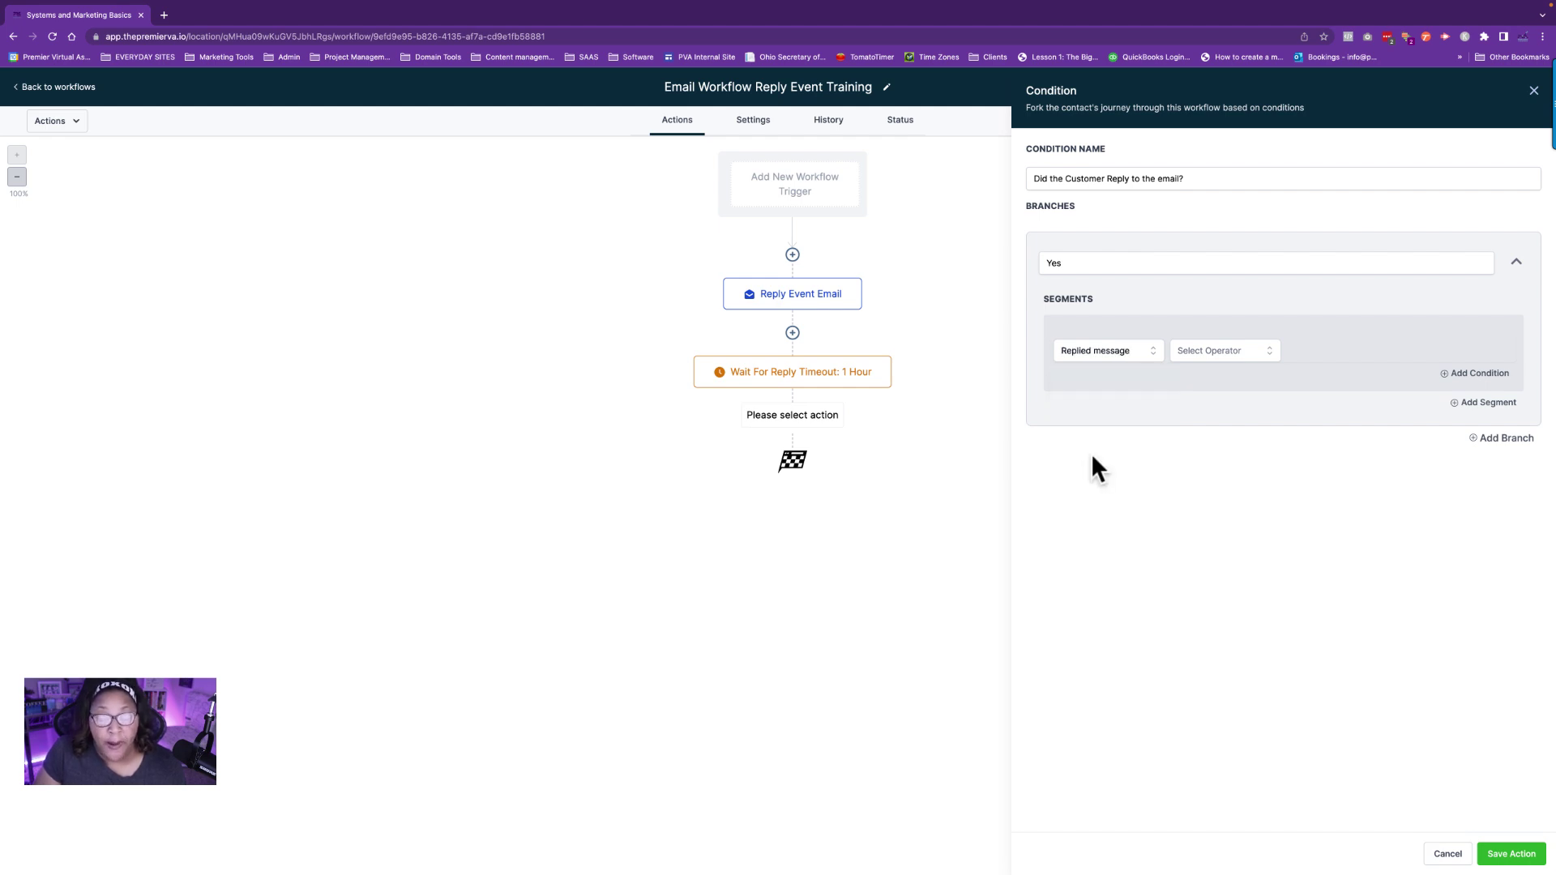
{"action": "left_click", "coordinate": [1204, 361]}
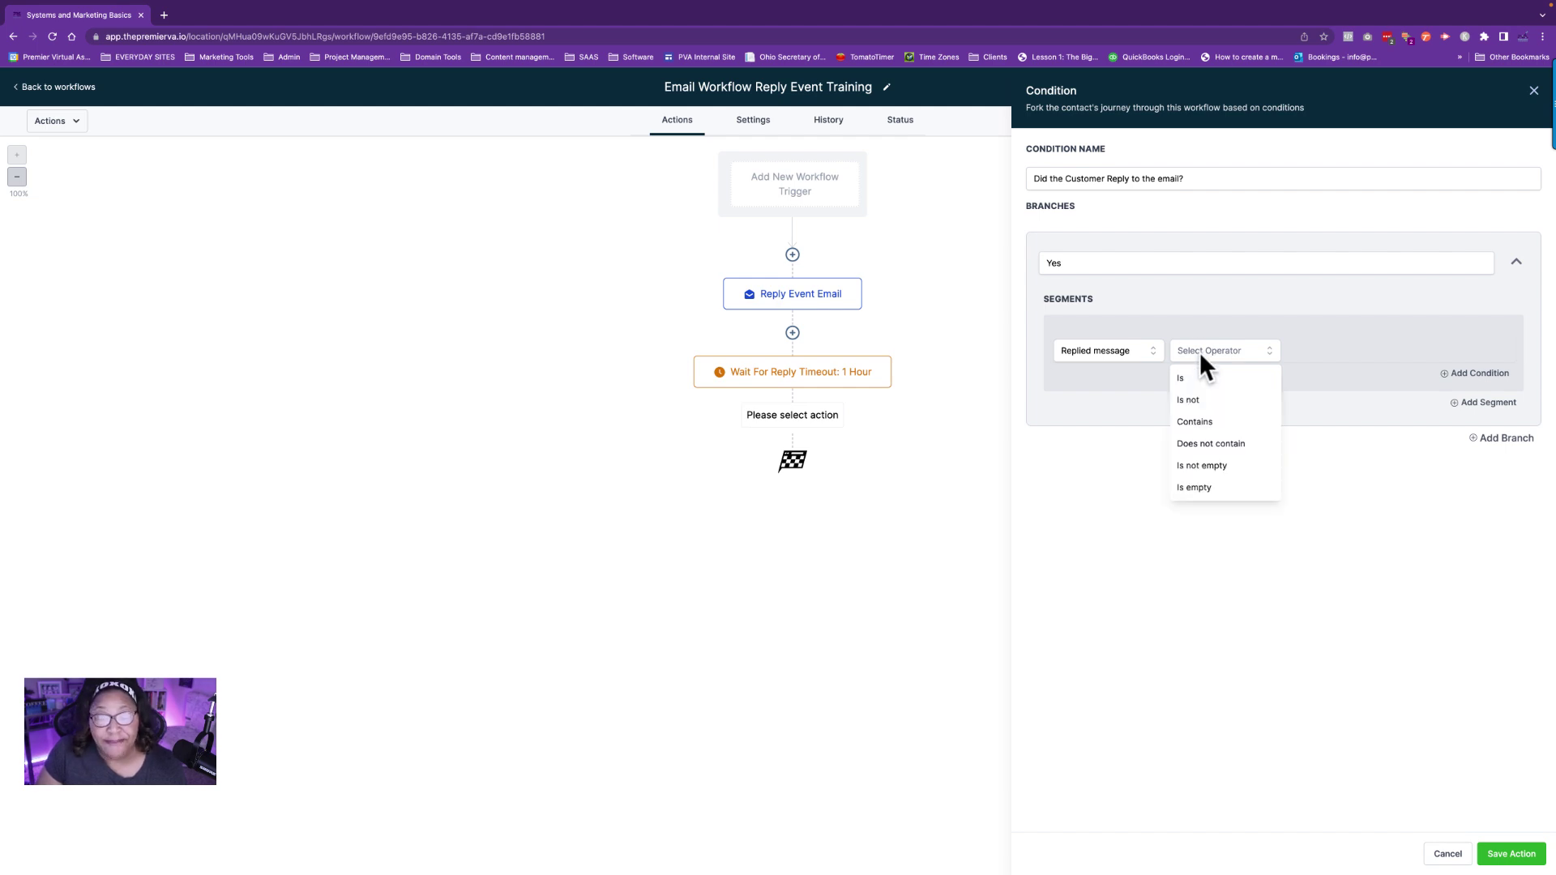
{"action": "left_click", "coordinate": [1220, 468]}
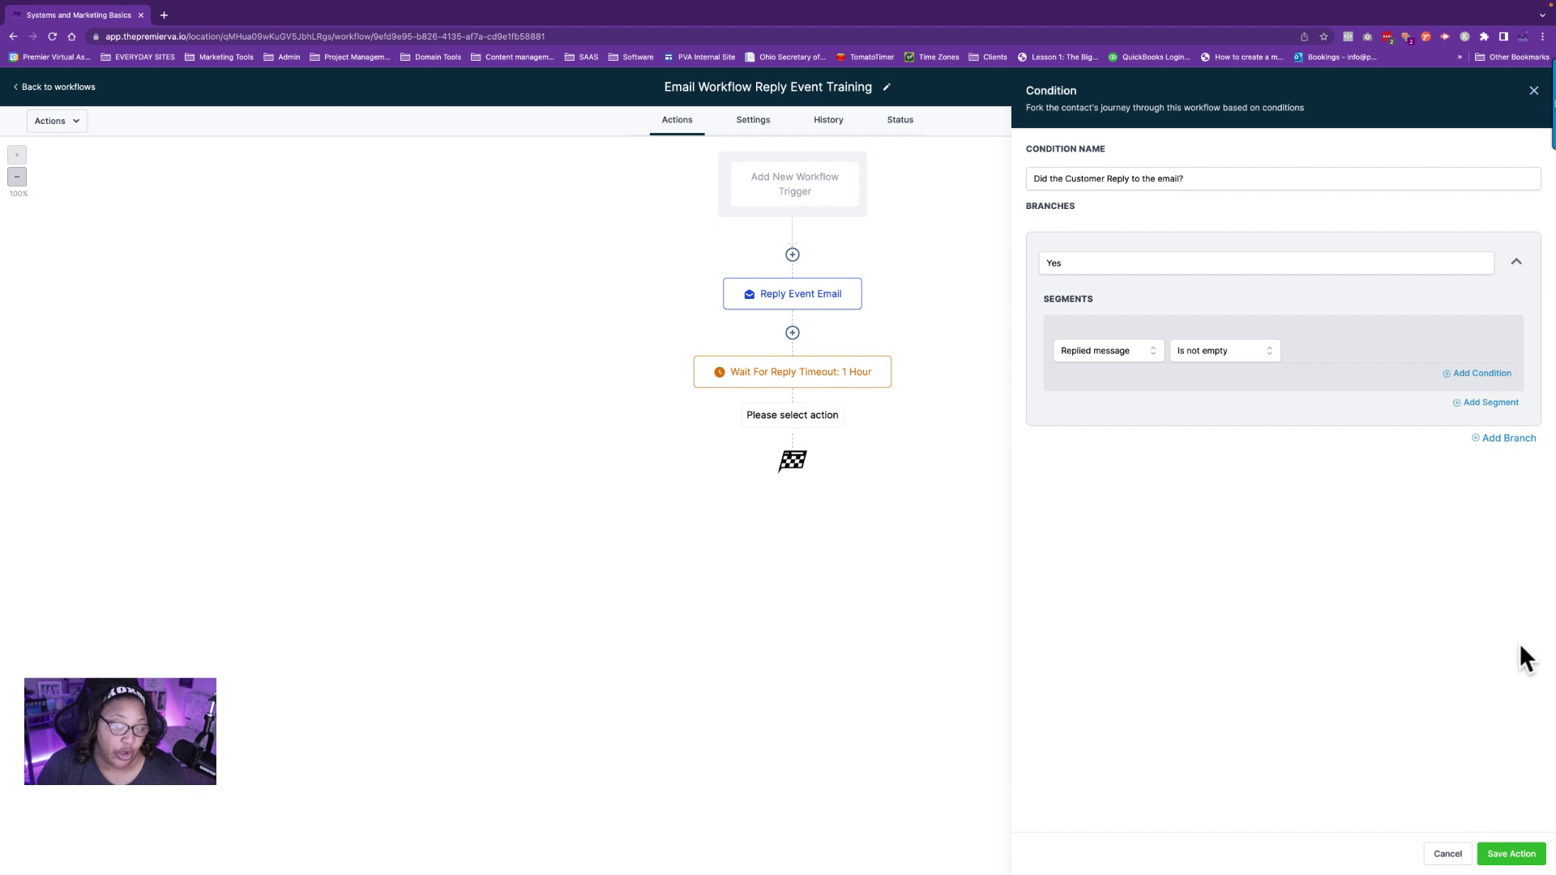
{"action": "left_click", "coordinate": [1104, 355]}
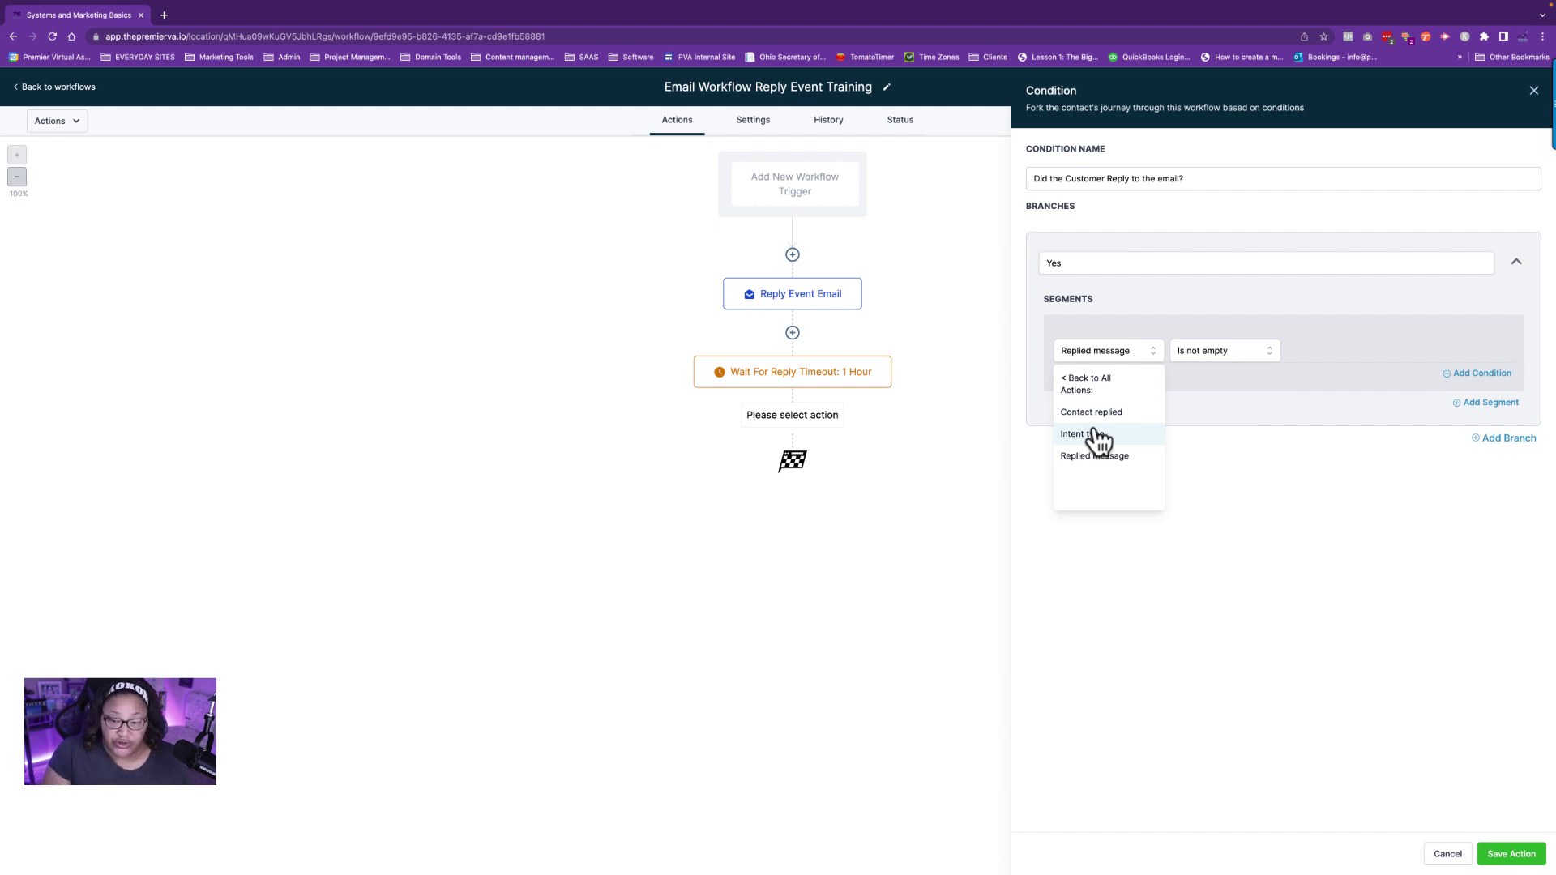
{"action": "left_click", "coordinate": [1075, 414]}
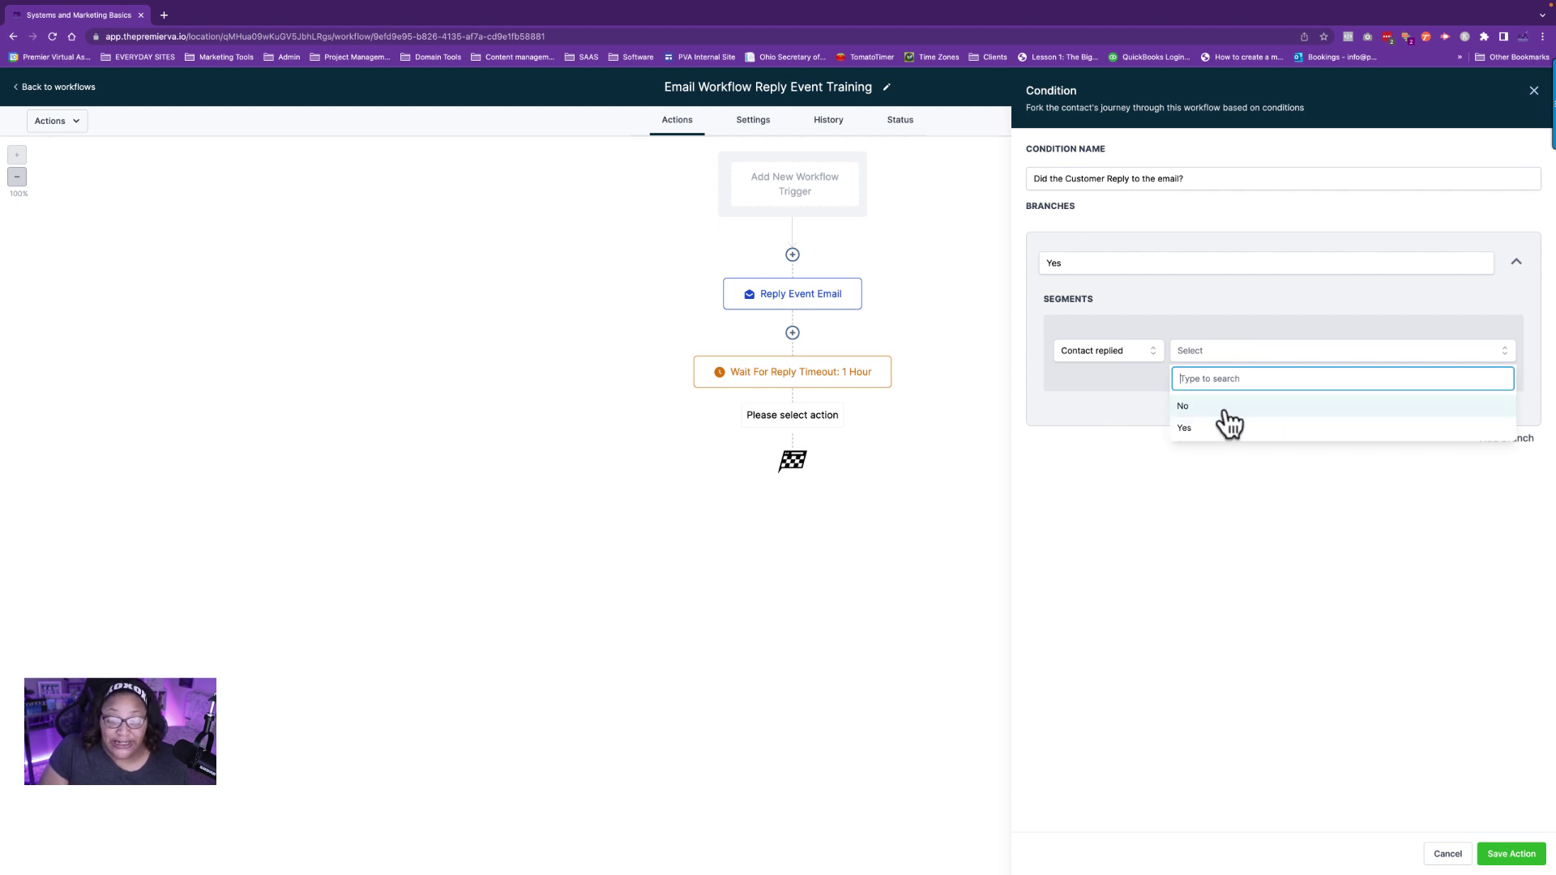
{"action": "left_click", "coordinate": [1086, 350]}
{"action": "left_click", "coordinate": [1083, 434]}
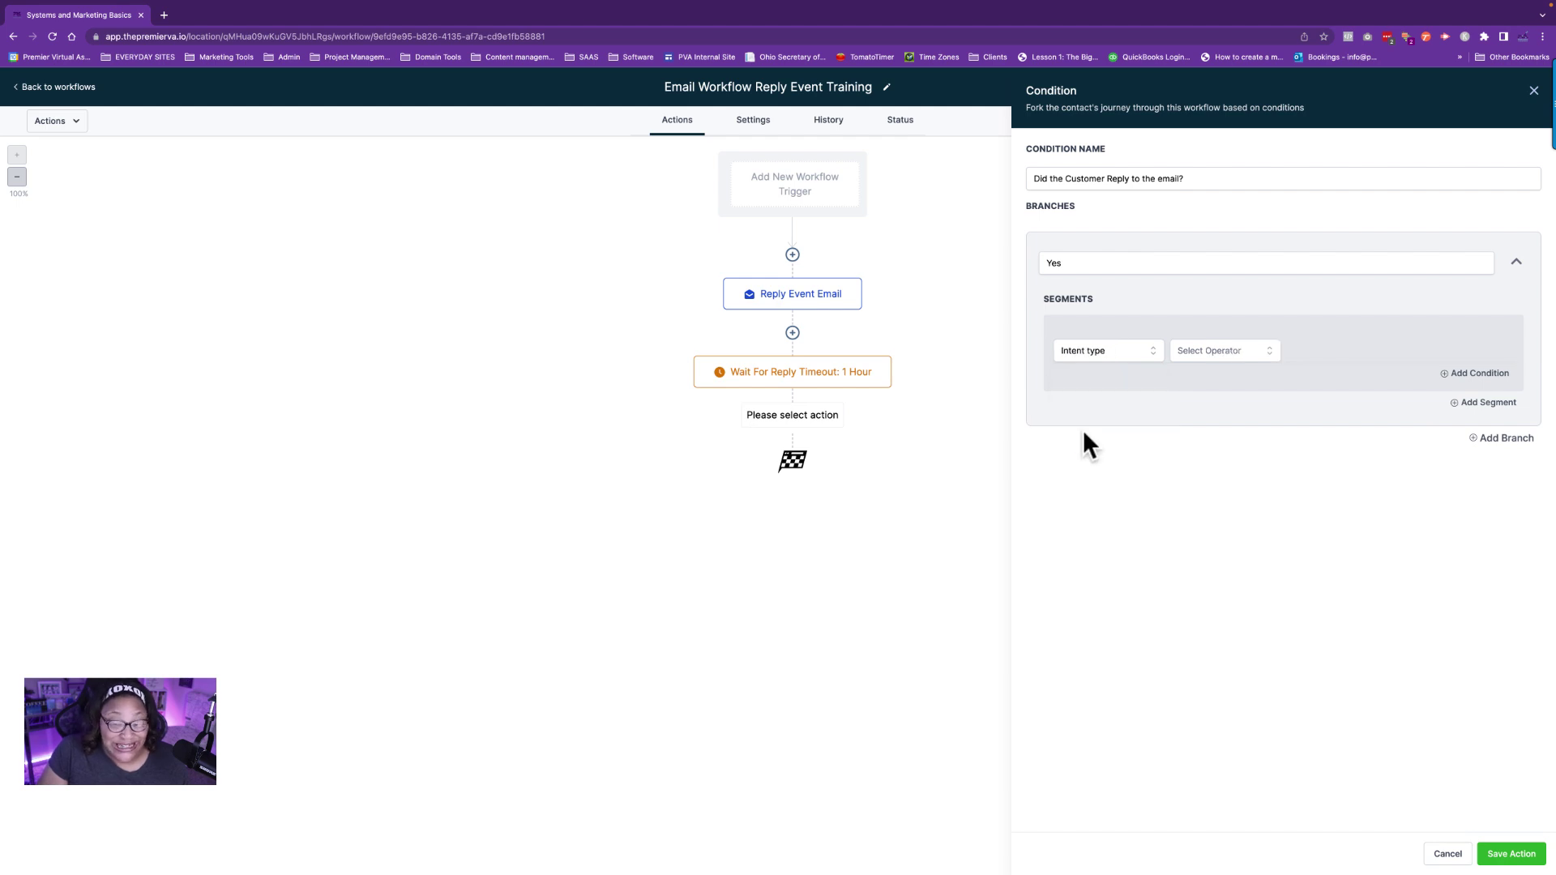
{"action": "left_click", "coordinate": [1197, 354]}
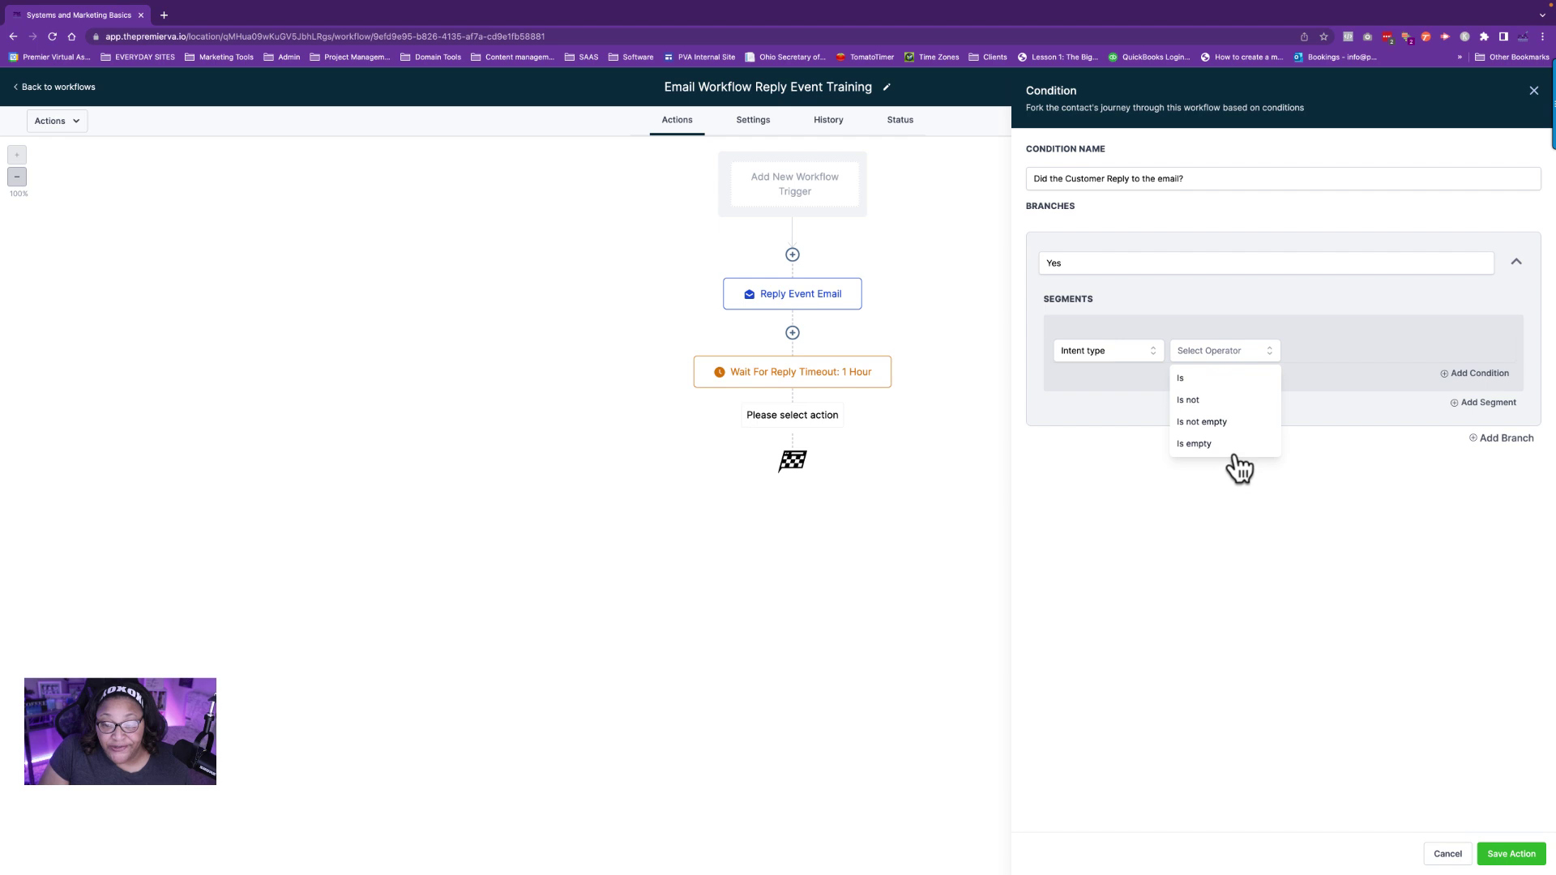
{"action": "left_click", "coordinate": [1197, 400]}
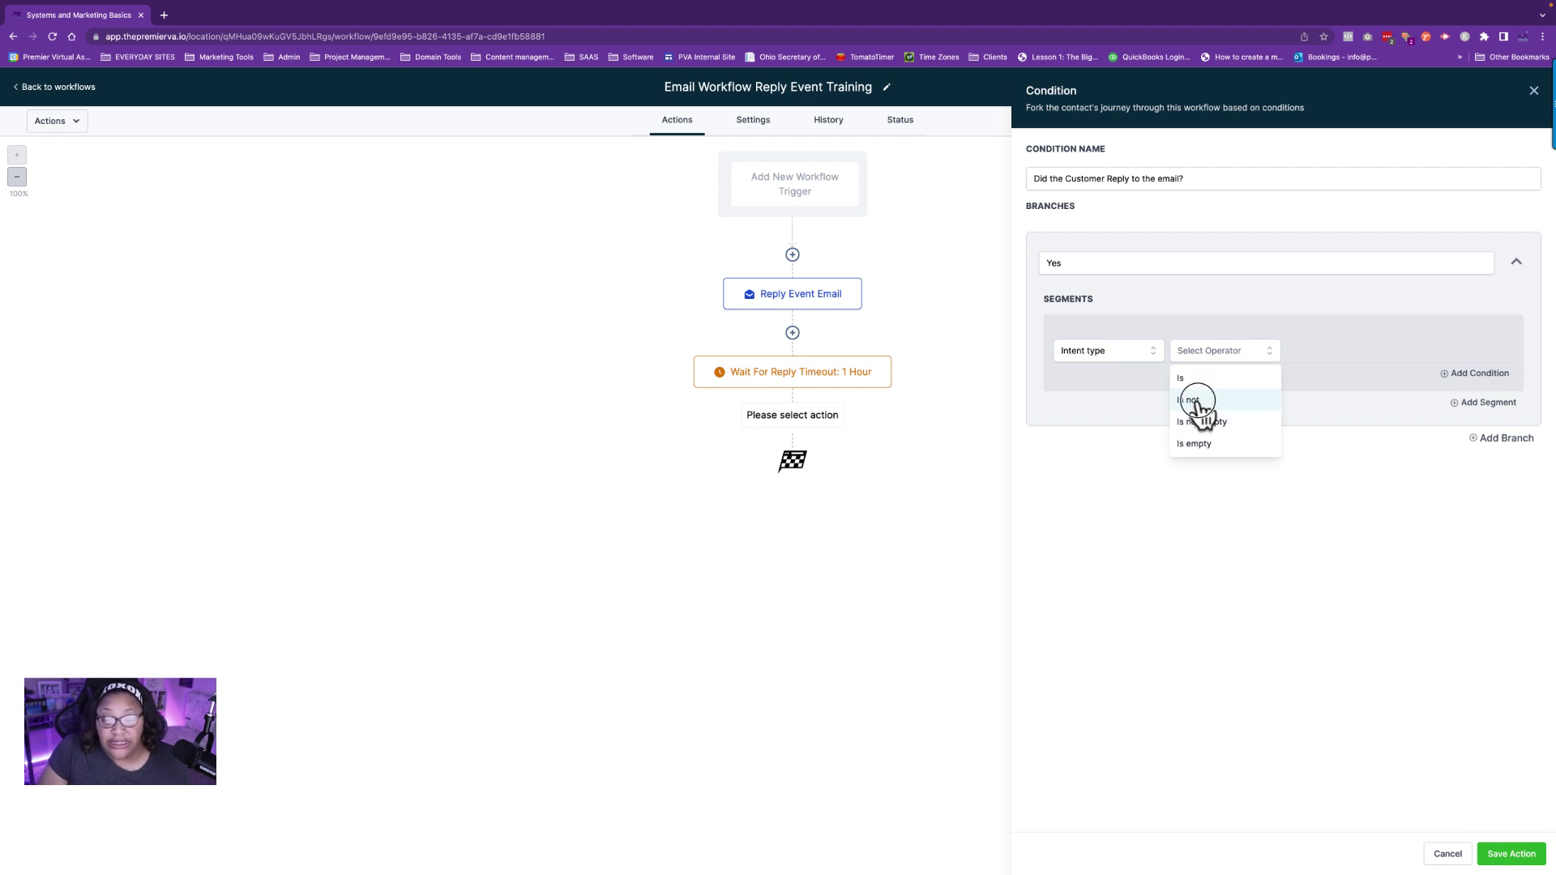
{"action": "left_click", "coordinate": [1326, 350]}
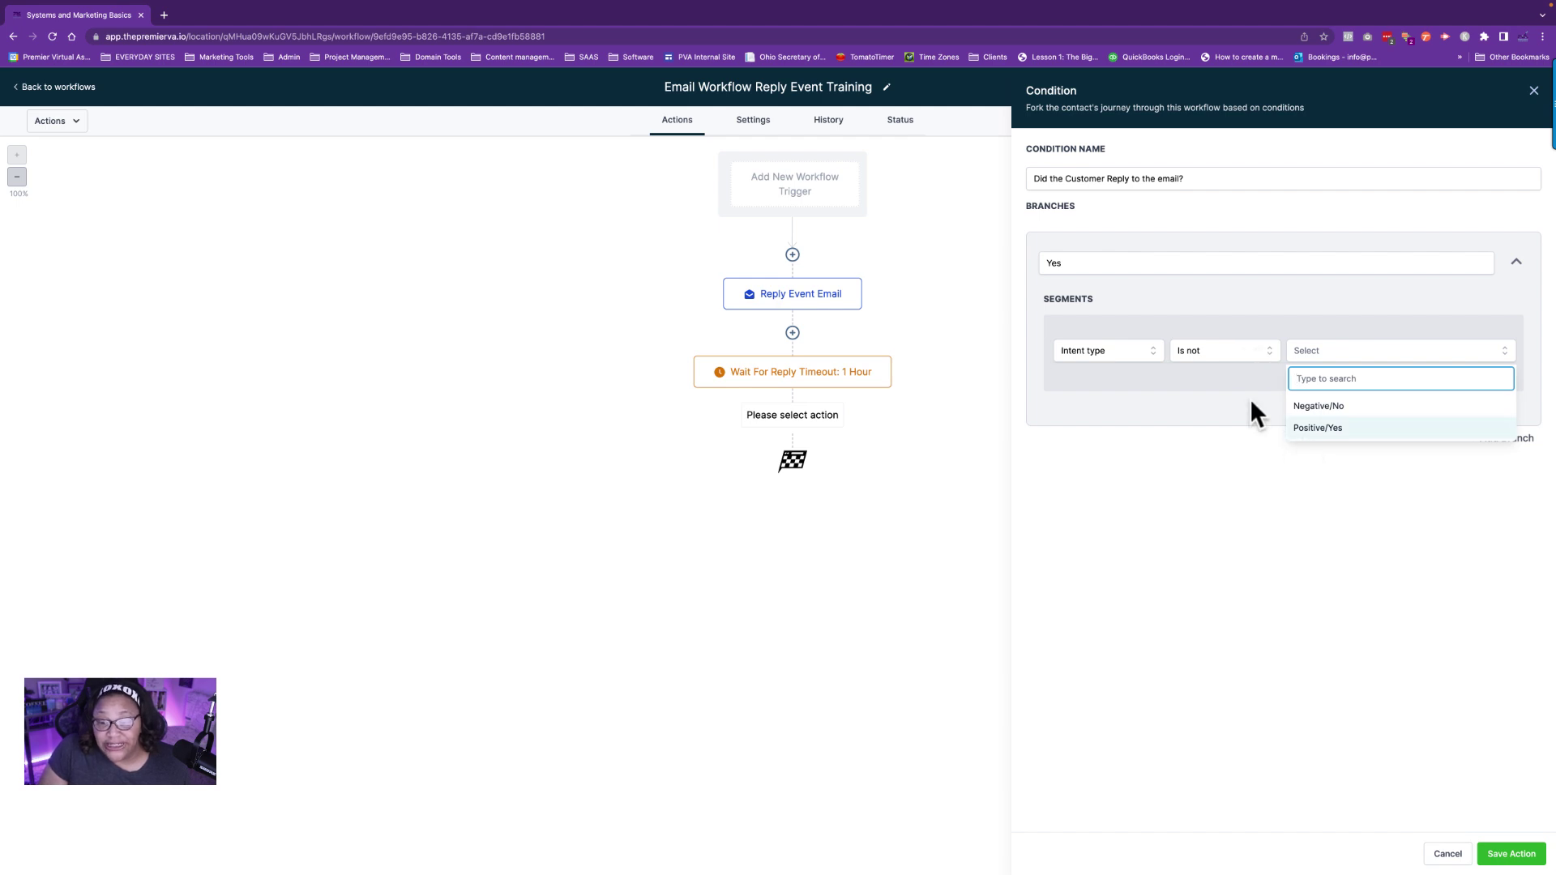
{"action": "left_click", "coordinate": [1194, 350]}
{"action": "left_click", "coordinate": [1195, 423]}
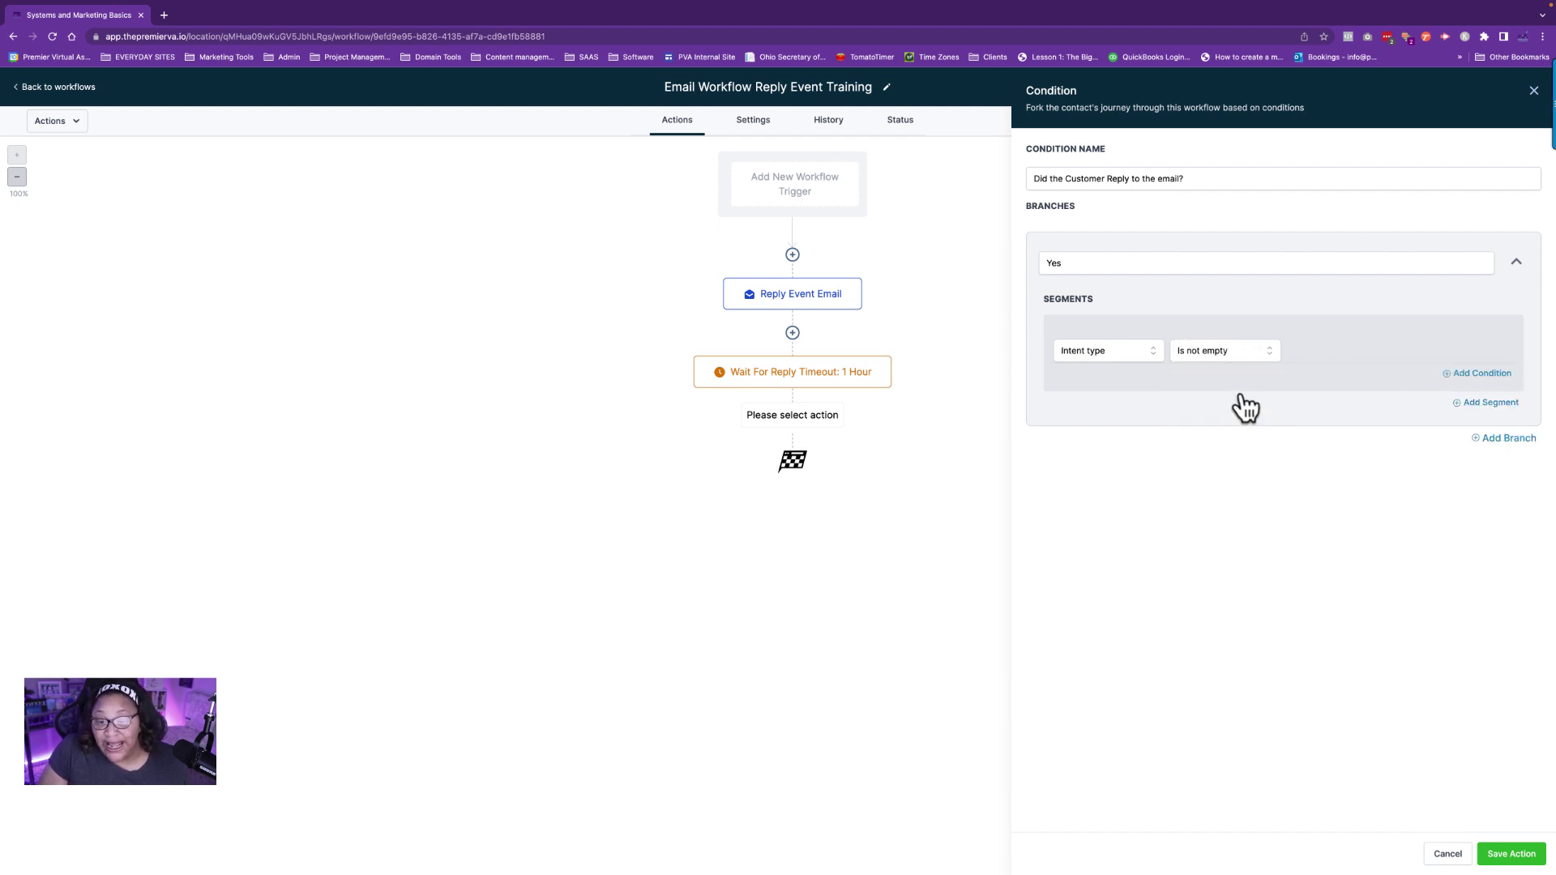
{"action": "left_click", "coordinate": [1216, 348]}
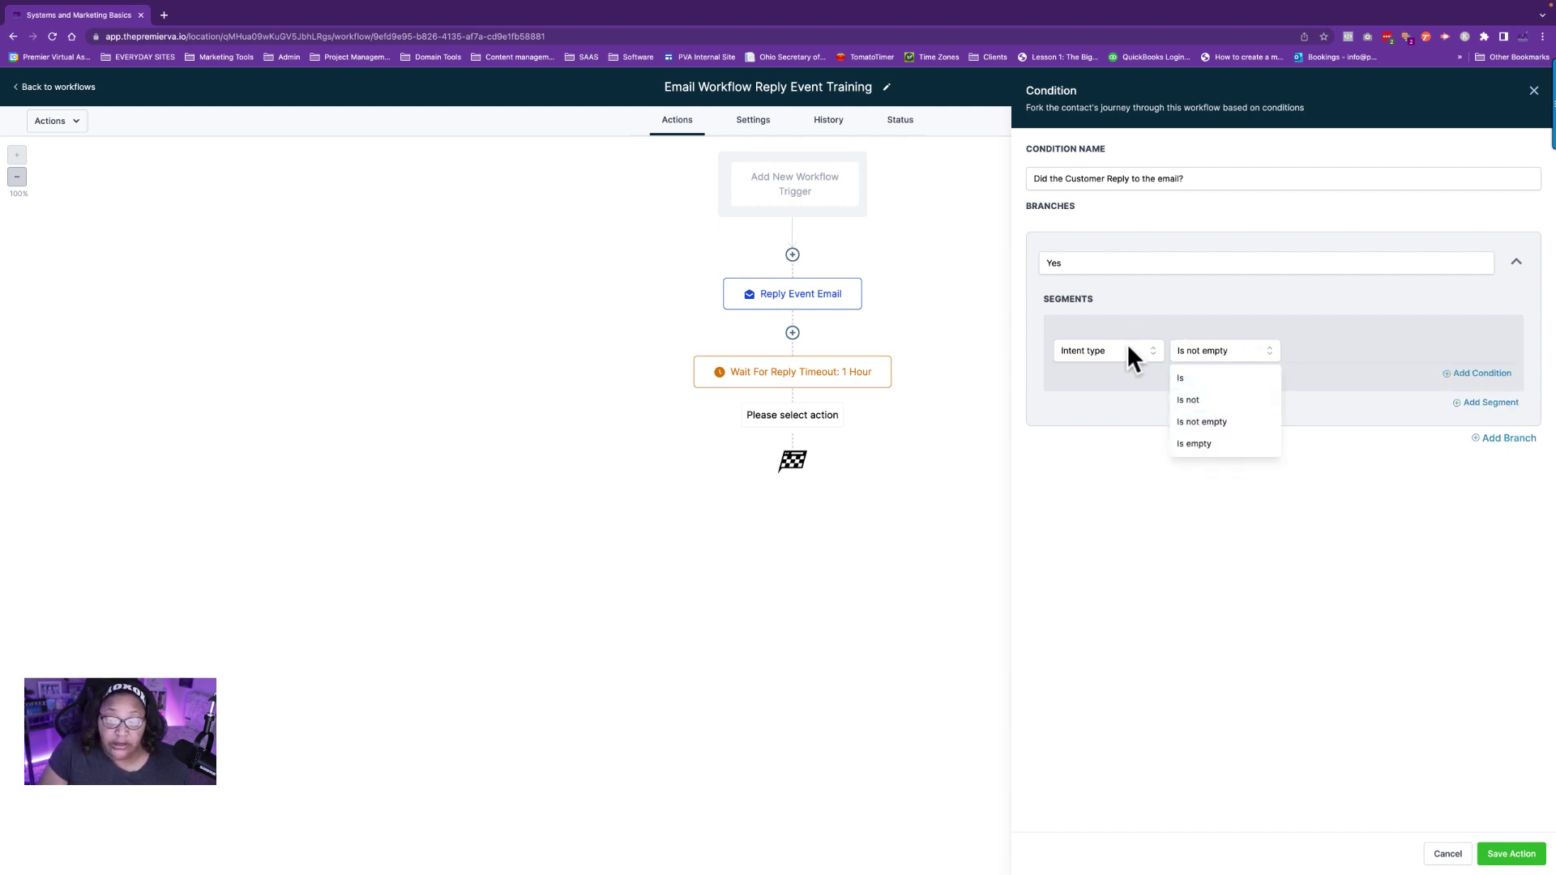
{"action": "left_click", "coordinate": [1107, 357]}
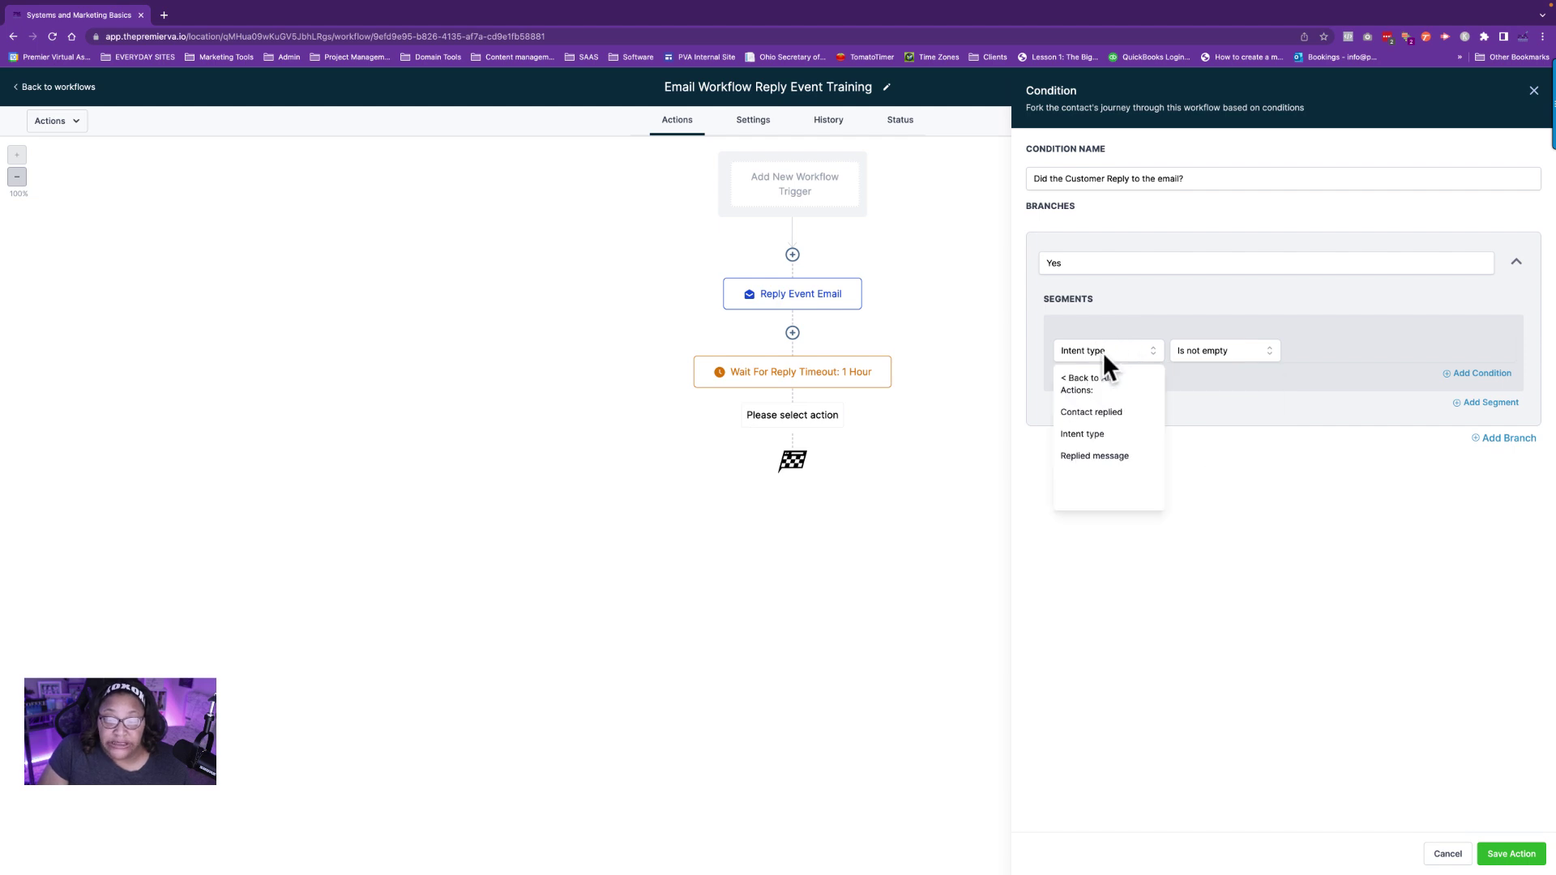
{"action": "left_click", "coordinate": [1091, 455]}
{"action": "left_click", "coordinate": [1192, 360]}
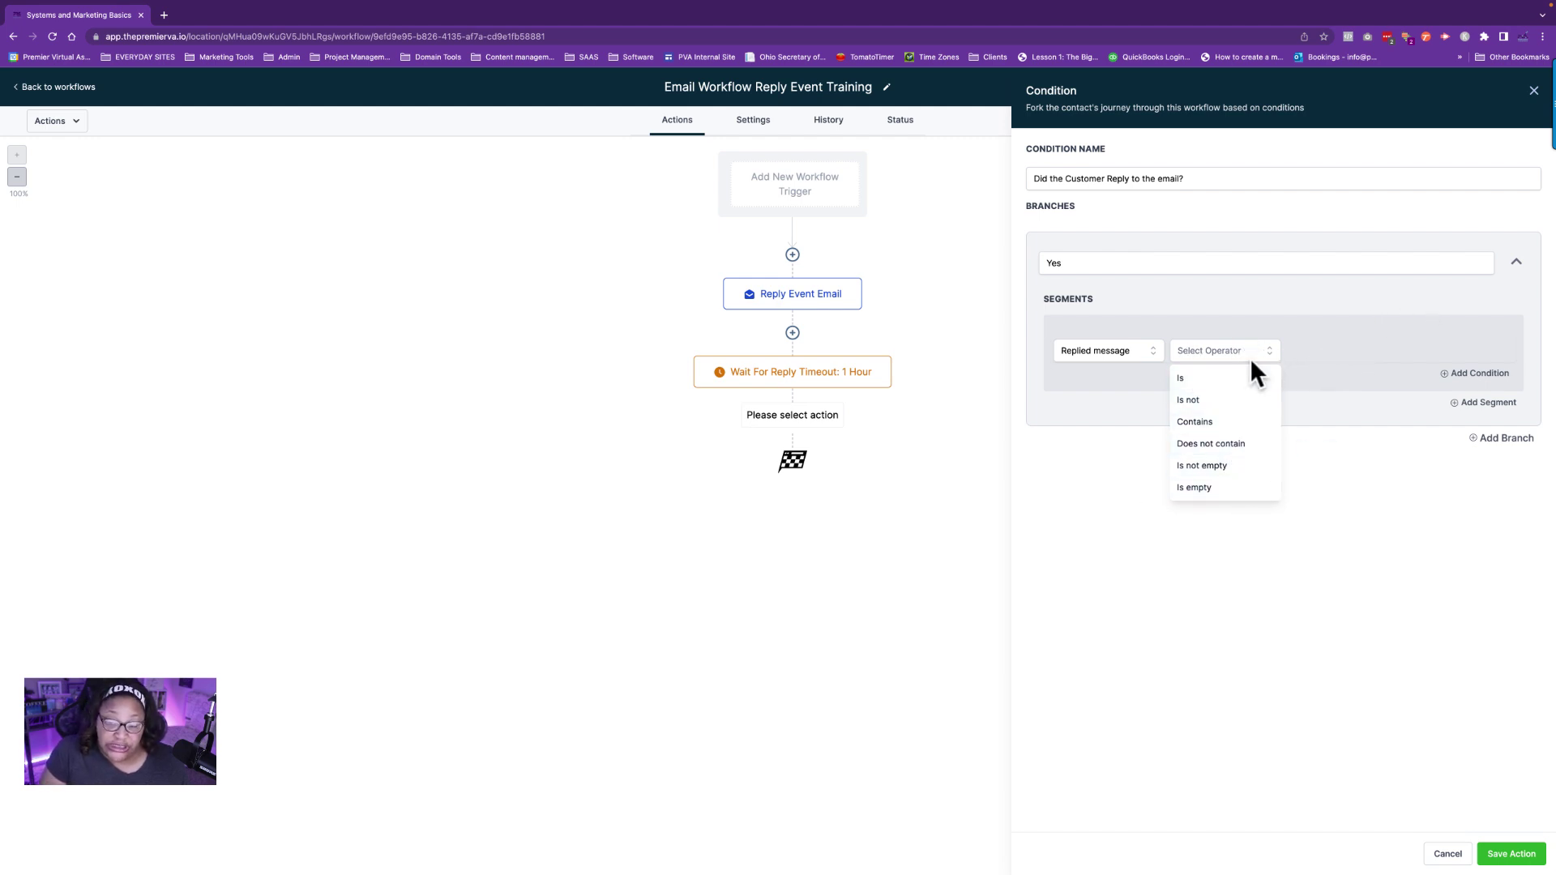
{"action": "left_click", "coordinate": [1206, 362]}
{"action": "left_click", "coordinate": [1207, 358]}
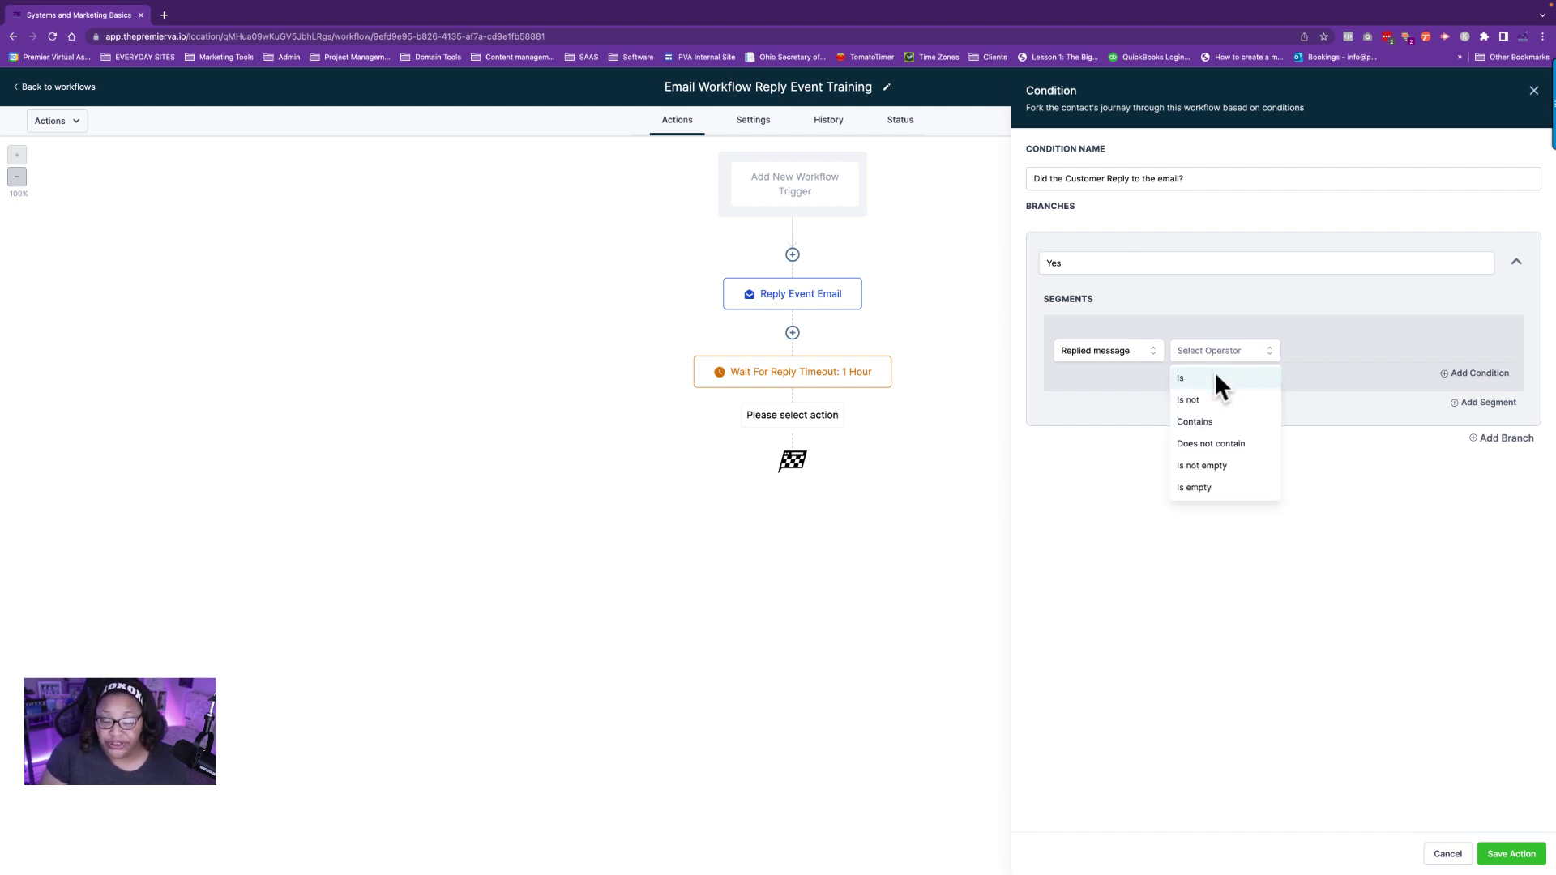
{"action": "left_click", "coordinate": [1224, 466]}
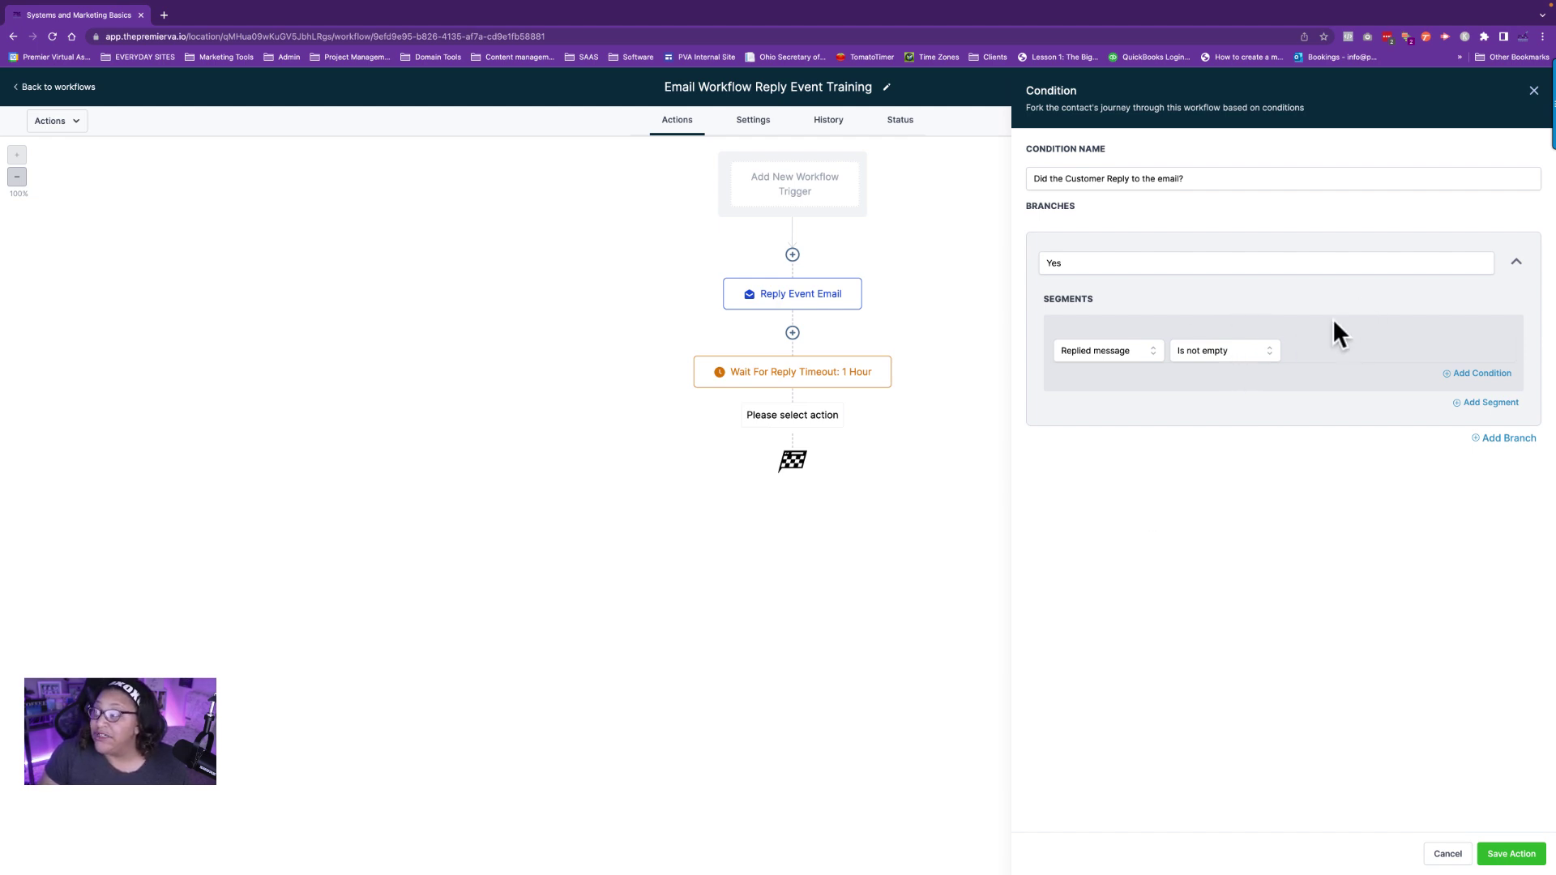
Save the condition step and the workflow, then start a new action under the Yes branch.
{"action": "left_click", "coordinate": [1512, 854]}
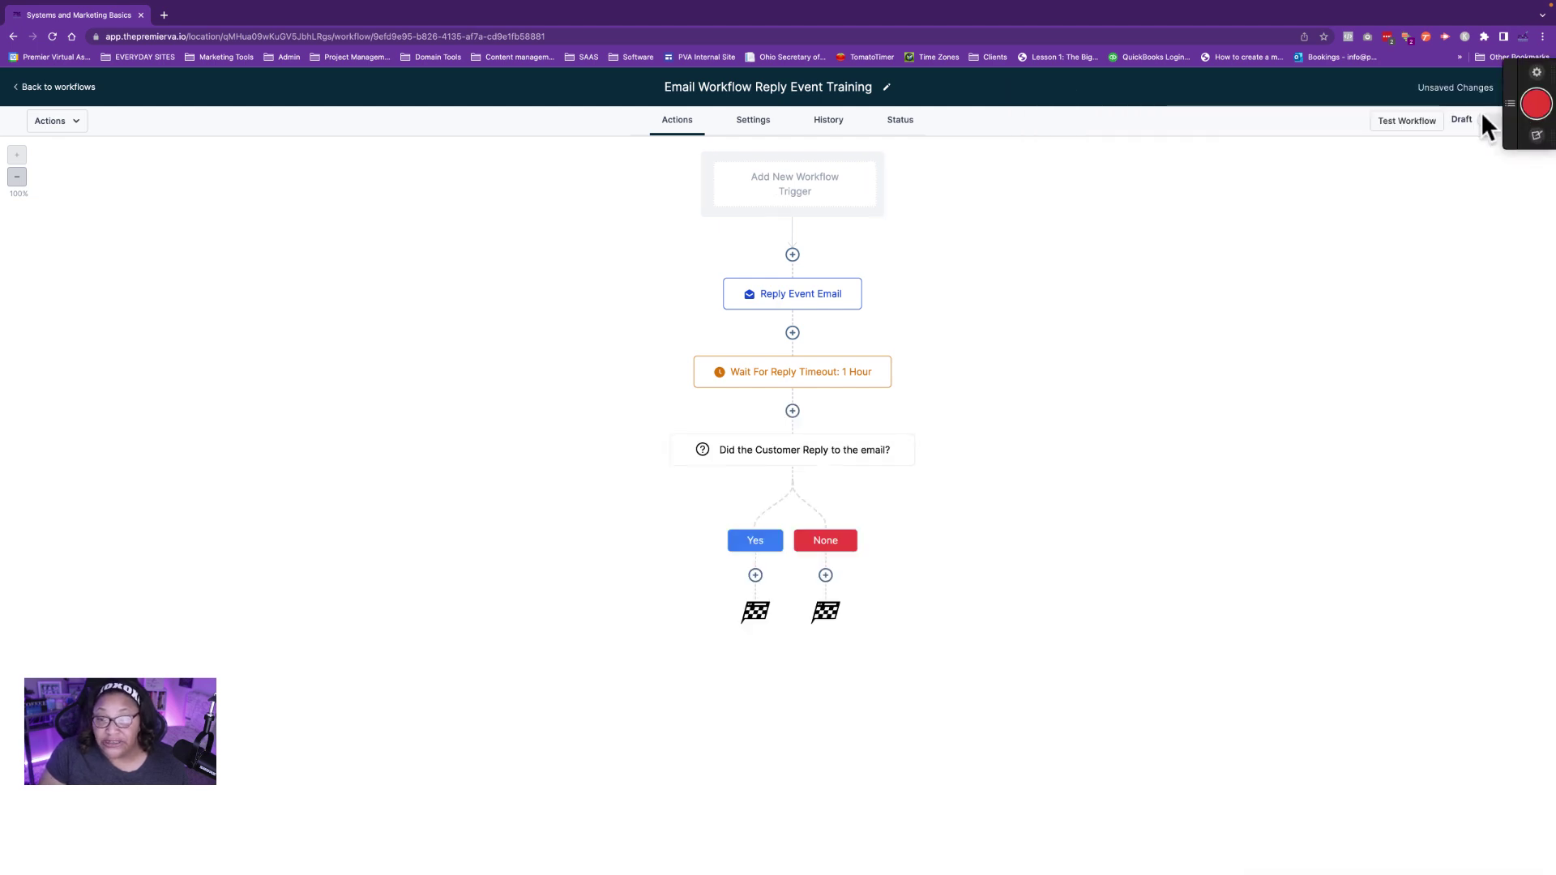
{"action": "left_click", "coordinate": [1519, 89]}
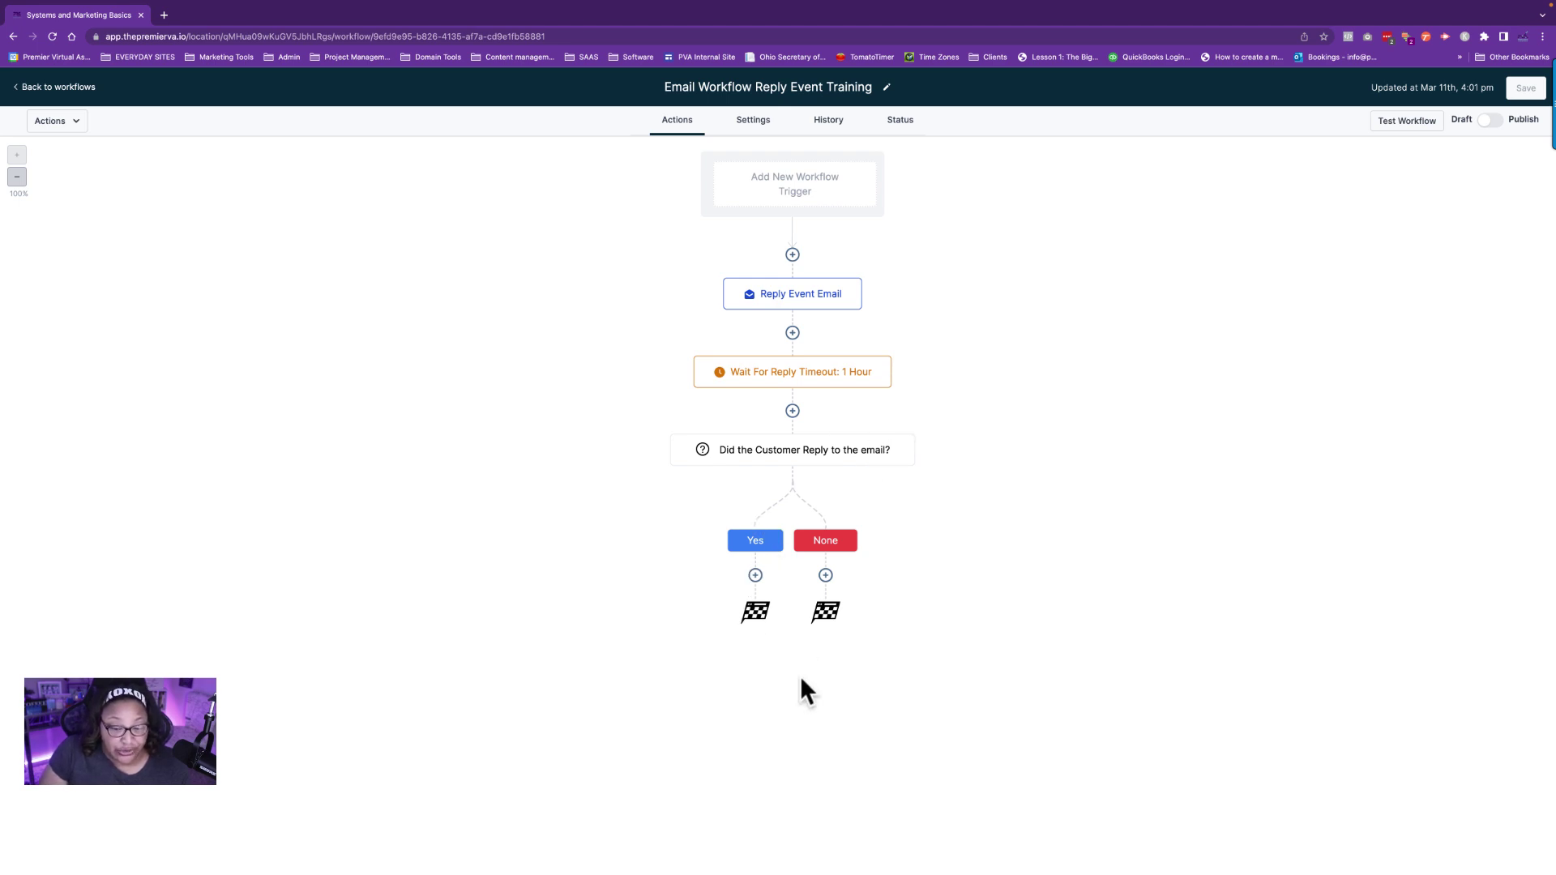
{"action": "left_click", "coordinate": [755, 576]}
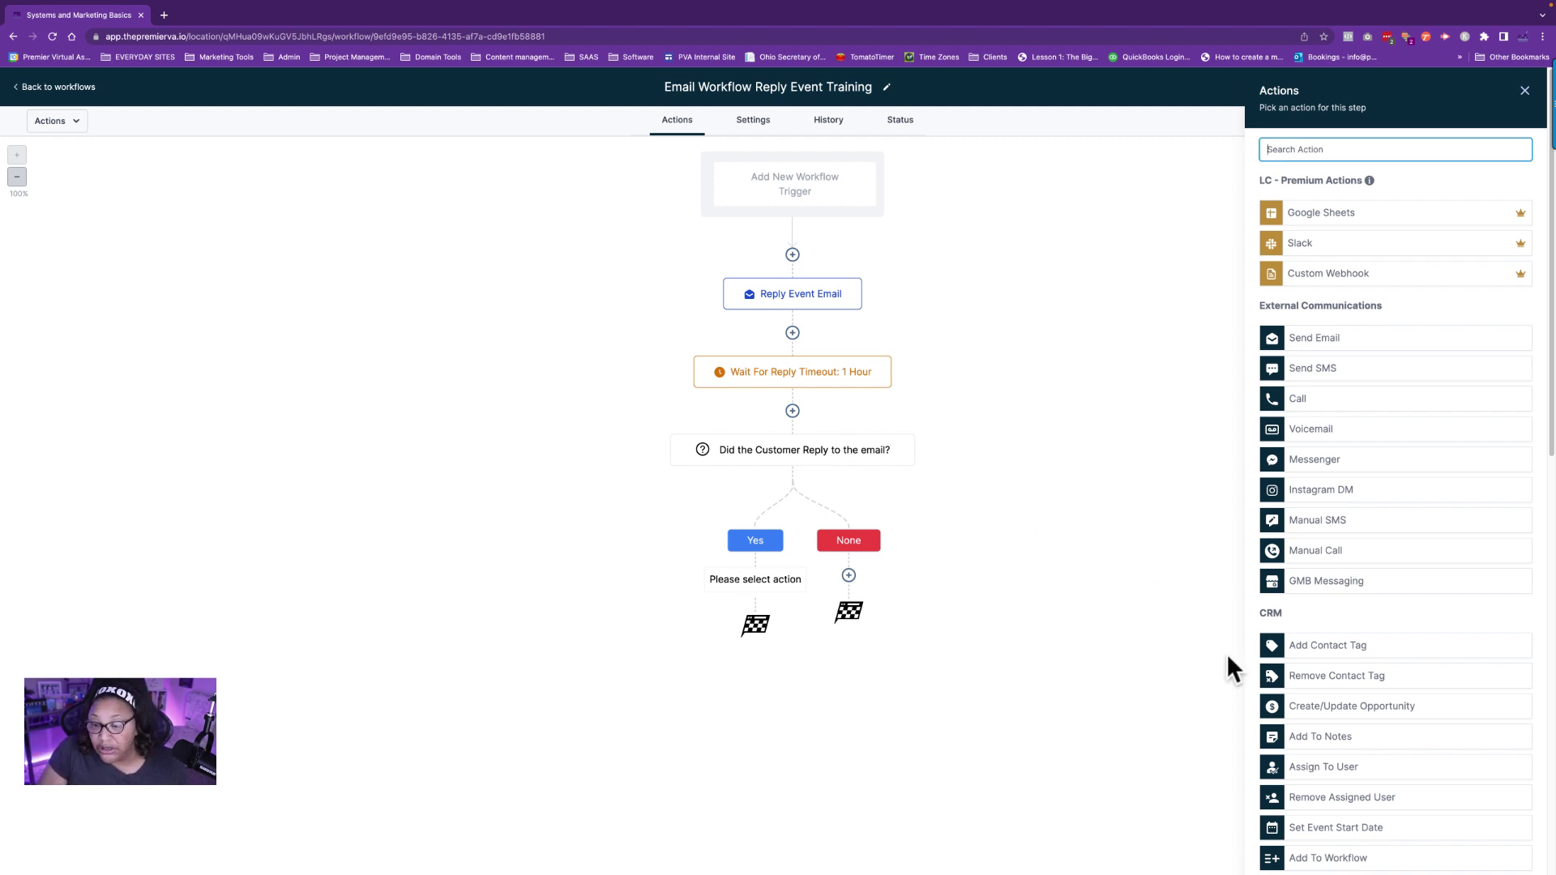
Choose Send Internal Notification for the Yes branch and set its type to SMS.
{"action": "scroll", "coordinate": [1389, 657], "scroll_direction": "down", "scroll_amount": 5}
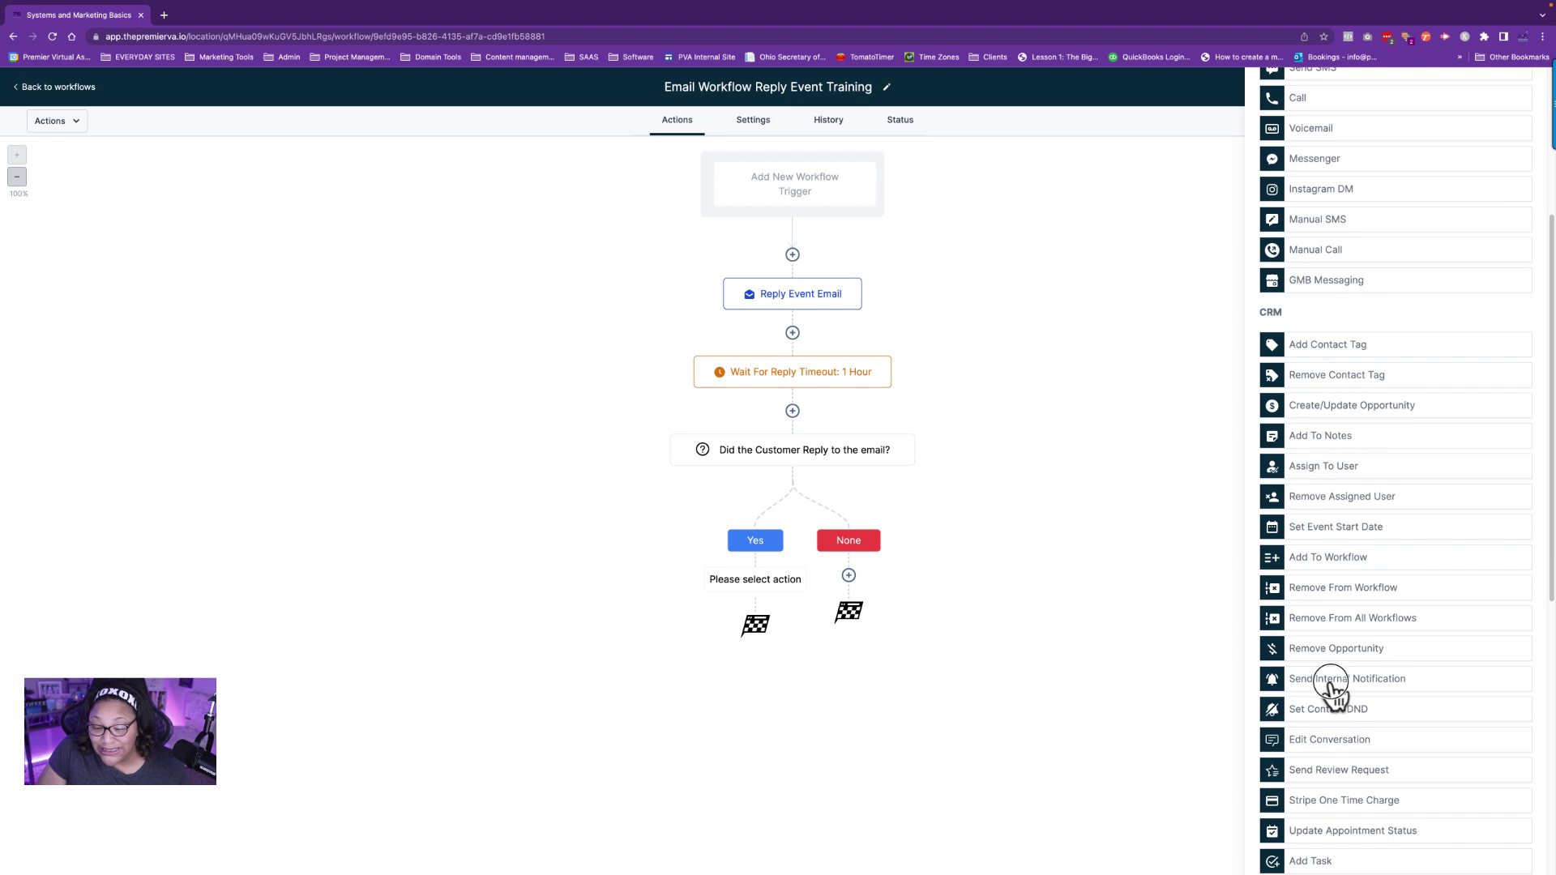
{"action": "left_click", "coordinate": [1342, 684]}
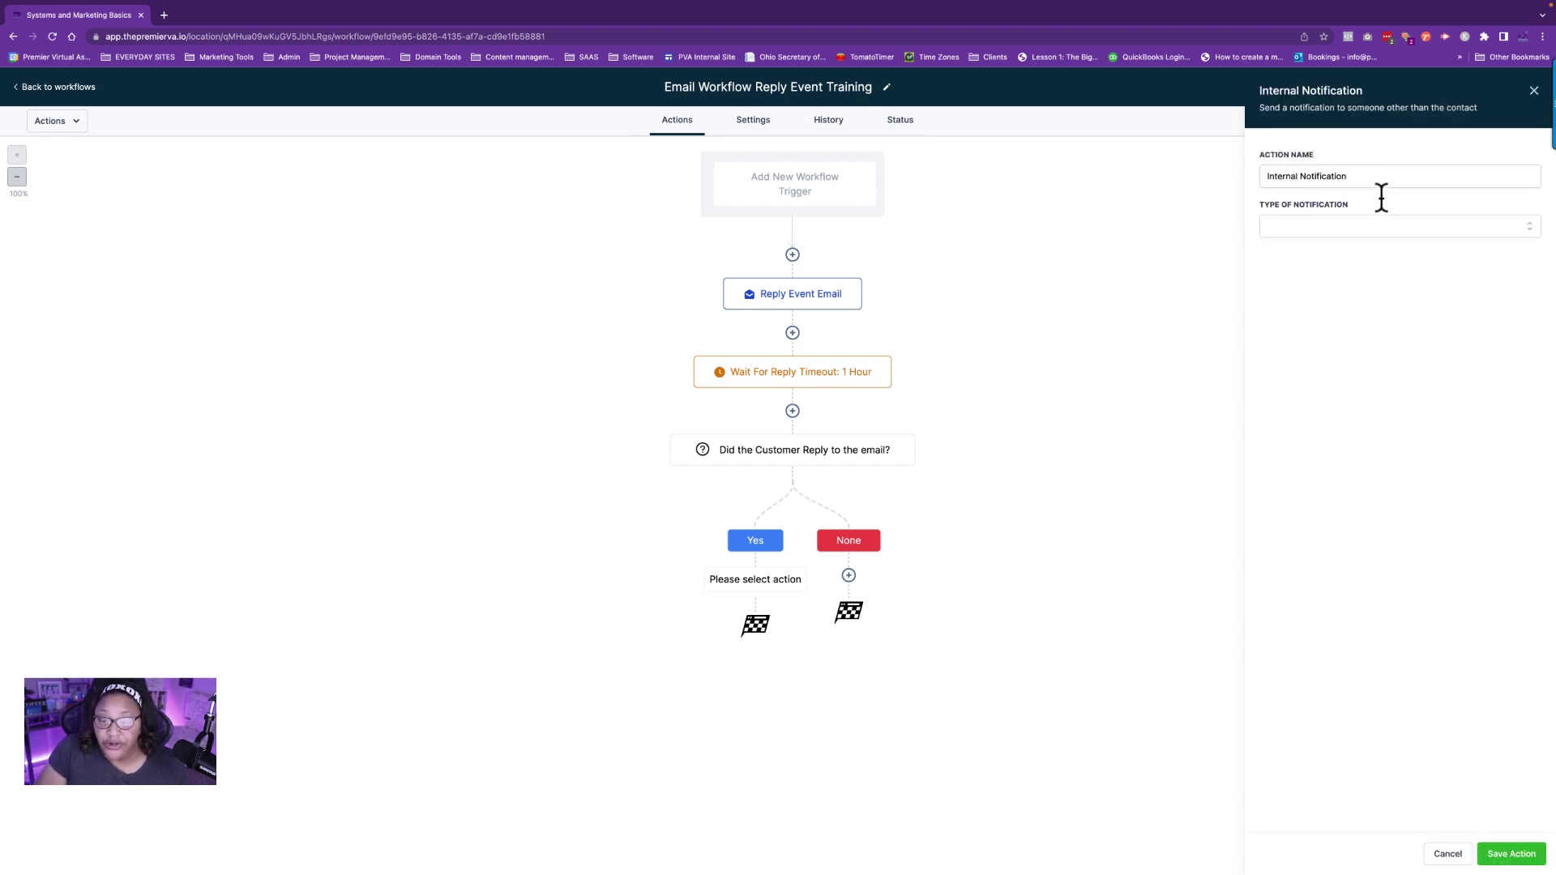
{"action": "left_click", "coordinate": [1313, 228]}
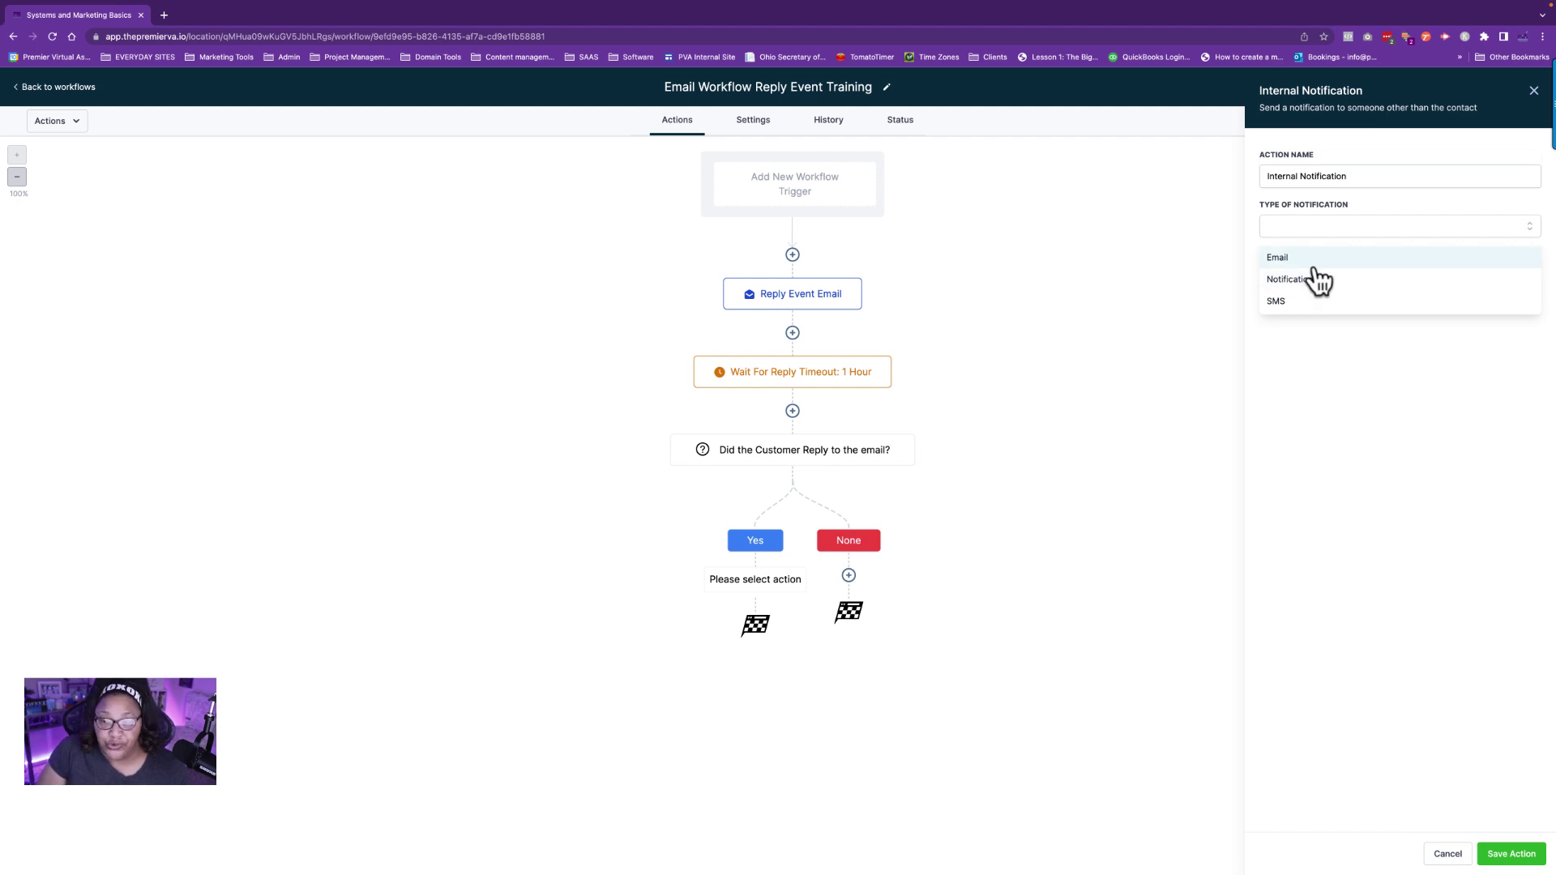
{"action": "left_click", "coordinate": [1289, 304]}
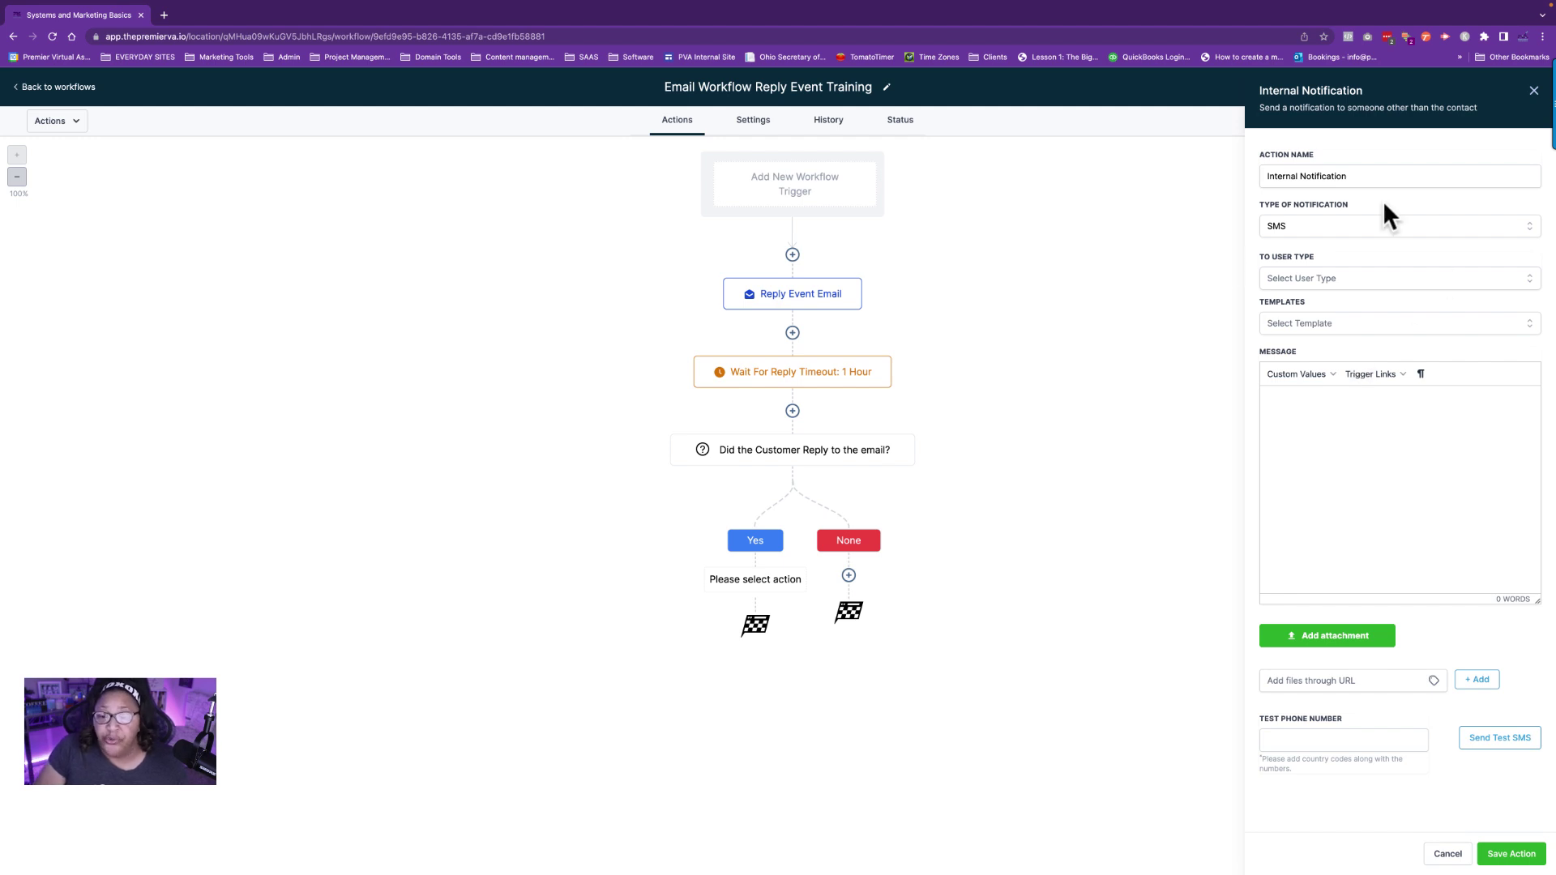
Set the SMS notification's To User Type to Particular User and pick the specific team member.
{"action": "left_click", "coordinate": [1289, 284]}
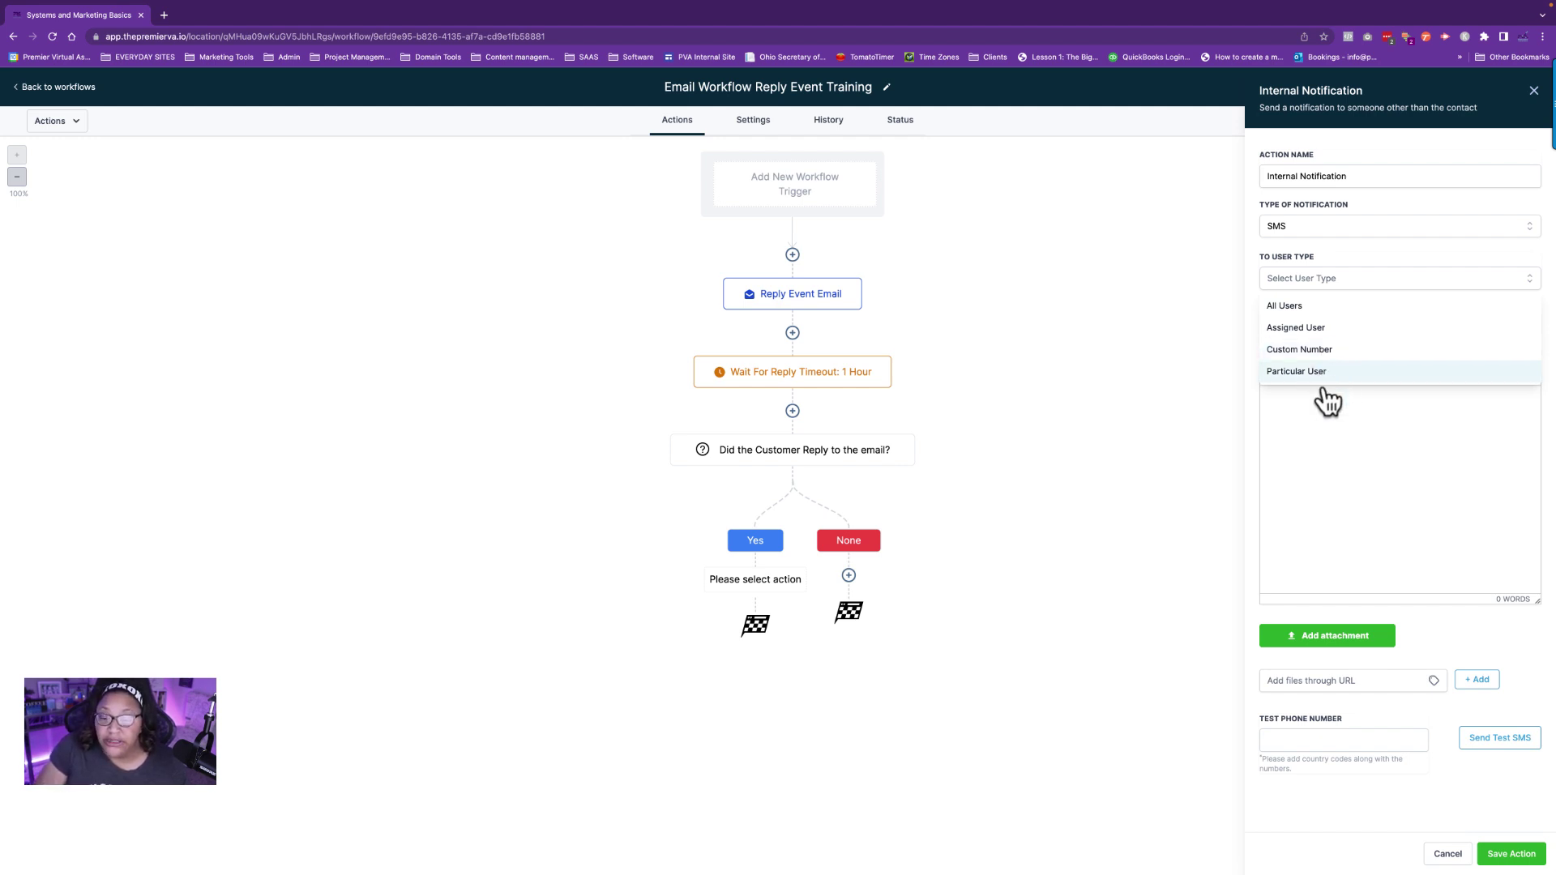
{"action": "left_click", "coordinate": [1302, 372]}
{"action": "left_click", "coordinate": [1335, 326]}
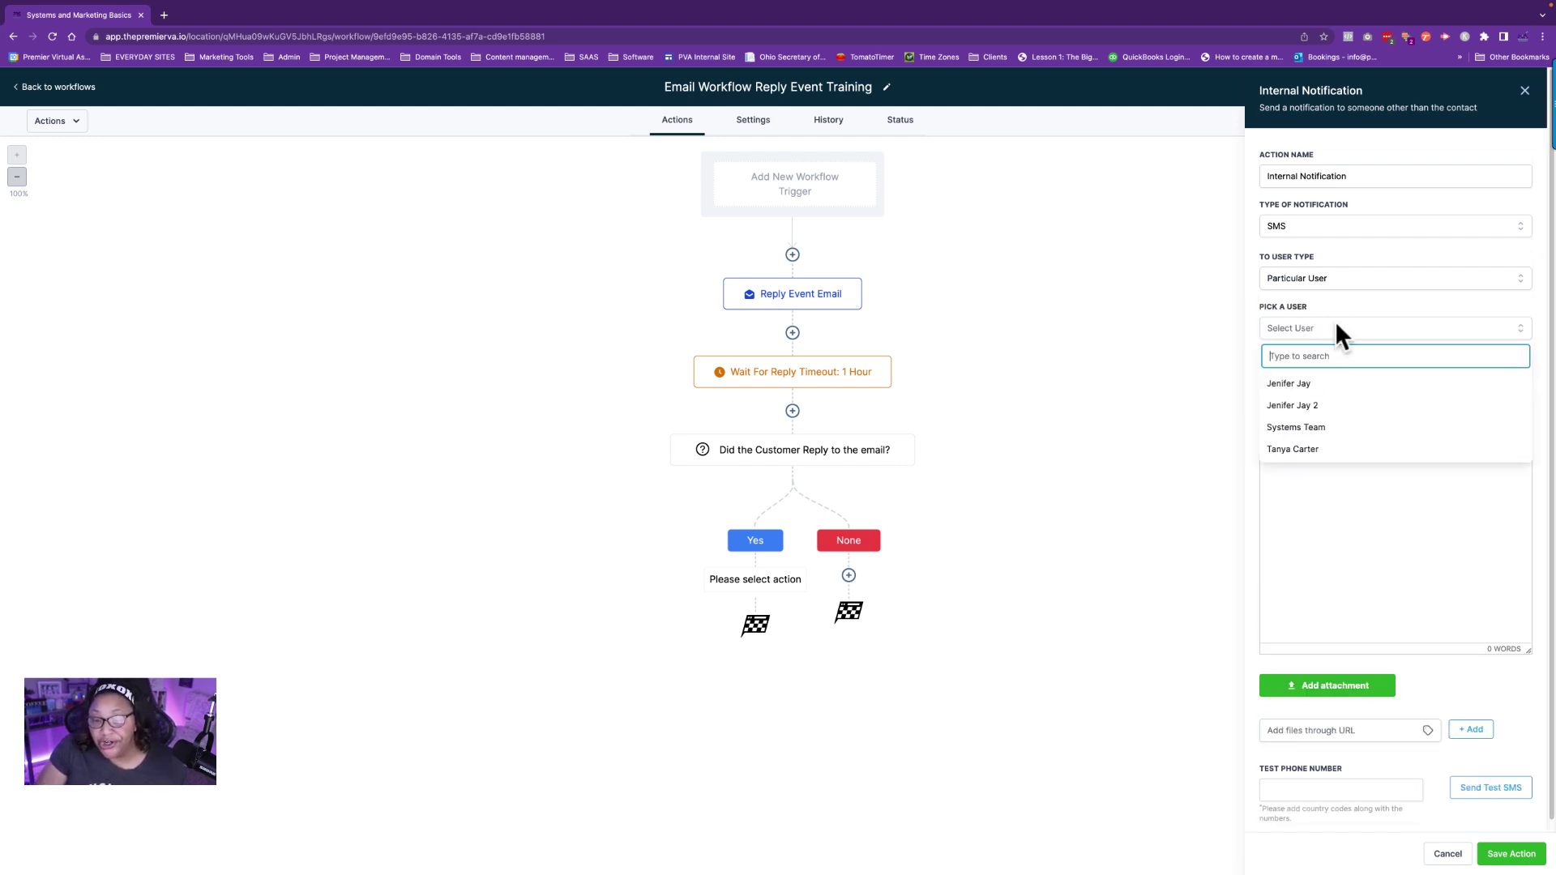
{"action": "left_click", "coordinate": [1314, 406]}
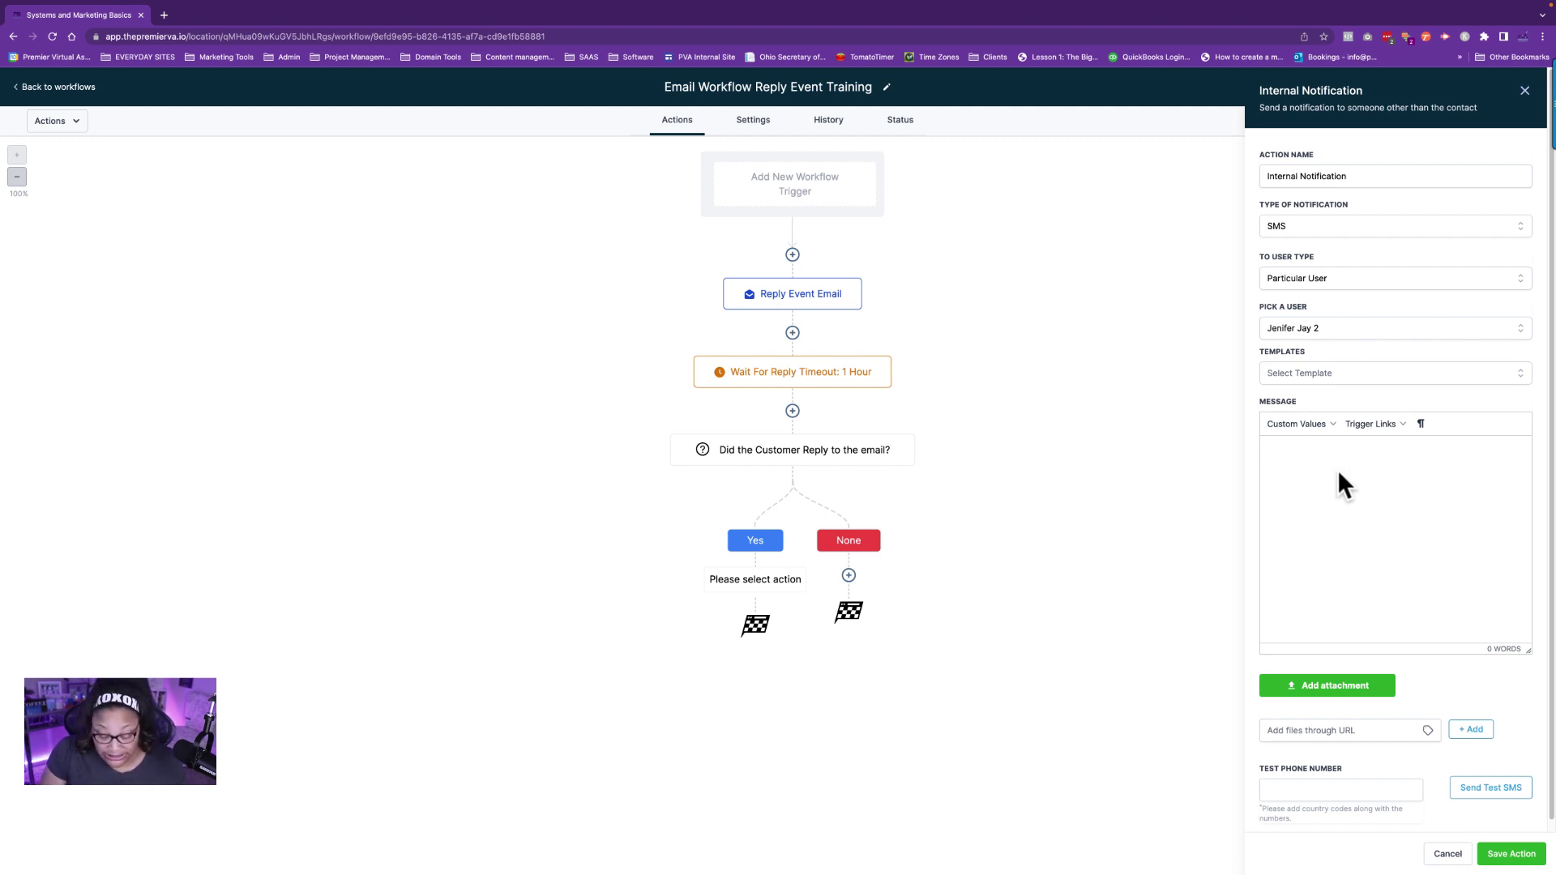
Write the message as a red emoji, the contact's First Name field, and 'replied to the email.'.
{"action": "key", "text": "ctrl+super+space"}
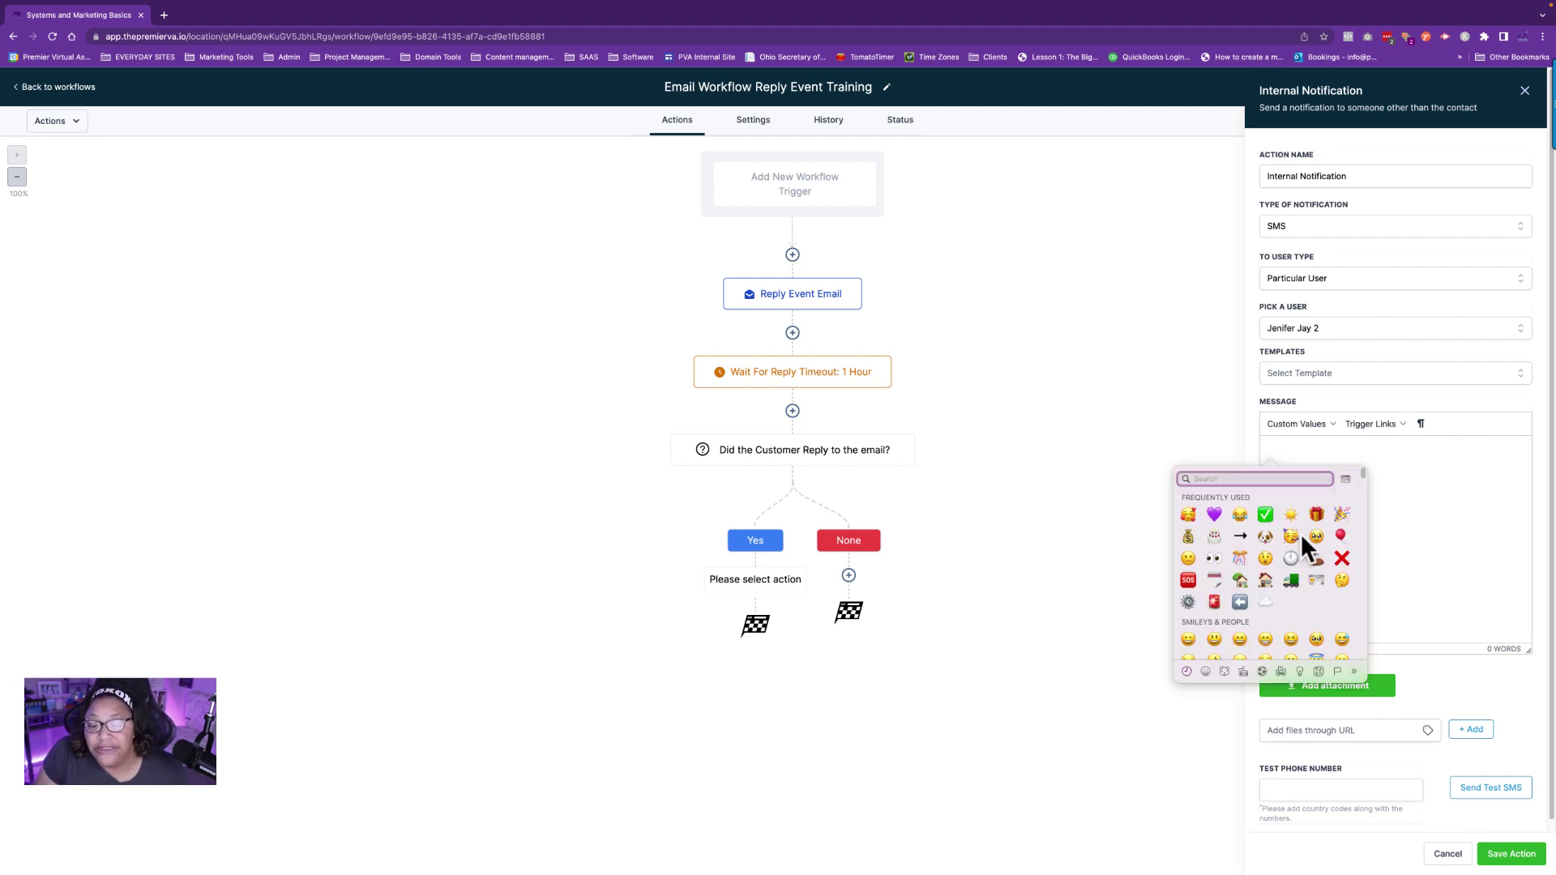
{"action": "left_click", "coordinate": [1214, 600]}
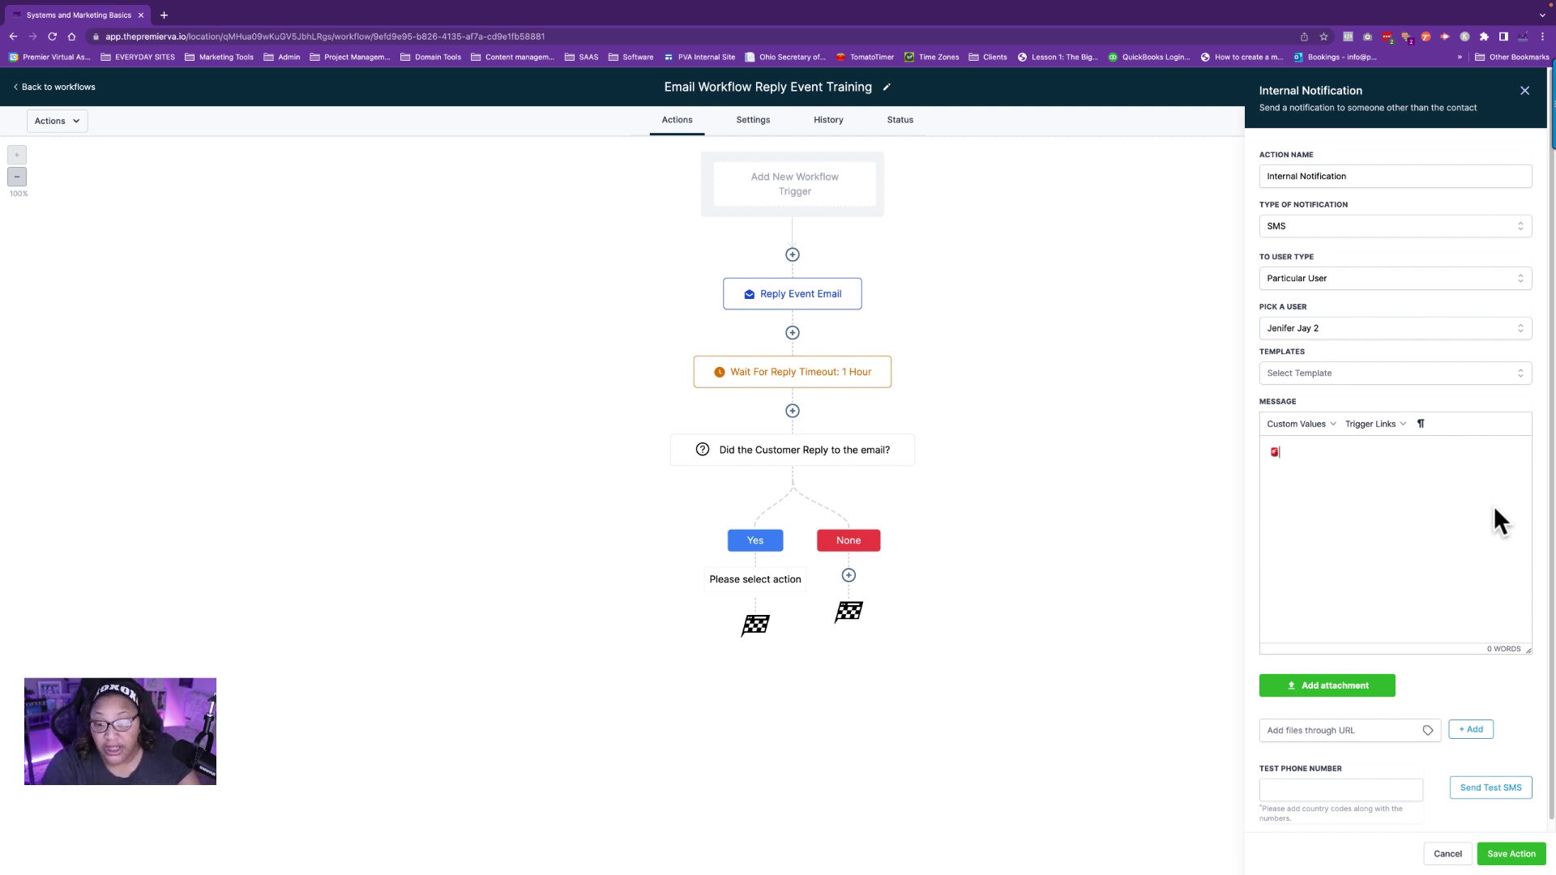
{"action": "left_click", "coordinate": [1318, 423]}
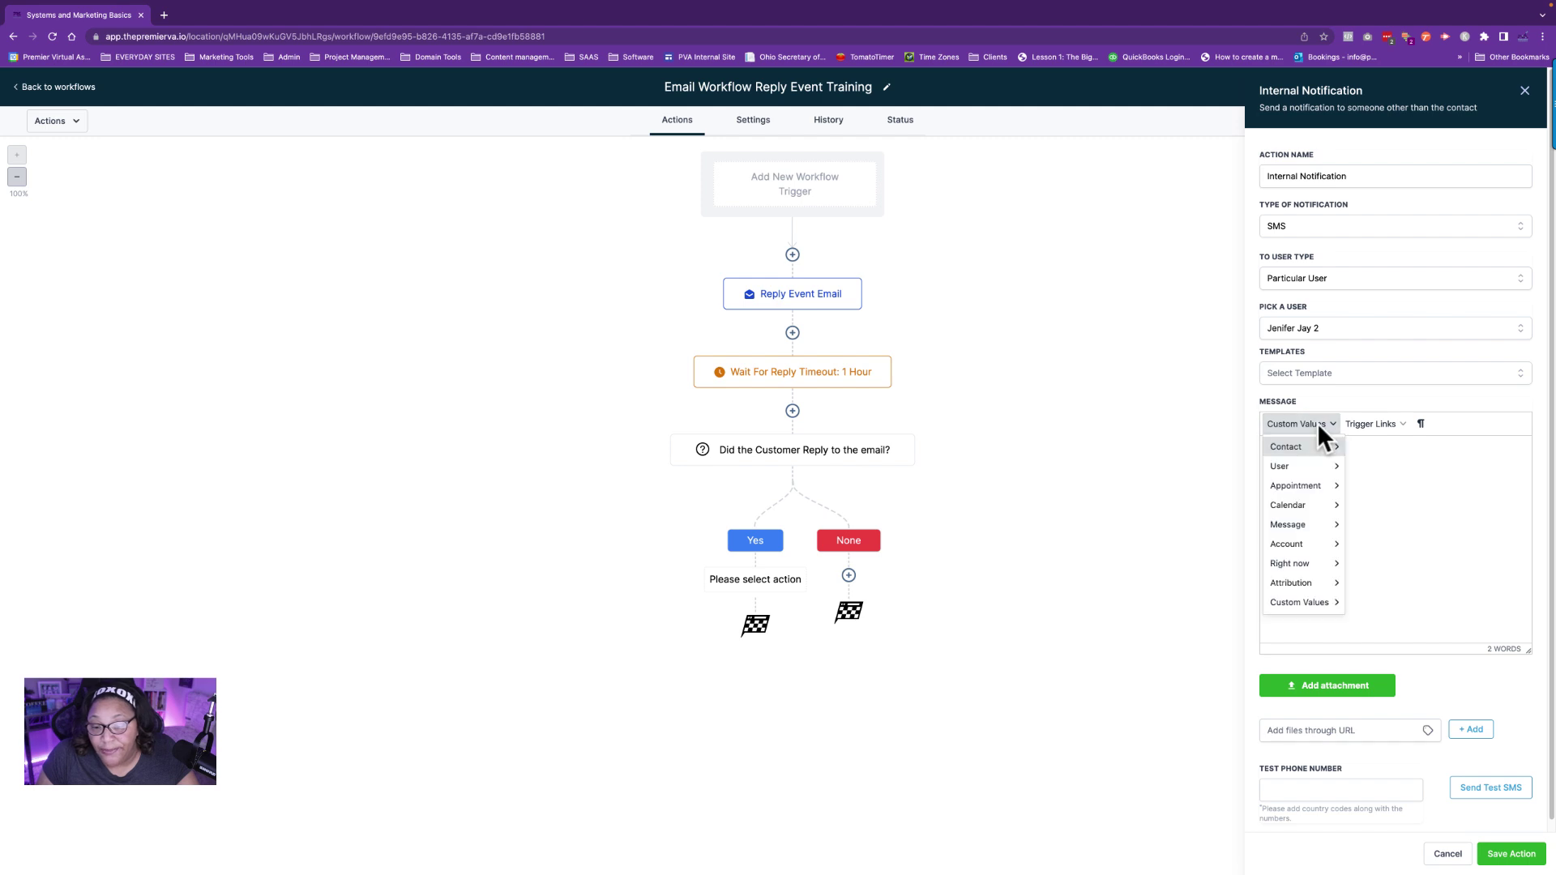
{"action": "mouse_move", "coordinate": [1323, 454]}
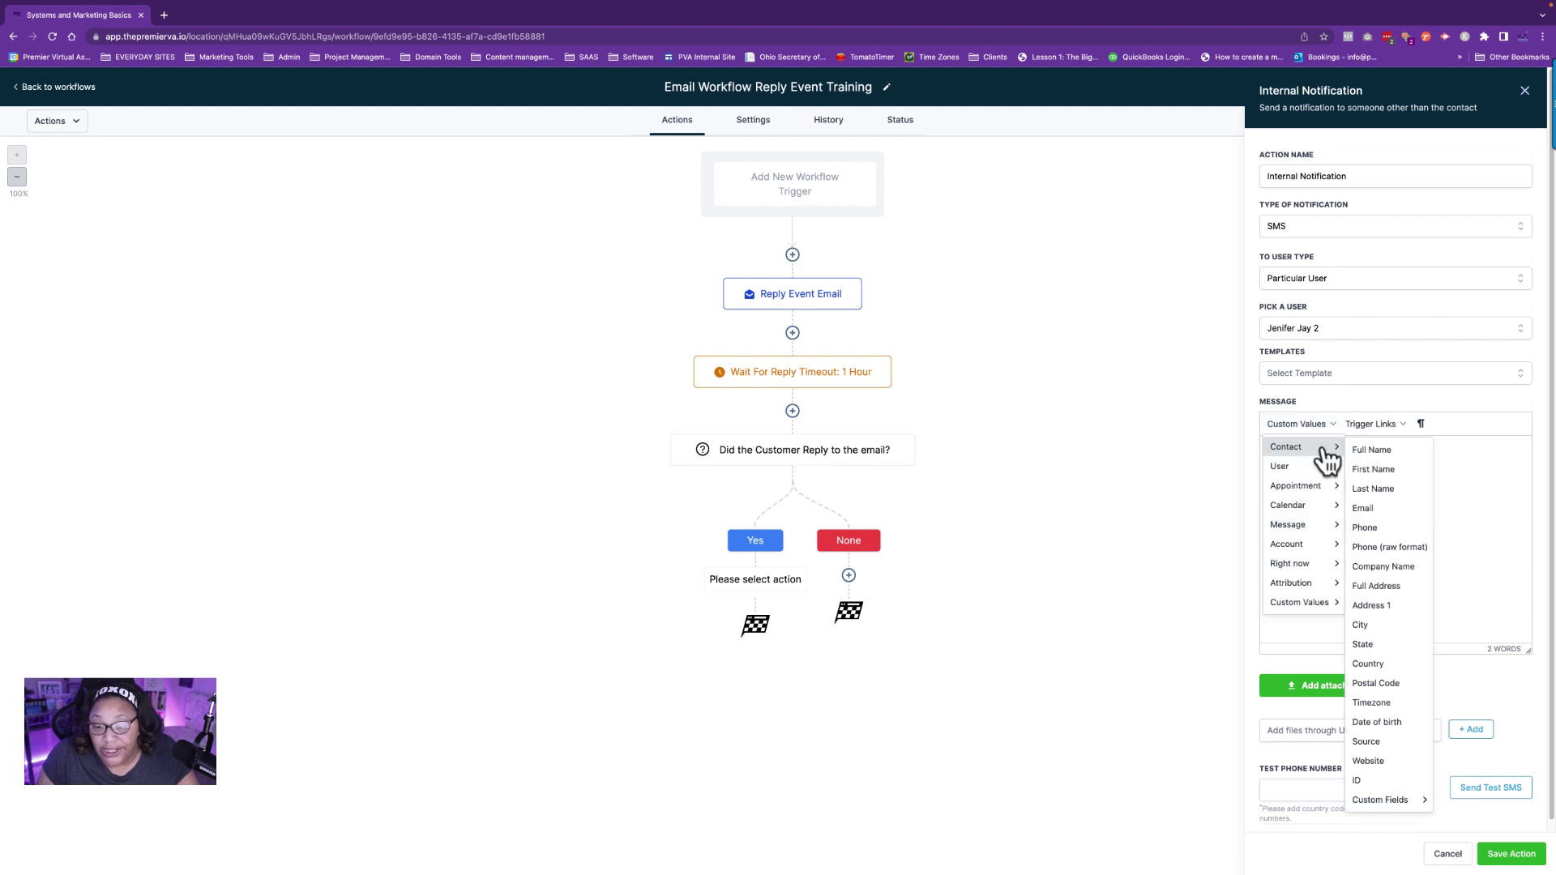
{"action": "left_click", "coordinate": [1384, 470]}
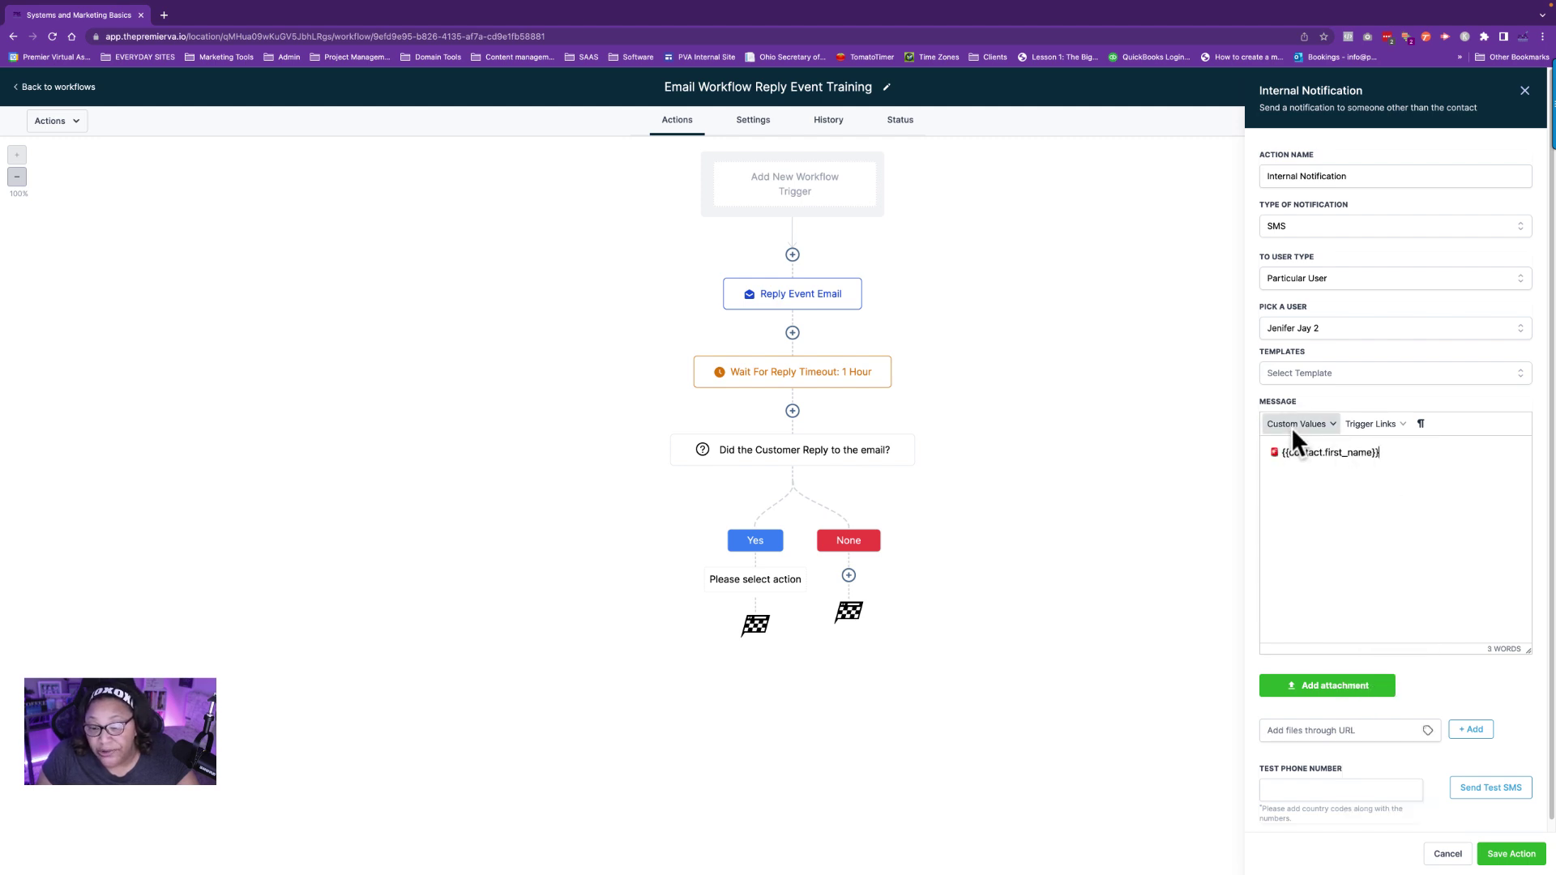
{"action": "type", "text": "re"}
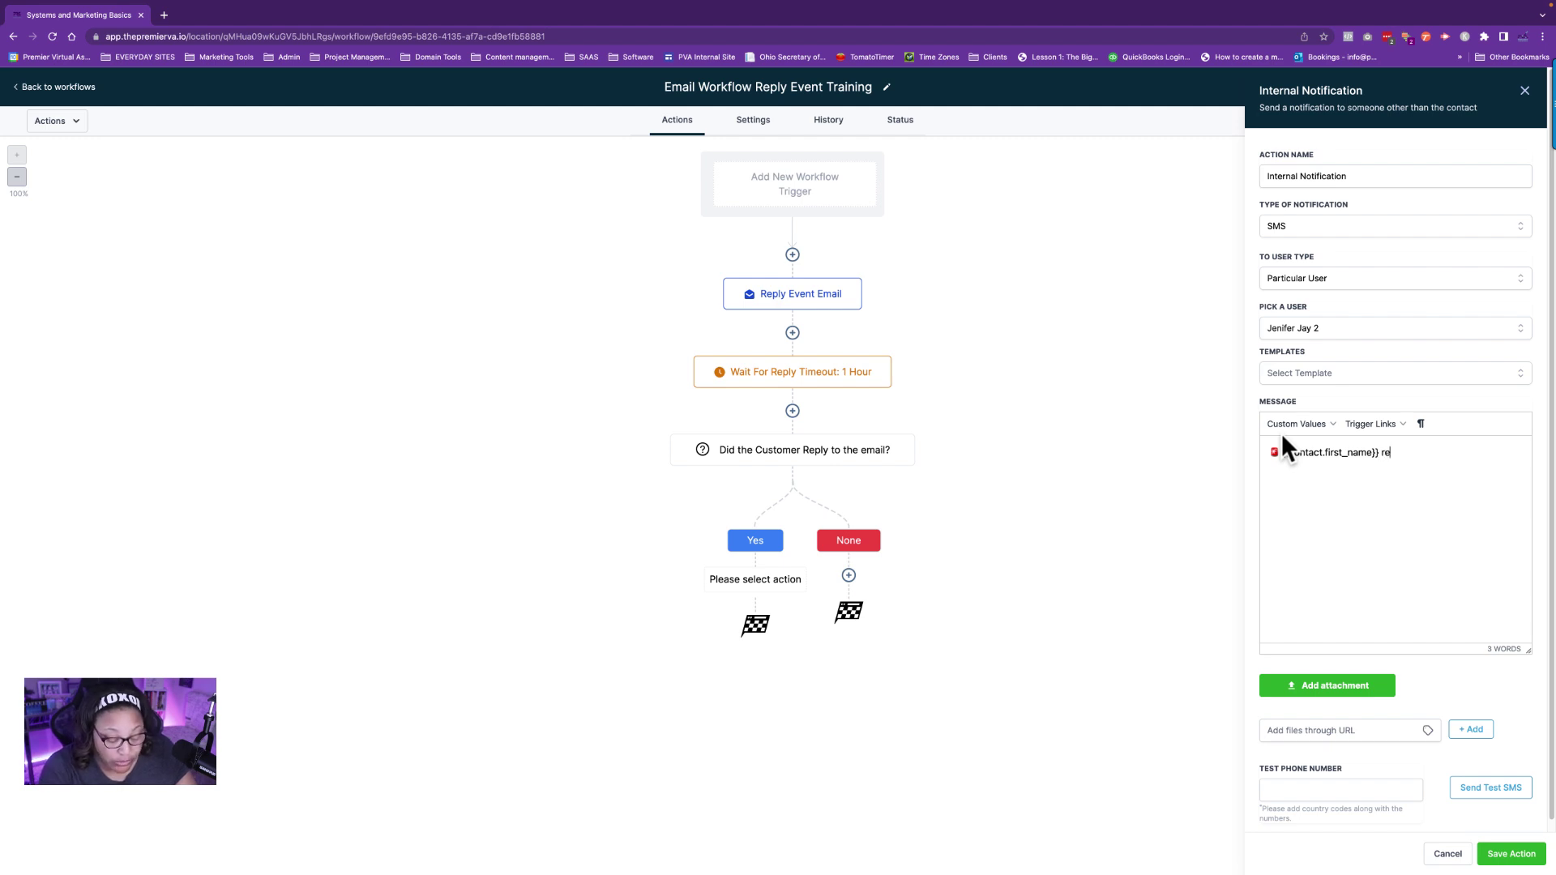
{"action": "type", "text": "plied to t"}
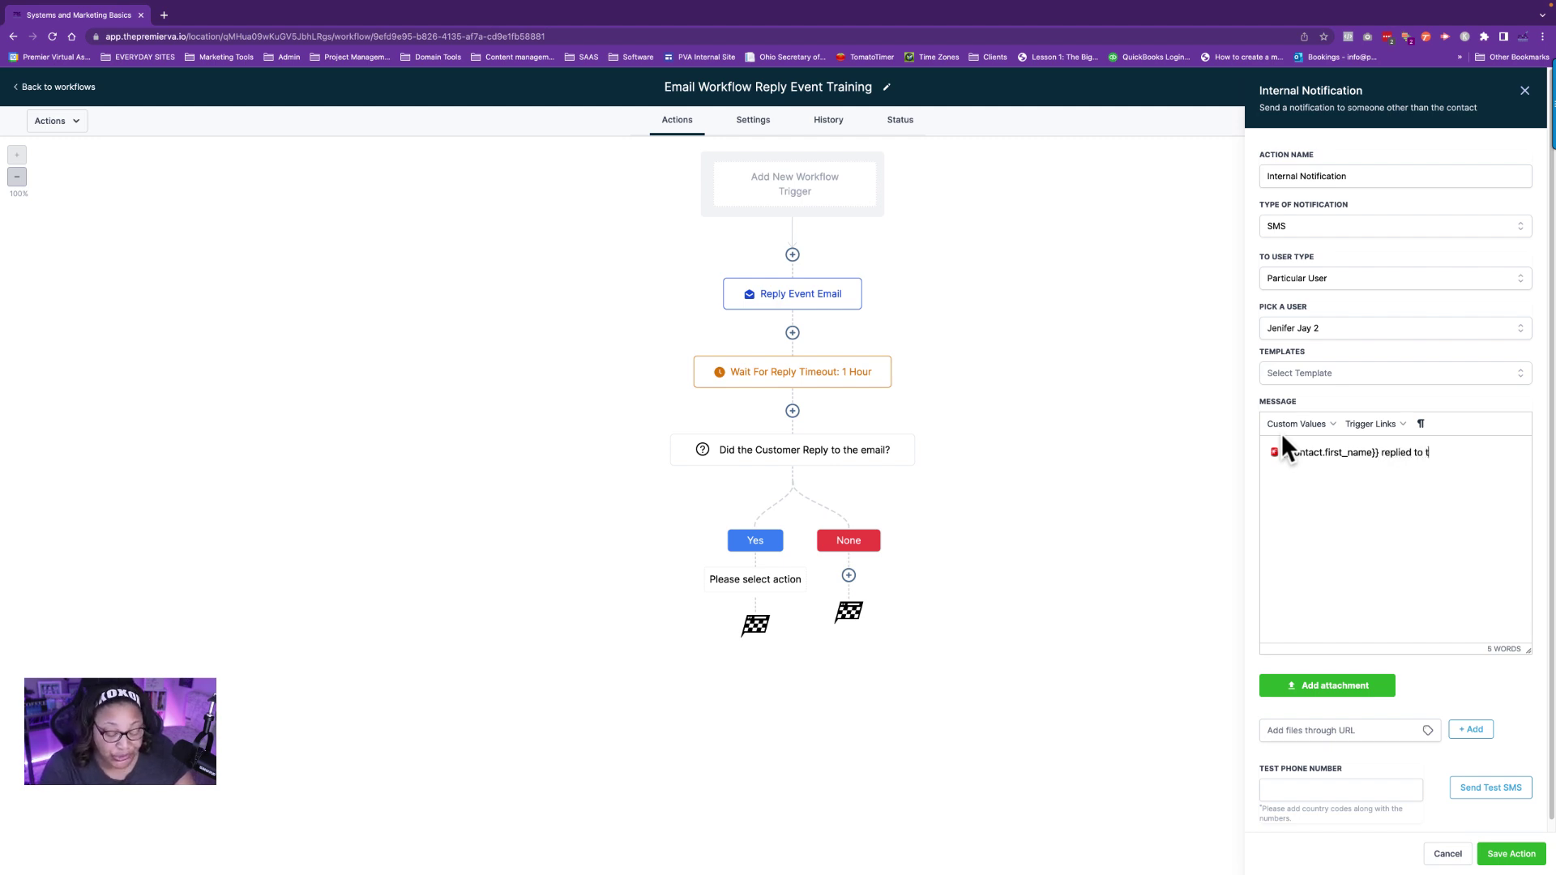
{"action": "type", "text": "he emai"}
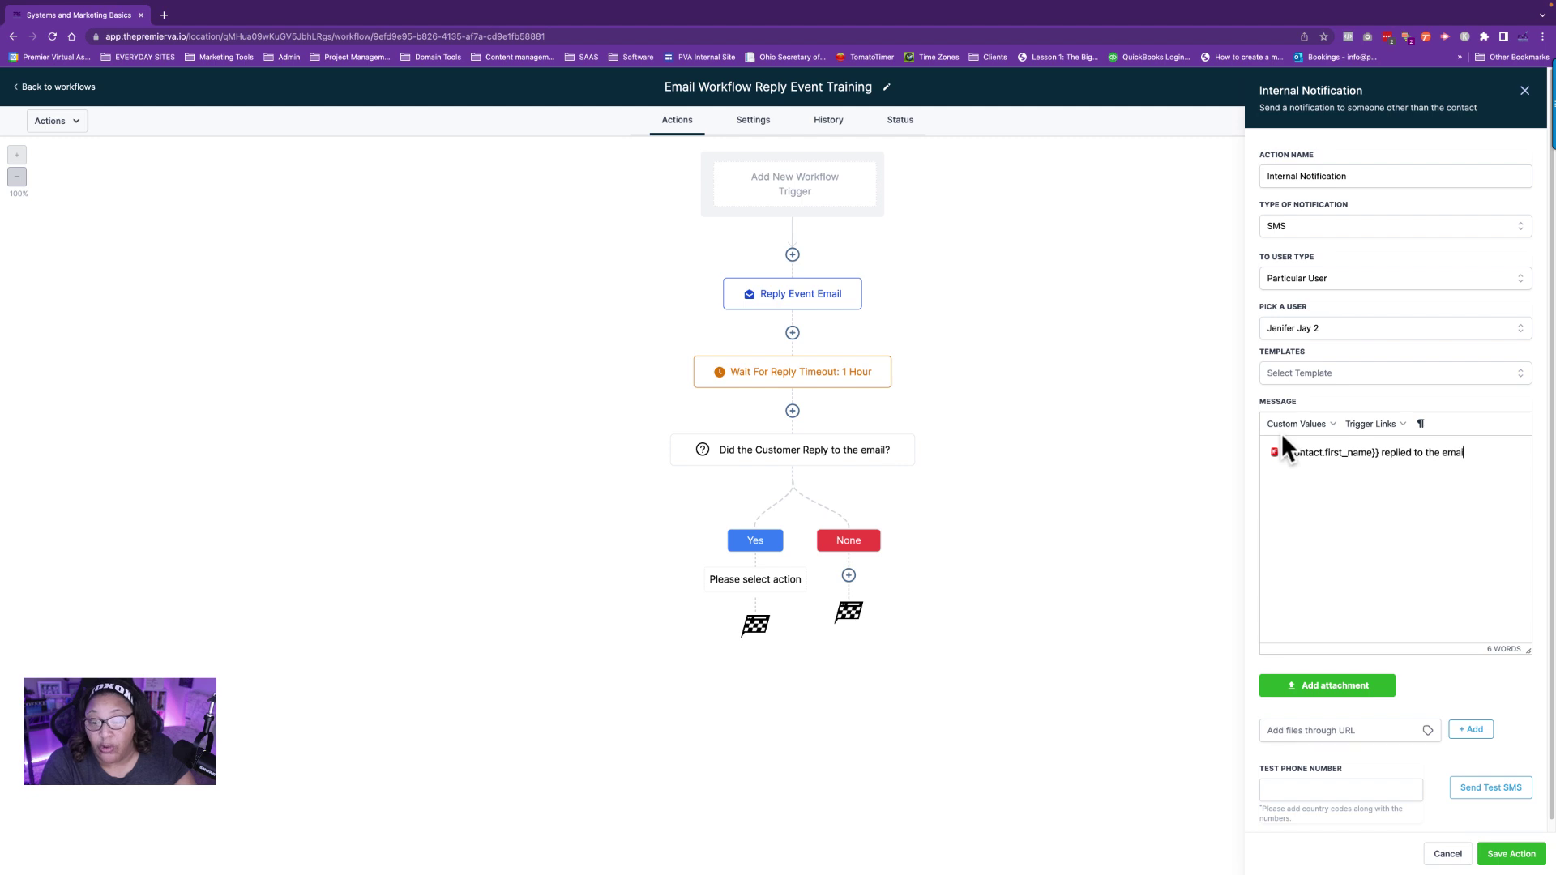
{"action": "type", "text": "l."}
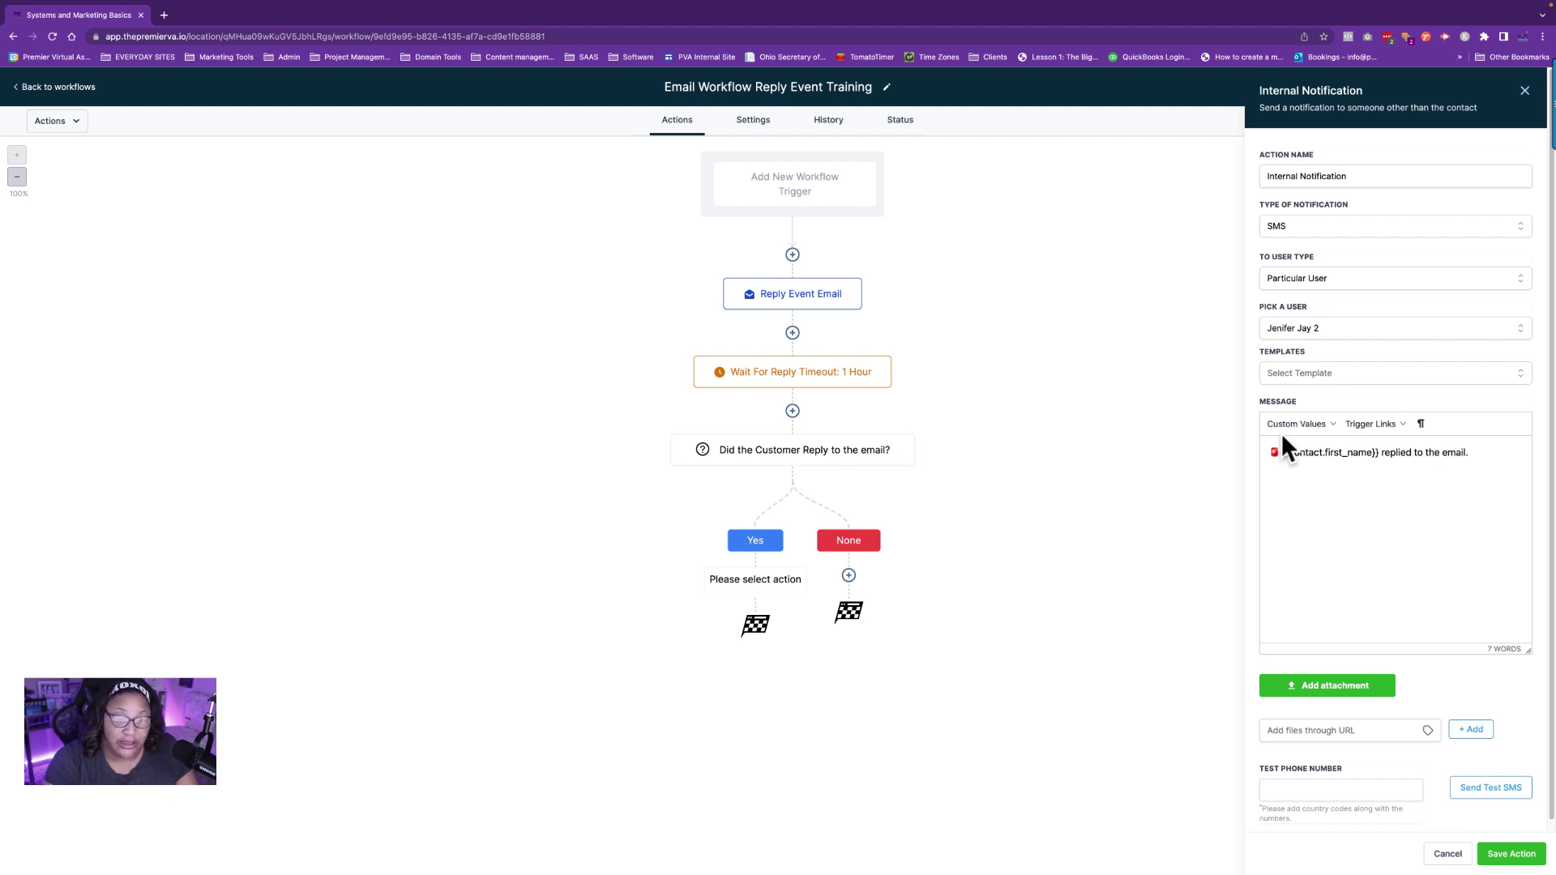
Add a second message line reading 'PBS Email Workflow Nortification System'.
{"action": "key", "text": "Return"}
{"action": "type", "text": "BS"}
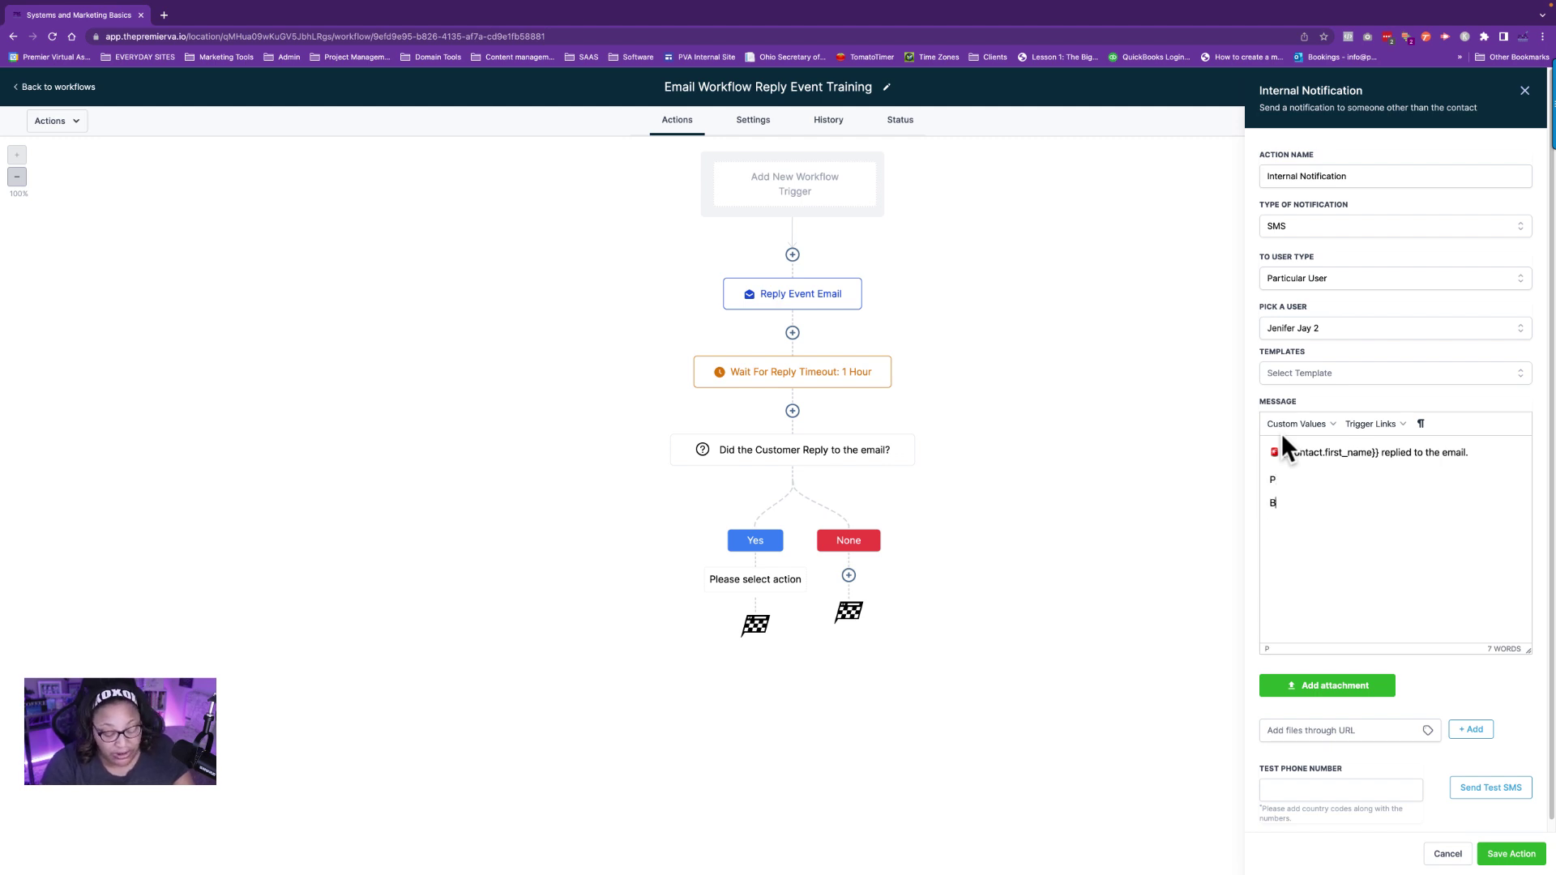
{"action": "key", "text": "BackSpace"}
{"action": "key", "text": "BackSpace"}
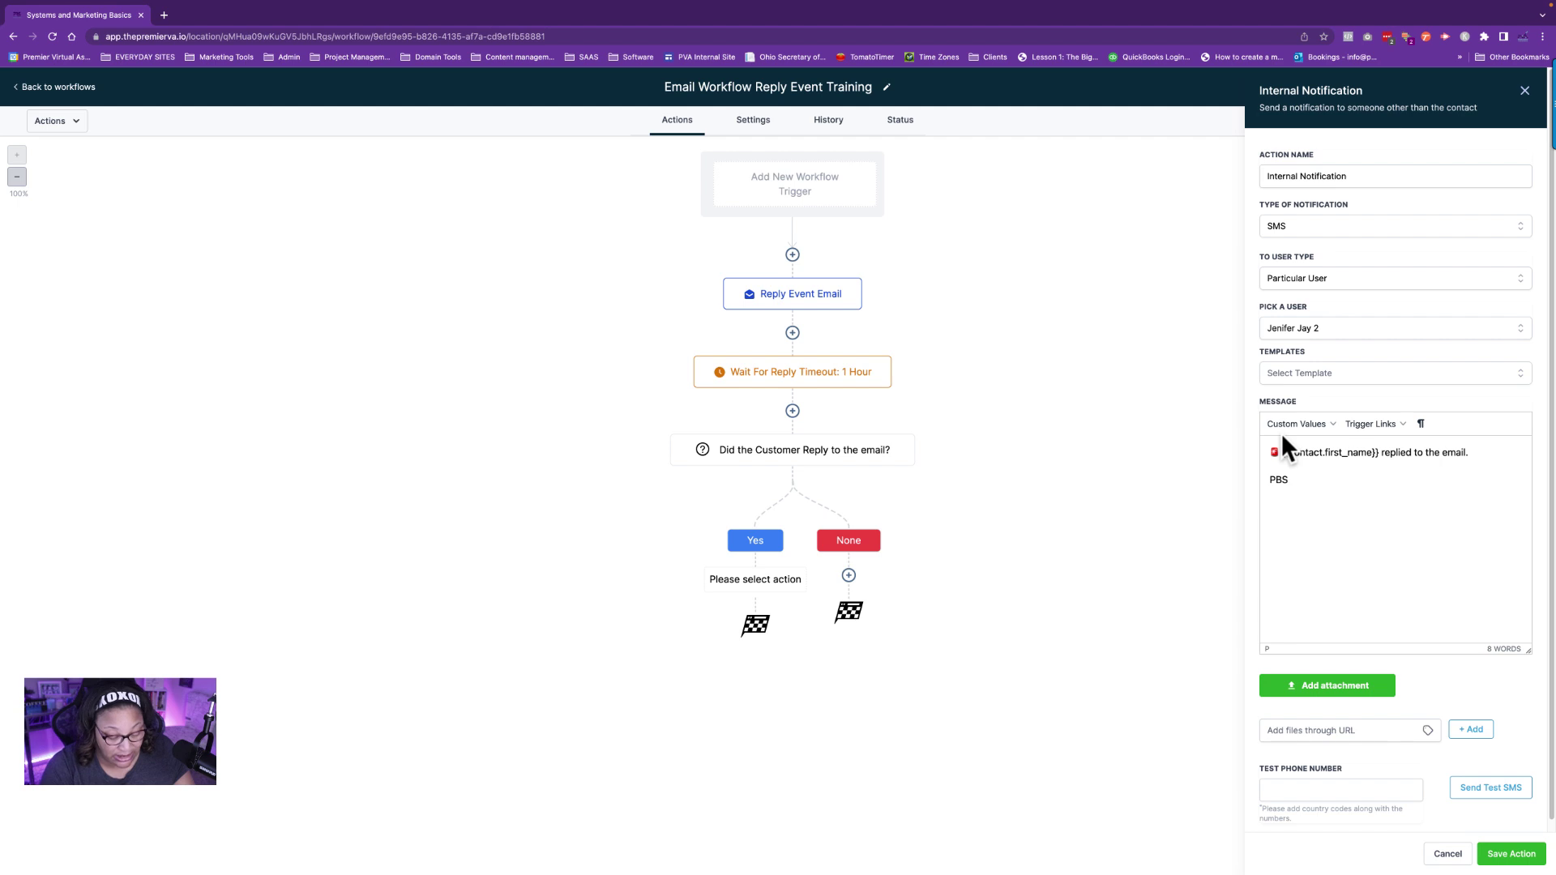
{"action": "type", "text": "PBS Email "}
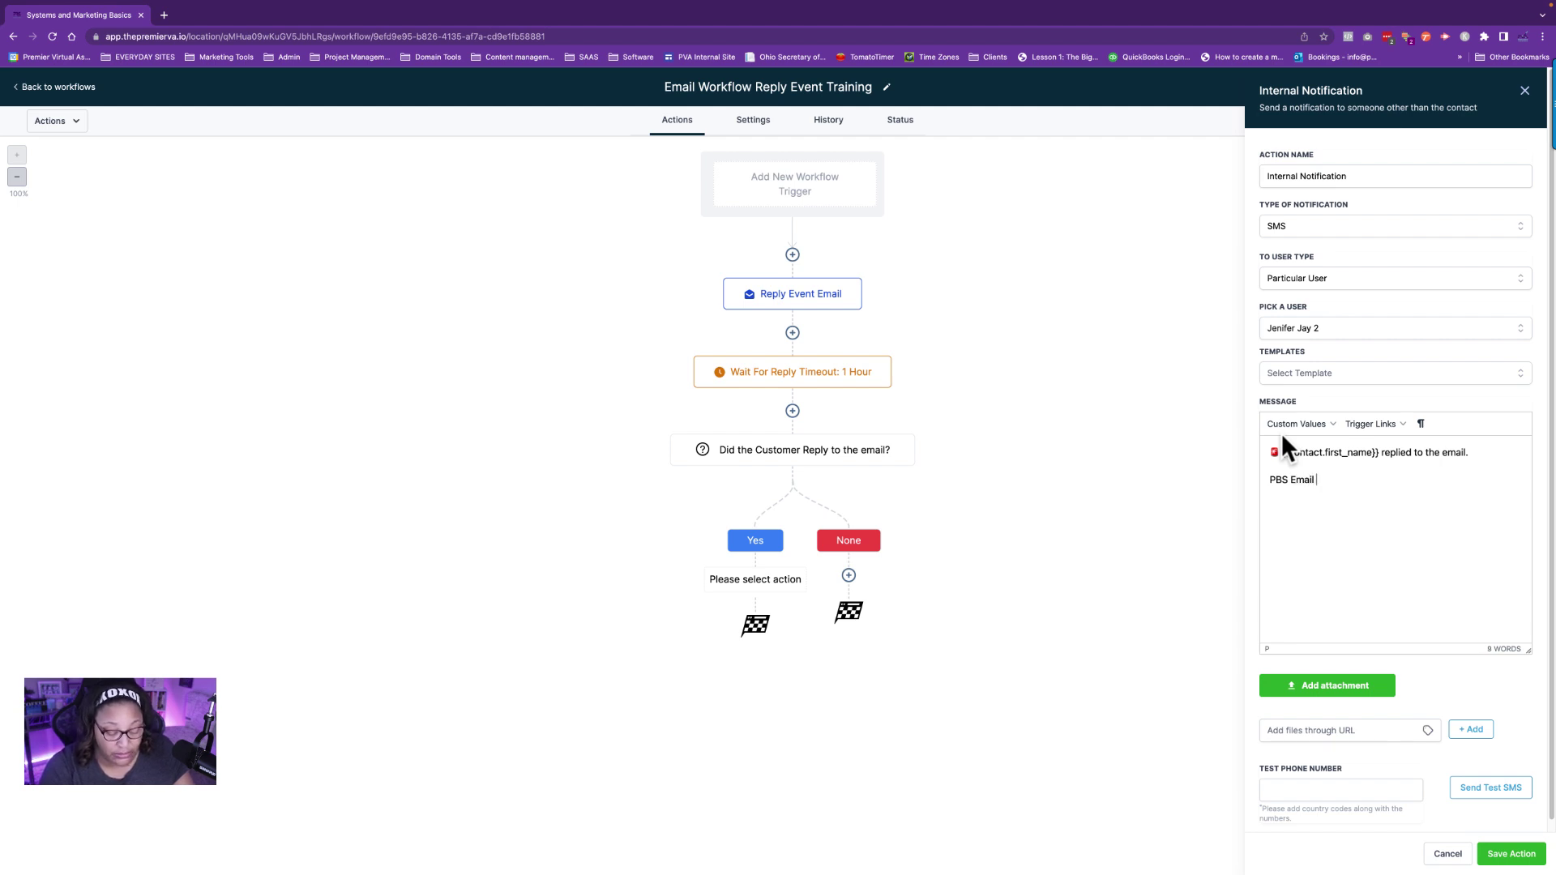
{"action": "type", "text": "Workflow Nortification"}
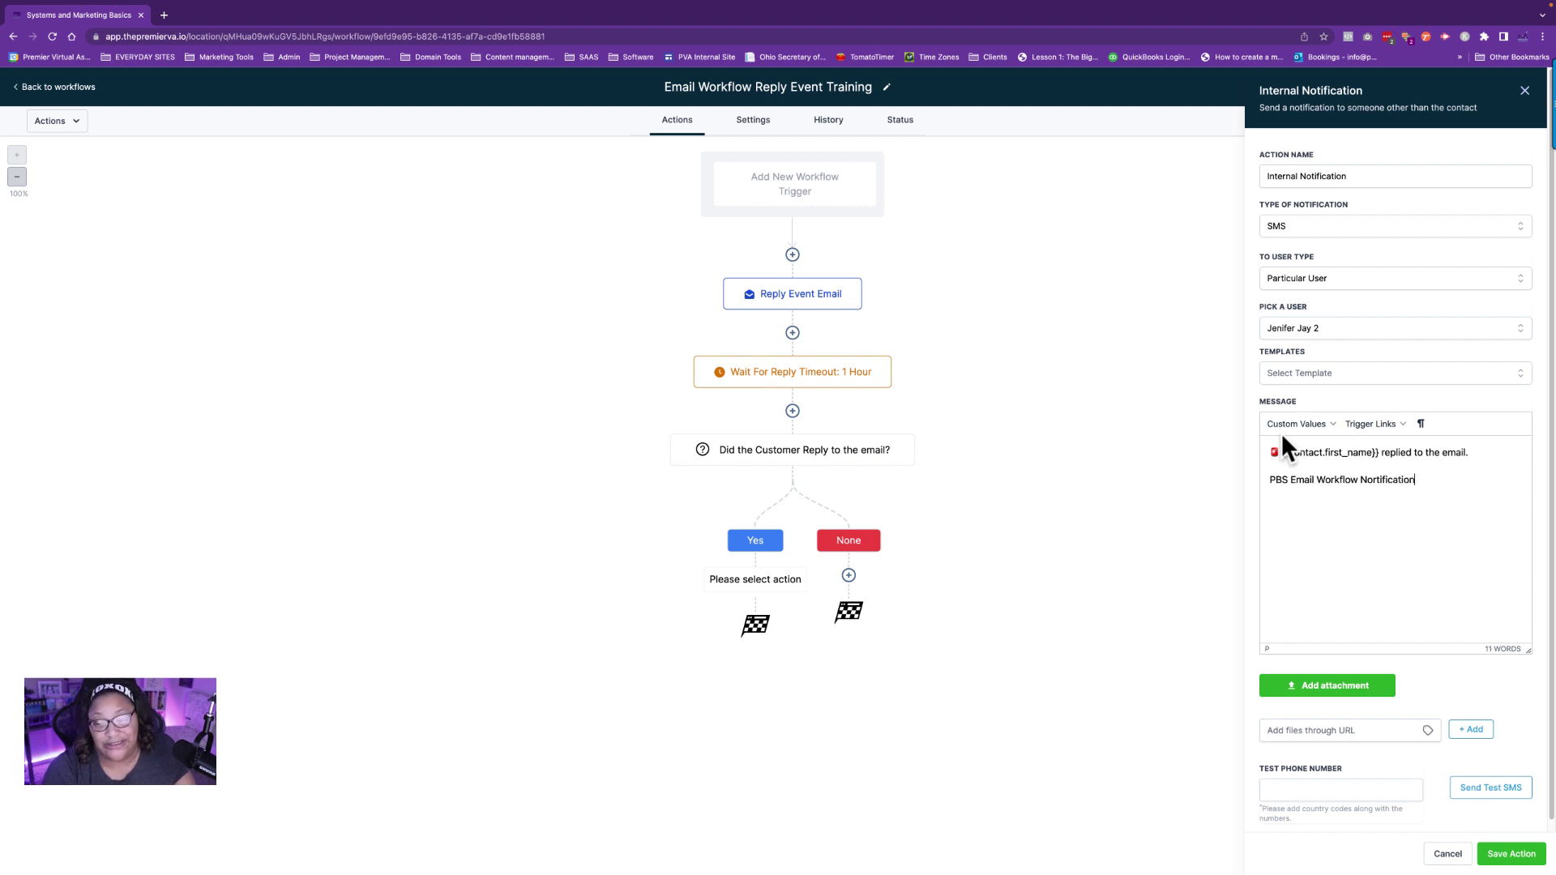
{"action": "type", "text": " System"}
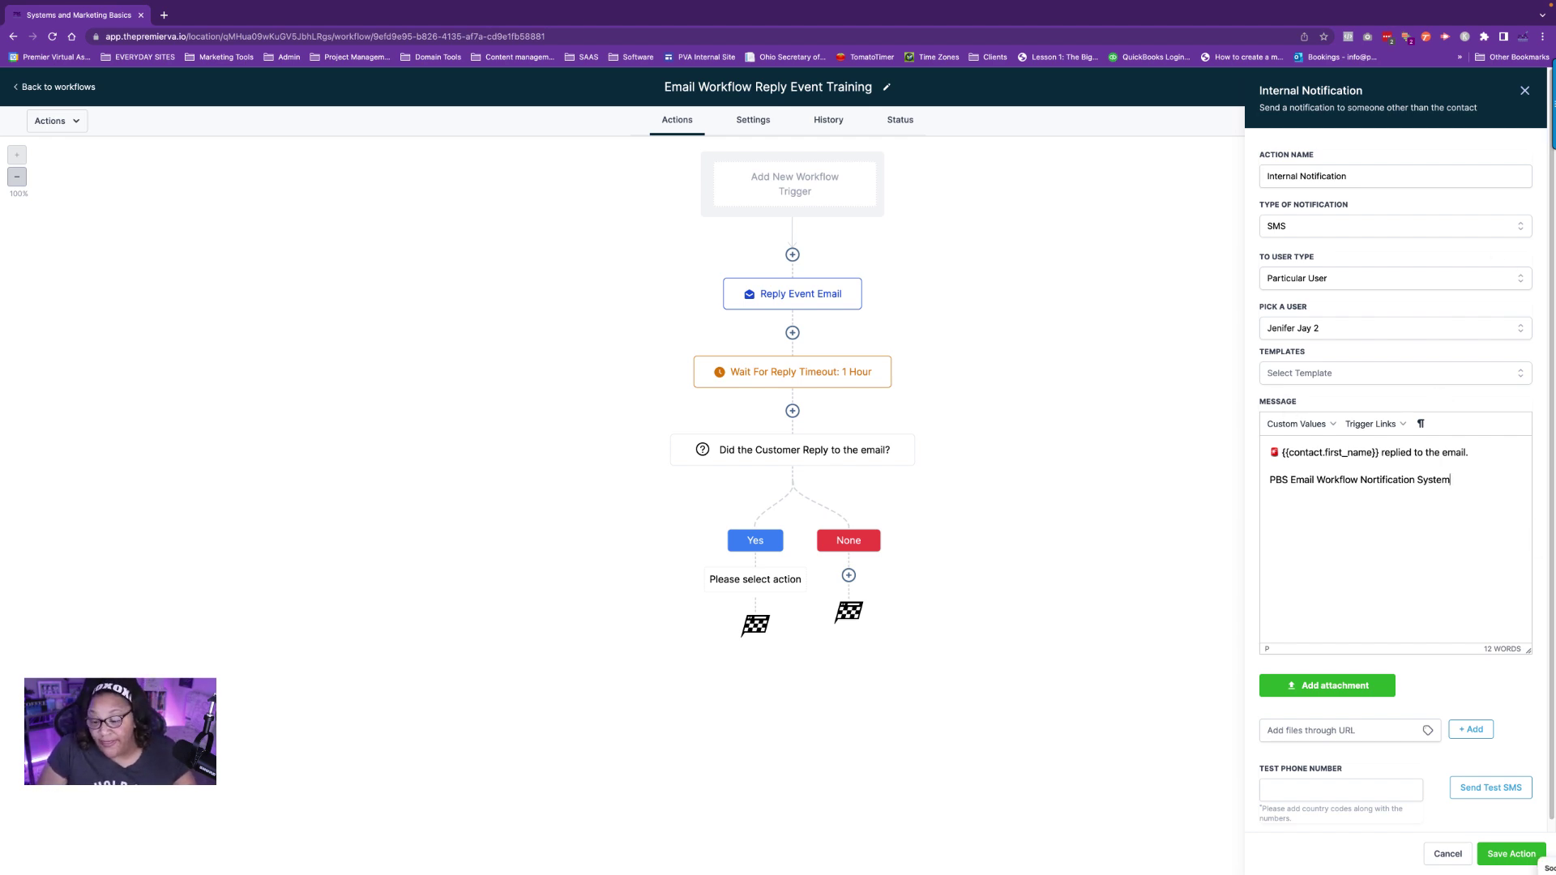
Save the step and workflow, then rename the step 'Internal SMS Notification To' the team member and save it.
{"action": "left_click", "coordinate": [1511, 853]}
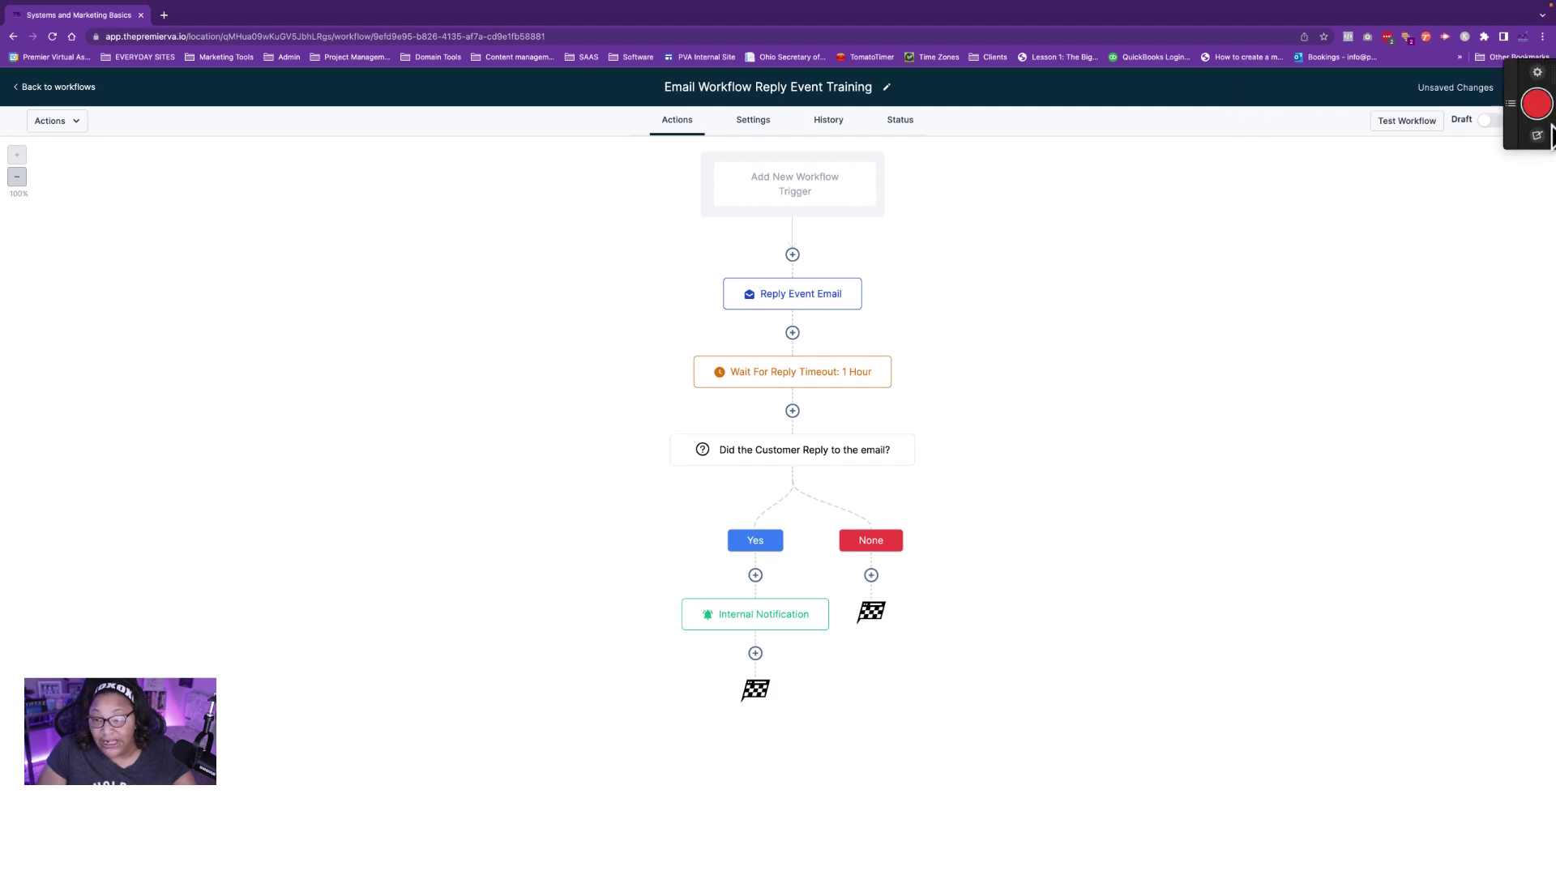
{"action": "left_click", "coordinate": [1516, 90]}
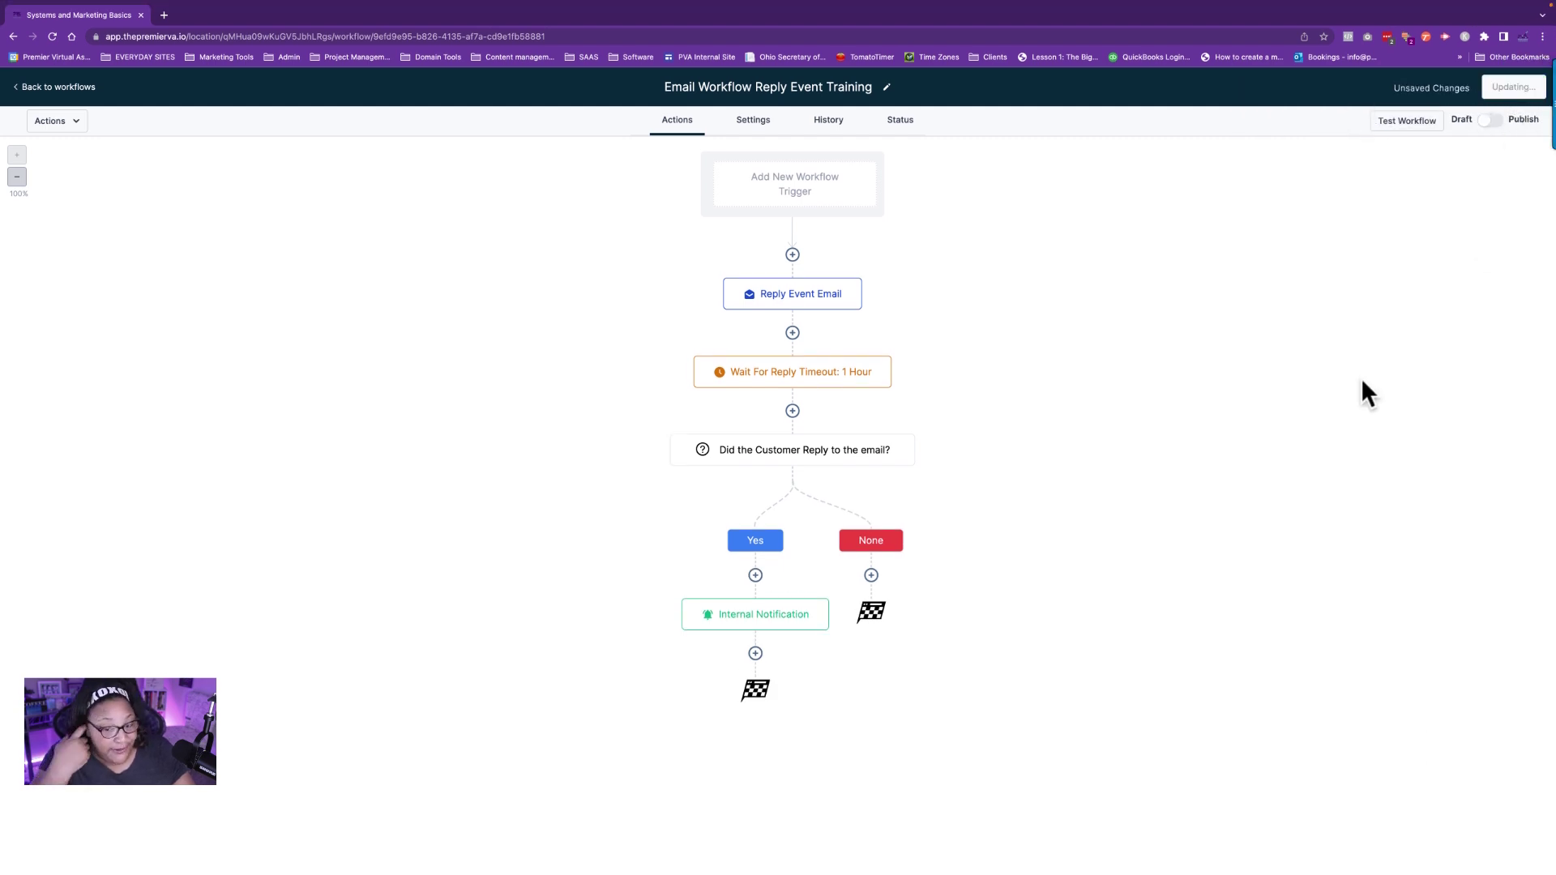
{"action": "left_click", "coordinate": [733, 623]}
{"action": "left_click", "coordinate": [1341, 183]}
{"action": "key", "text": "BackSpace"}
{"action": "key", "text": "BackSpace"}
{"action": "key", "text": "BackSpace"}
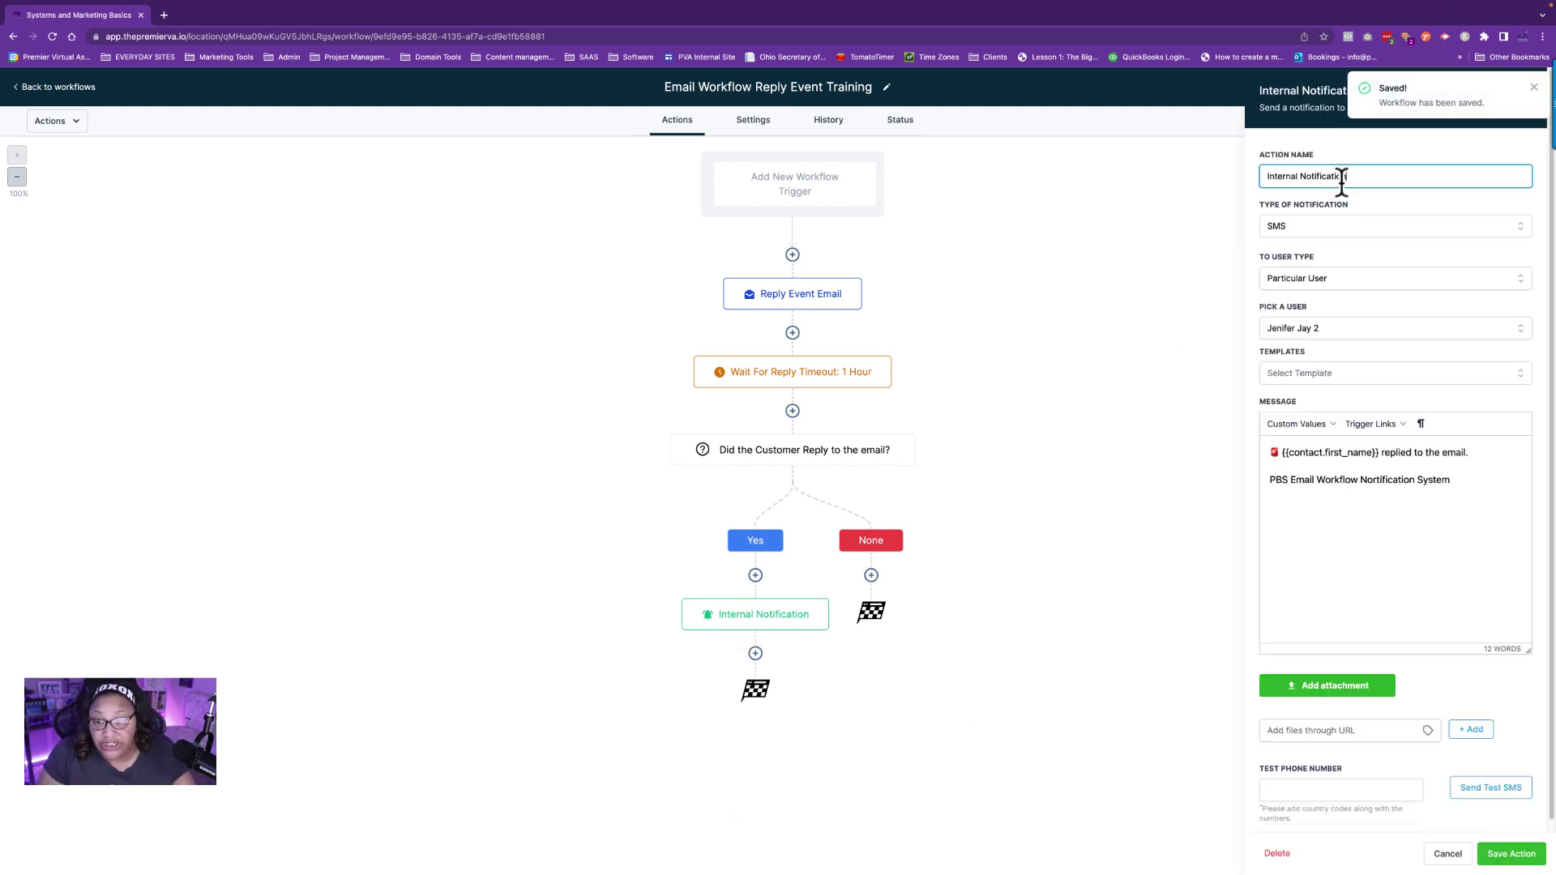
{"action": "type", "text": "to"}
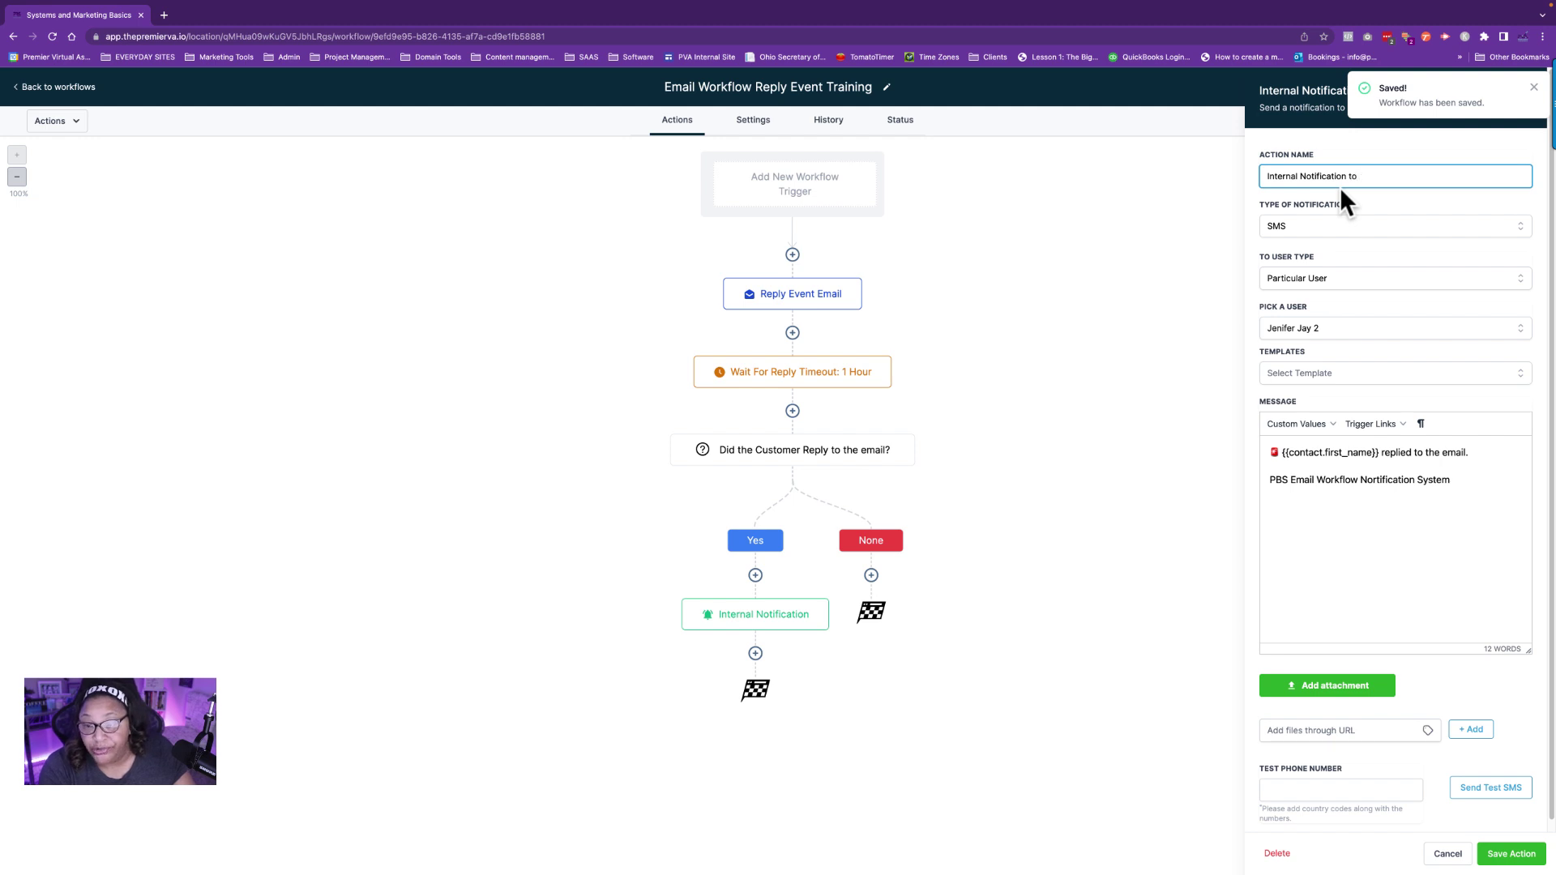
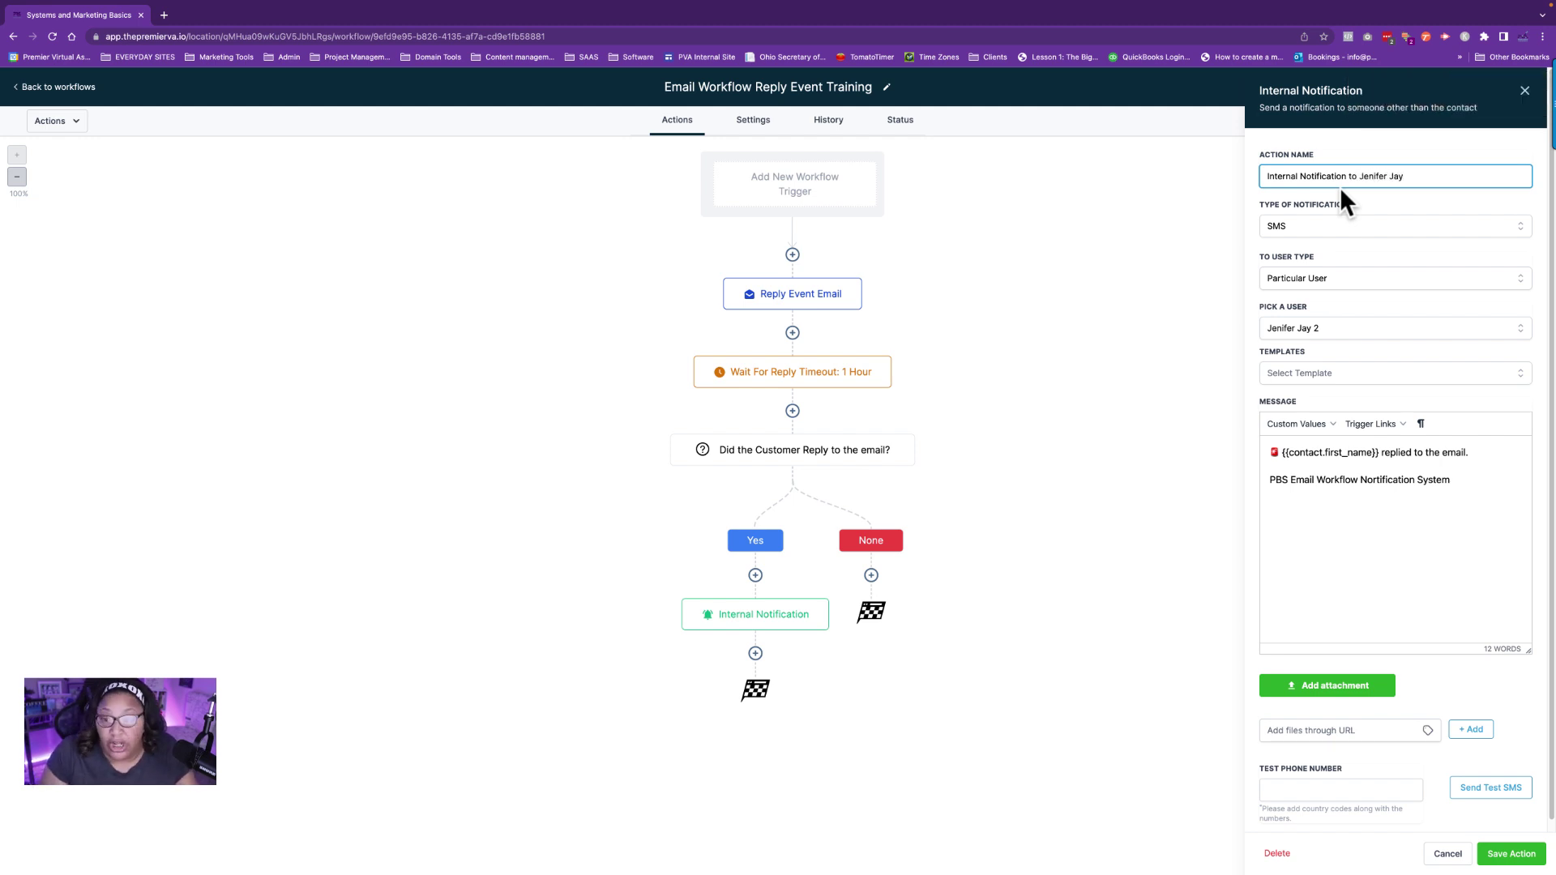
{"action": "left_click", "coordinate": [1300, 176]}
{"action": "type", "text": "SMS"}
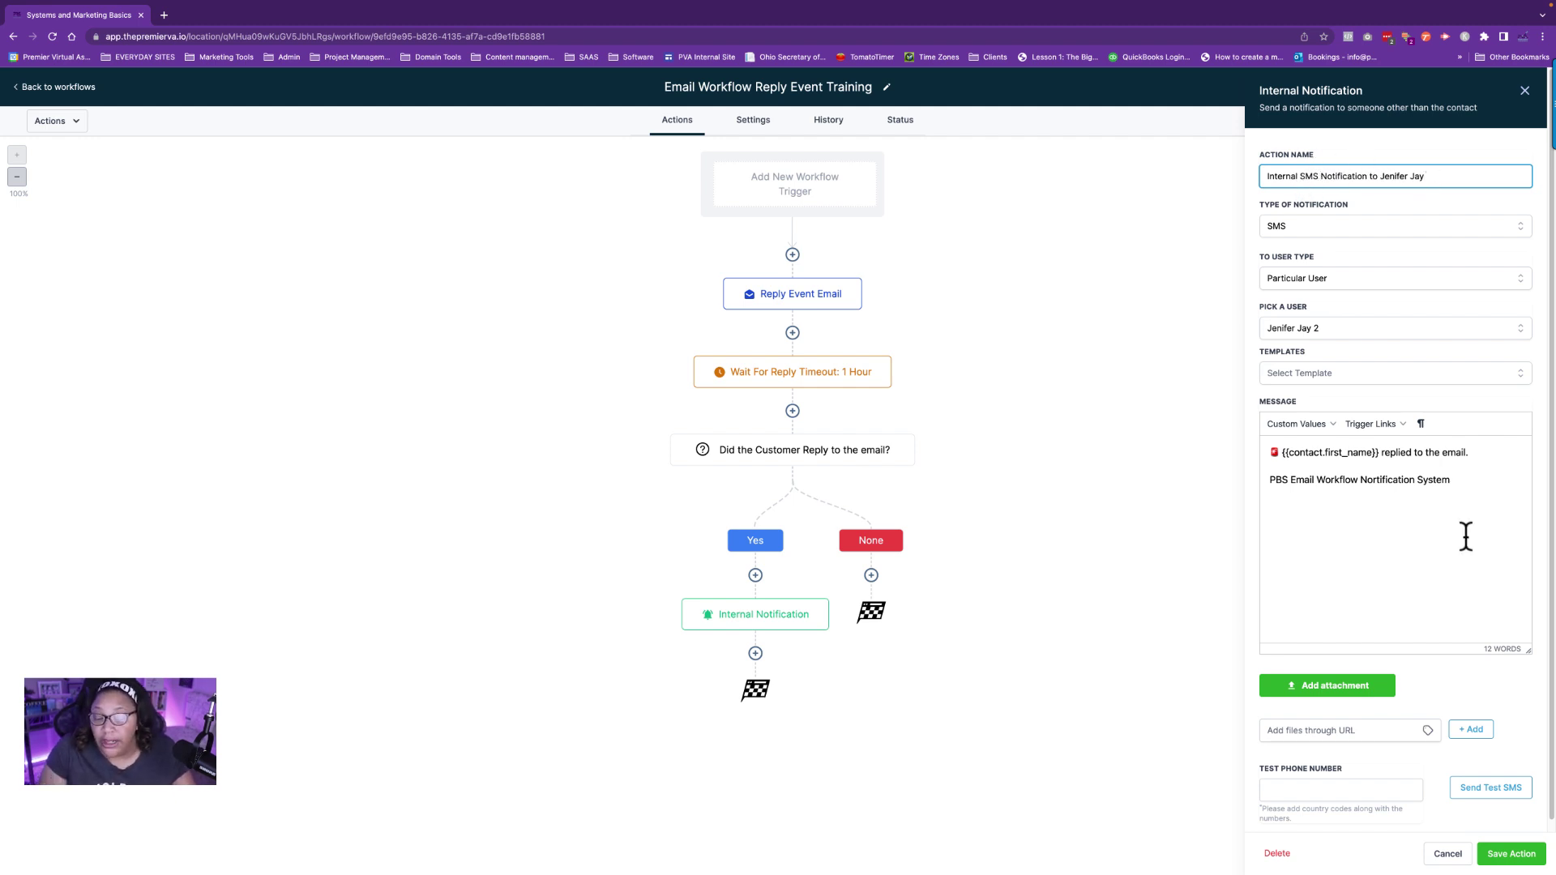
{"action": "left_click", "coordinate": [1500, 854]}
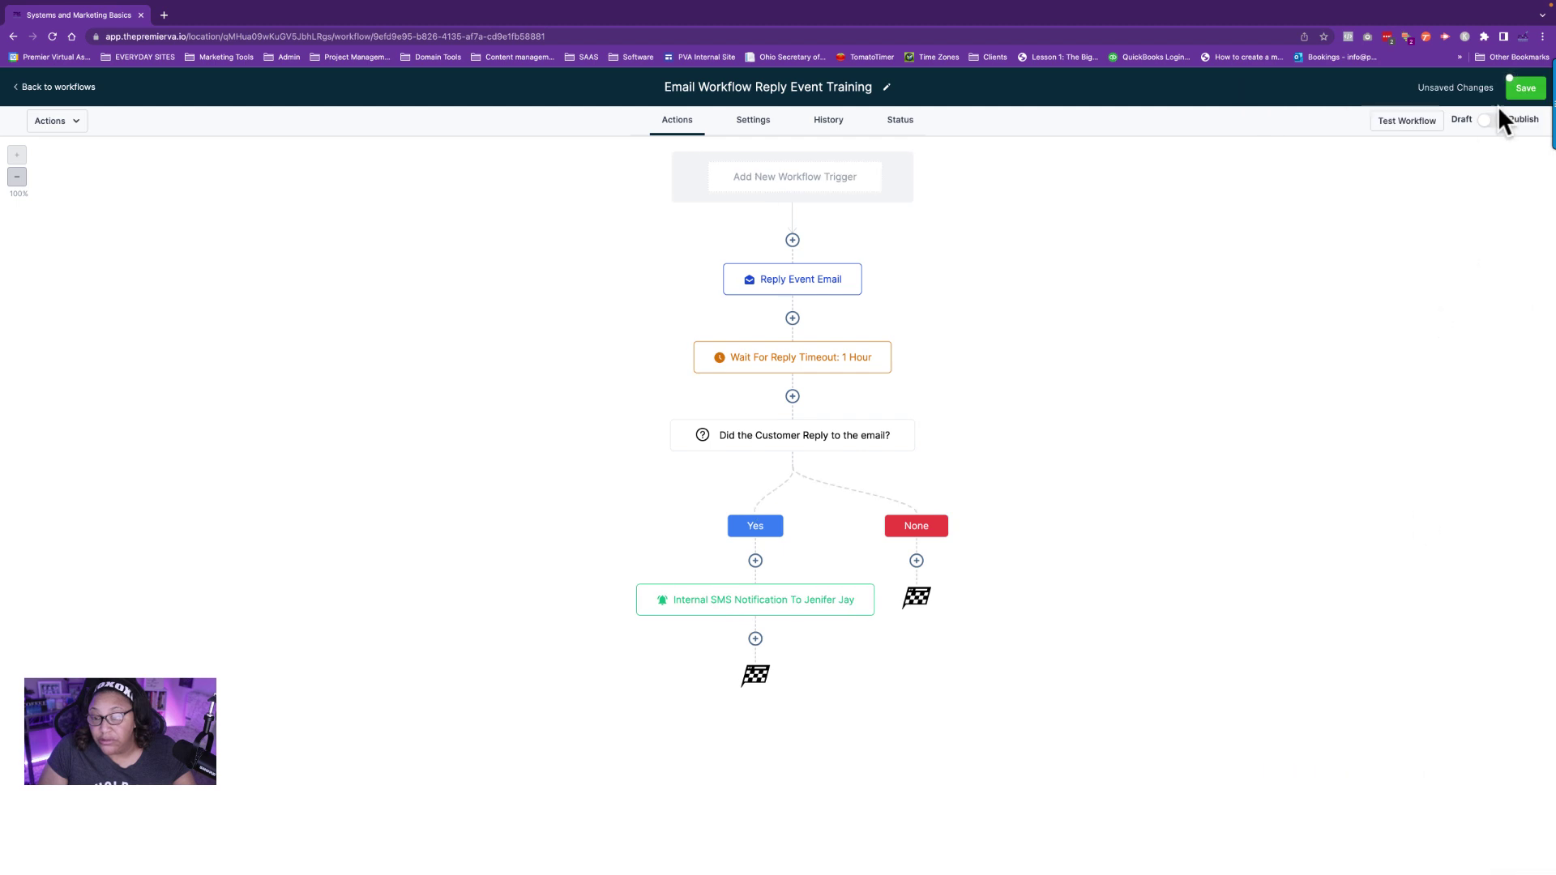
Save the workflow, switch it from Draft to Publish, save again, and go back to workflows.
{"action": "left_click", "coordinate": [1526, 89]}
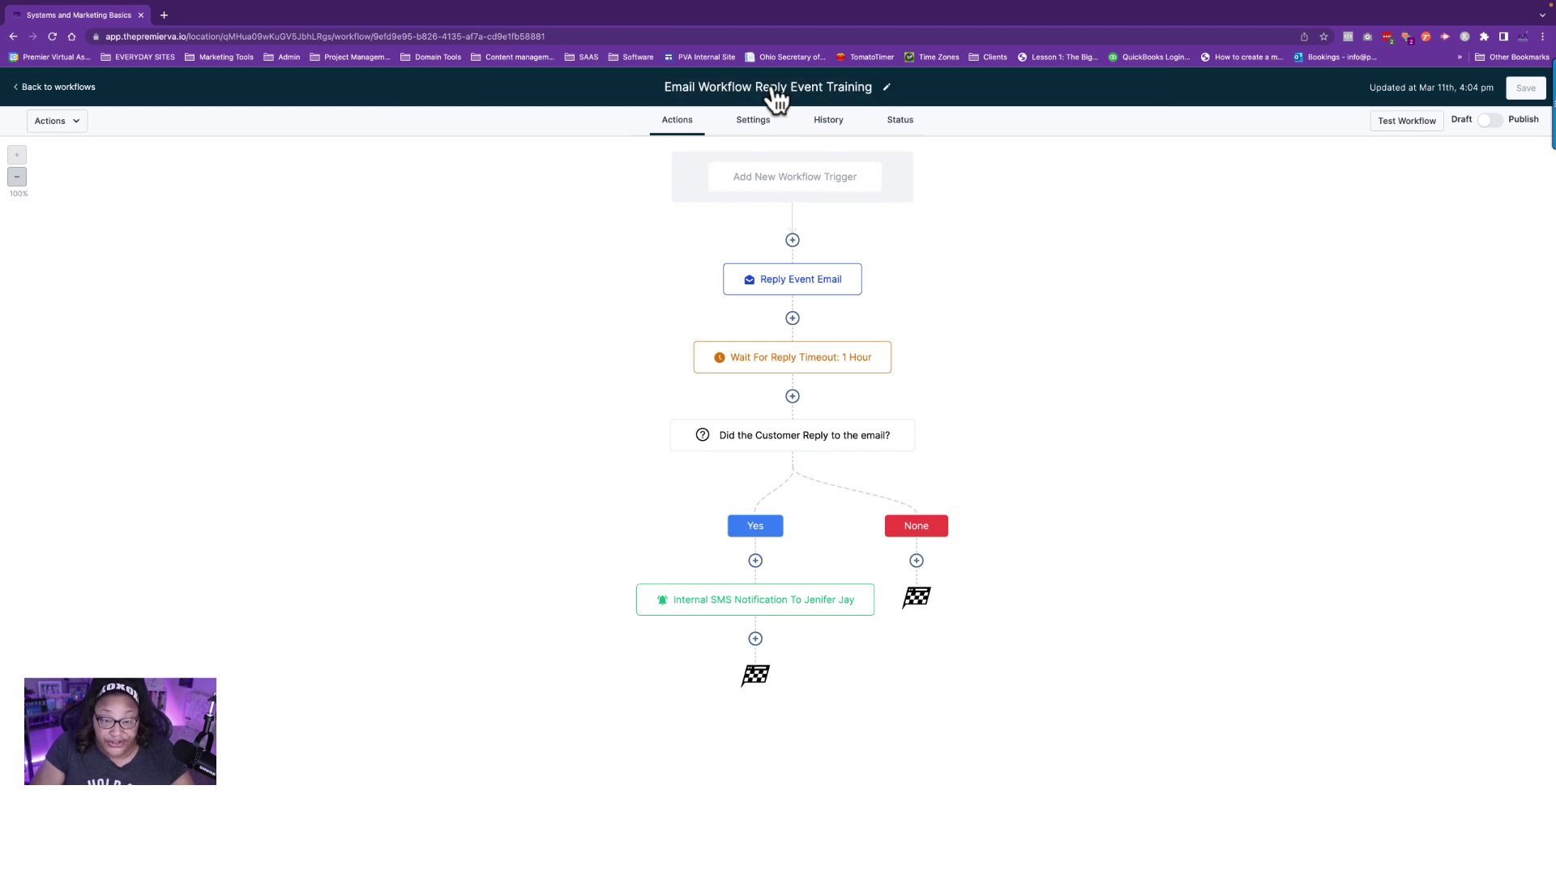
{"action": "left_click", "coordinate": [1491, 122]}
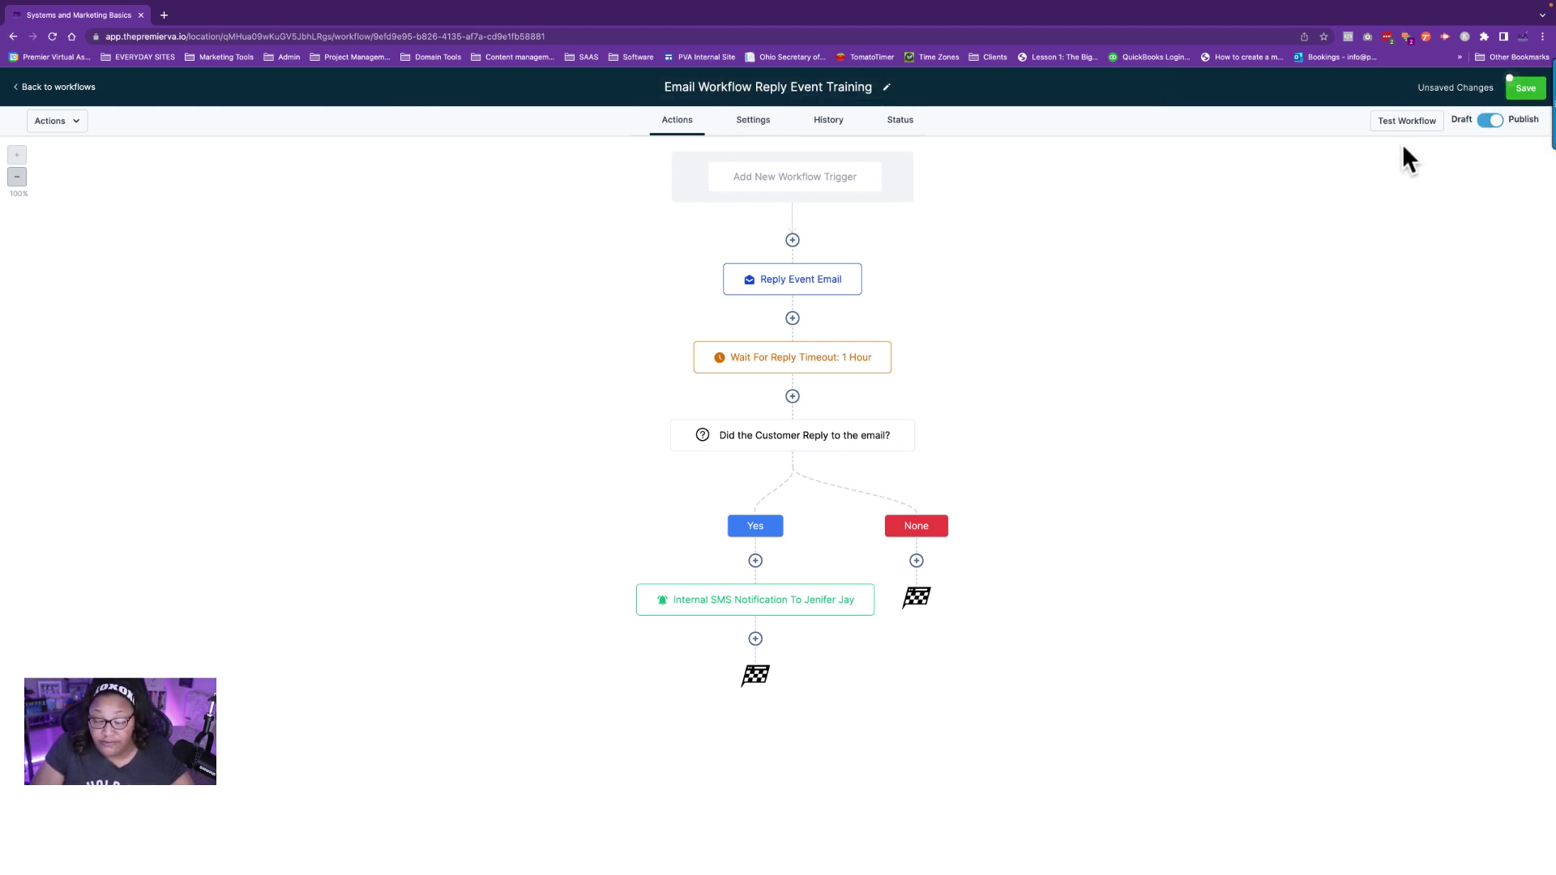
{"action": "left_click", "coordinate": [1524, 88]}
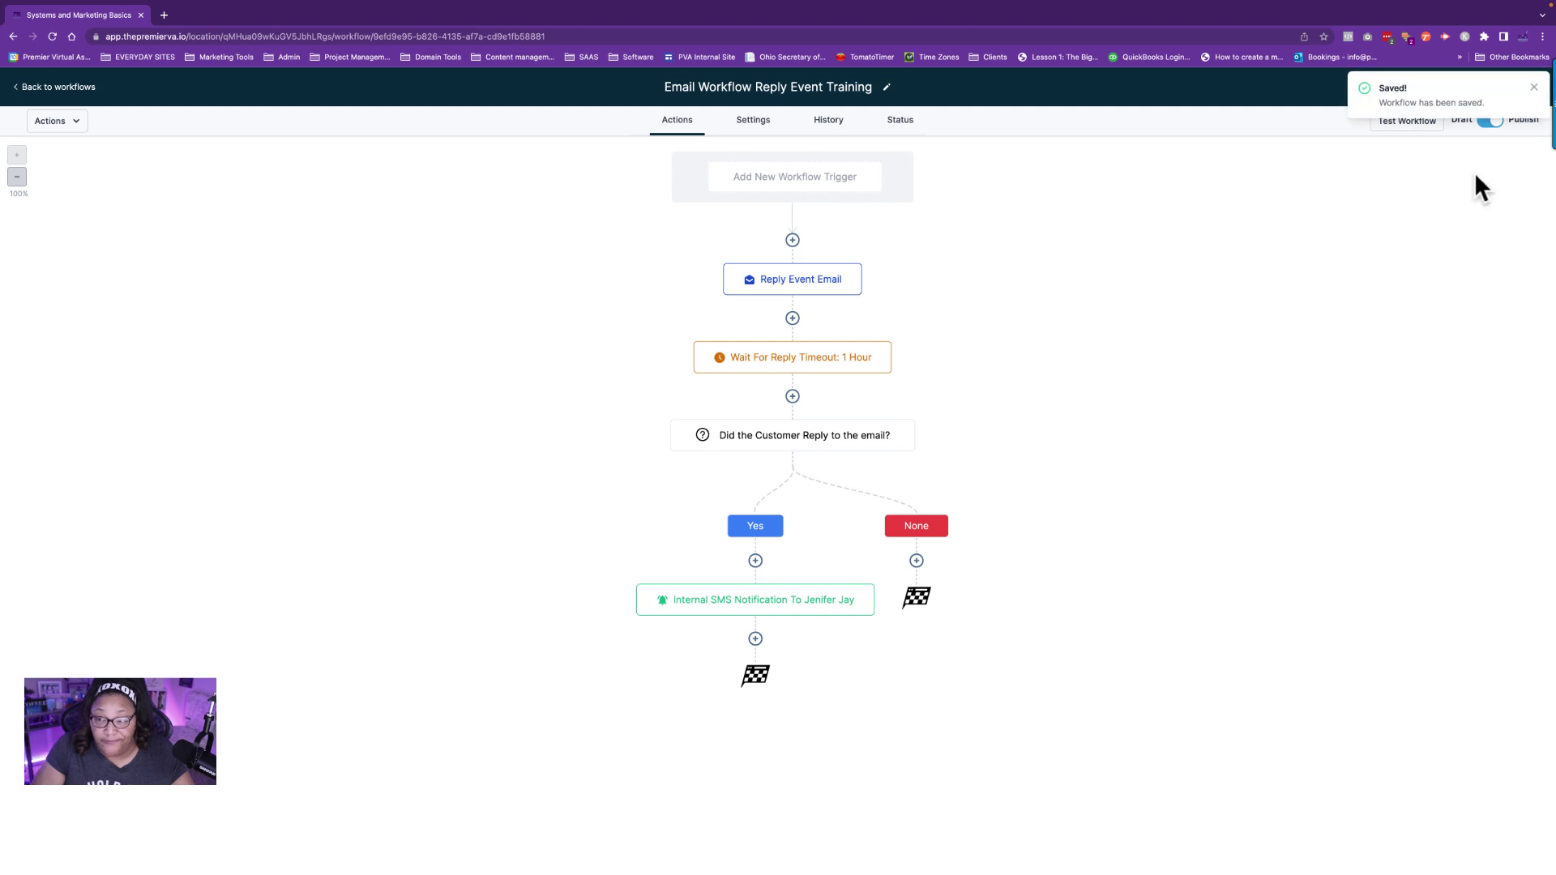
{"action": "key", "text": "ctrl+super+f"}
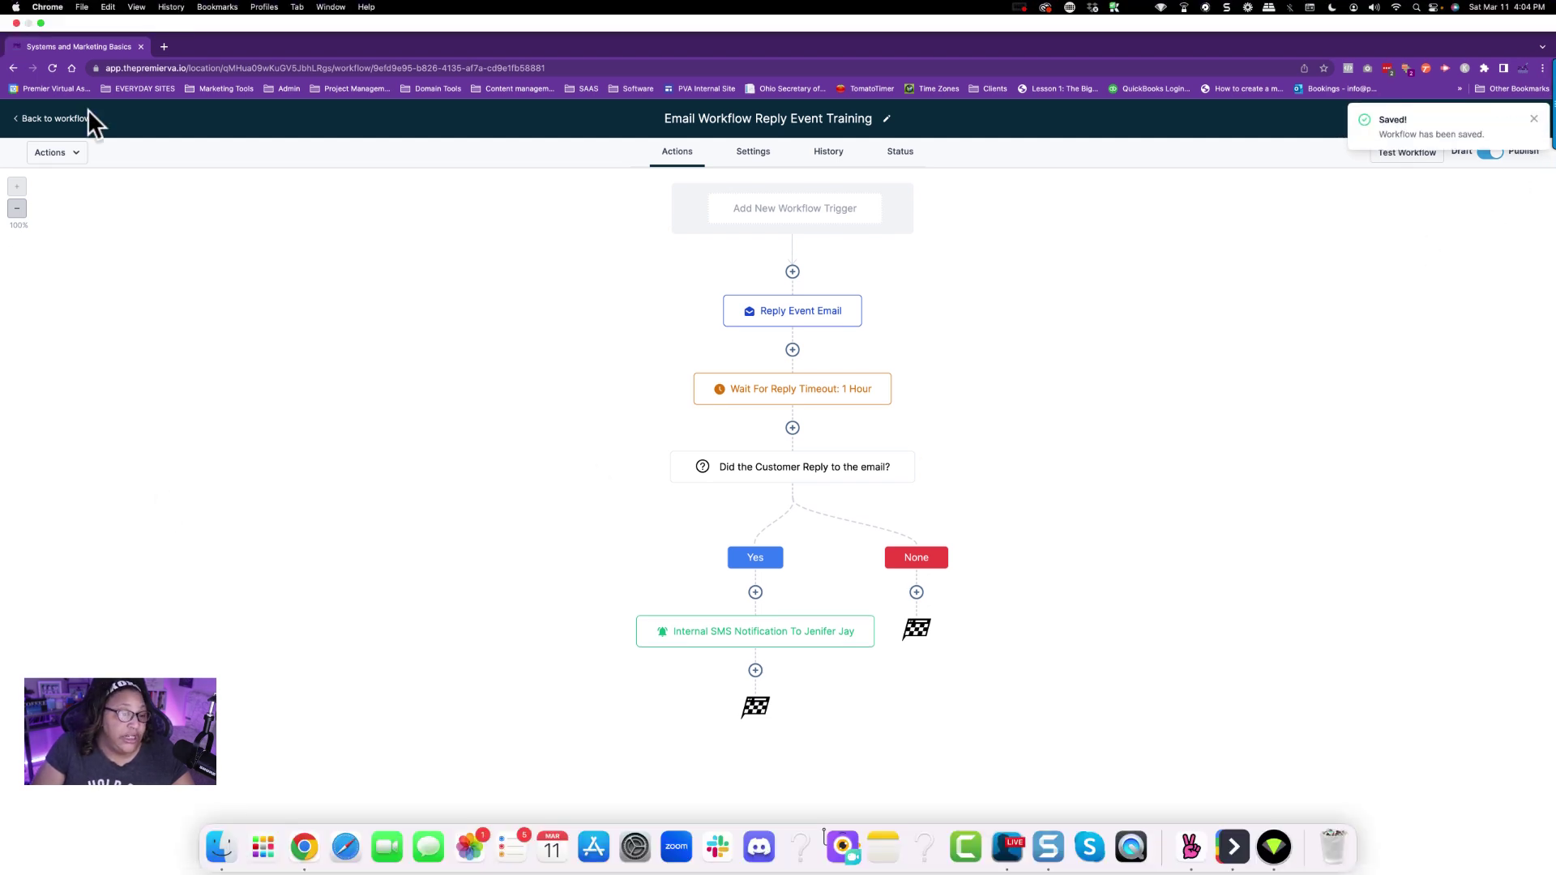
{"action": "key", "text": "ctrl+super+f"}
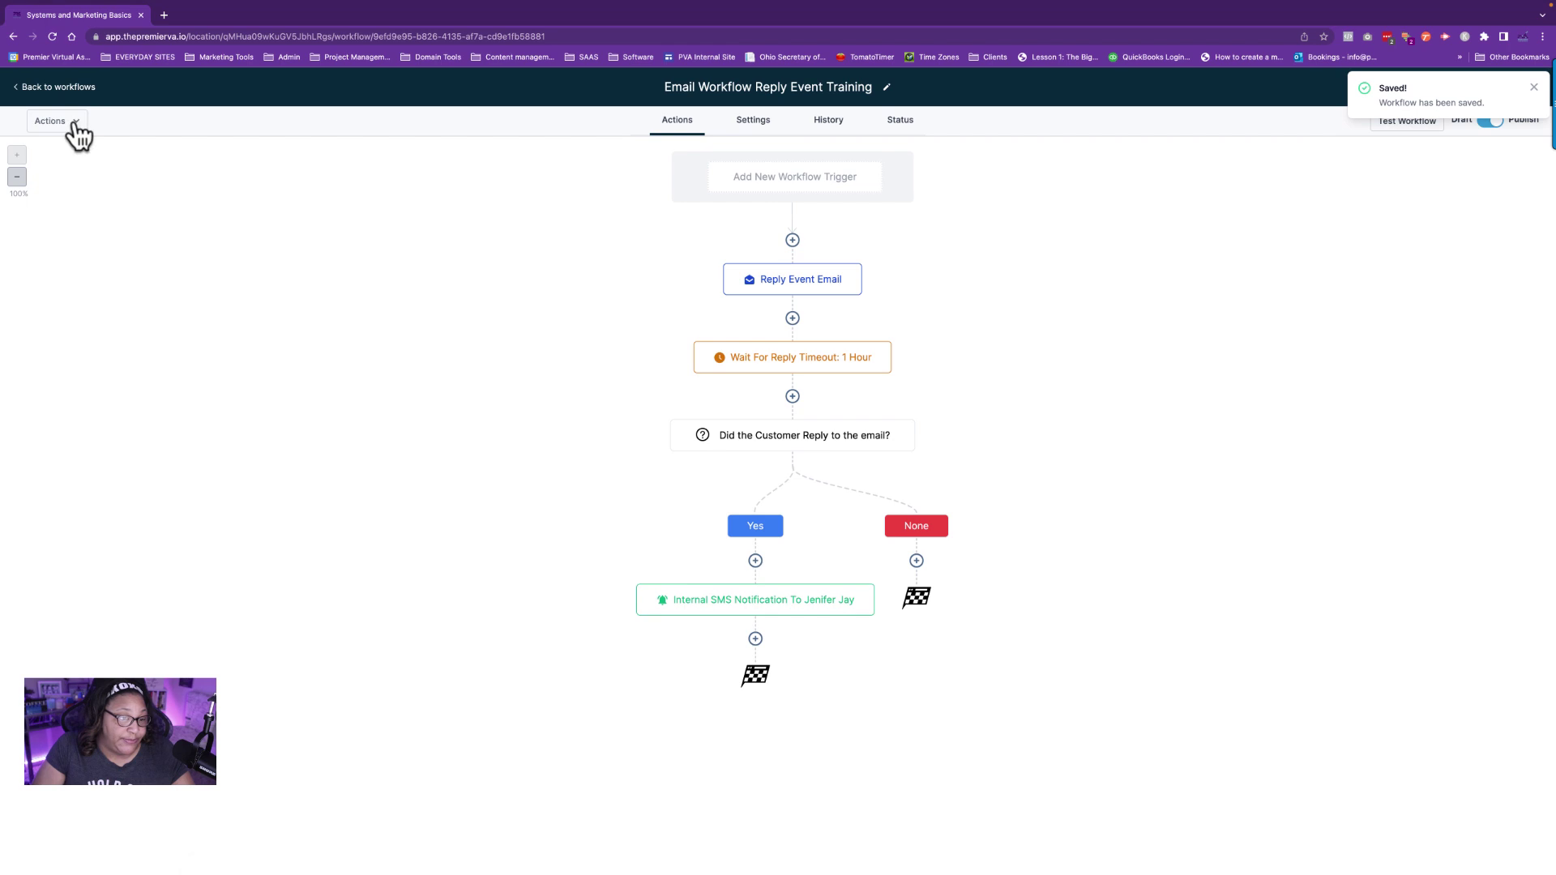
{"action": "left_click", "coordinate": [62, 87]}
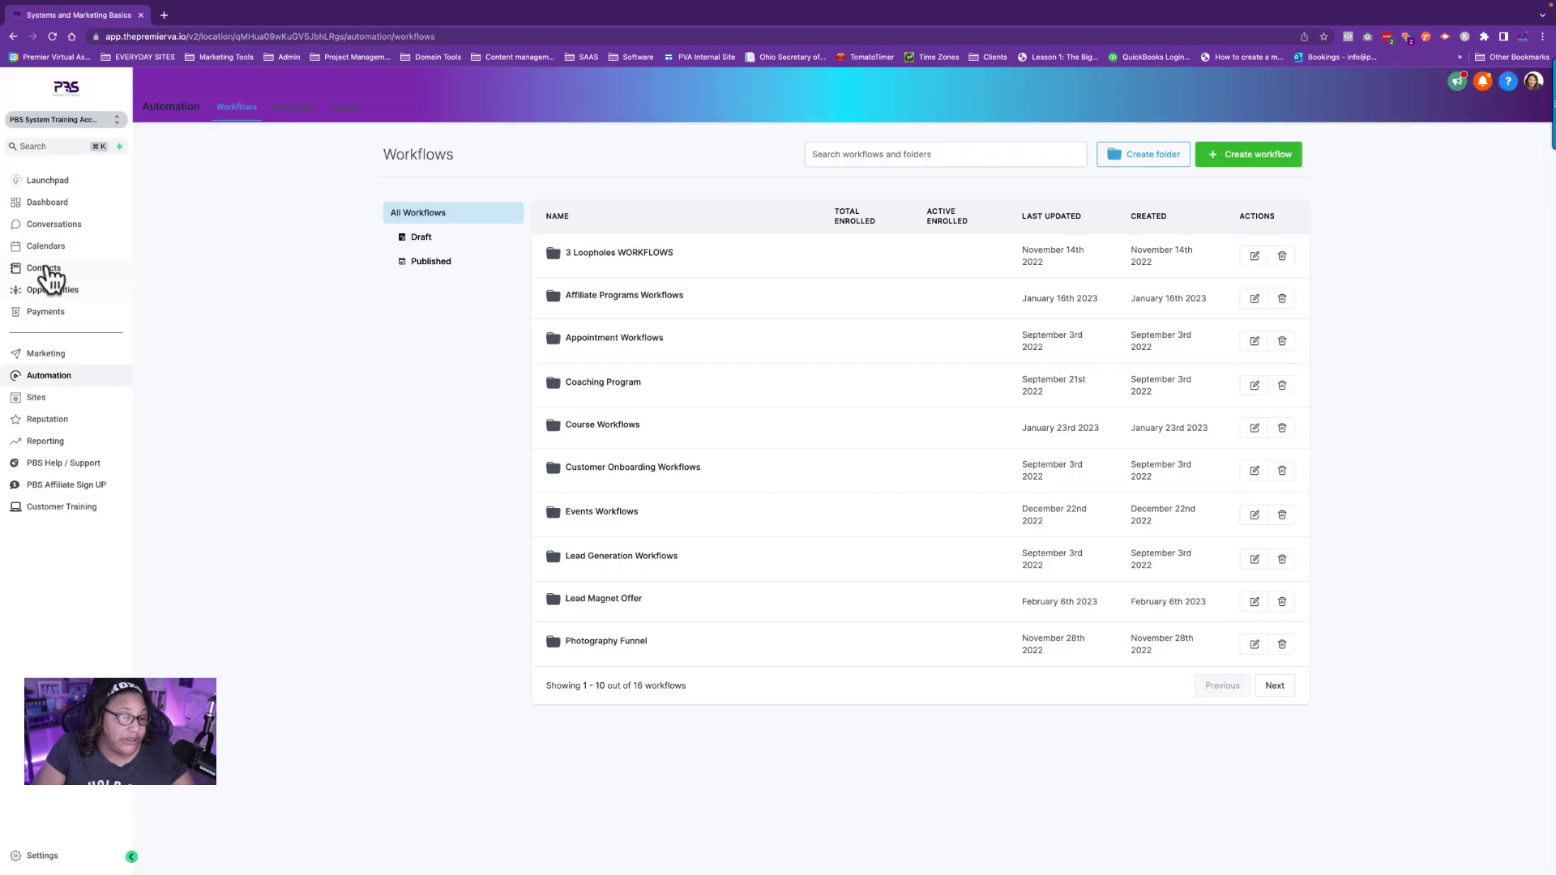
In Contacts, select the bottom contact and bring up the Add to Campaign / Workflow dialog.
{"action": "left_click", "coordinate": [46, 271]}
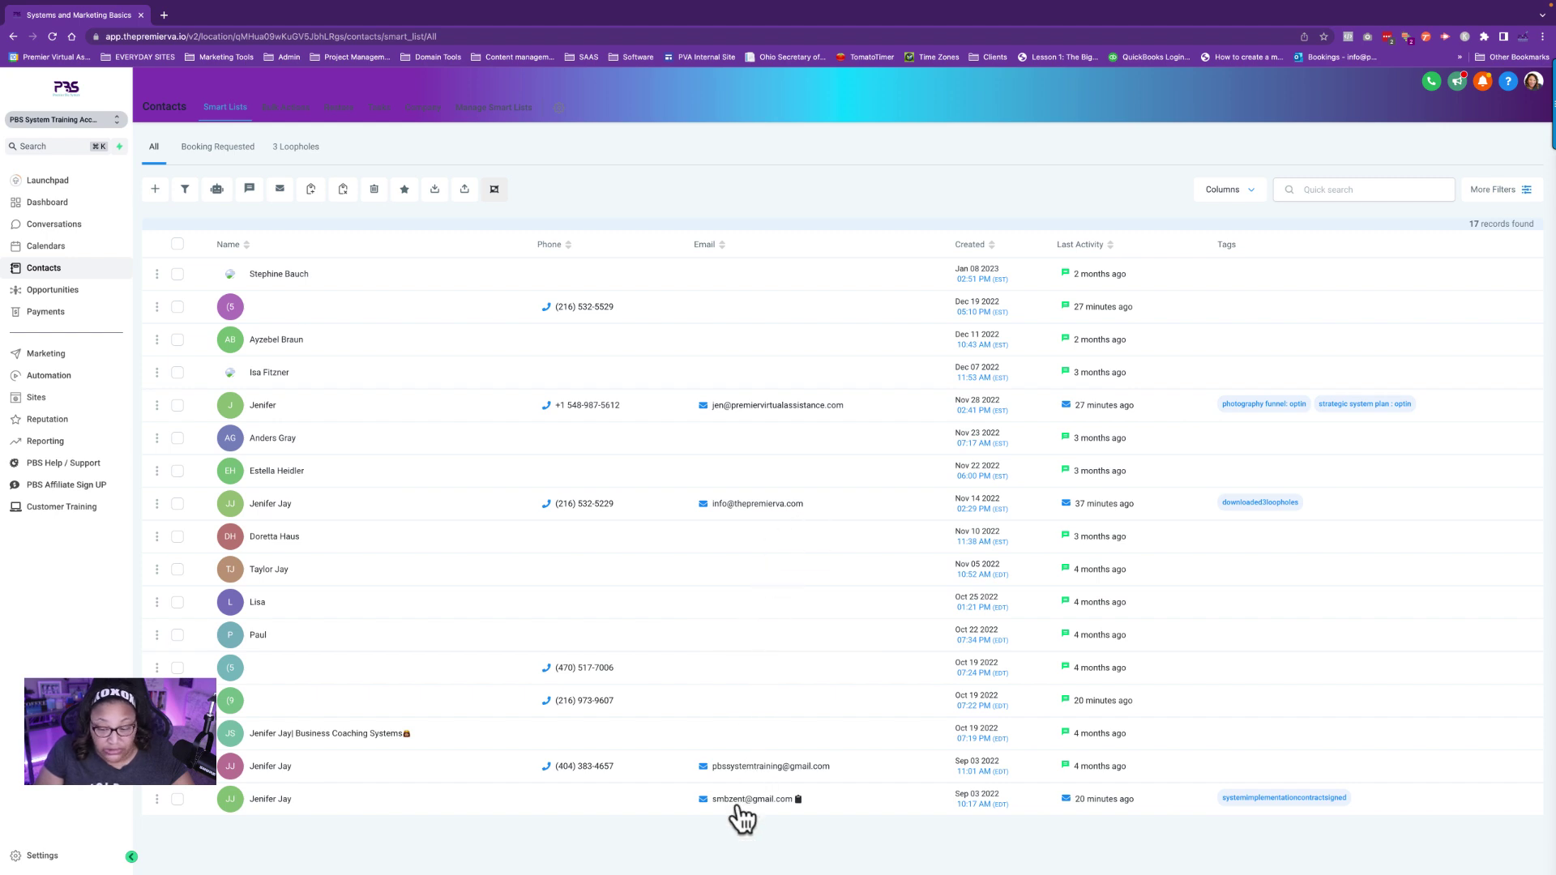
{"action": "left_click", "coordinate": [178, 800]}
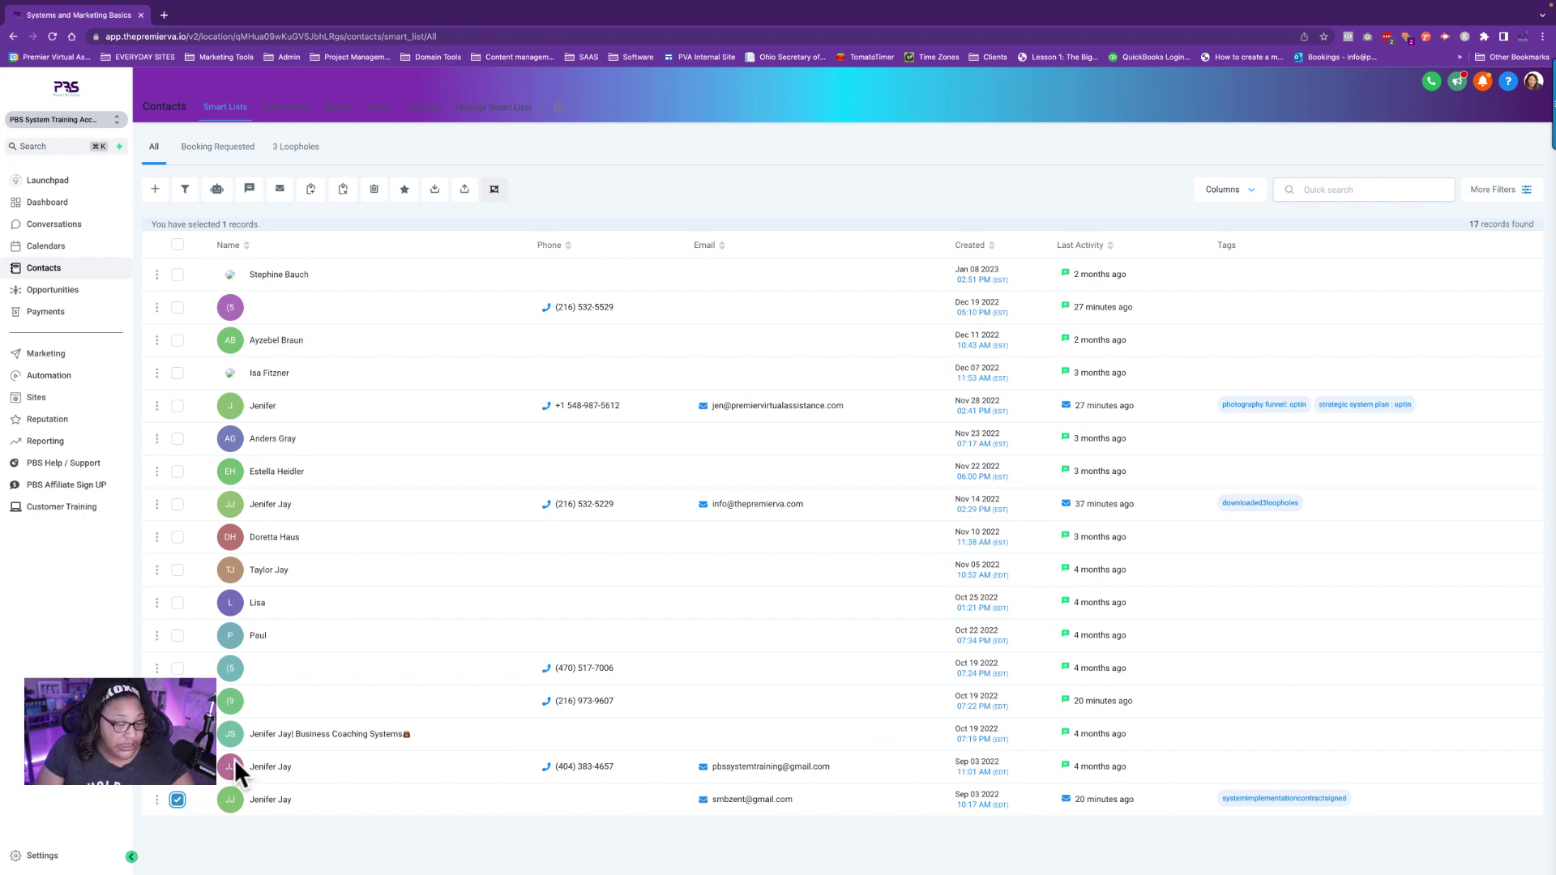
{"action": "left_click", "coordinate": [217, 194]}
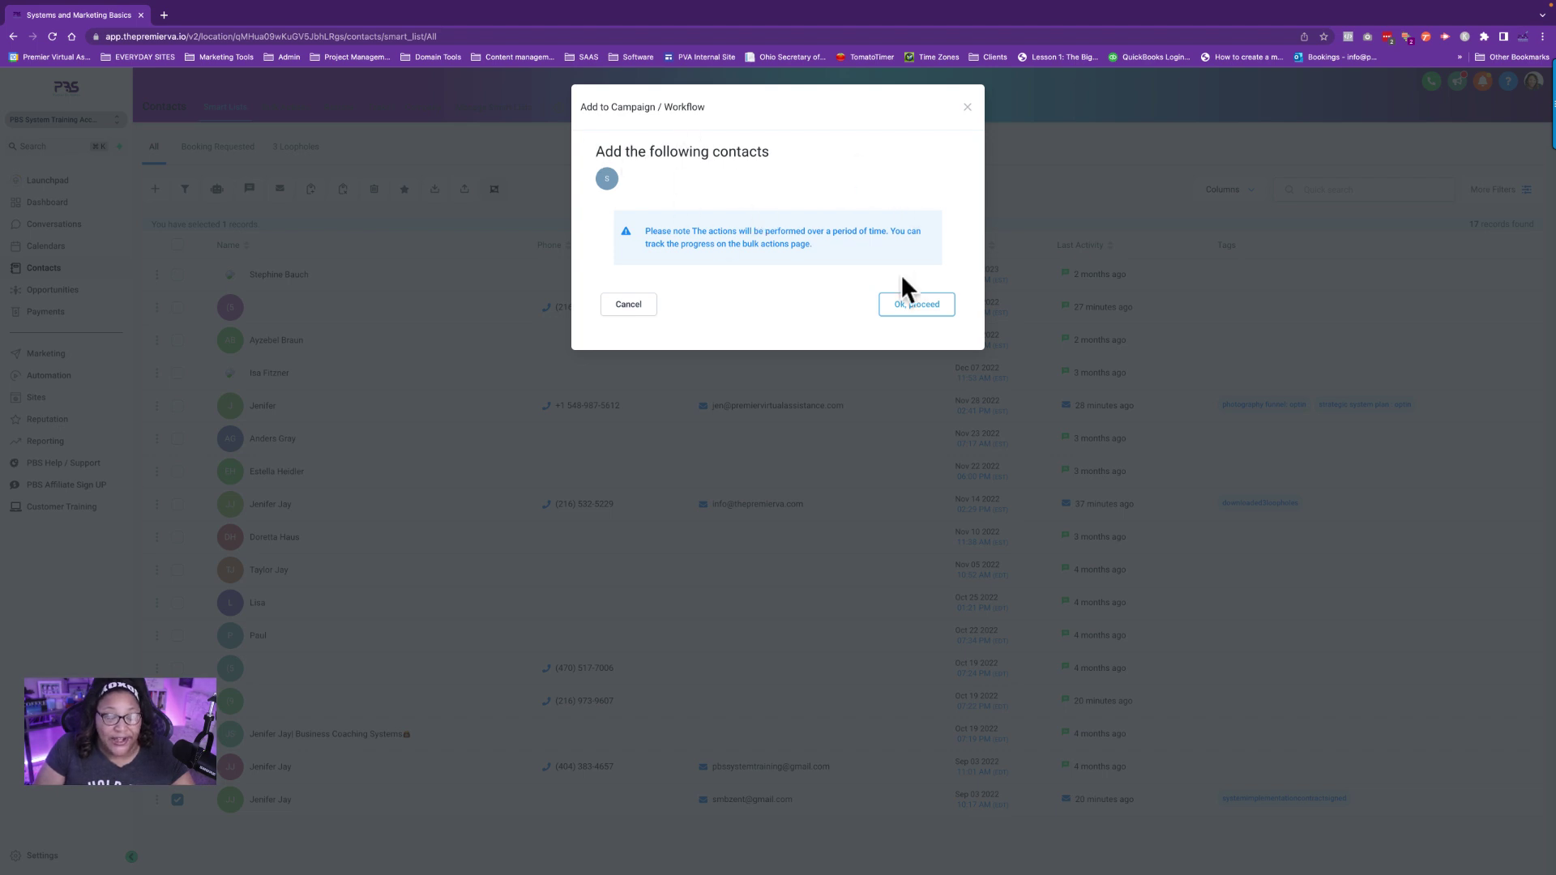
Add the contact all at once to Email Workflow Reply Event Training, described as 'Testing for the people'.
{"action": "left_click", "coordinate": [926, 304]}
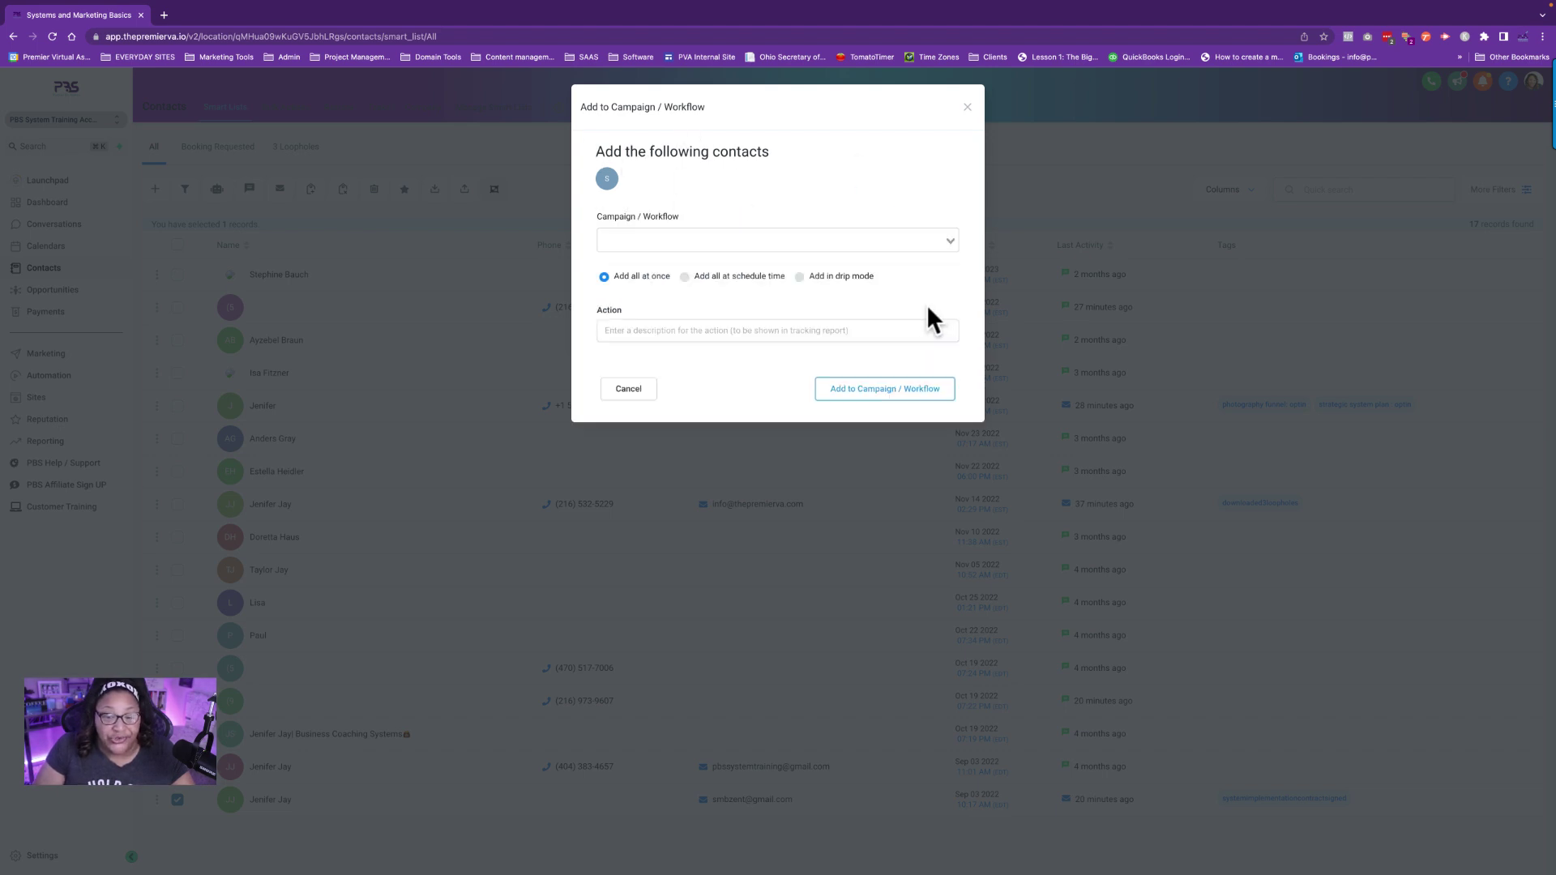
{"action": "left_click", "coordinate": [681, 238]}
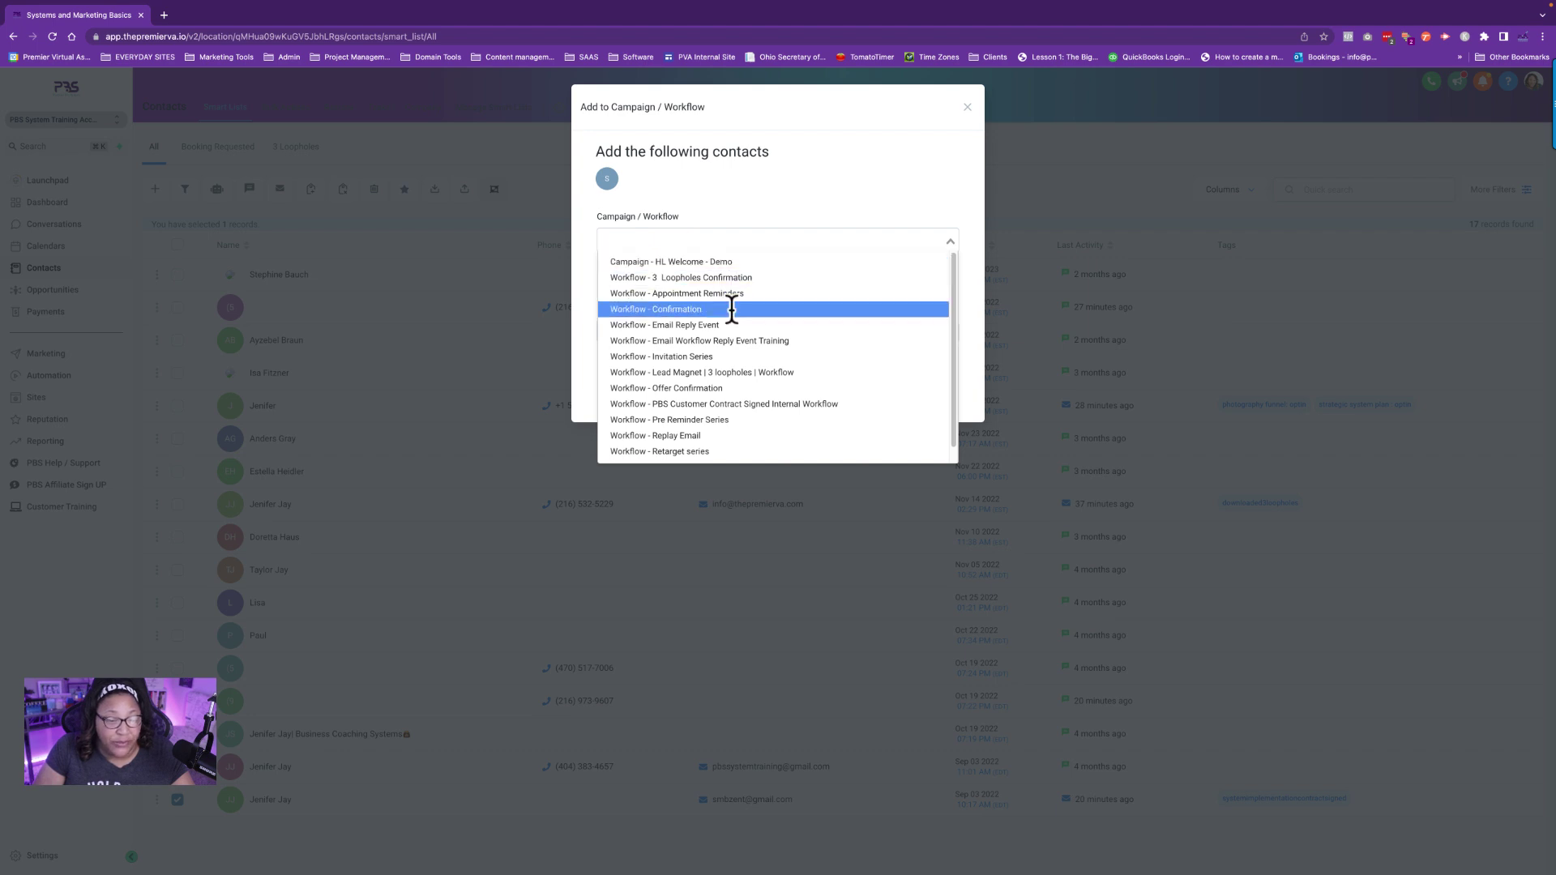
{"action": "left_click", "coordinate": [687, 342]}
{"action": "left_click", "coordinate": [605, 275]}
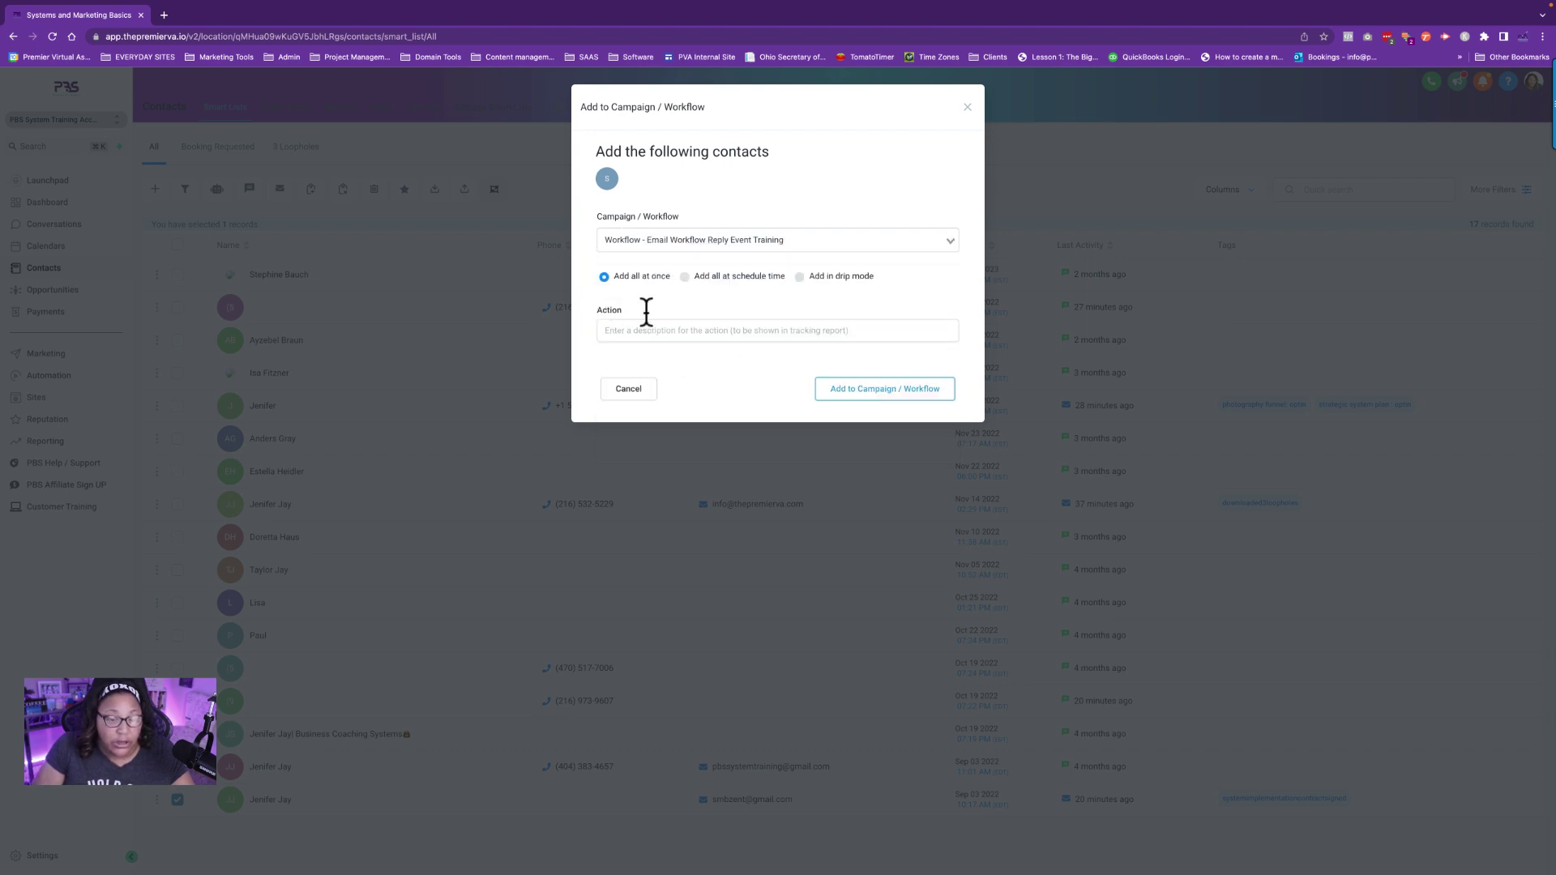
{"action": "left_click", "coordinate": [622, 332]}
{"action": "type", "text": "Testin"}
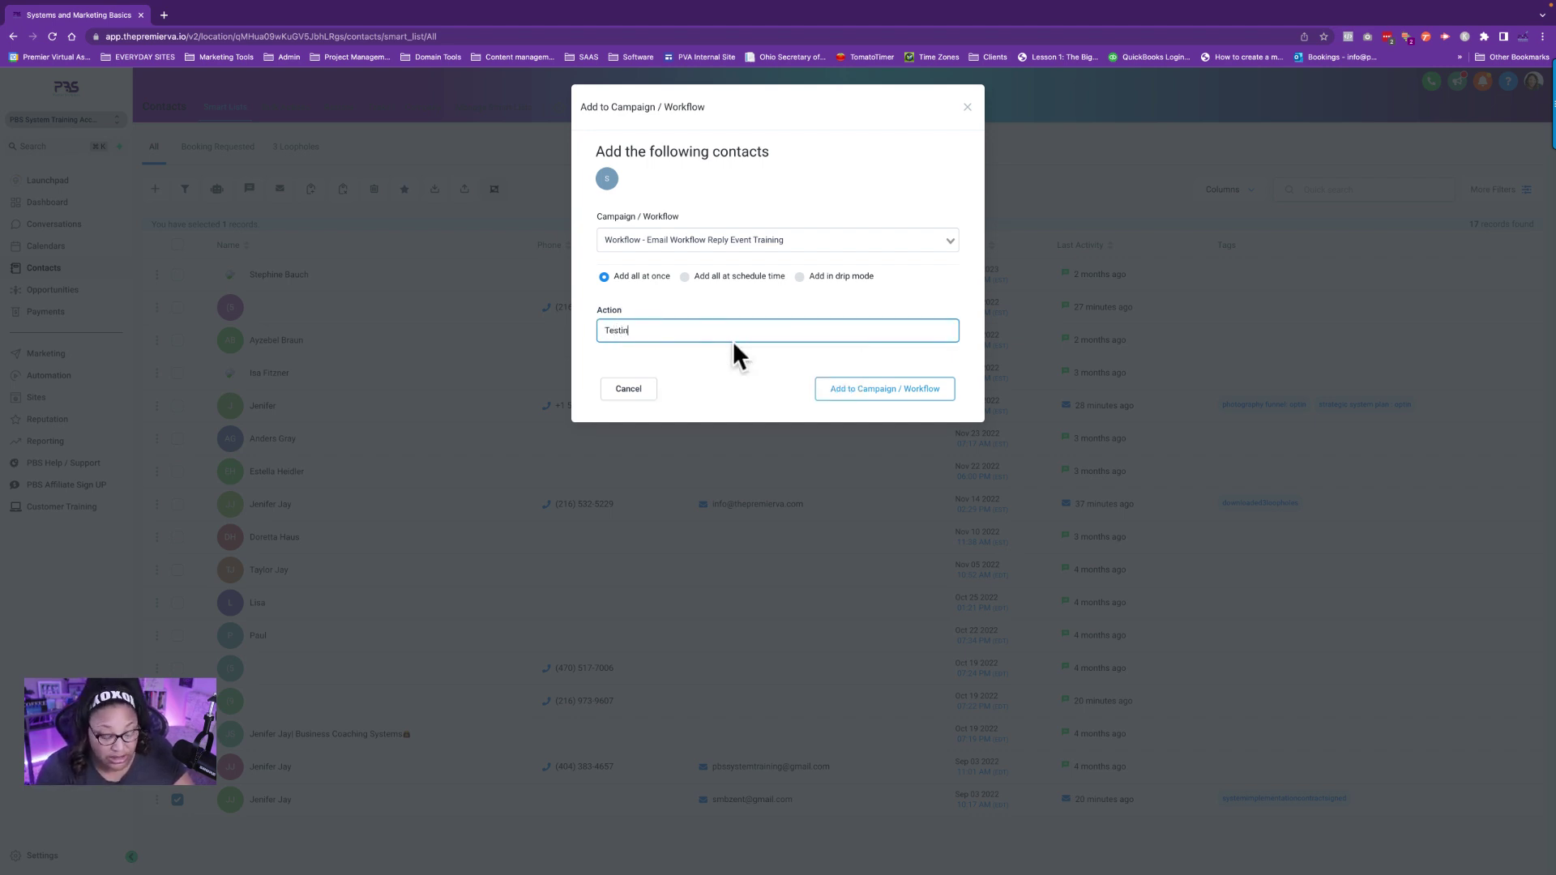
{"action": "type", "text": "g"}
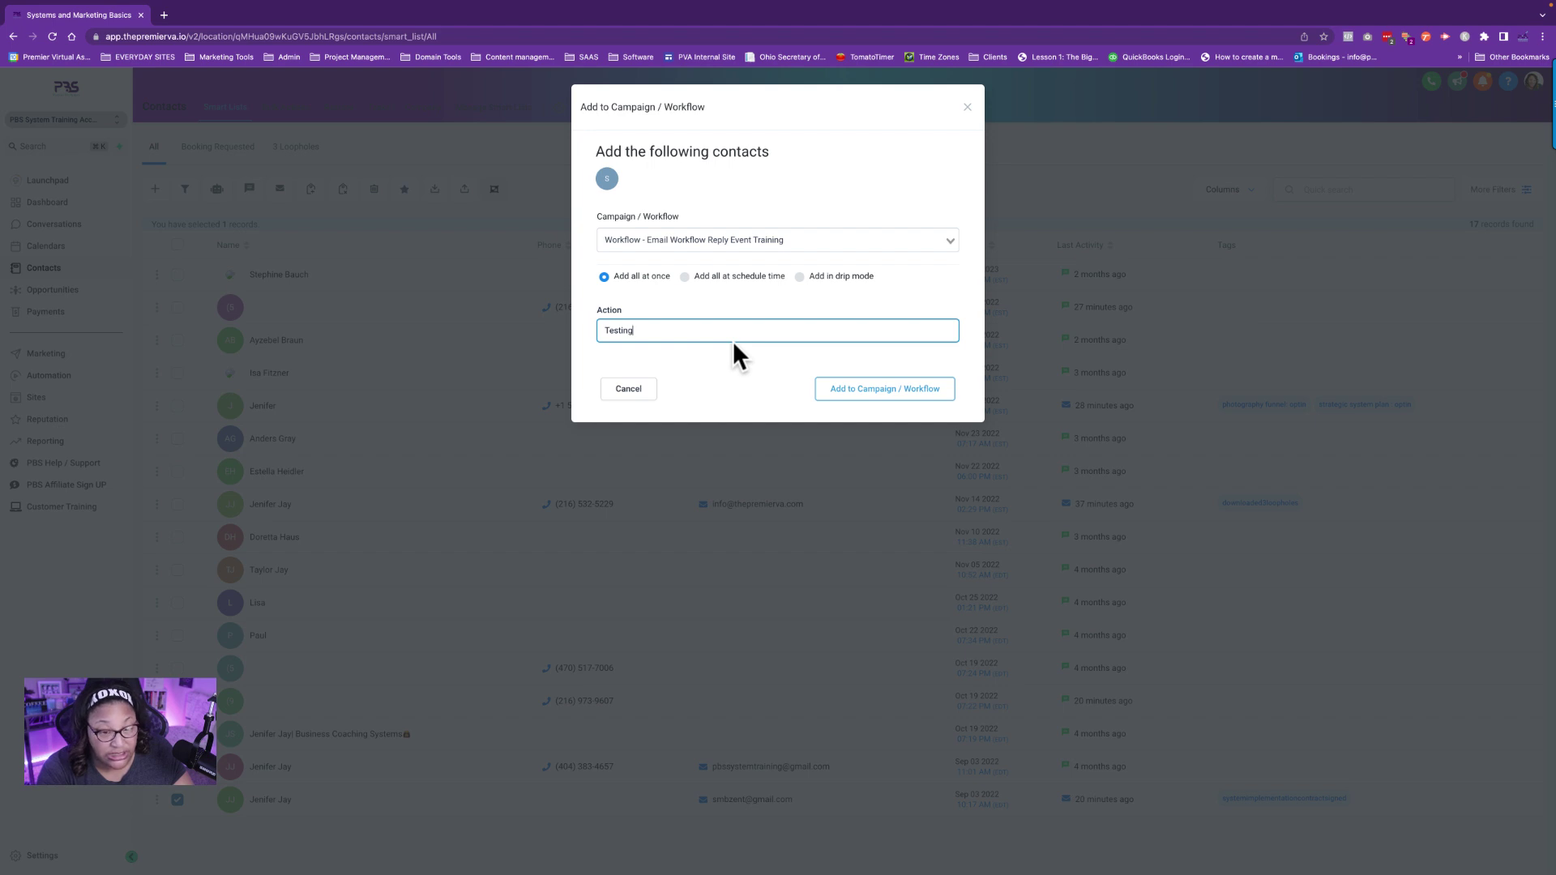
{"action": "type", "text": " for the people"}
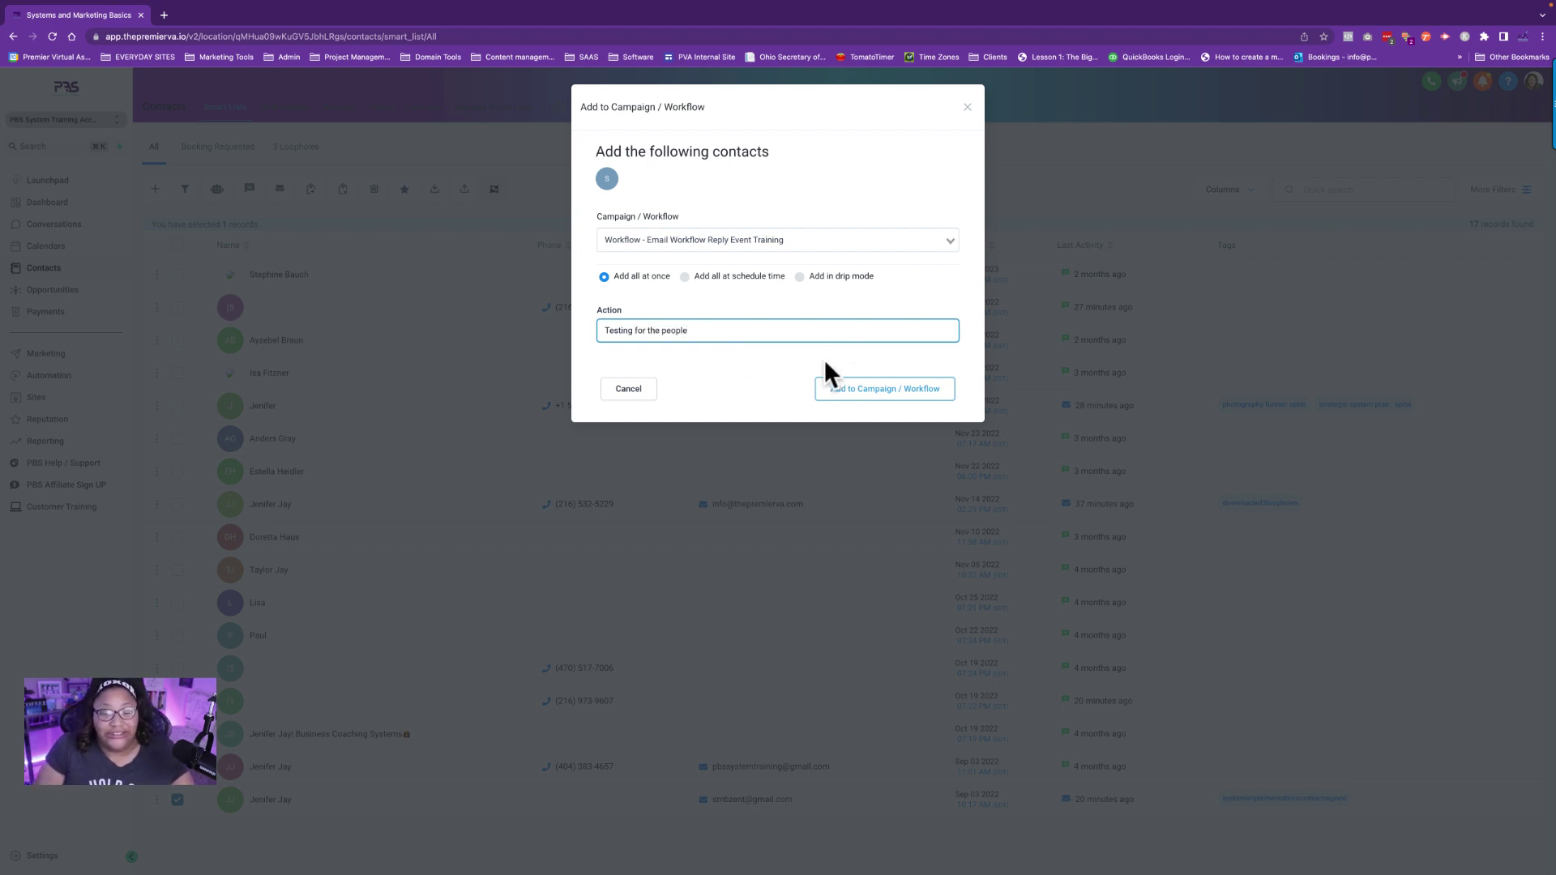
{"action": "left_click", "coordinate": [849, 390]}
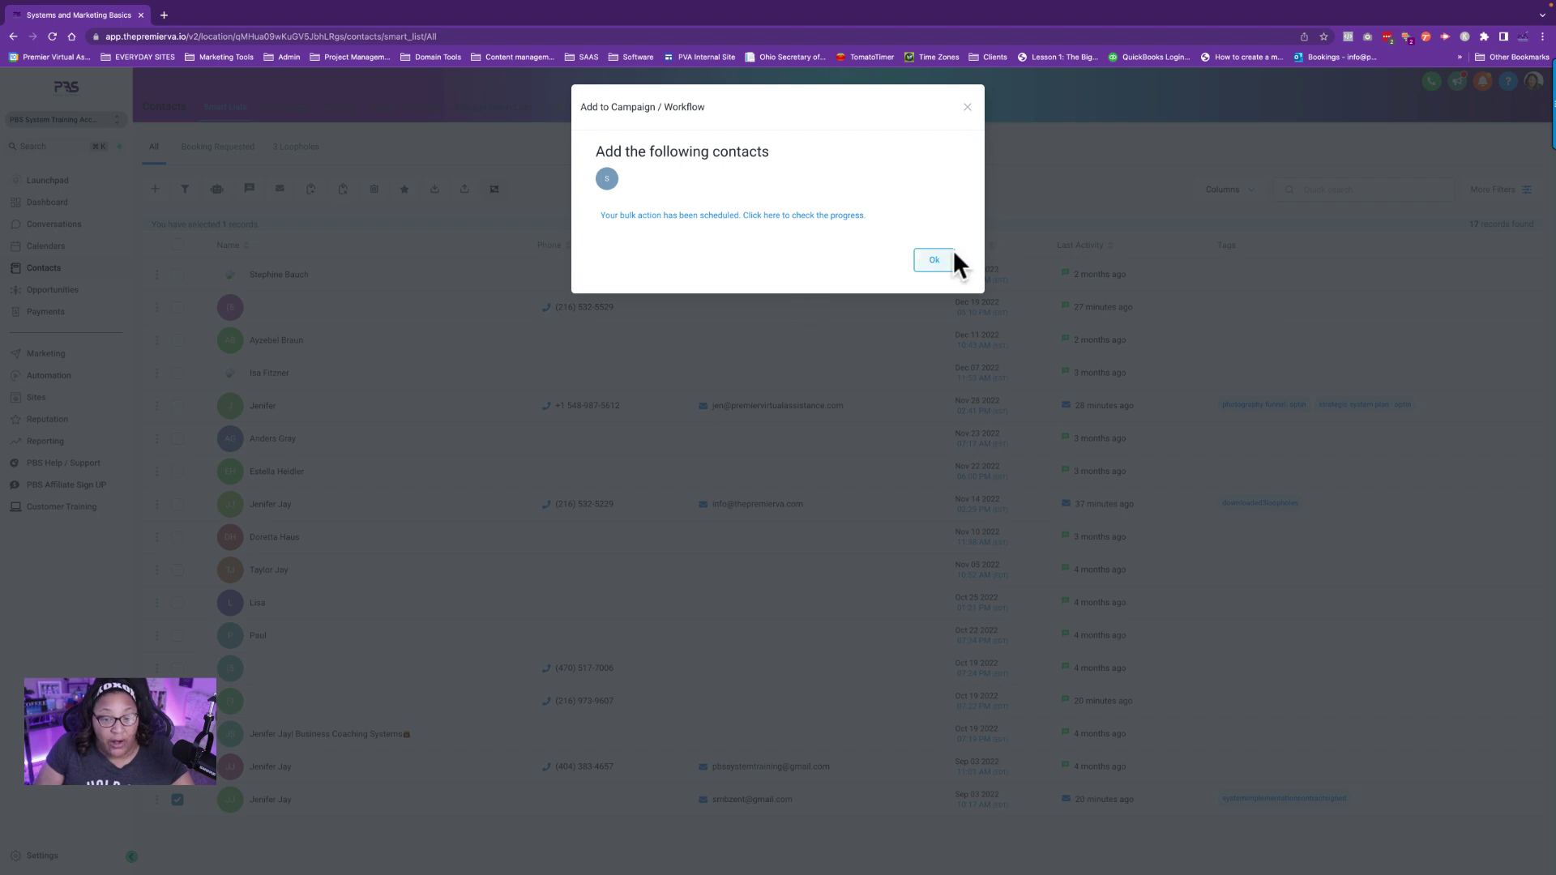
{"action": "left_click", "coordinate": [934, 261]}
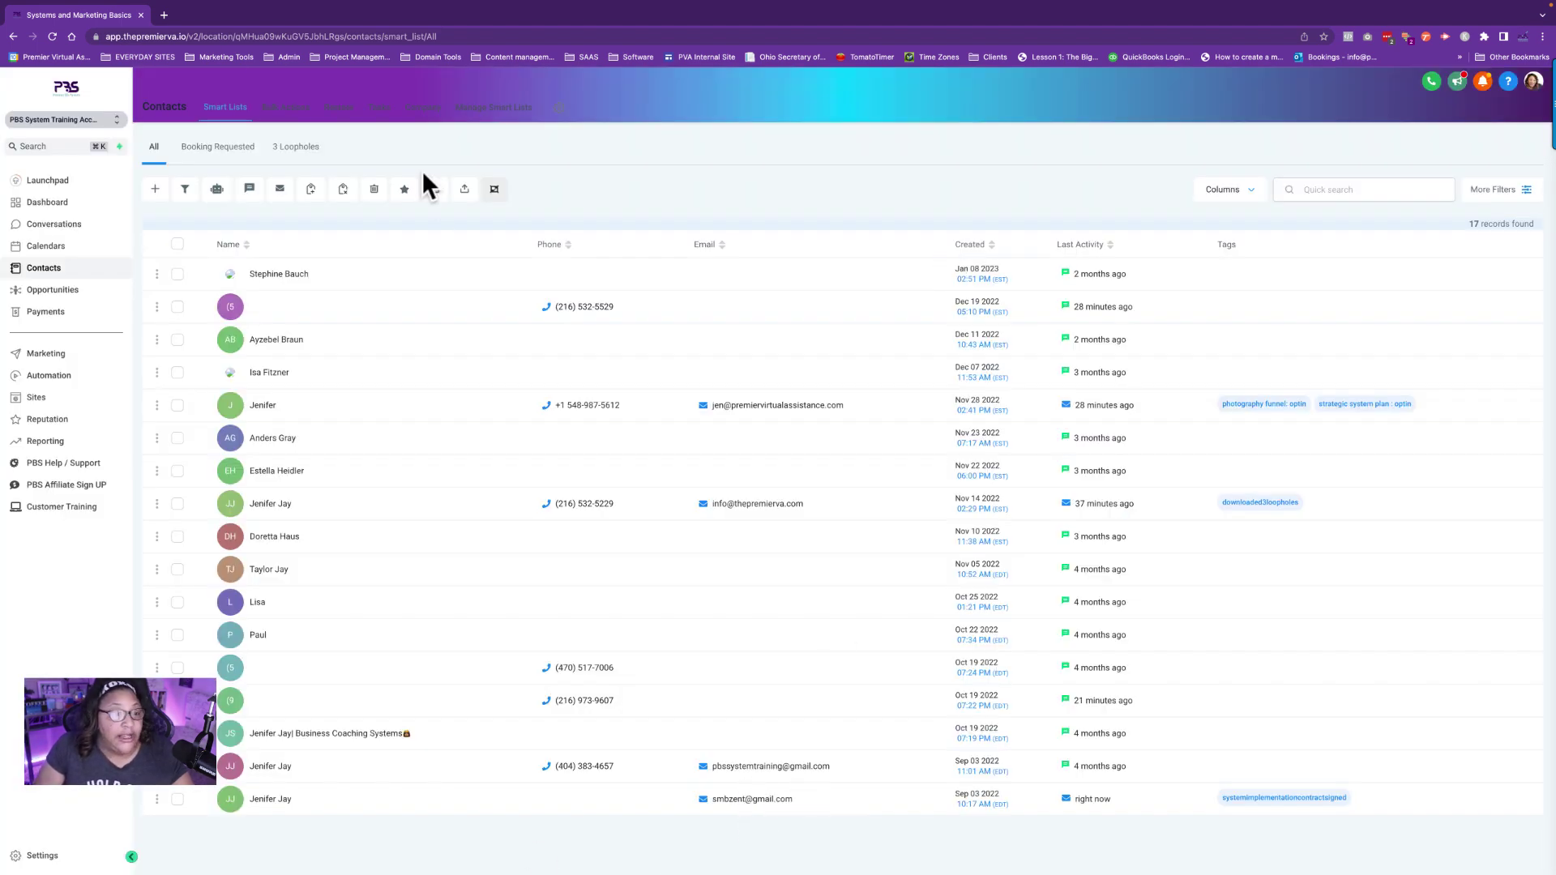
Open Email Workflow Reply Event Training from page 2 of the Automation workflows list.
{"action": "mouse_move", "coordinate": [167, 38]}
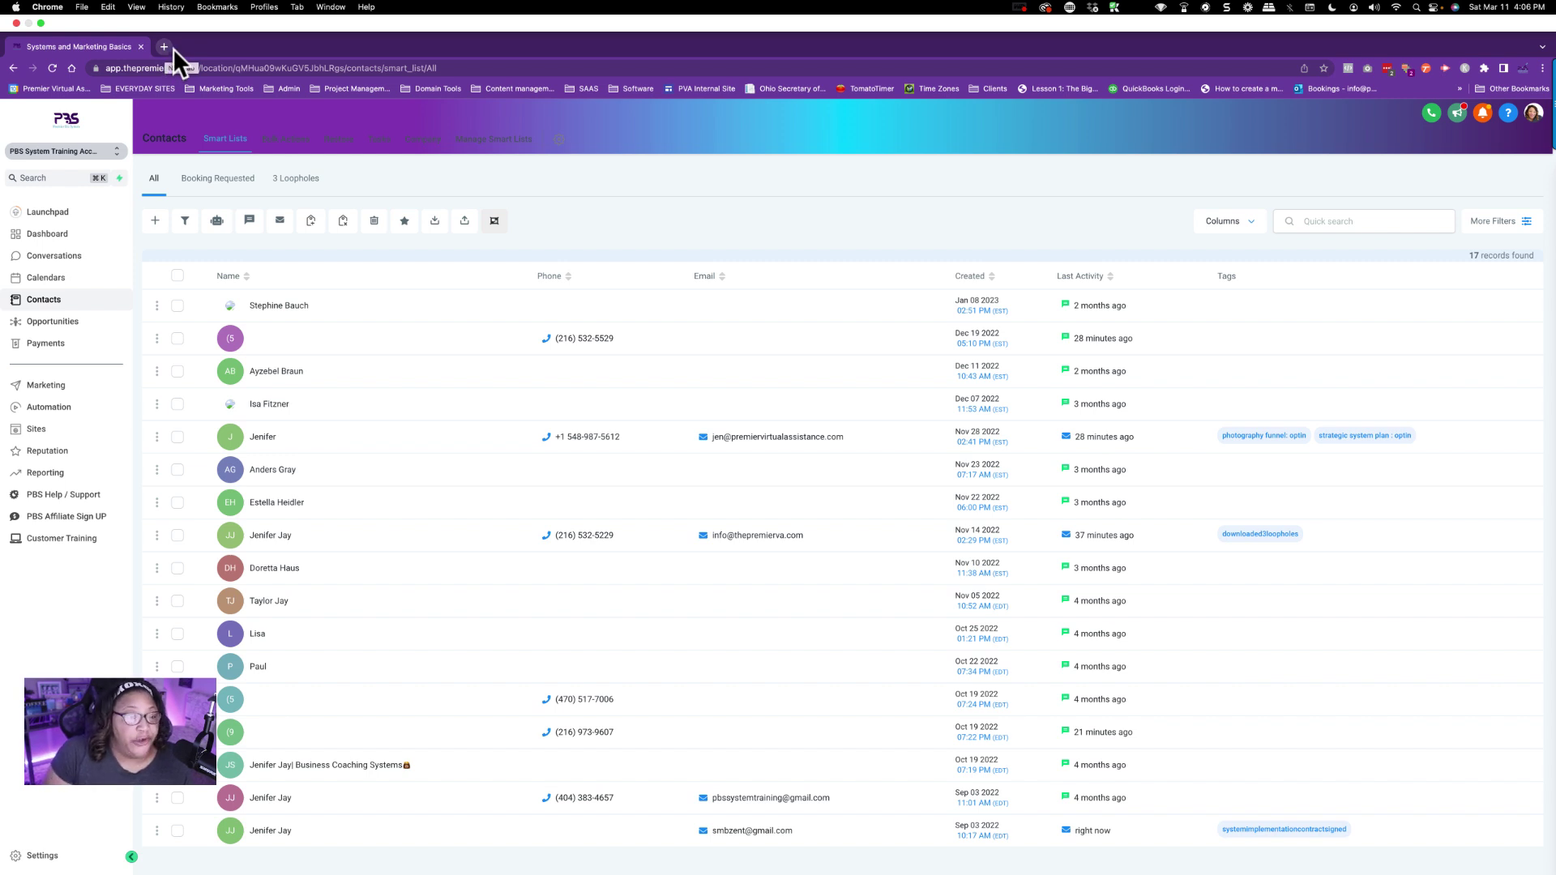
{"action": "left_click", "coordinate": [56, 384]}
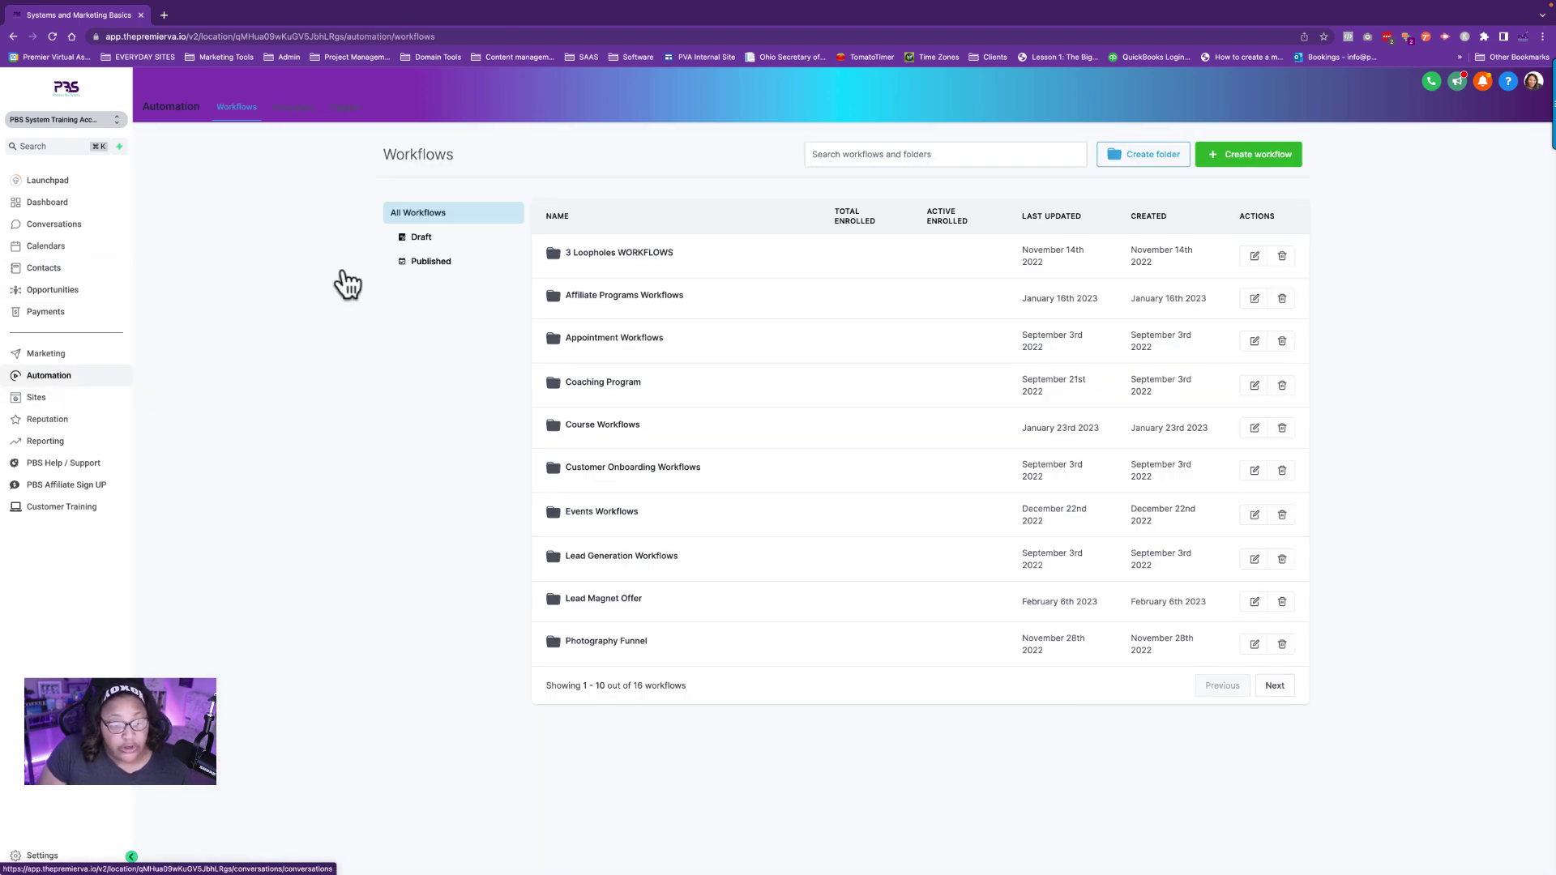
{"action": "left_click", "coordinate": [1275, 687]}
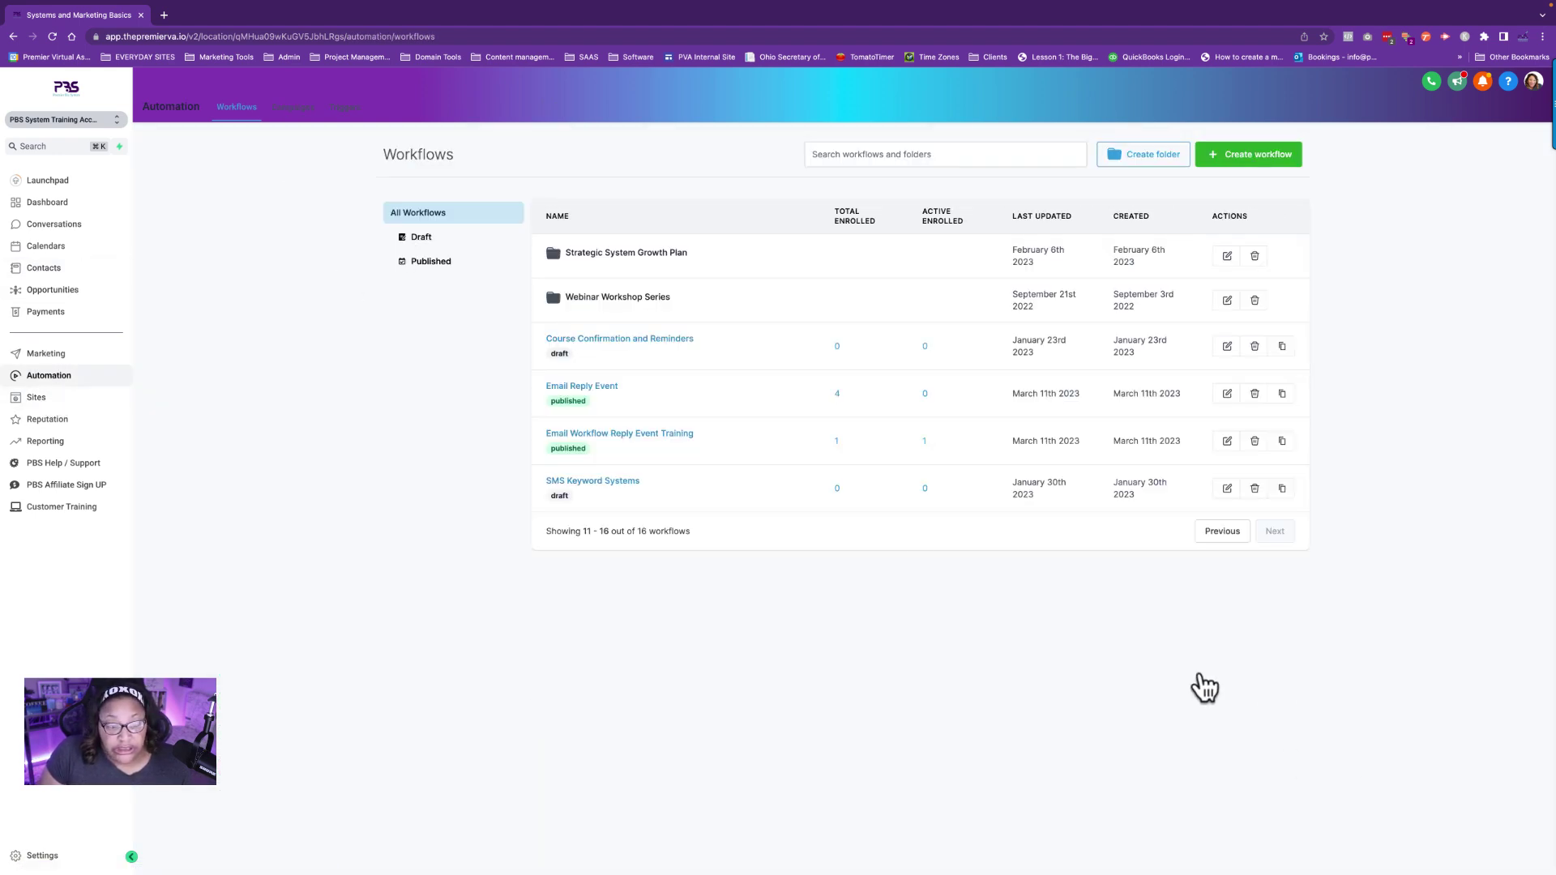
{"action": "left_click", "coordinate": [615, 436]}
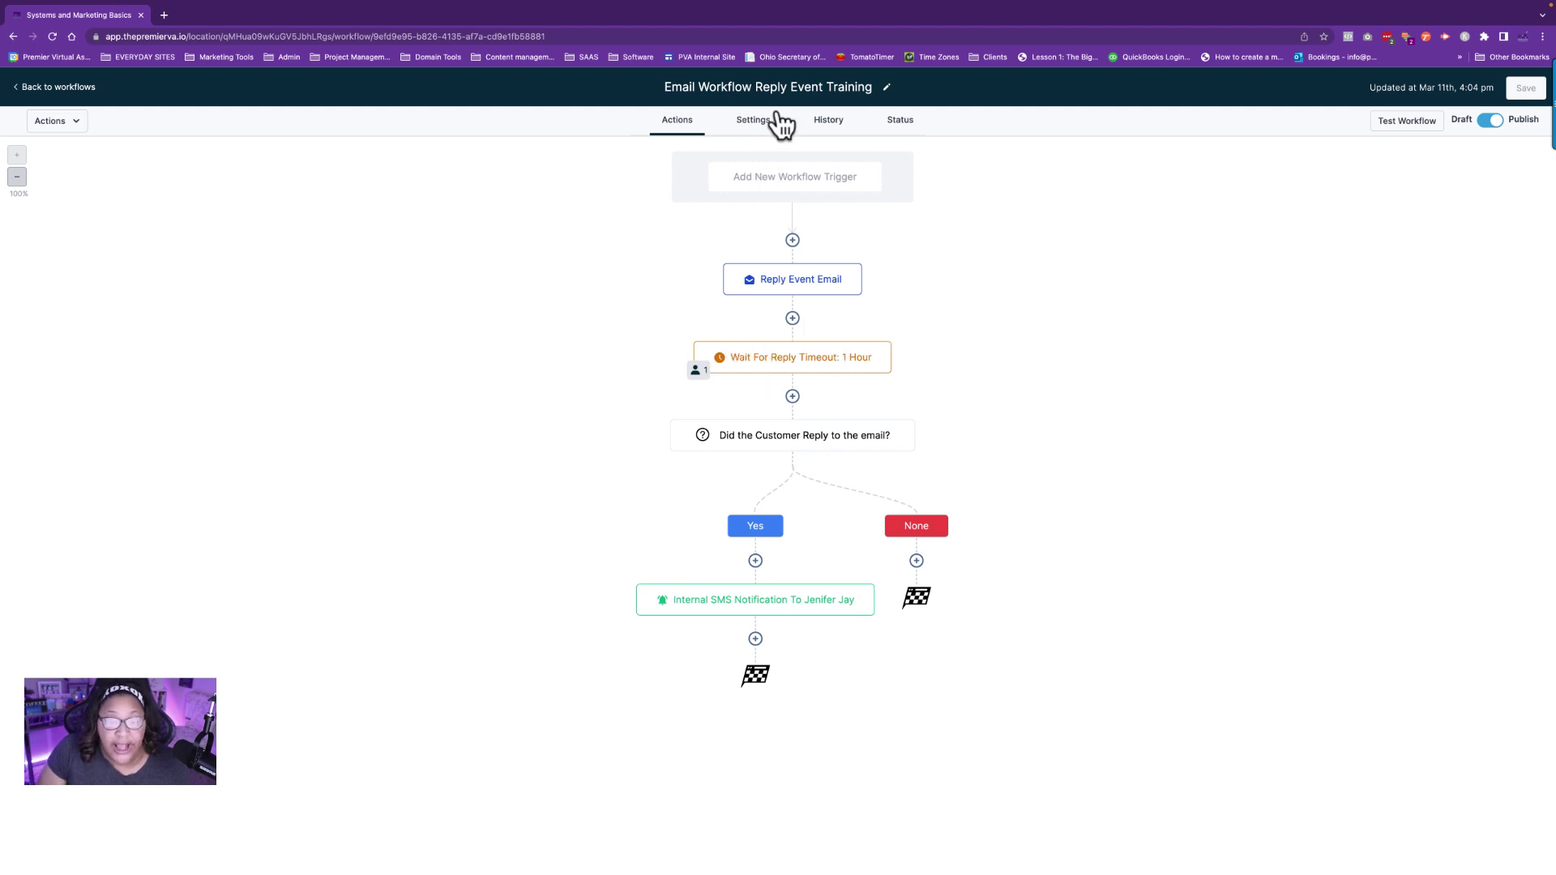
{"action": "left_click", "coordinate": [839, 125]}
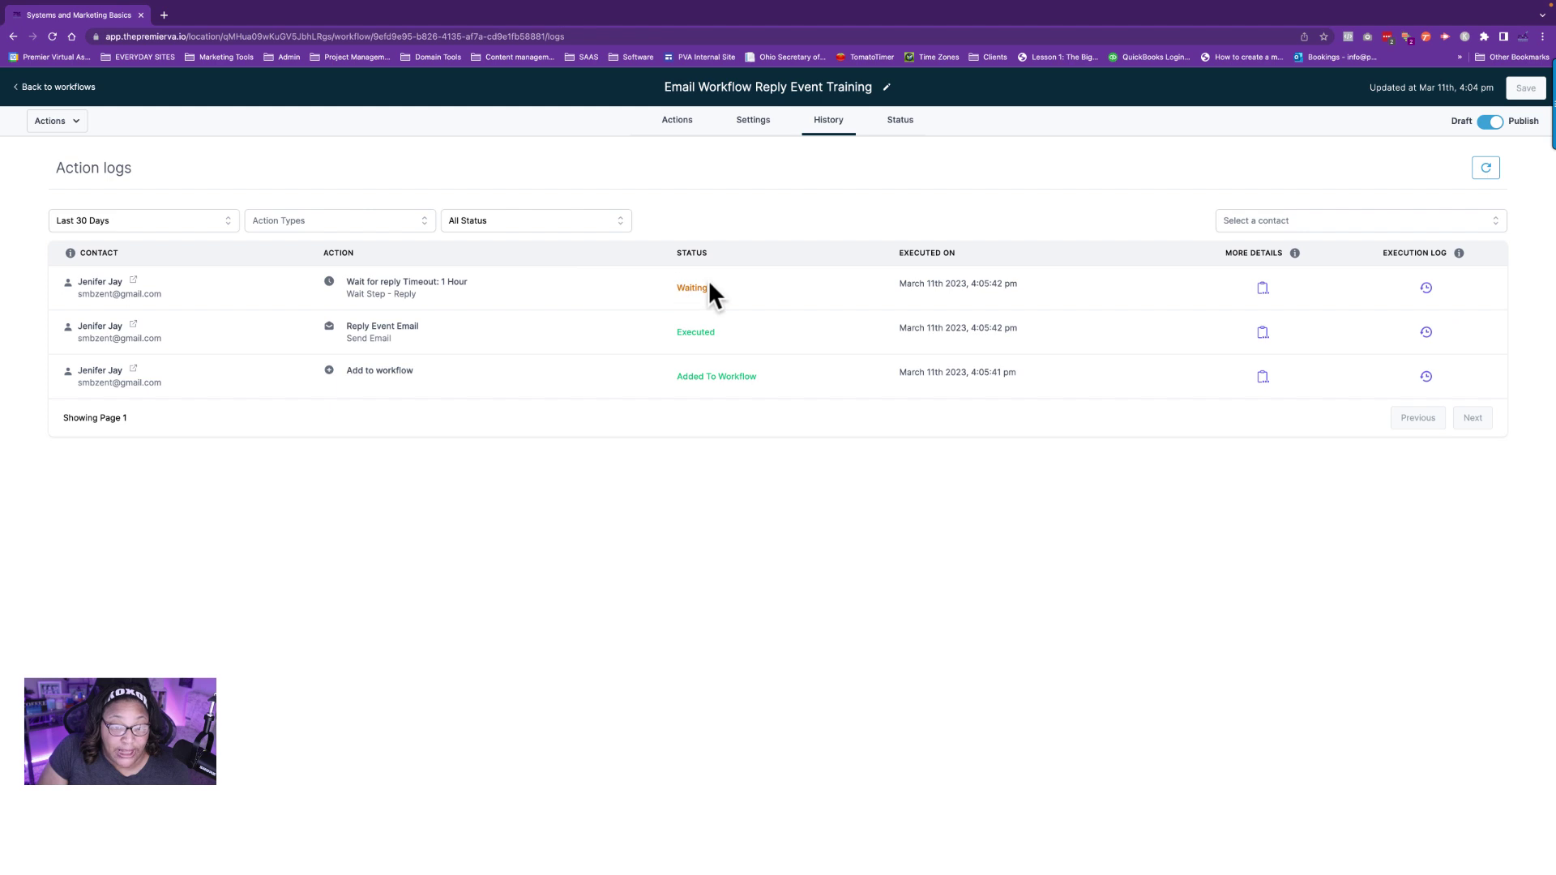
{"action": "left_click", "coordinate": [677, 121]}
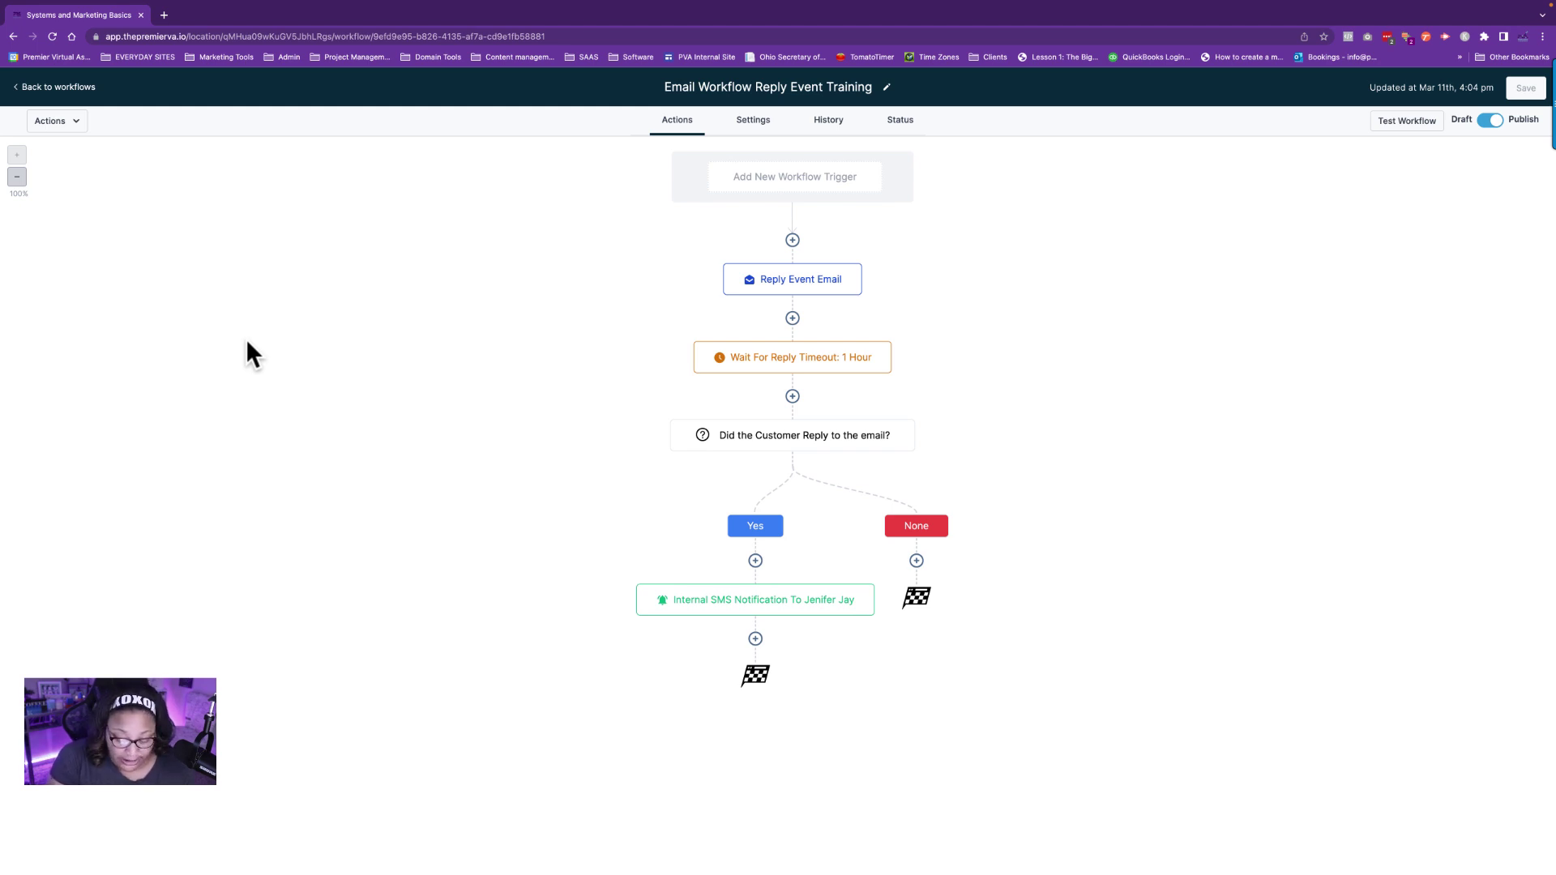
Read the test contact's email reply in their conversation, then return to the Automation workflows list.
{"action": "key", "text": "ctrl+super+f"}
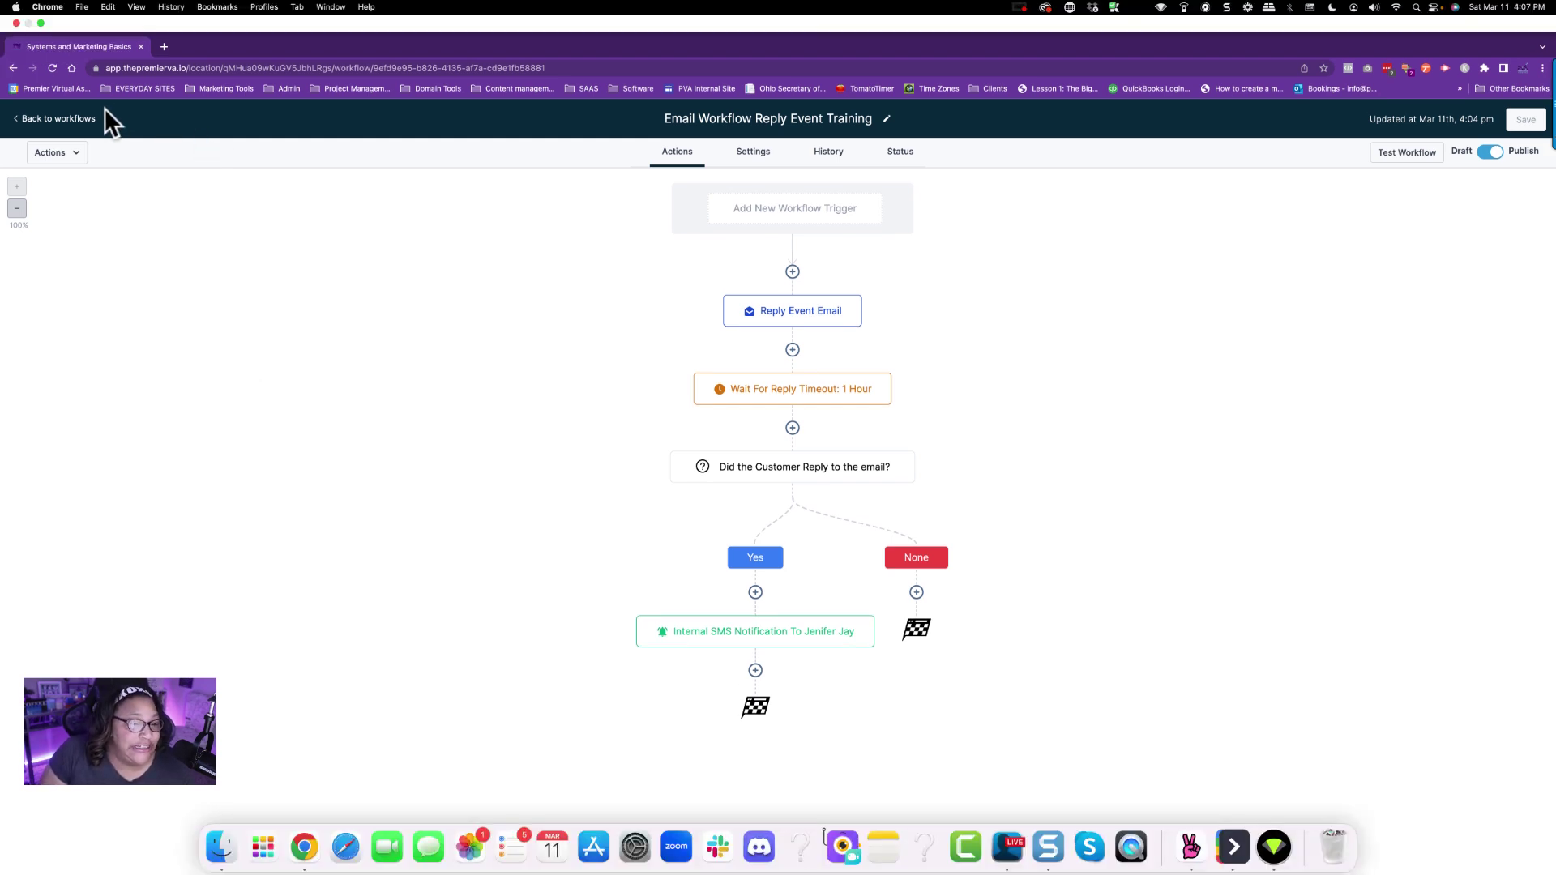
{"action": "key", "text": "ctrl+super+f"}
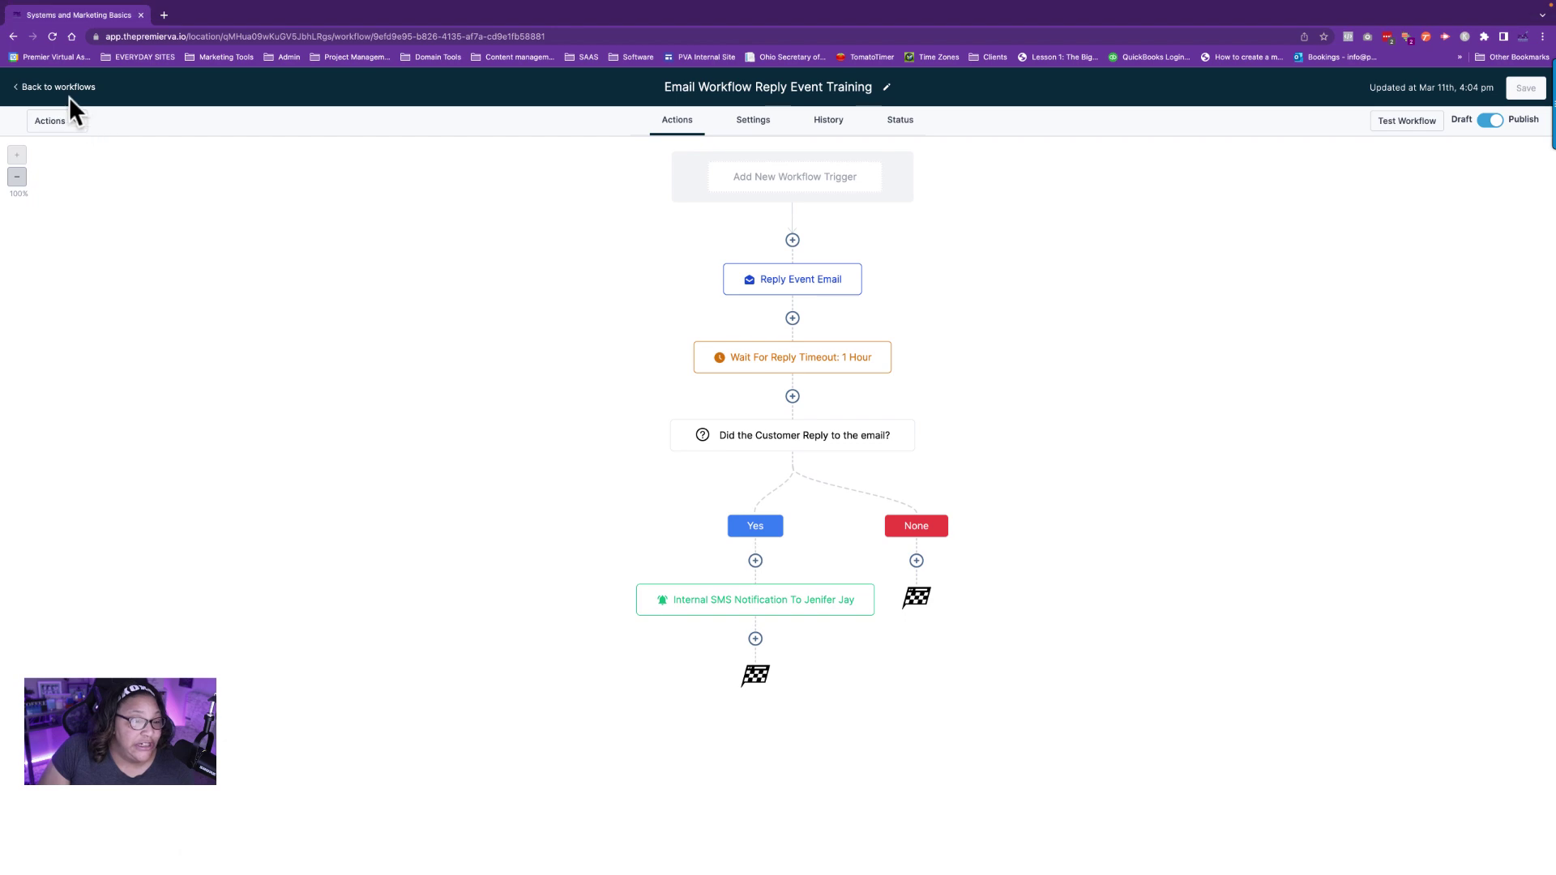
{"action": "left_click", "coordinate": [69, 88]}
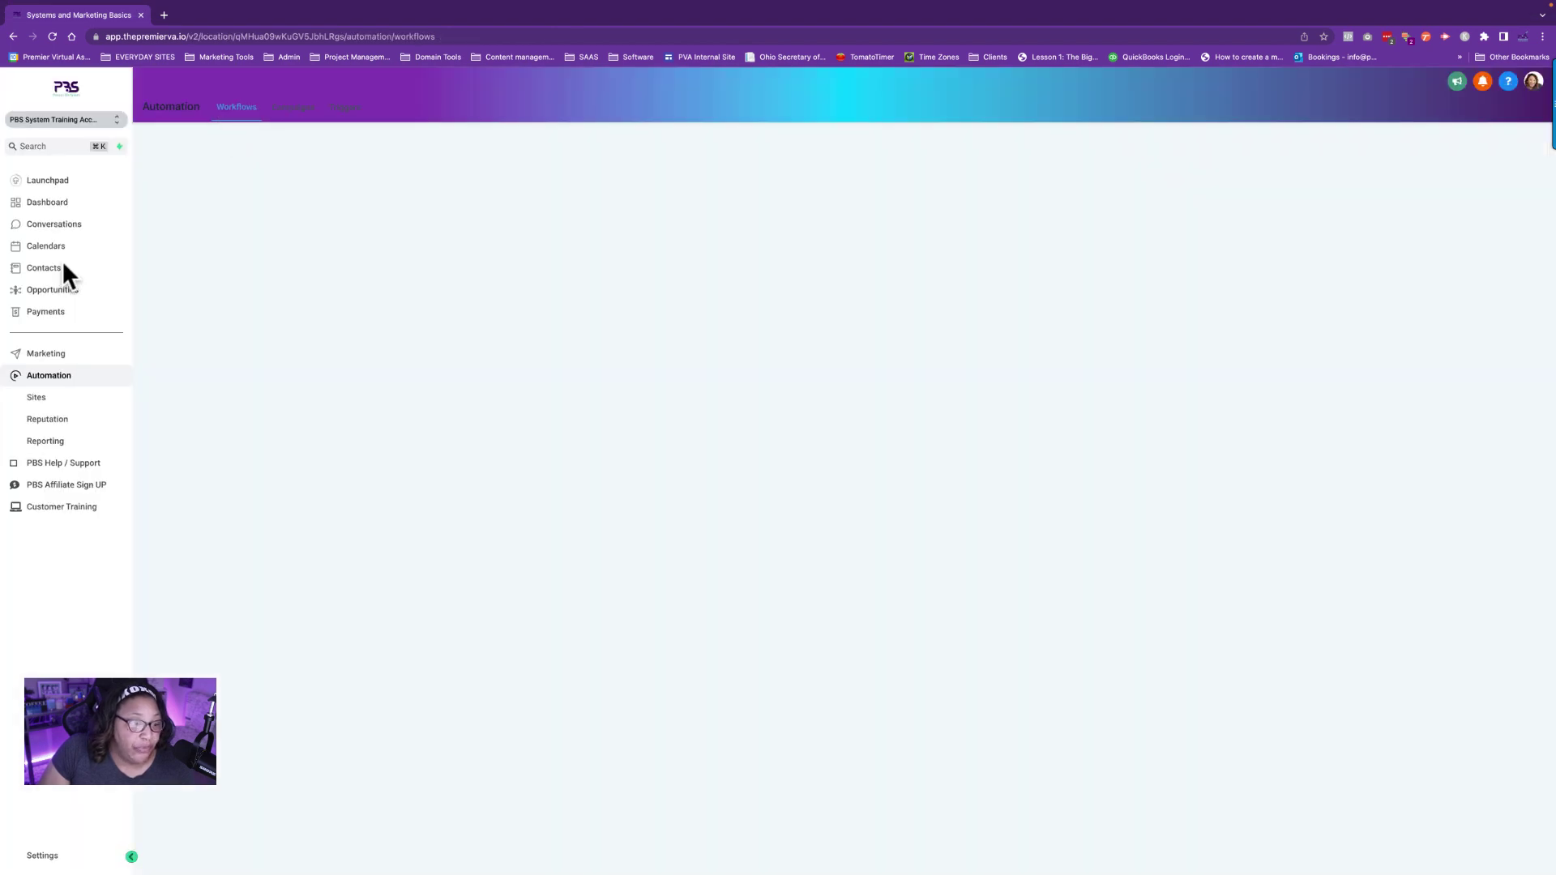
{"action": "left_click", "coordinate": [57, 270]}
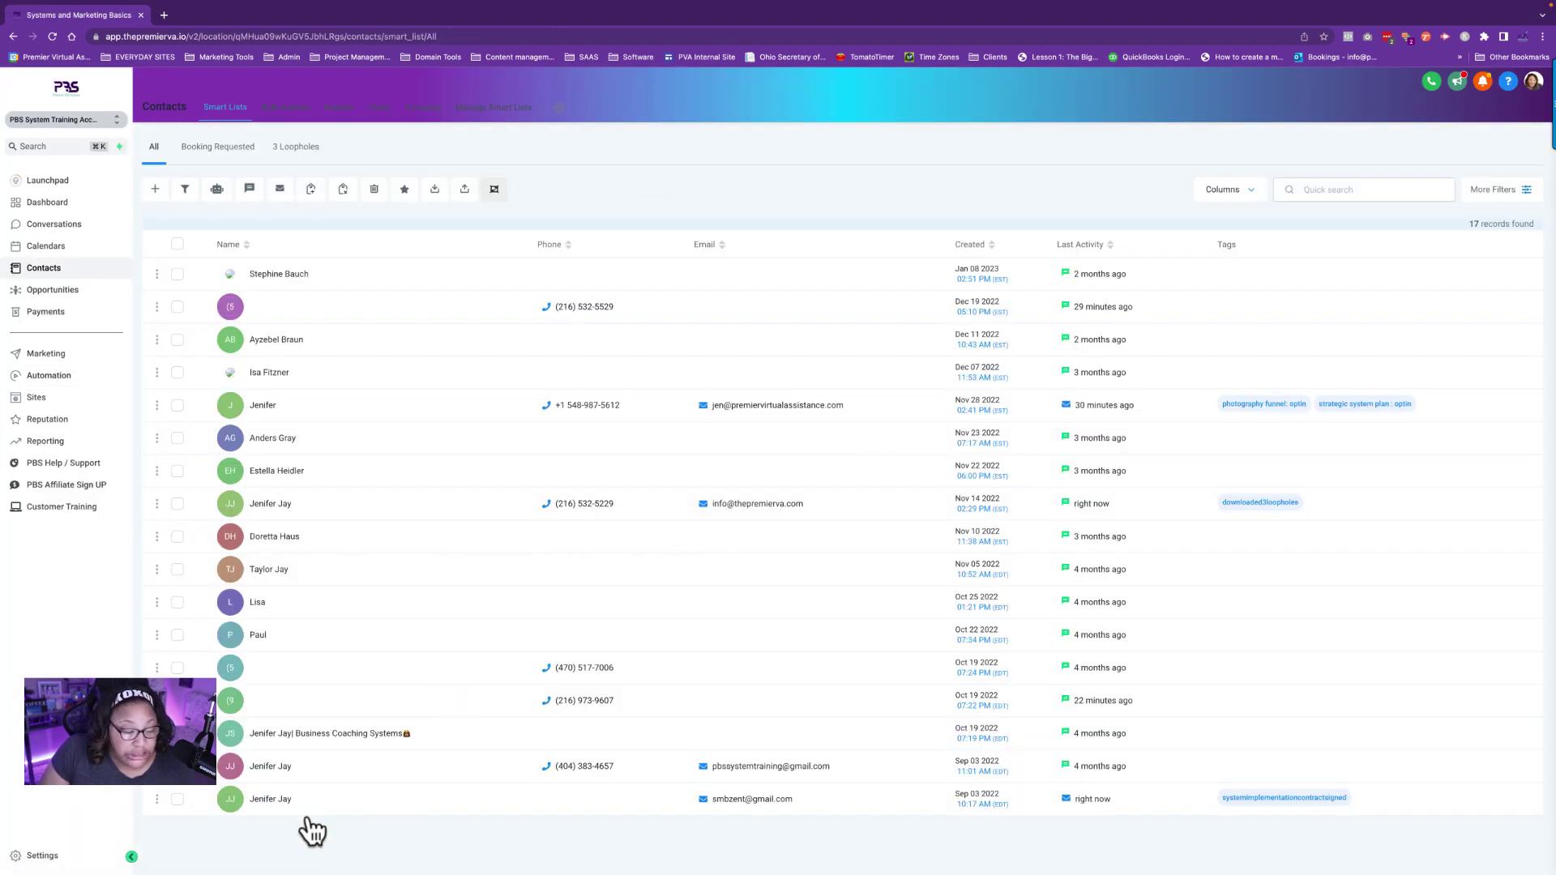
{"action": "left_click", "coordinate": [275, 802]}
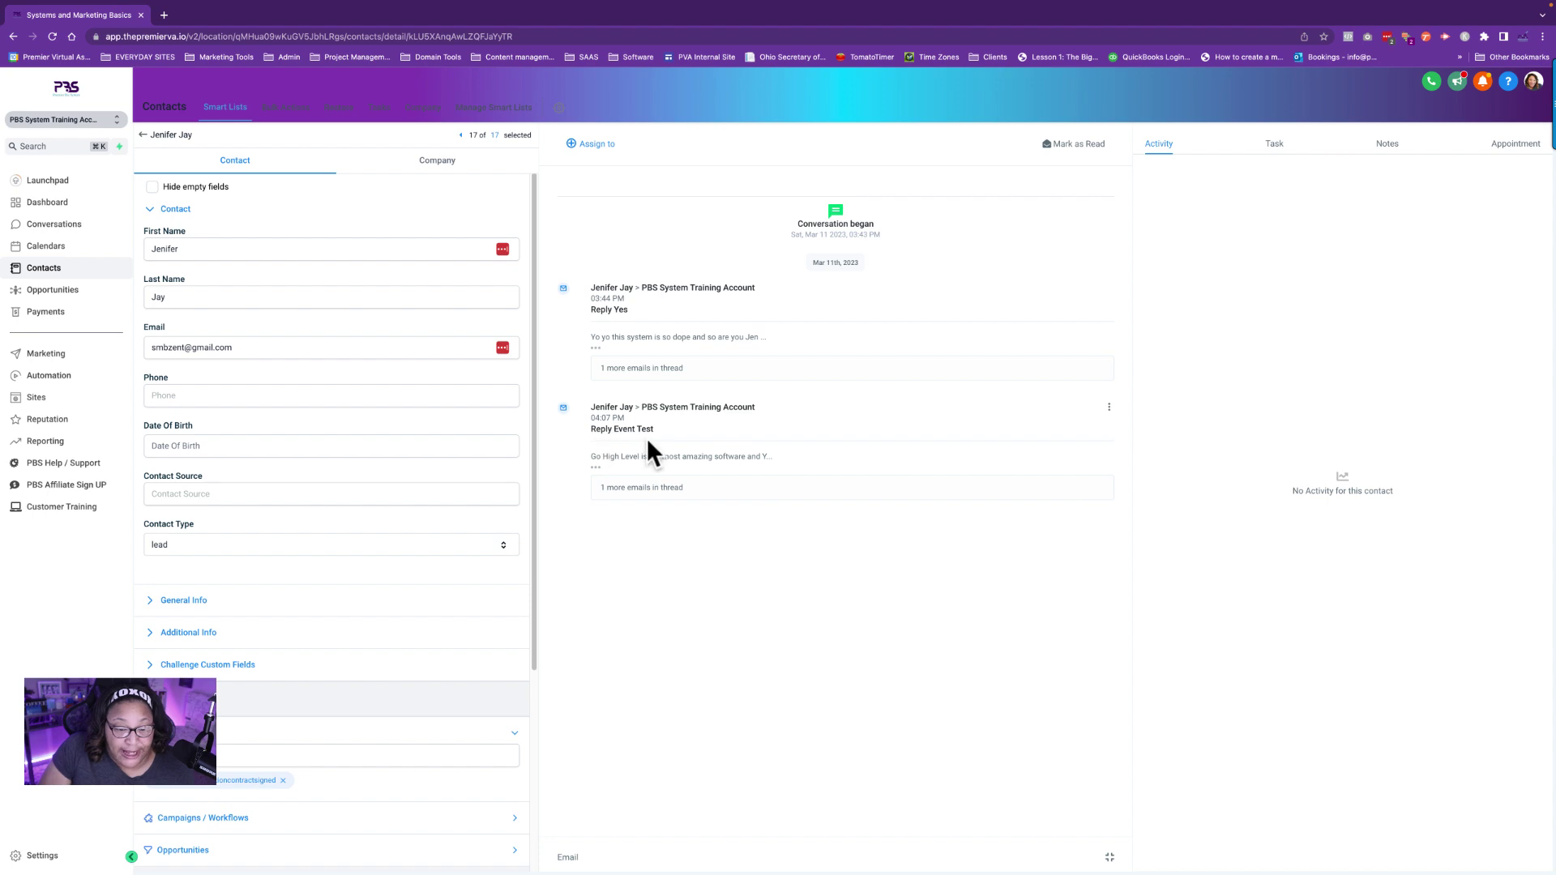
{"action": "left_click", "coordinate": [596, 471]}
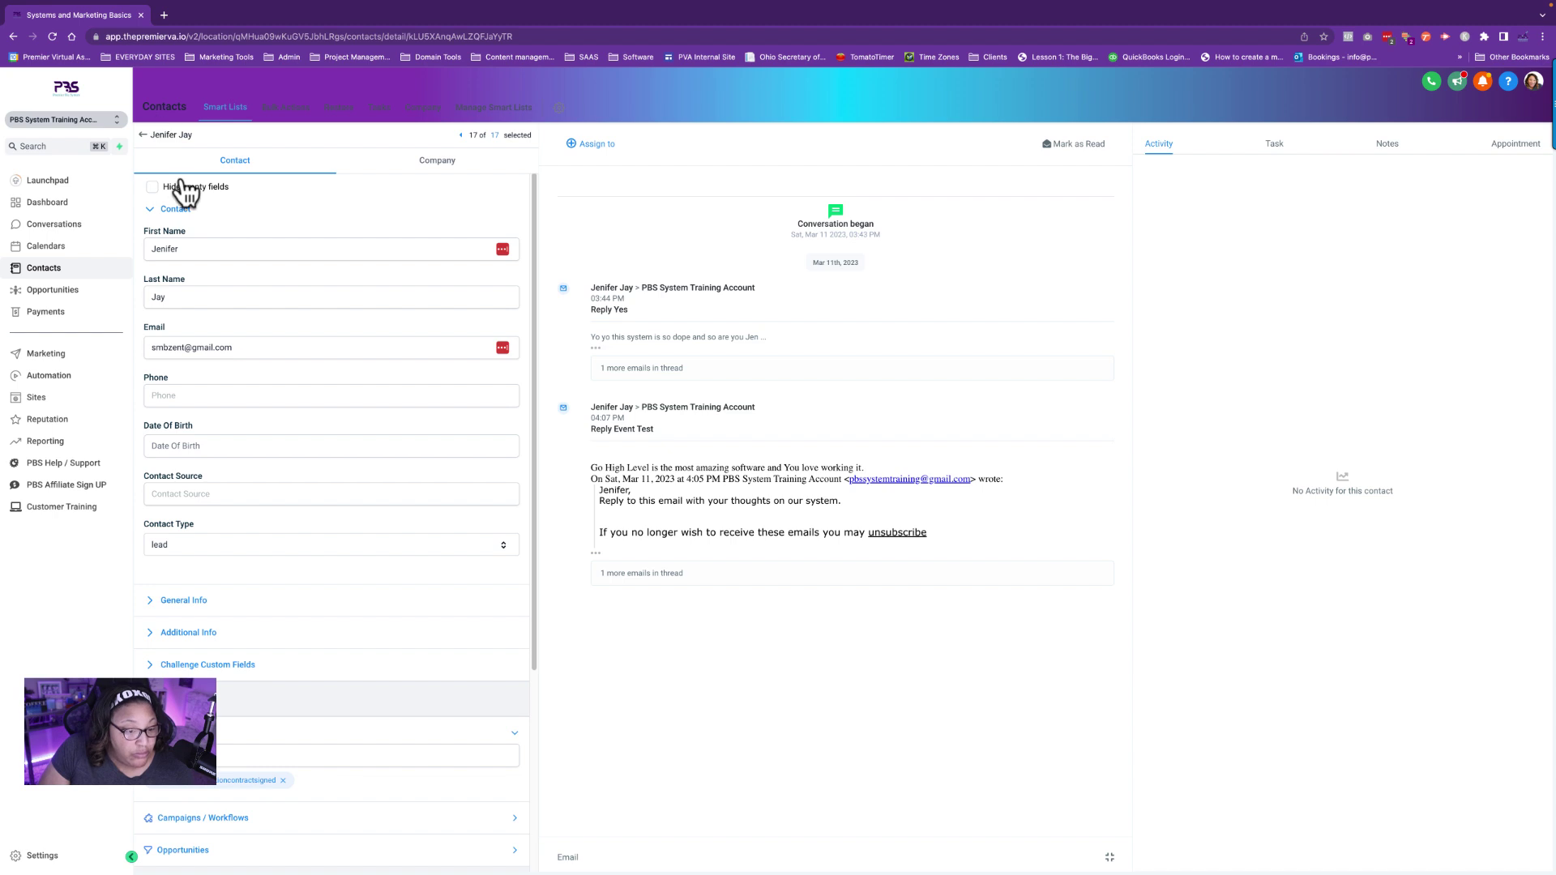
{"action": "left_click", "coordinate": [46, 375]}
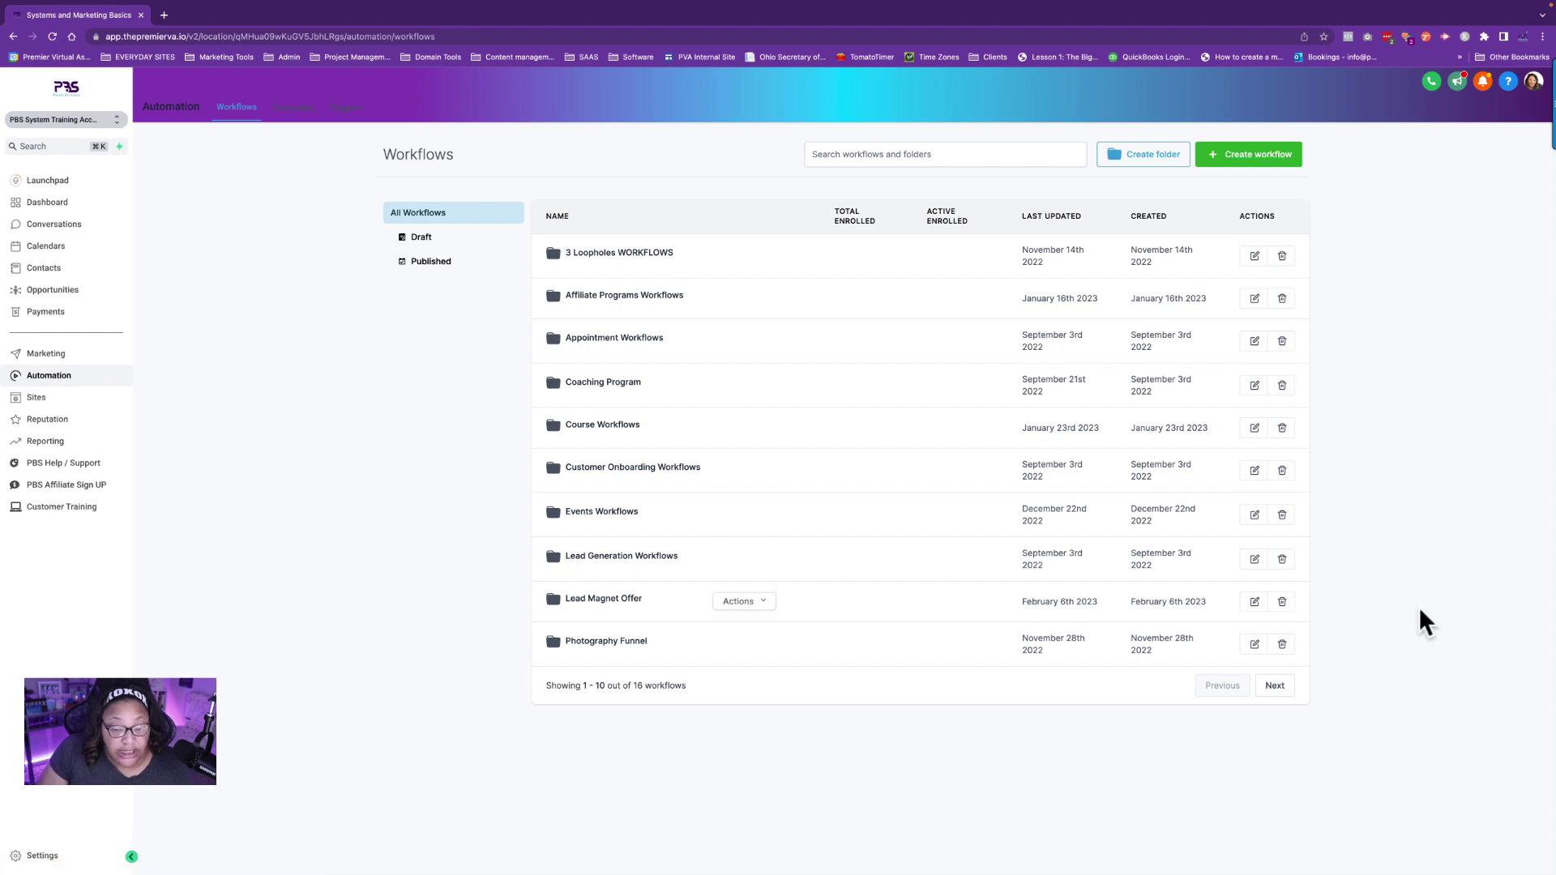
{"action": "left_click", "coordinate": [1275, 687]}
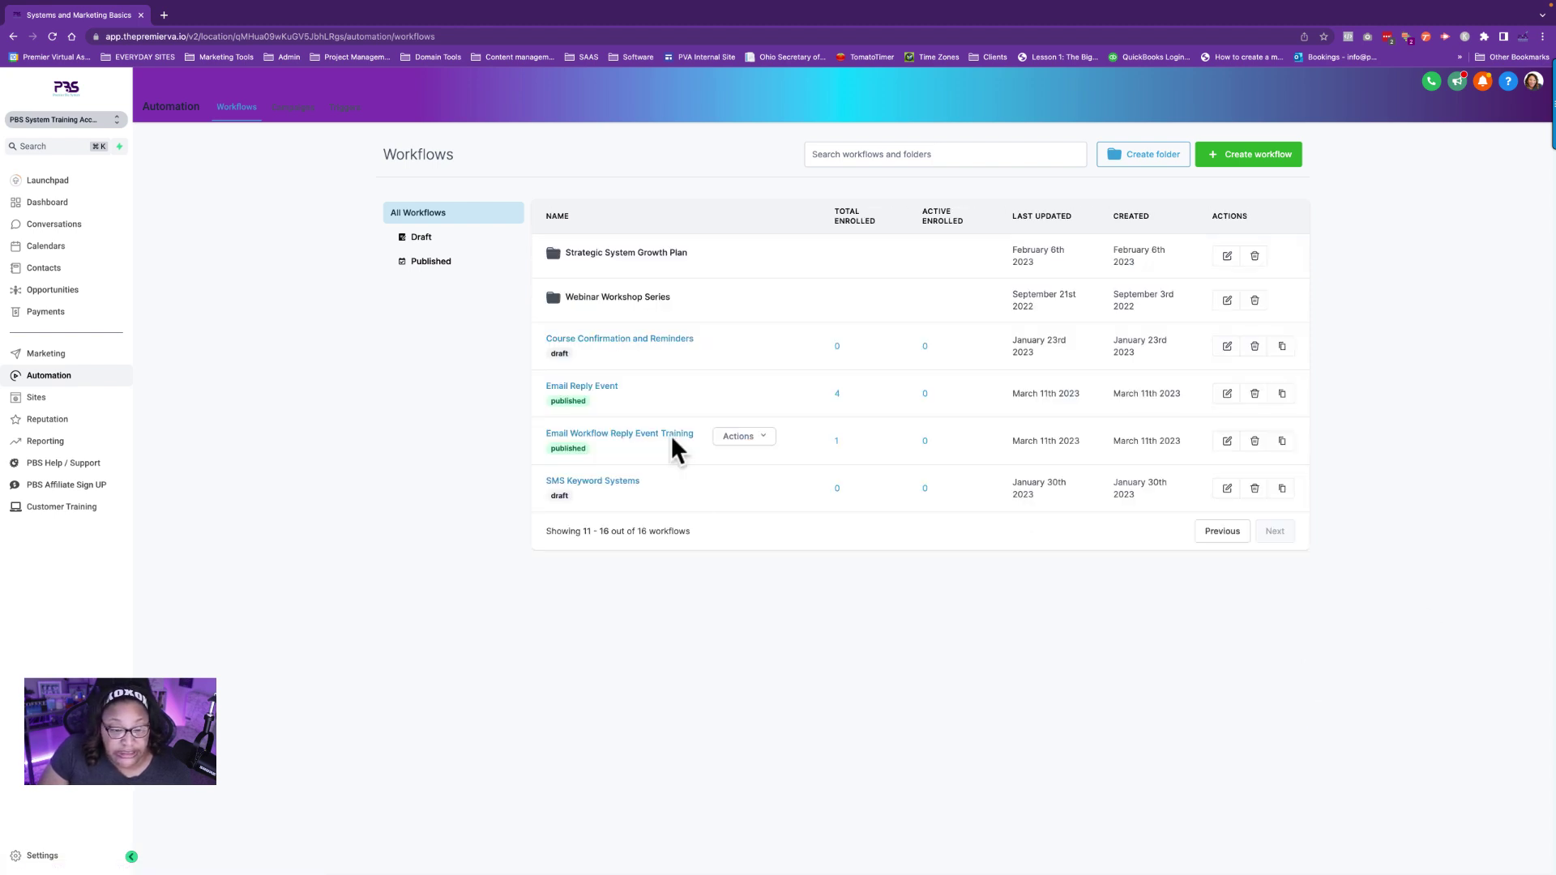
{"action": "left_click", "coordinate": [607, 438]}
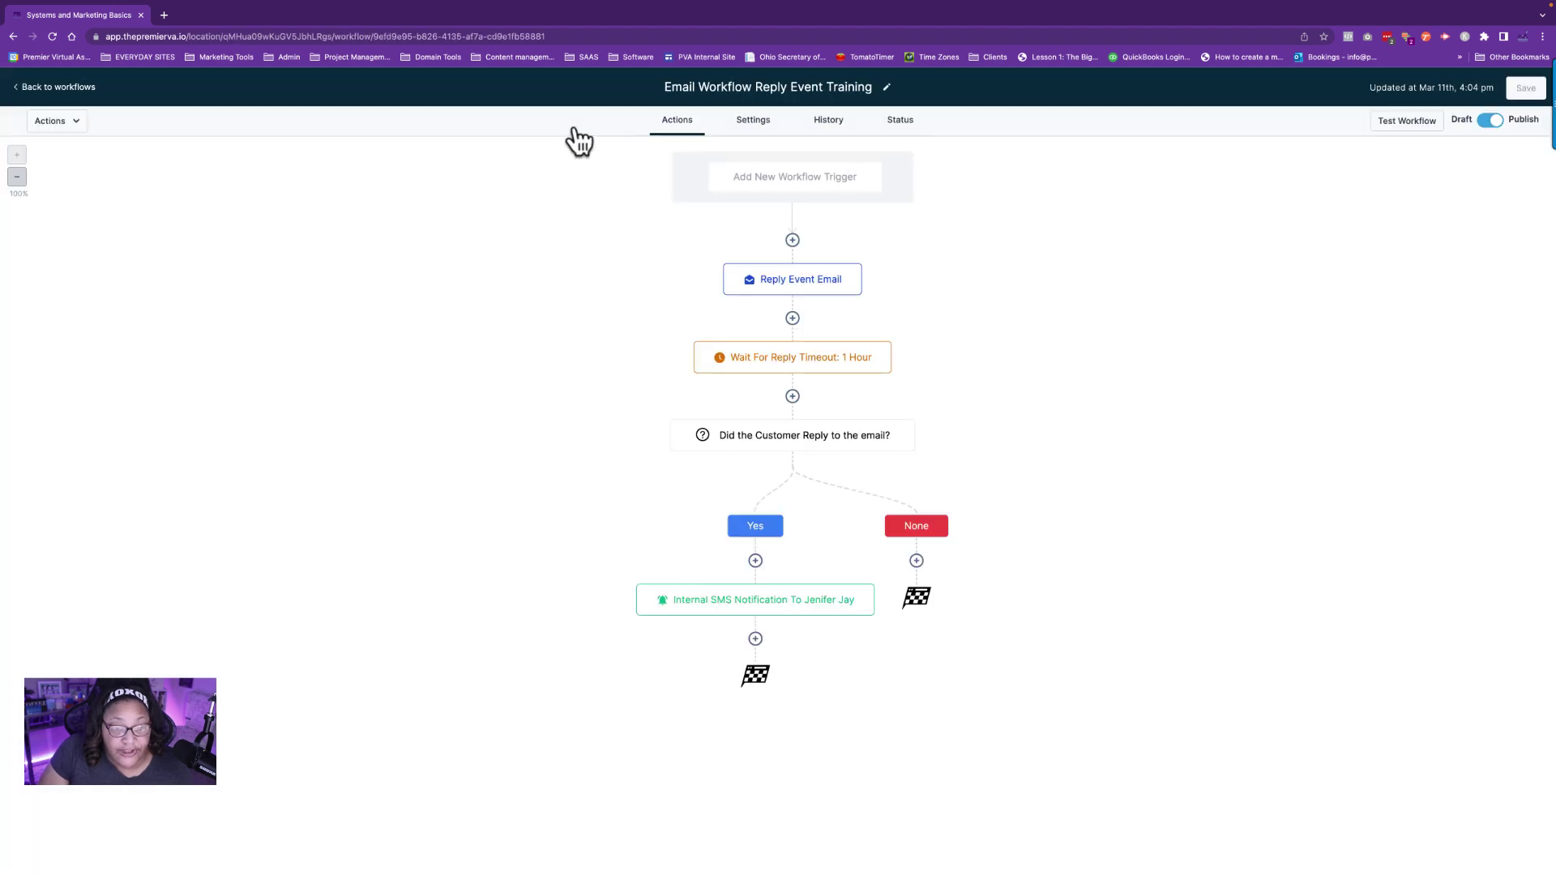
{"action": "mouse_move", "coordinate": [772, 608]}
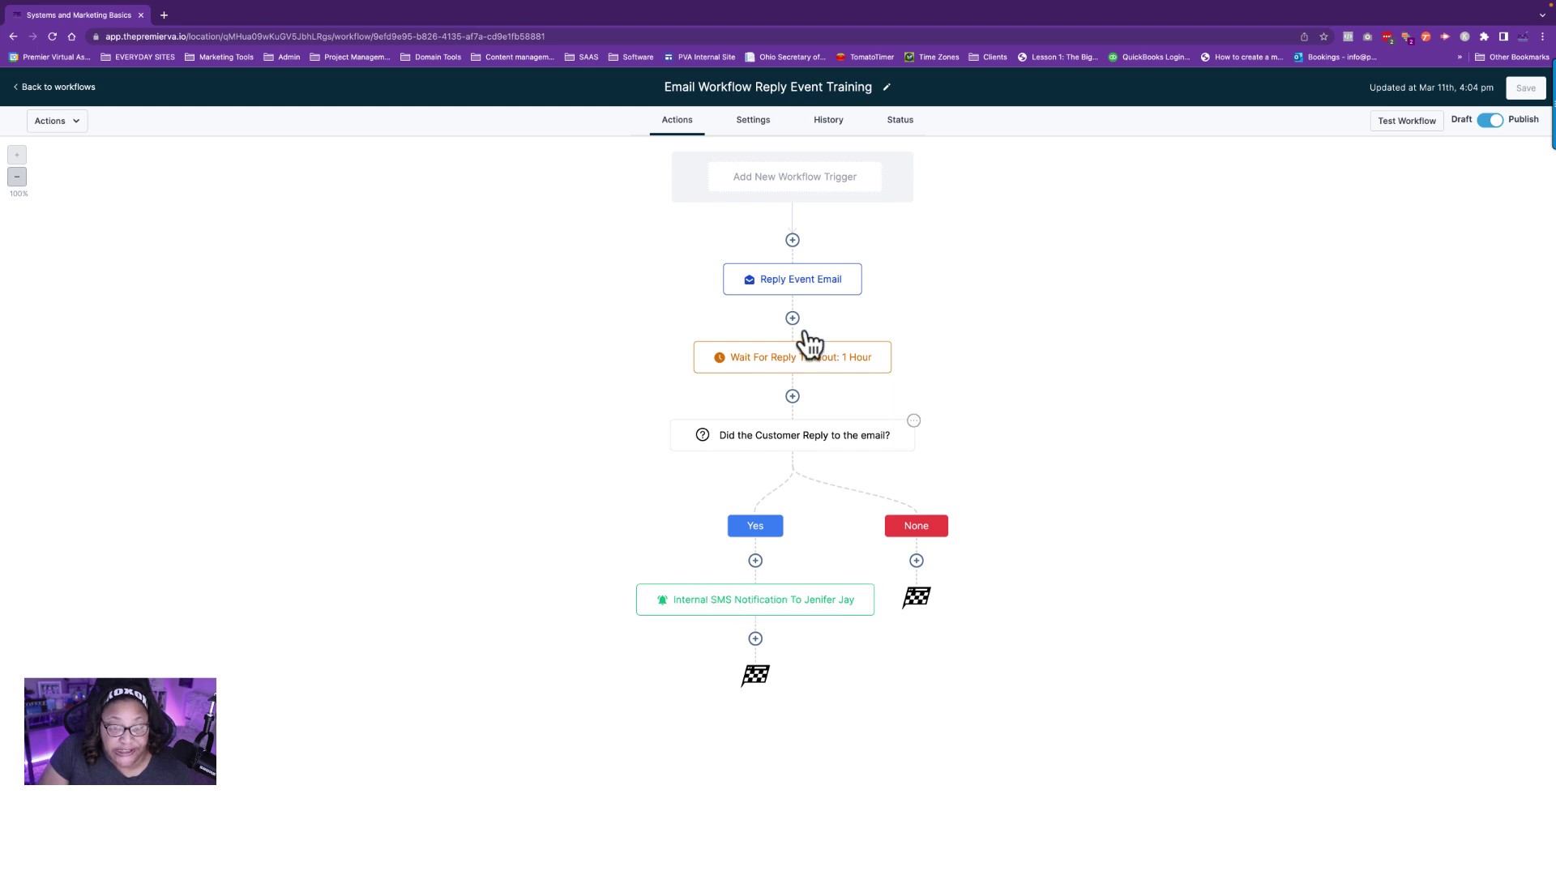
{"action": "left_click", "coordinate": [835, 120]}
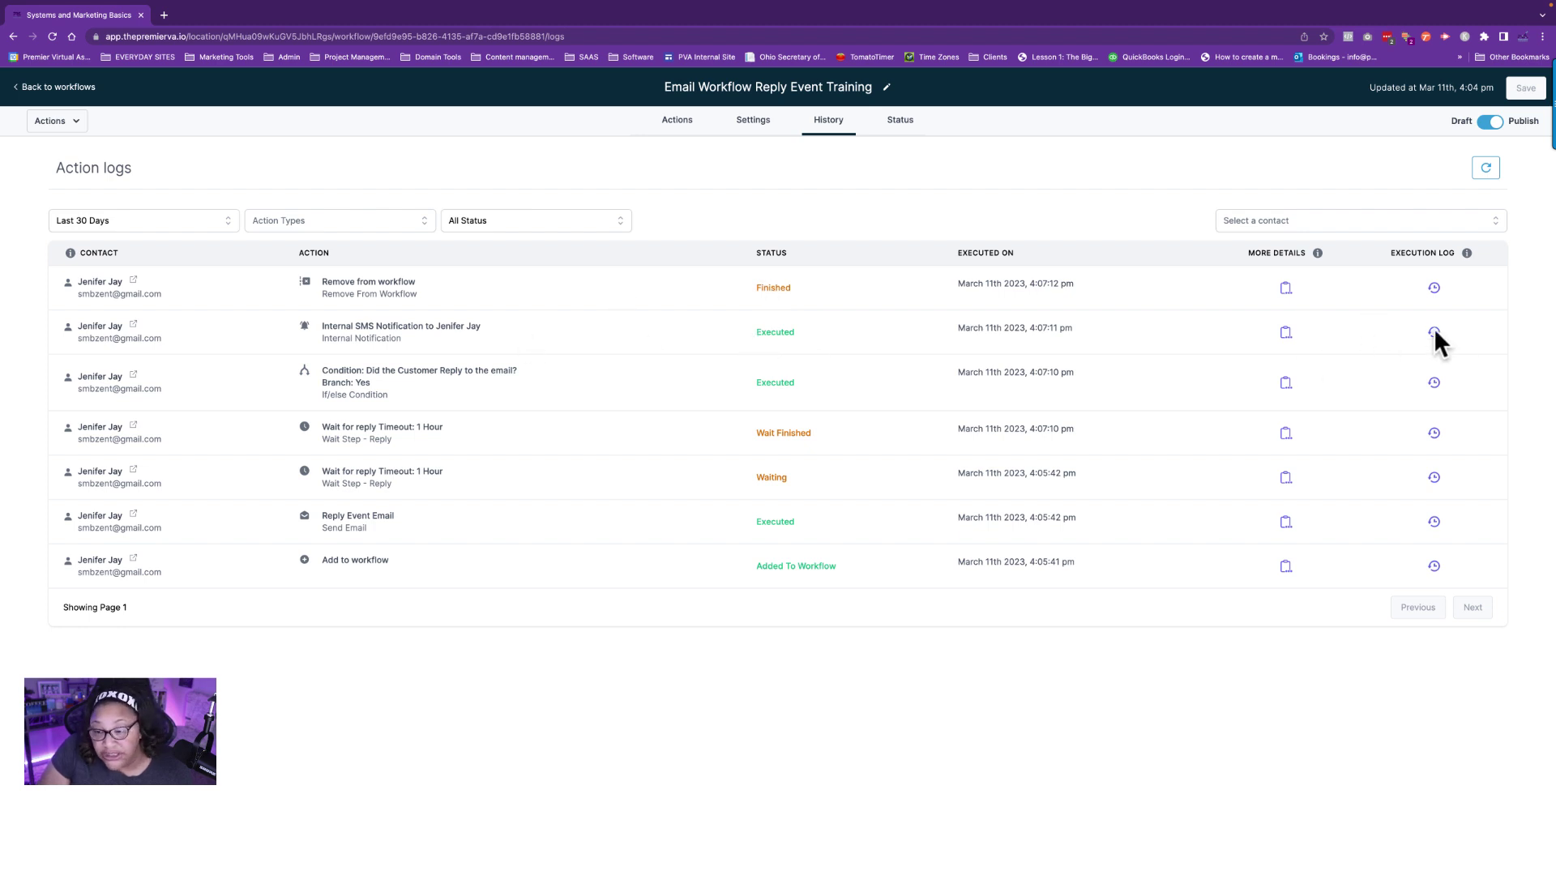
{"action": "left_click", "coordinate": [1284, 332]}
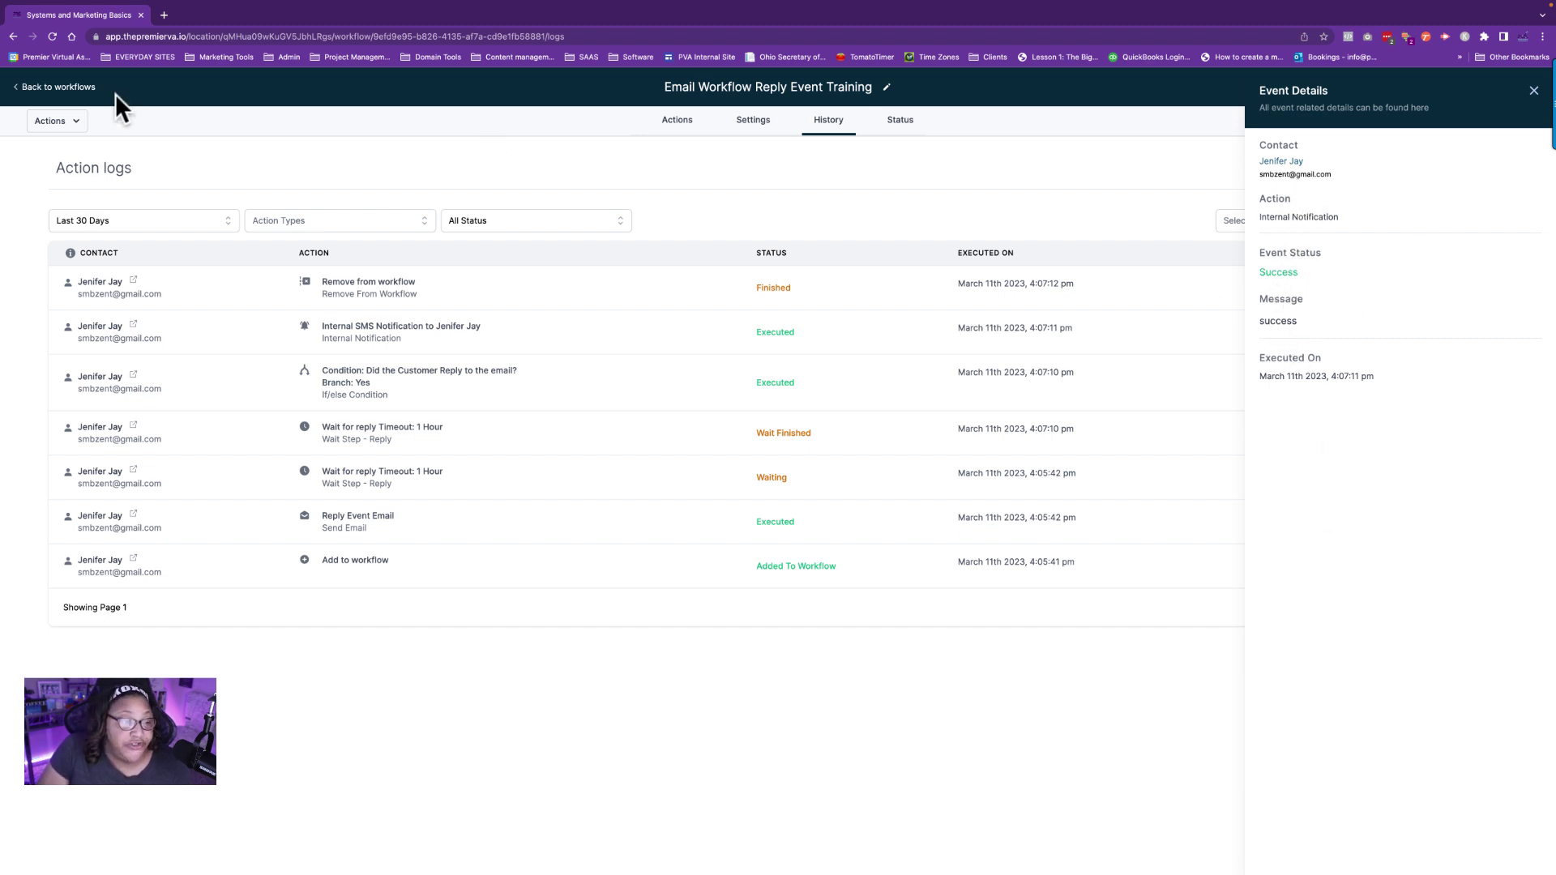
{"action": "left_click", "coordinate": [27, 85]}
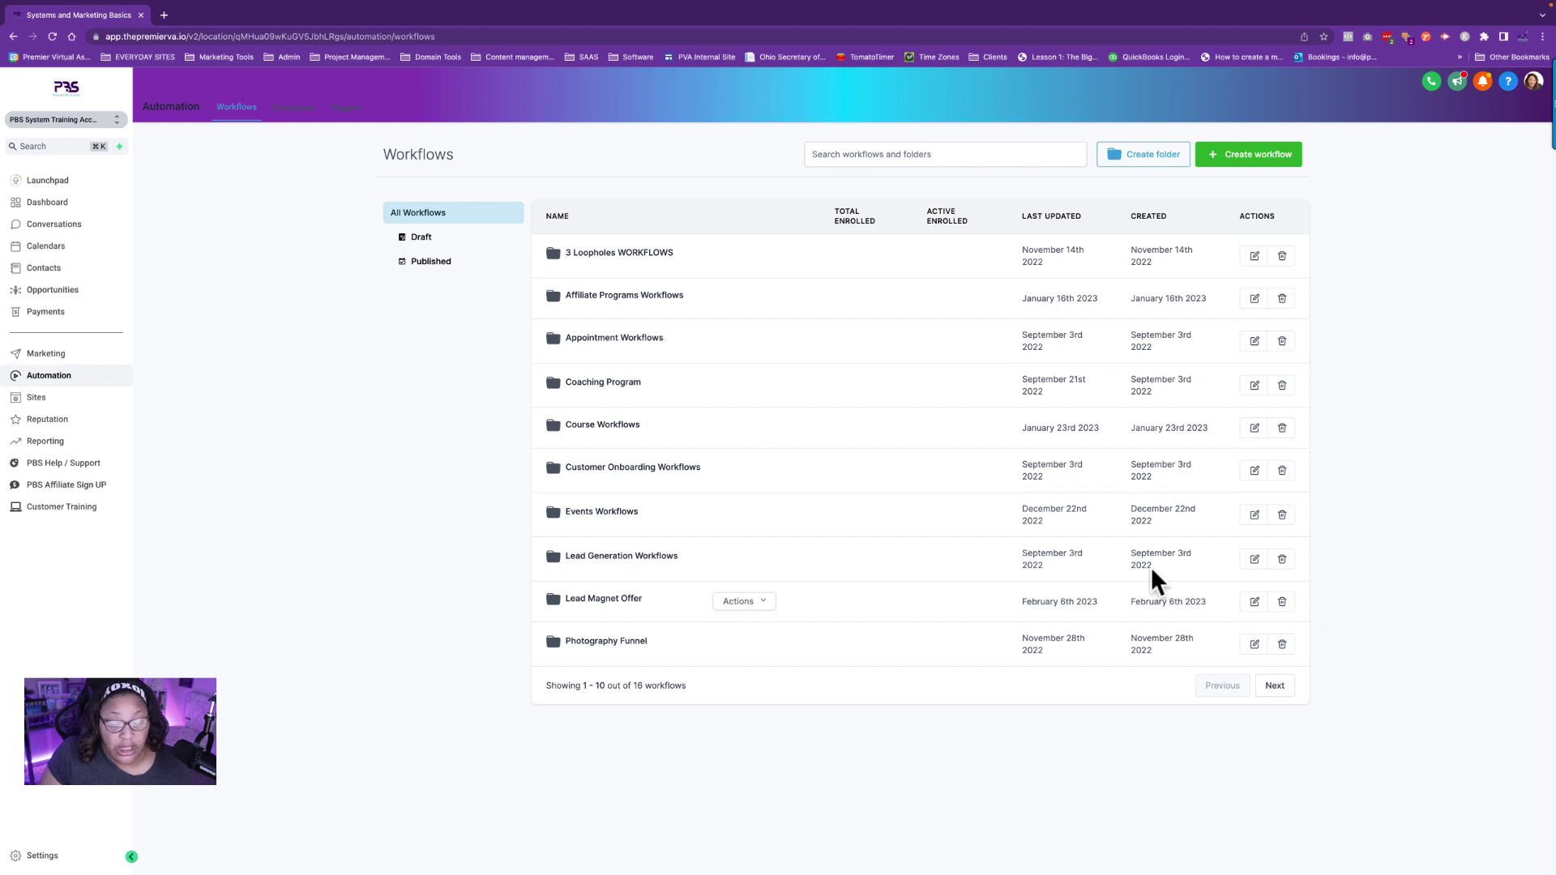
Open Email Workflow Reply Event Training, check the SMS step's Particular User recipient, and re-save the step.
{"action": "left_click", "coordinate": [1275, 687]}
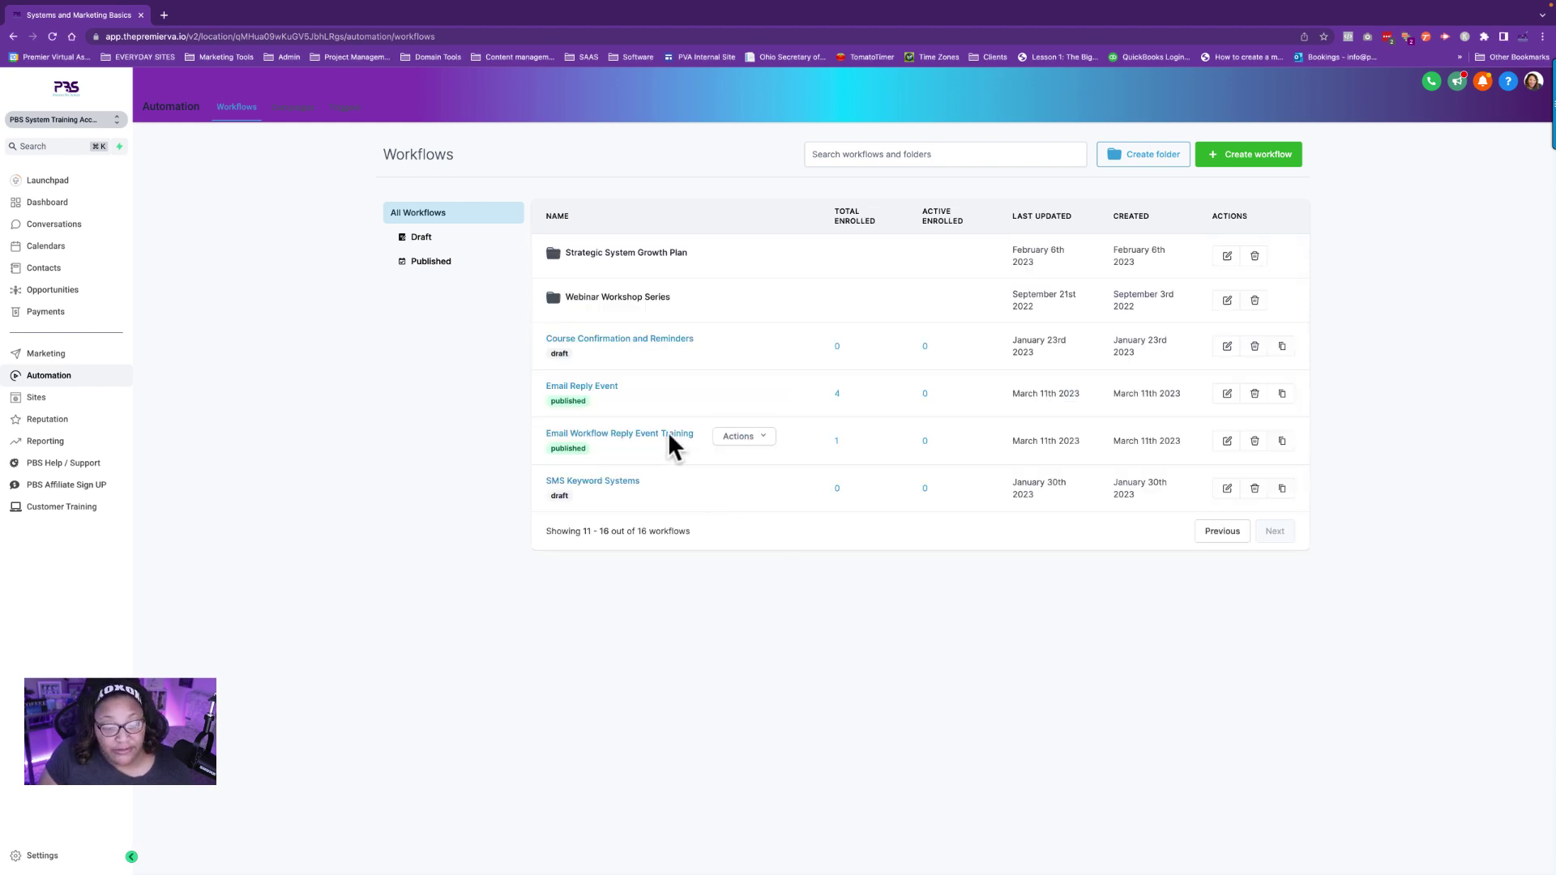
{"action": "left_click", "coordinate": [665, 433]}
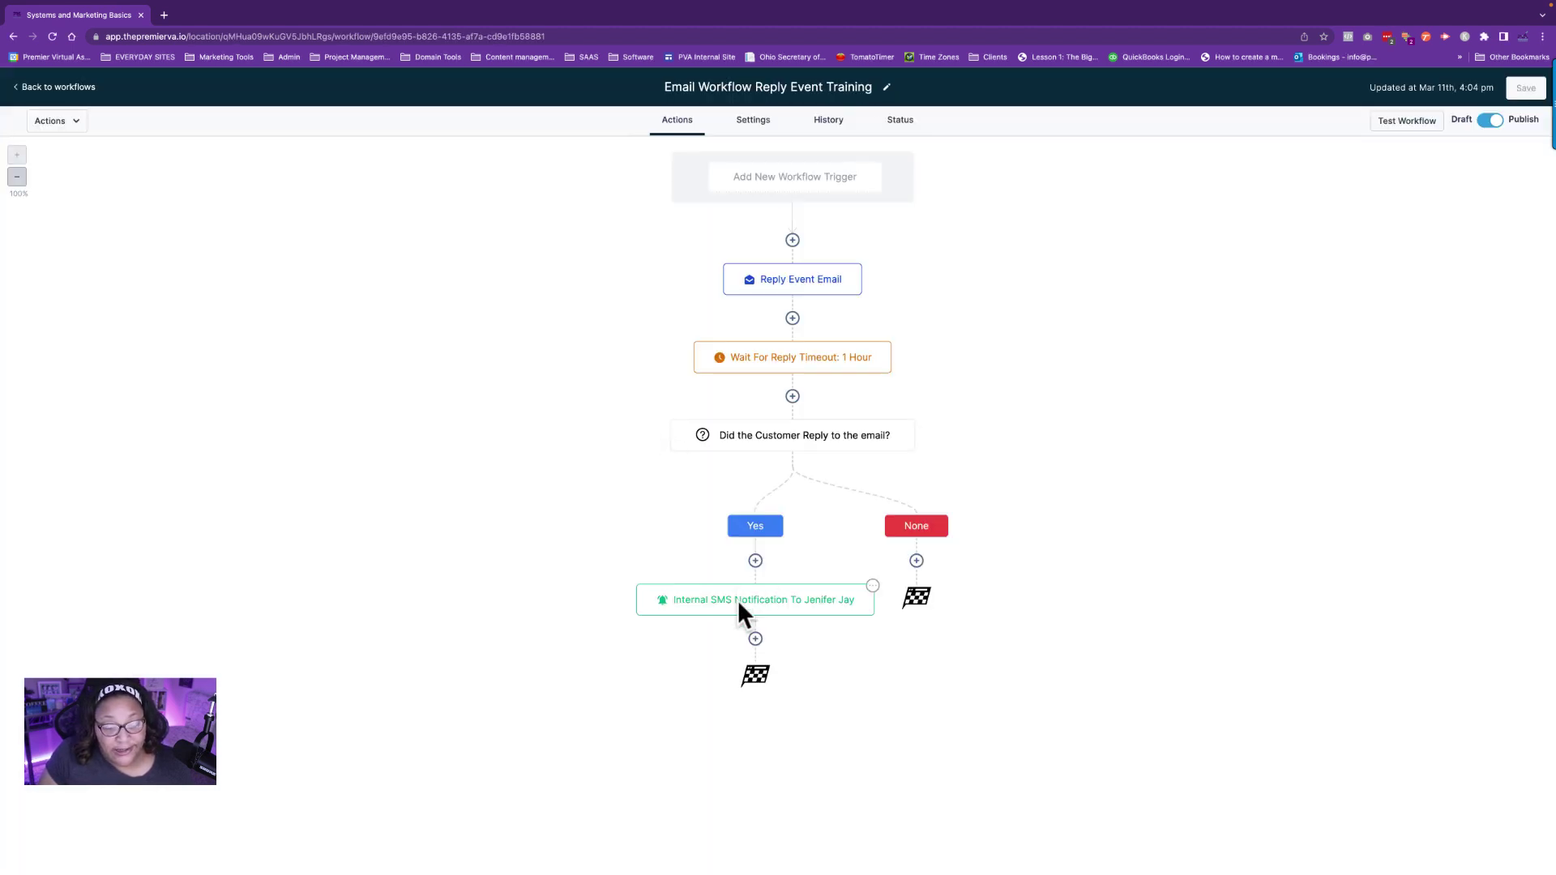
{"action": "left_click", "coordinate": [741, 600]}
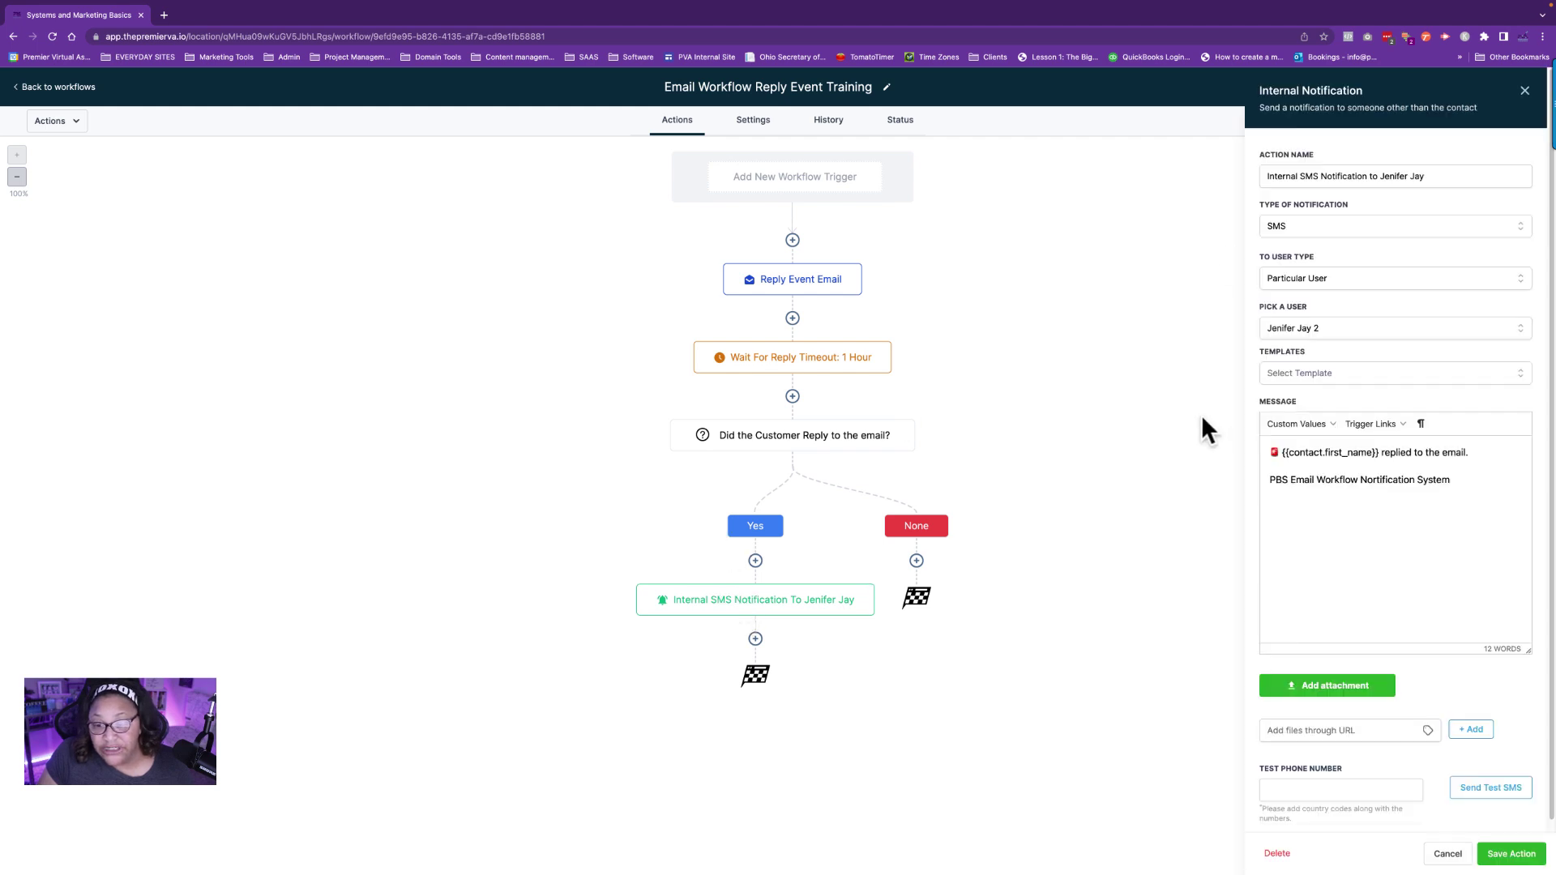
{"action": "left_click", "coordinate": [1348, 326]}
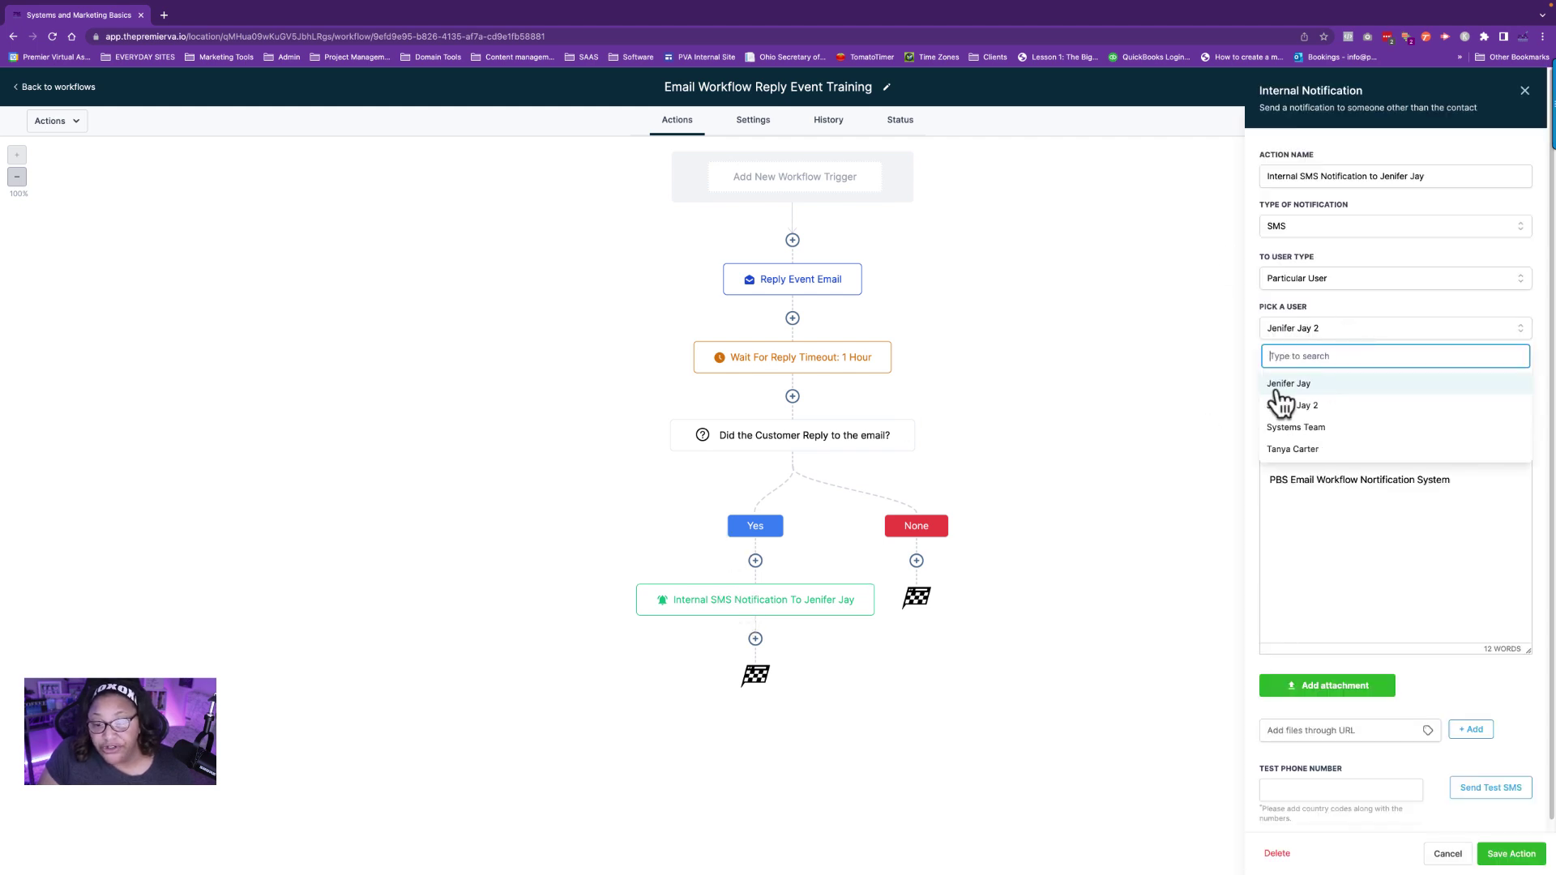
{"action": "left_click", "coordinate": [1292, 334]}
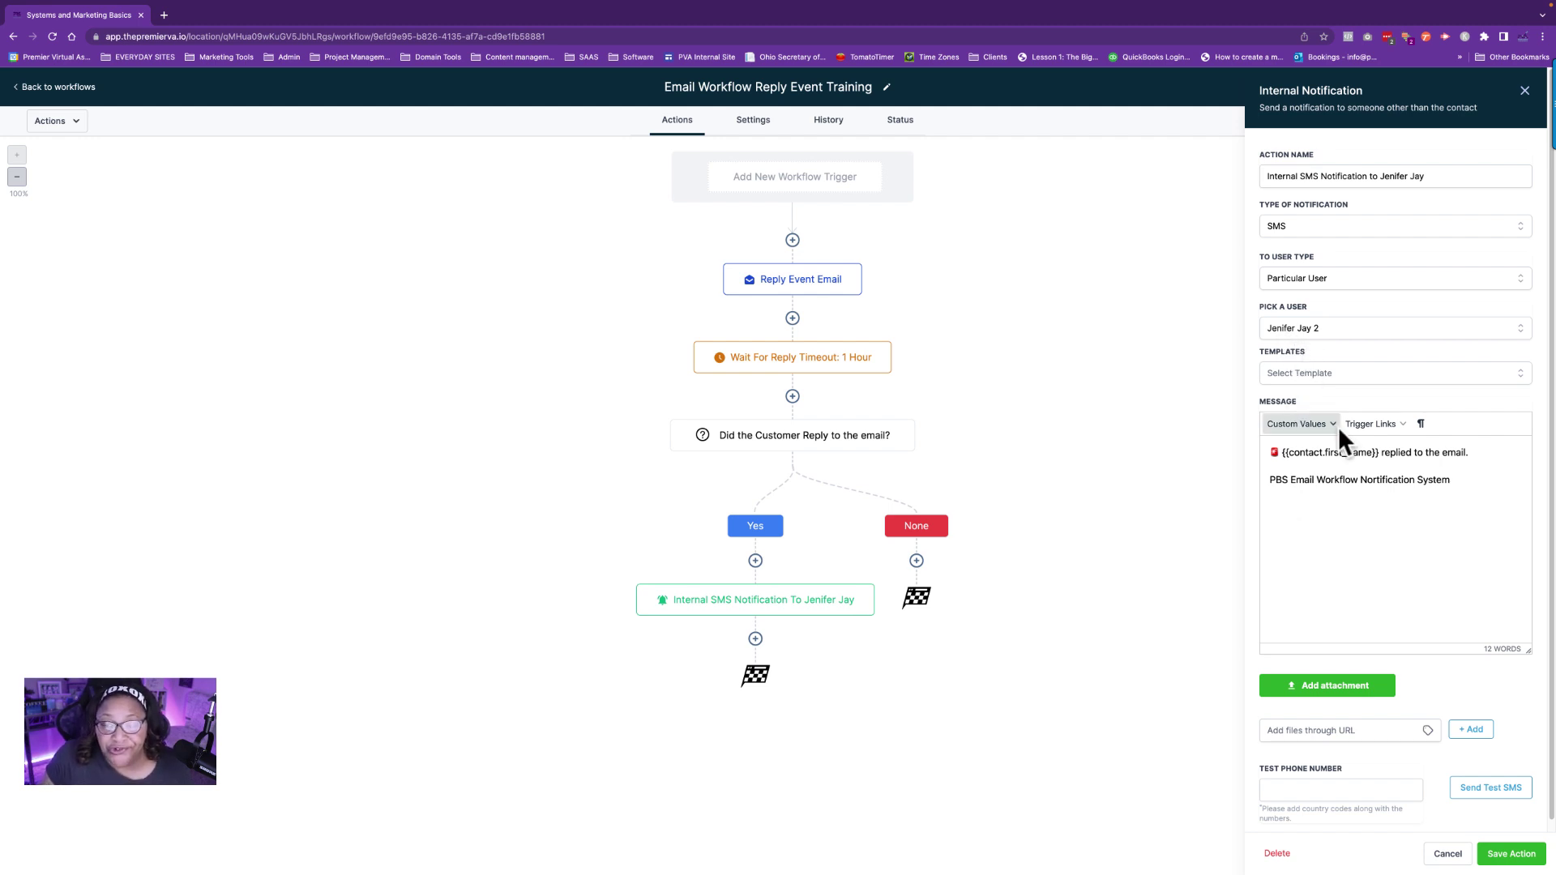
{"action": "left_click", "coordinate": [1322, 328]}
{"action": "left_click", "coordinate": [1323, 334]}
{"action": "left_click", "coordinate": [1330, 280]}
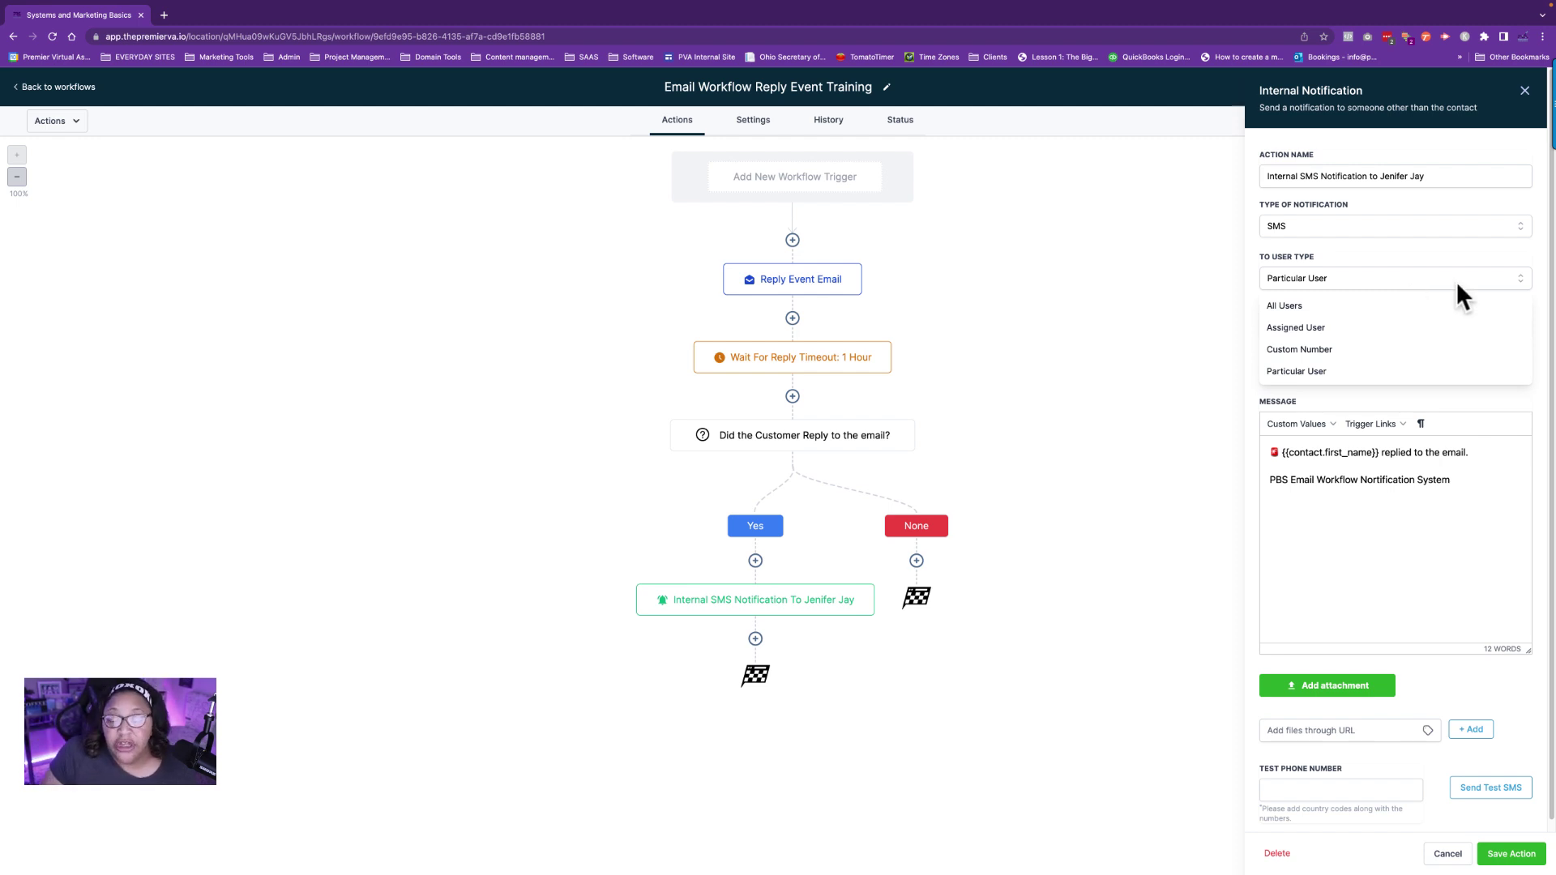
{"action": "left_click", "coordinate": [1092, 561]}
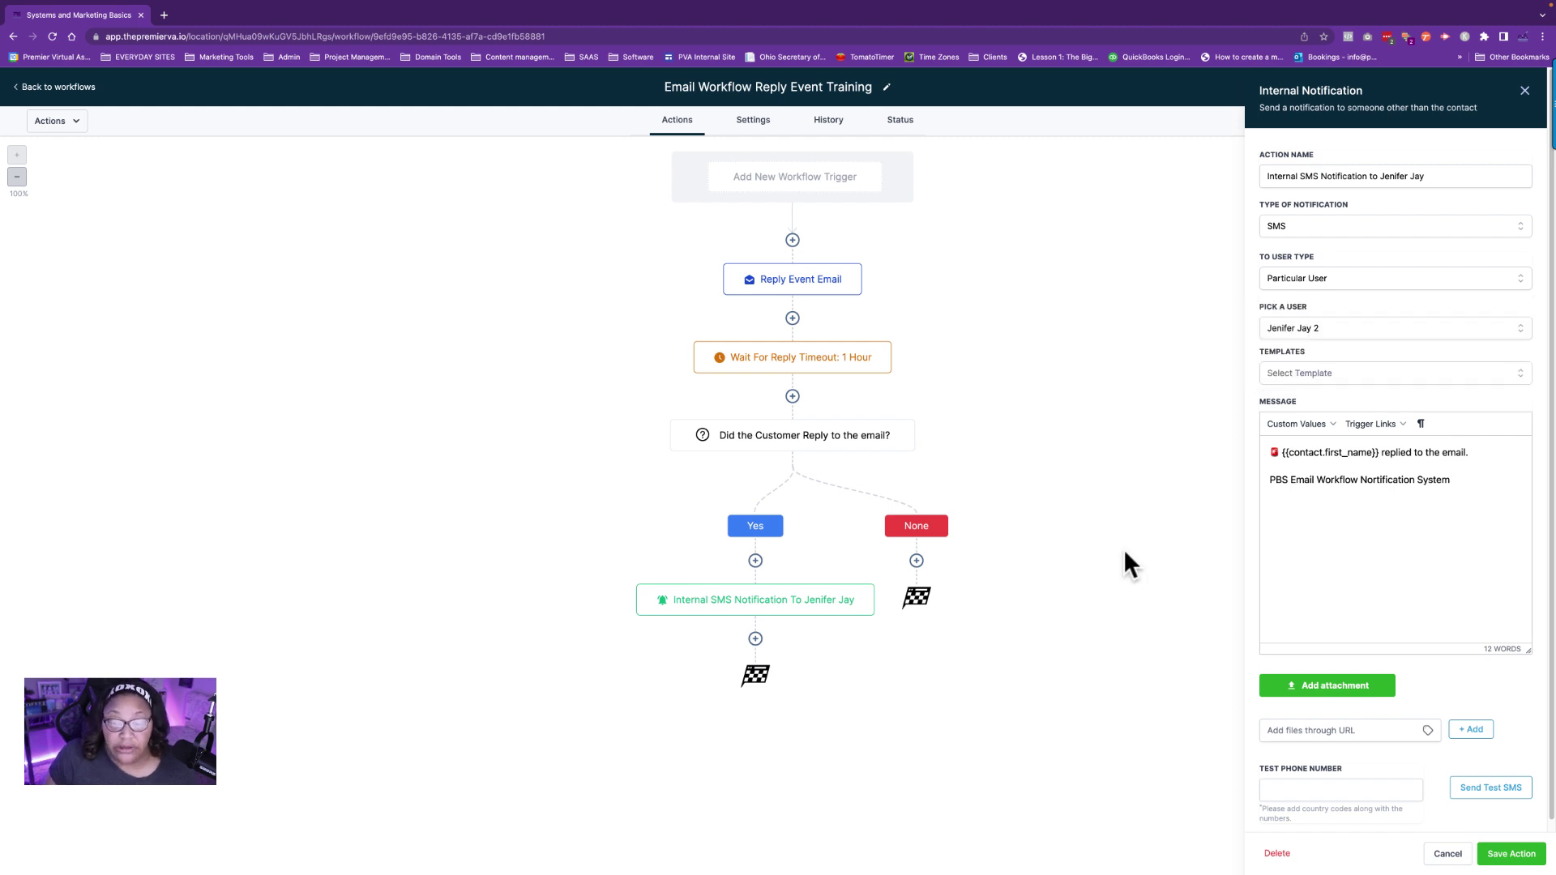
{"action": "left_click", "coordinate": [1496, 857]}
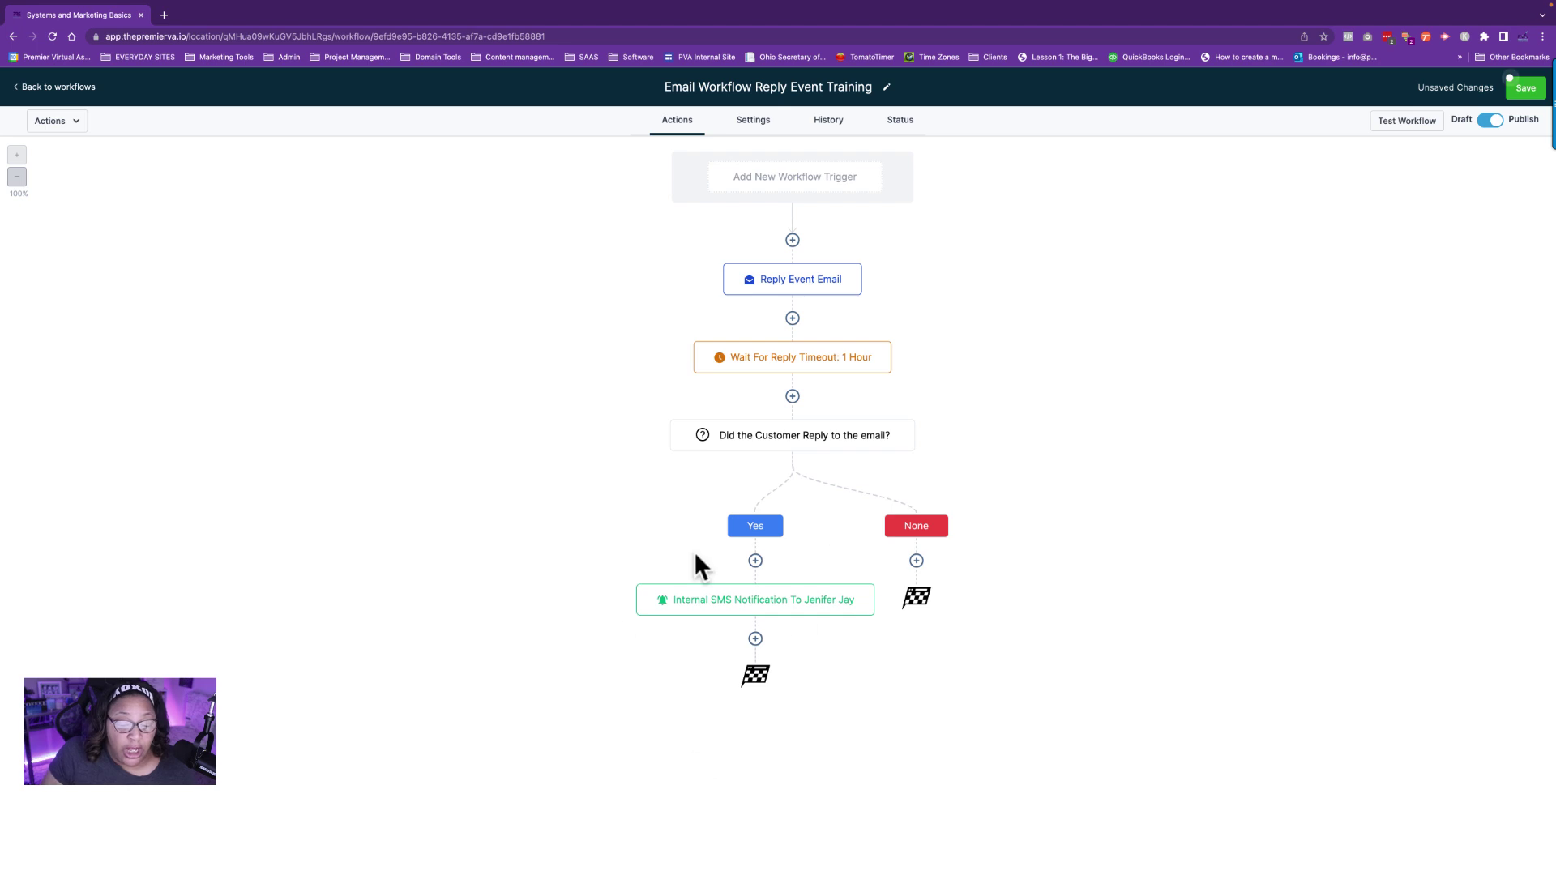
Copy the SMS notification action and paste the copy directly below it.
{"action": "left_click", "coordinate": [872, 585]}
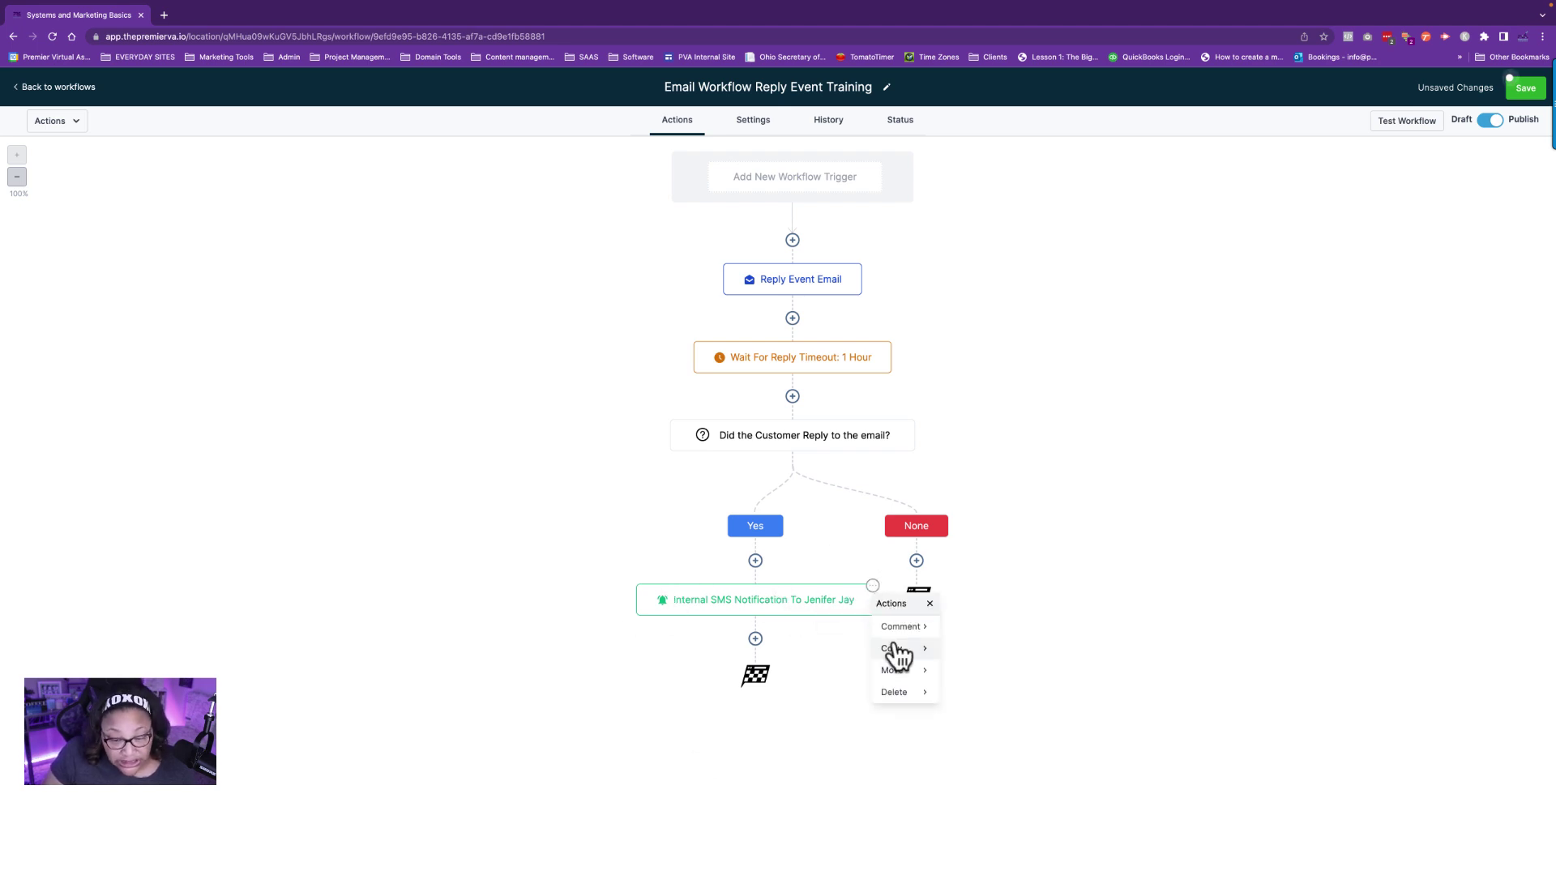
{"action": "mouse_move", "coordinate": [898, 658]}
{"action": "left_click", "coordinate": [972, 629]}
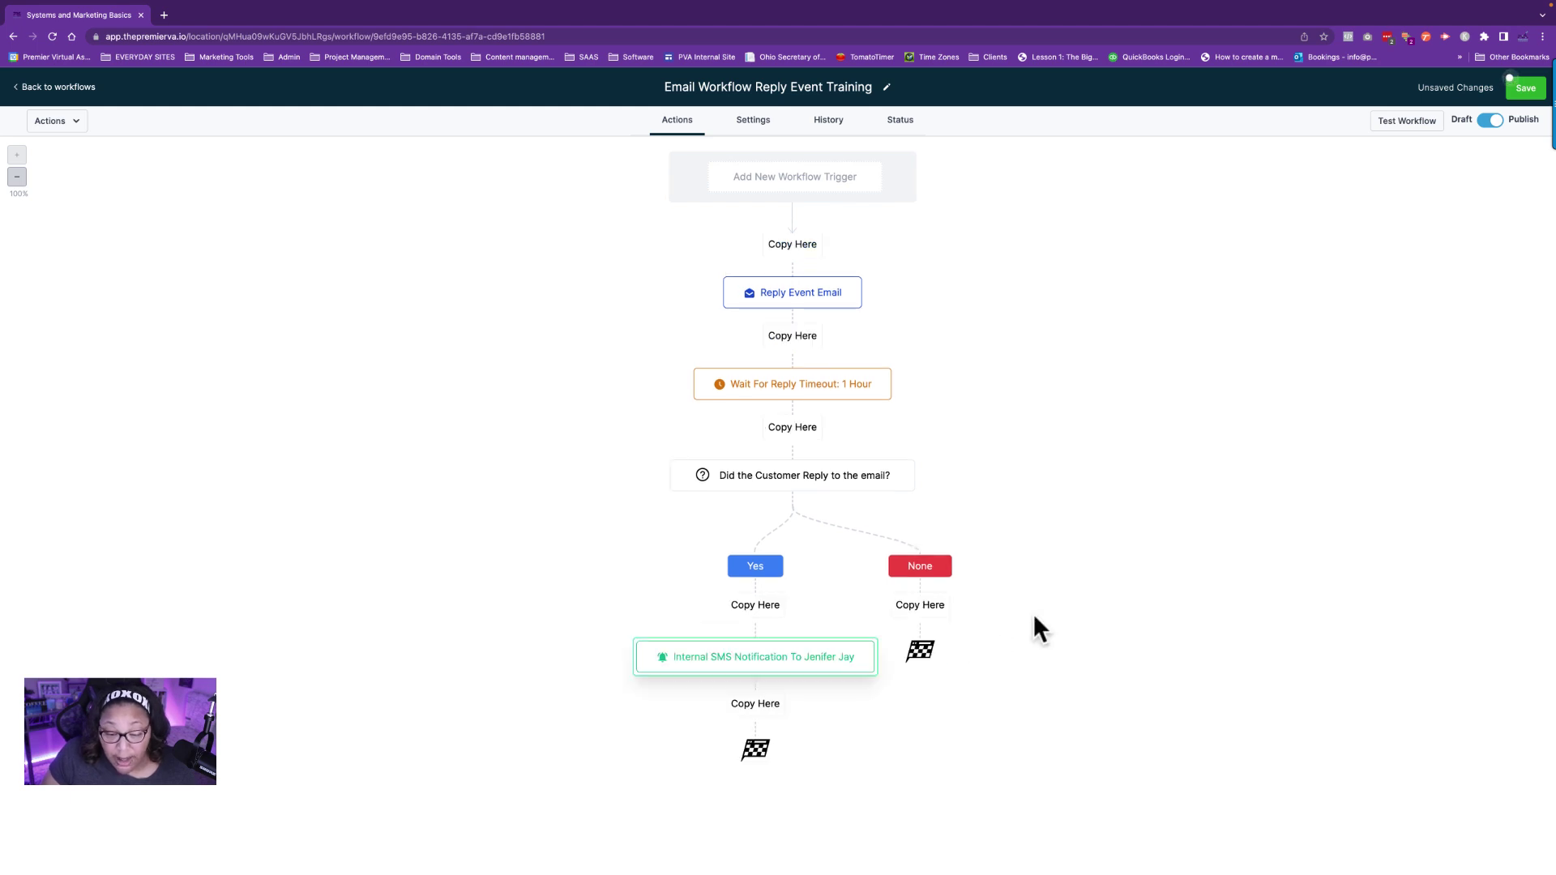
{"action": "left_click", "coordinate": [755, 703]}
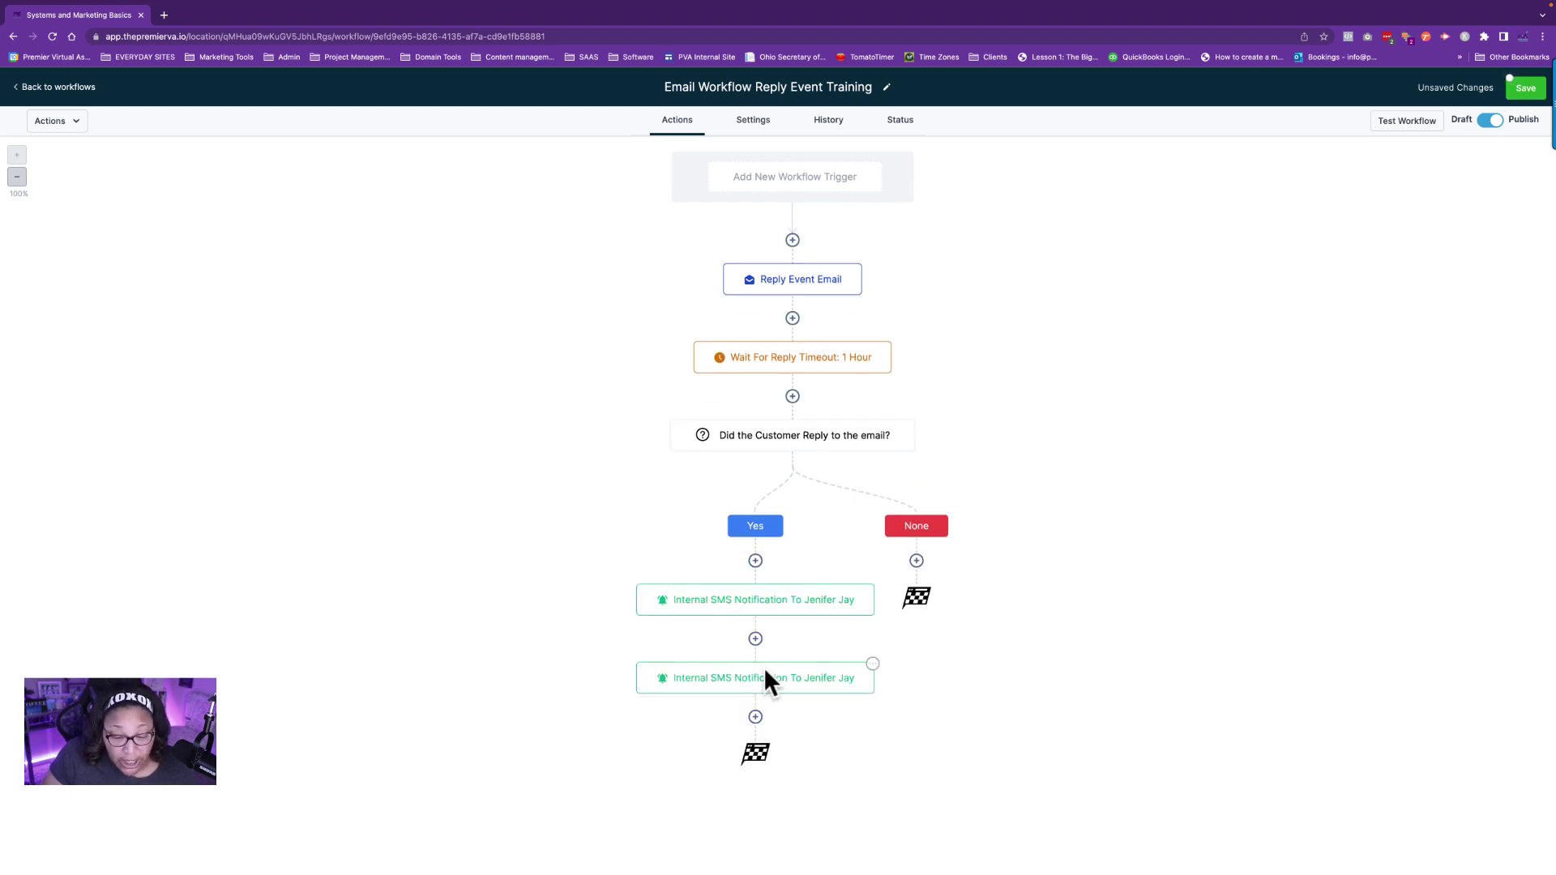
Point the copy to Systems Team, replace the recipient in its action name with 'Systems Team', and save.
{"action": "left_click", "coordinate": [766, 676]}
{"action": "left_click", "coordinate": [1309, 329]}
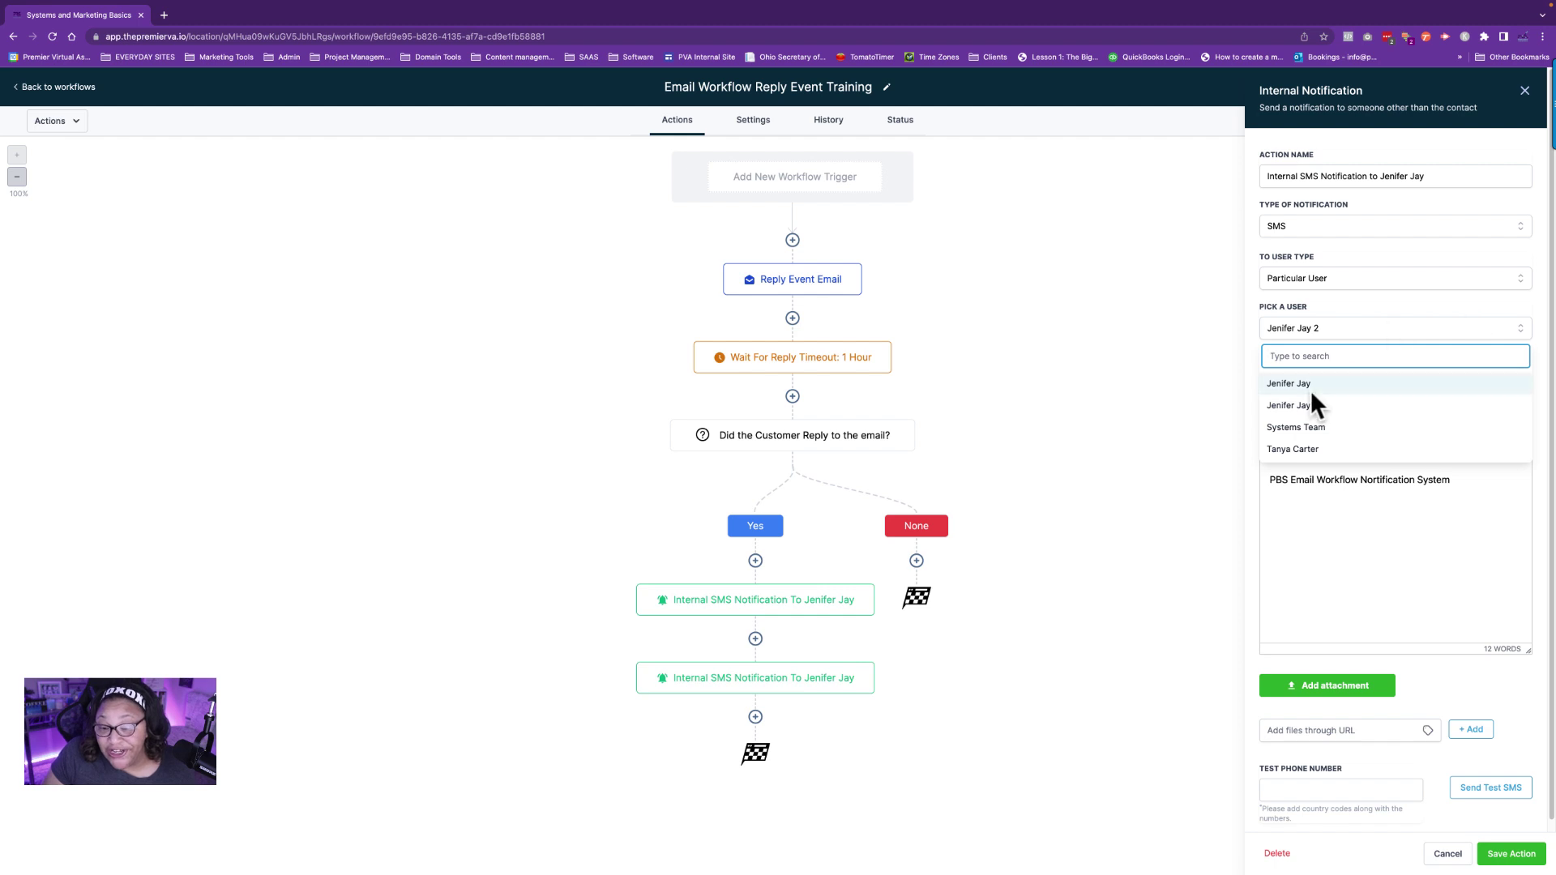
{"action": "left_click", "coordinate": [1297, 427]}
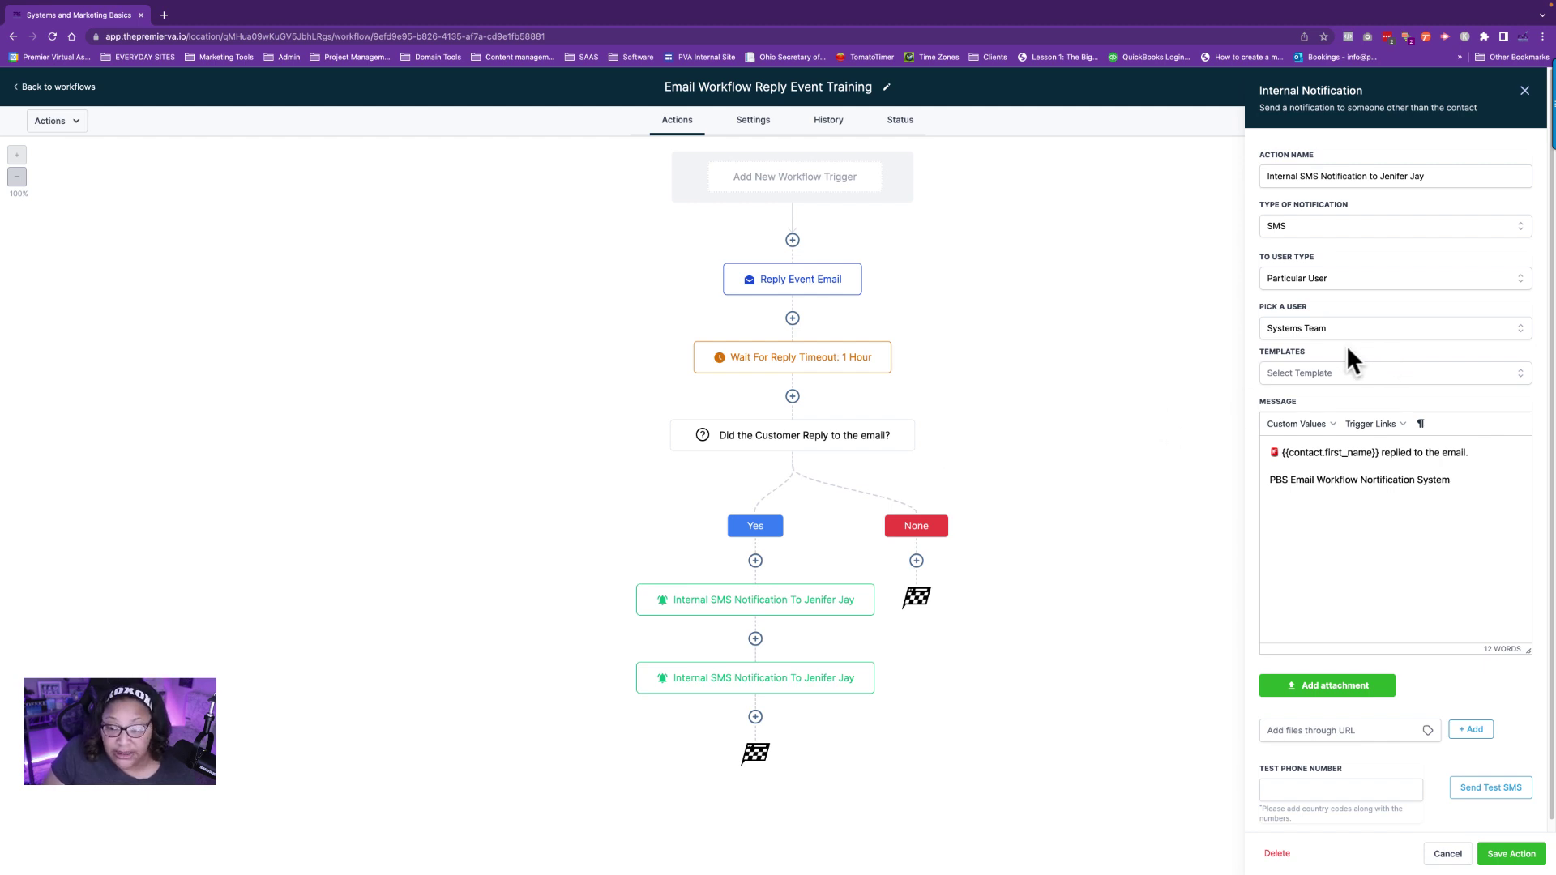
{"action": "left_click", "coordinate": [1383, 173]}
{"action": "left_click_drag", "start_coordinate": [1459, 174], "coordinate": [1380, 174]}
{"action": "type", "text": "Systems Team"}
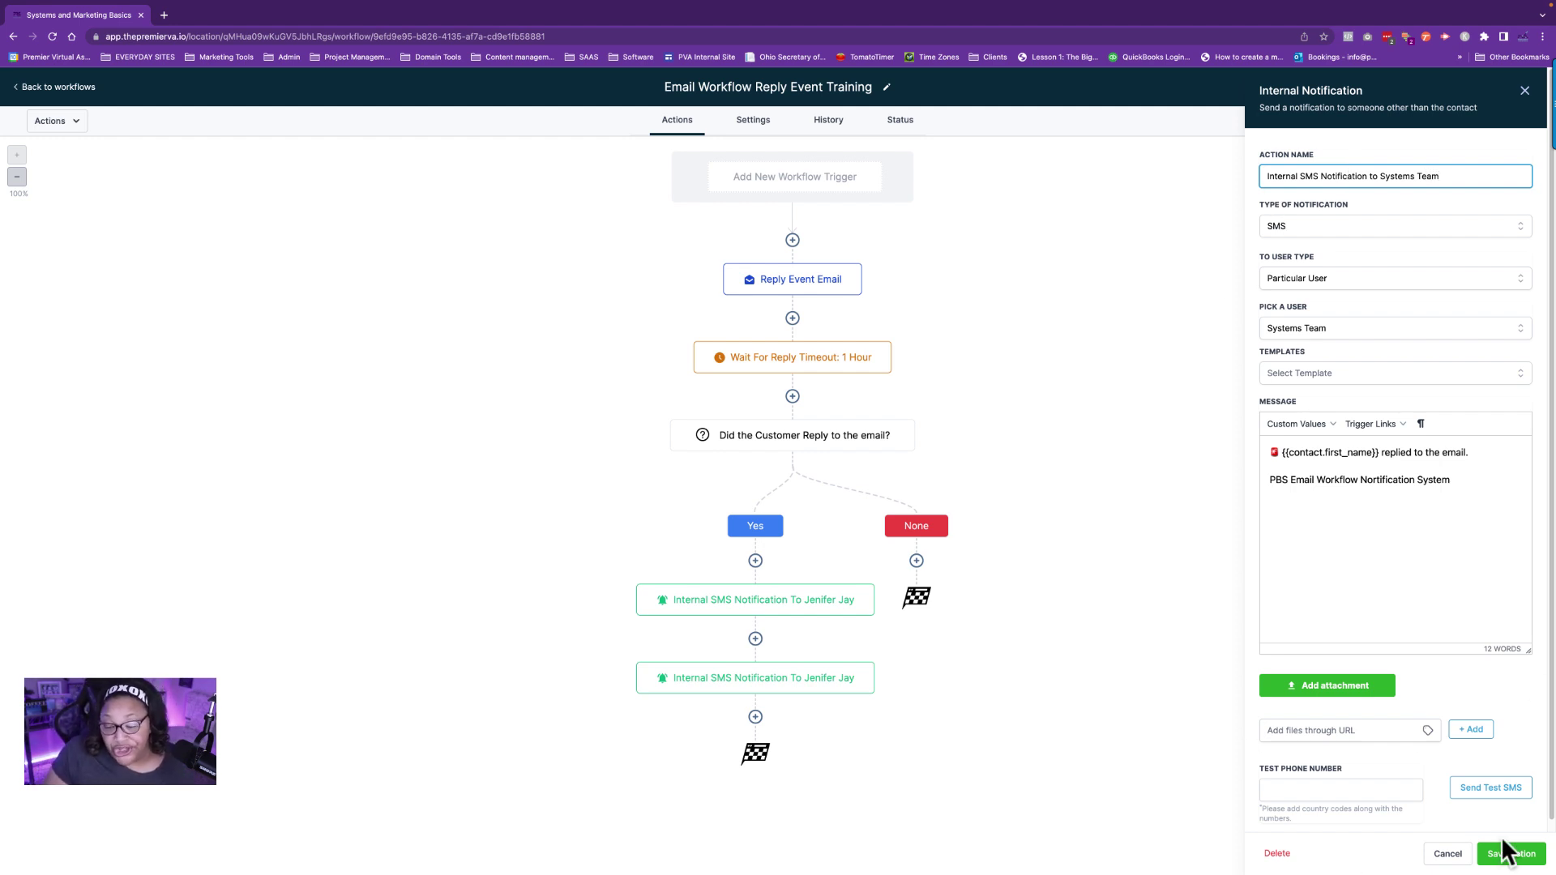
{"action": "left_click", "coordinate": [1512, 854]}
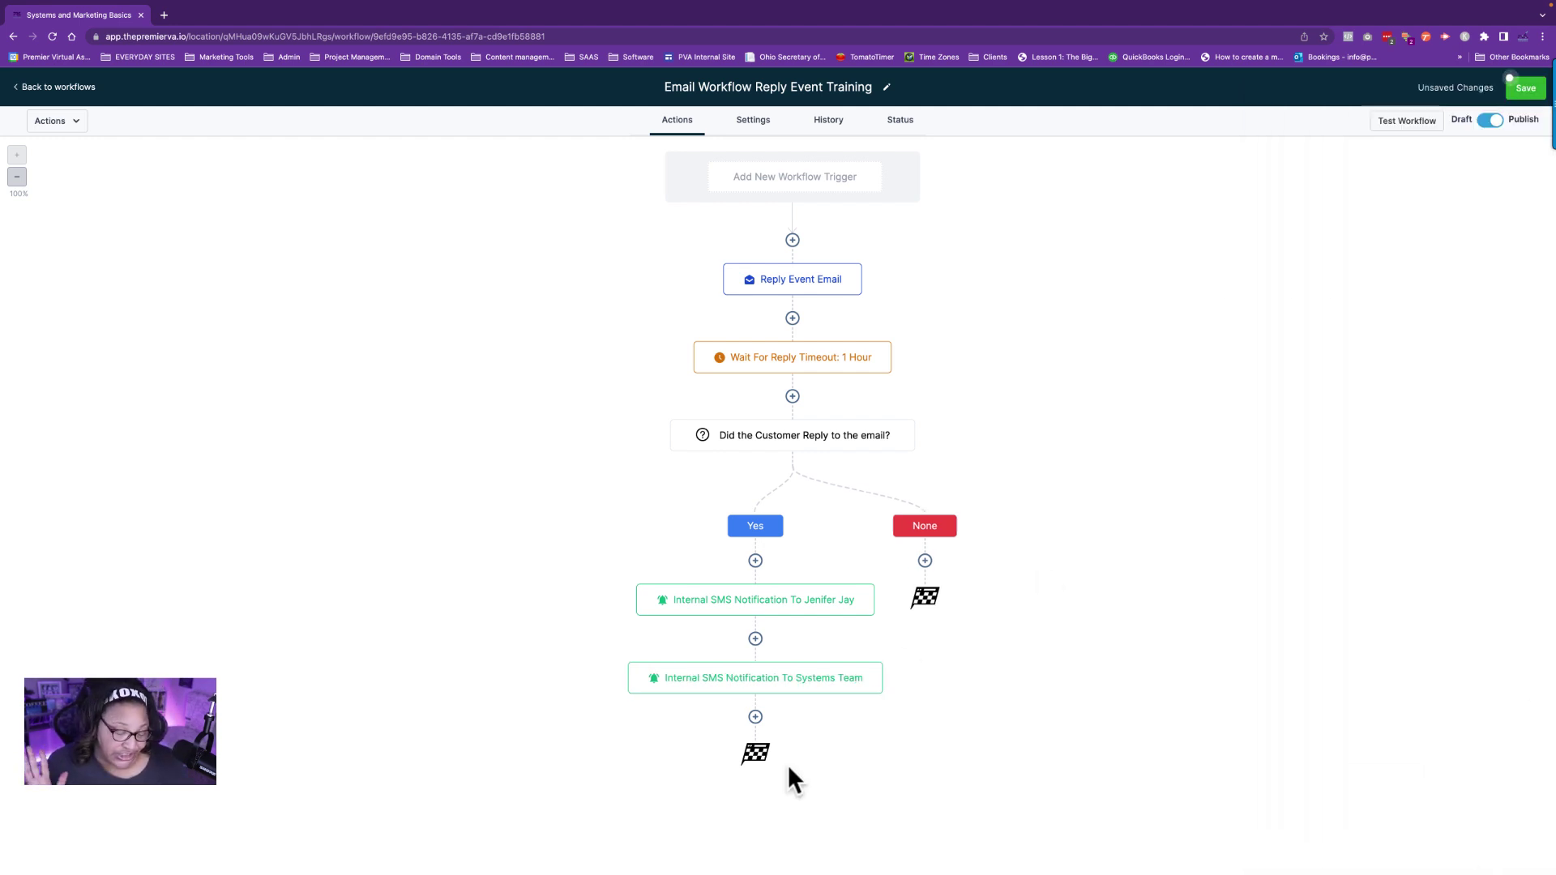